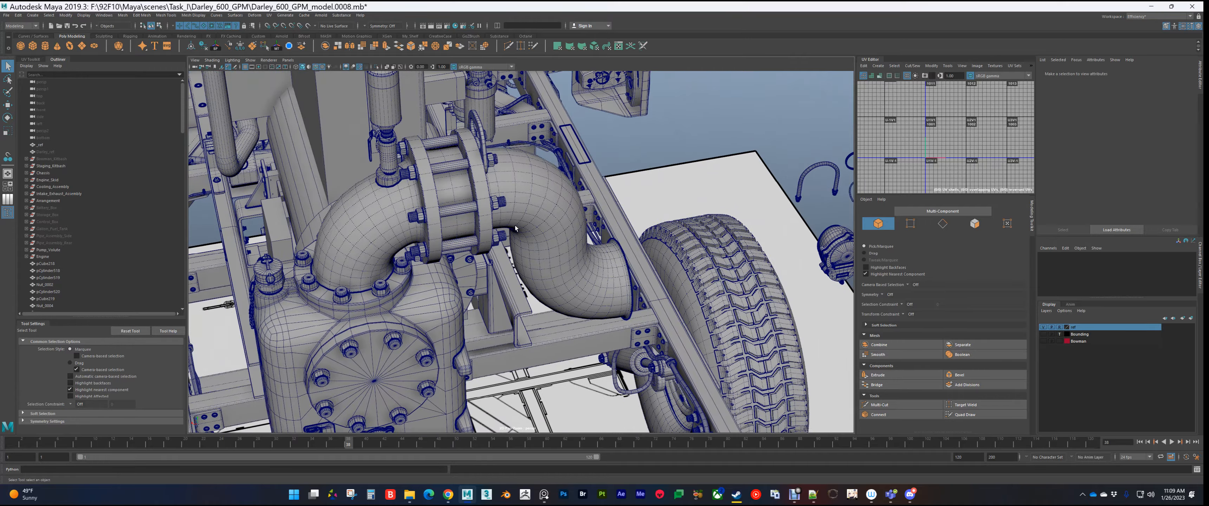
Step: Select the pump housing beneath the large elbow pipe and inspect its wireframe topology from several sides
{"action": "left_click_drag", "start_coordinate": [629, 233], "coordinate": [534, 201], "text": "alt"}
{"action": "left_click", "coordinate": [535, 200]}
{"action": "left_click", "coordinate": [472, 276]}
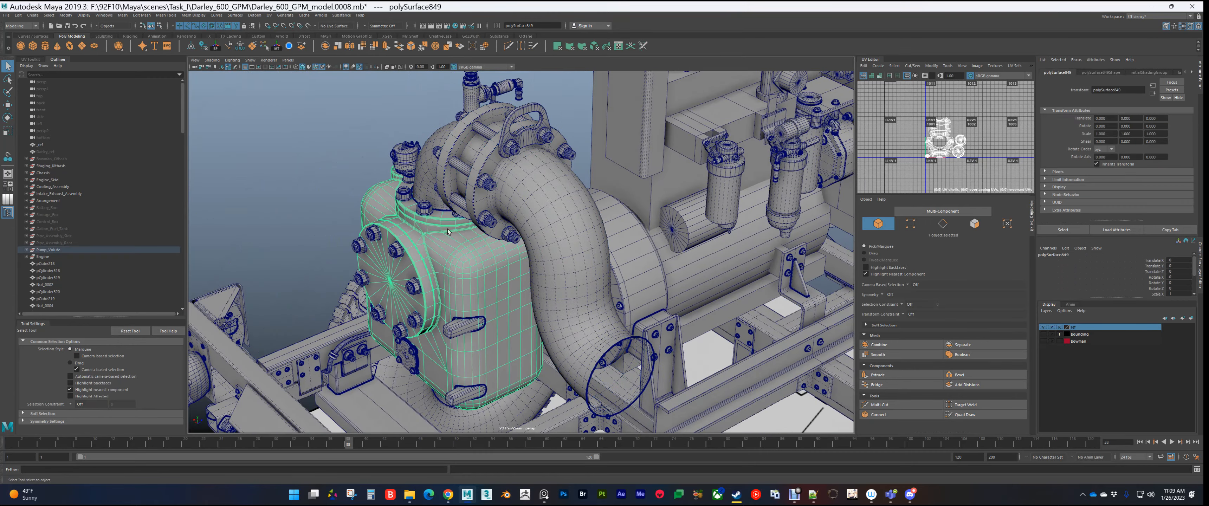
{"action": "left_click_drag", "start_coordinate": [448, 229], "coordinate": [675, 251], "text": "alt"}
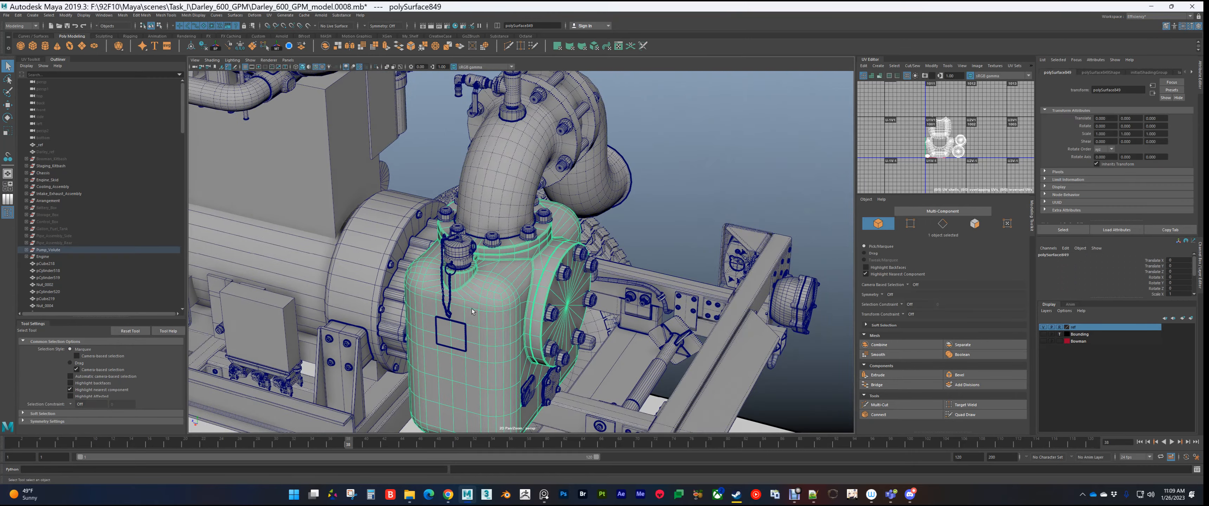
{"action": "scroll", "coordinate": [472, 309], "scroll_direction": "up", "scroll_amount": 5}
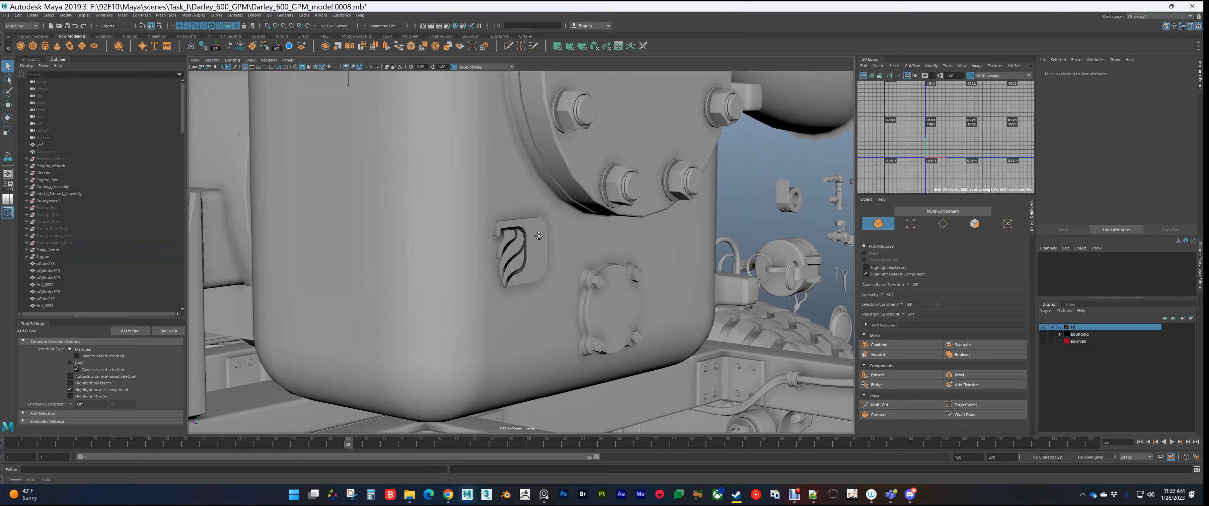
Step: Examine the shaded pump housing around its embossed logo, small cover plate and bolted round cover
{"action": "left_click_drag", "start_coordinate": [585, 243], "coordinate": [563, 254], "text": "alt"}
{"action": "right_click_drag", "start_coordinate": [578, 207], "coordinate": [554, 180], "text": "alt"}
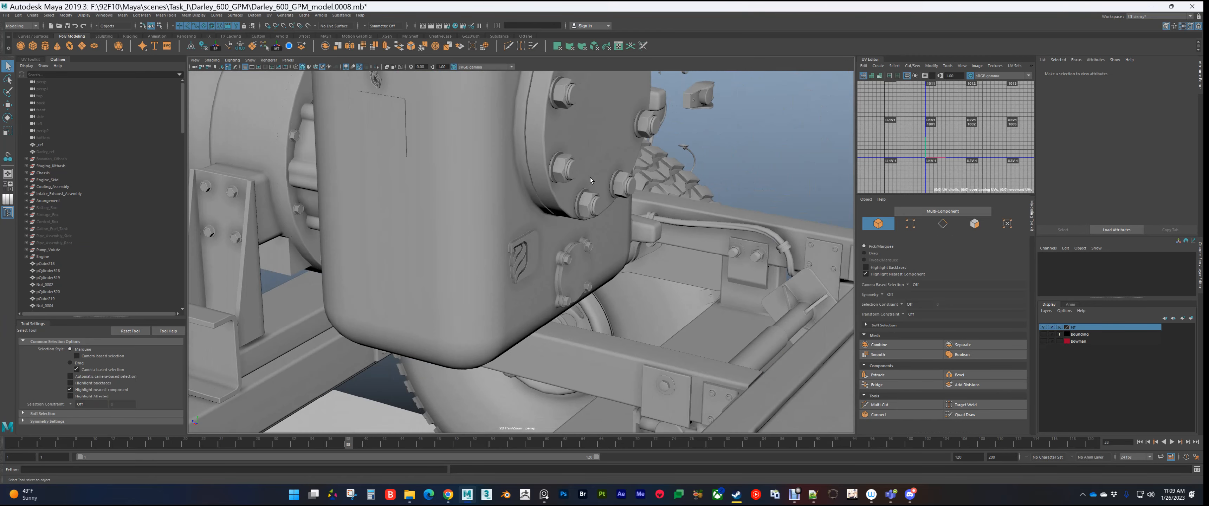
{"action": "middle_click_drag", "start_coordinate": [556, 181], "coordinate": [551, 201], "text": "alt"}
{"action": "right_click_drag", "start_coordinate": [552, 202], "coordinate": [573, 388], "text": "alt"}
{"action": "middle_click_drag", "start_coordinate": [573, 389], "coordinate": [585, 432], "text": "alt"}
{"action": "middle_click_drag", "start_coordinate": [548, 262], "coordinate": [585, 385], "text": "alt"}
{"action": "right_click_drag", "start_coordinate": [584, 385], "coordinate": [498, 256], "text": "alt"}
Step: Inspect the edge flow around the pump housing's bolted top flange in edge selection mode
{"action": "left_click", "coordinate": [541, 292]}
{"action": "right_click_drag", "start_coordinate": [541, 292], "coordinate": [624, 331], "text": "alt"}
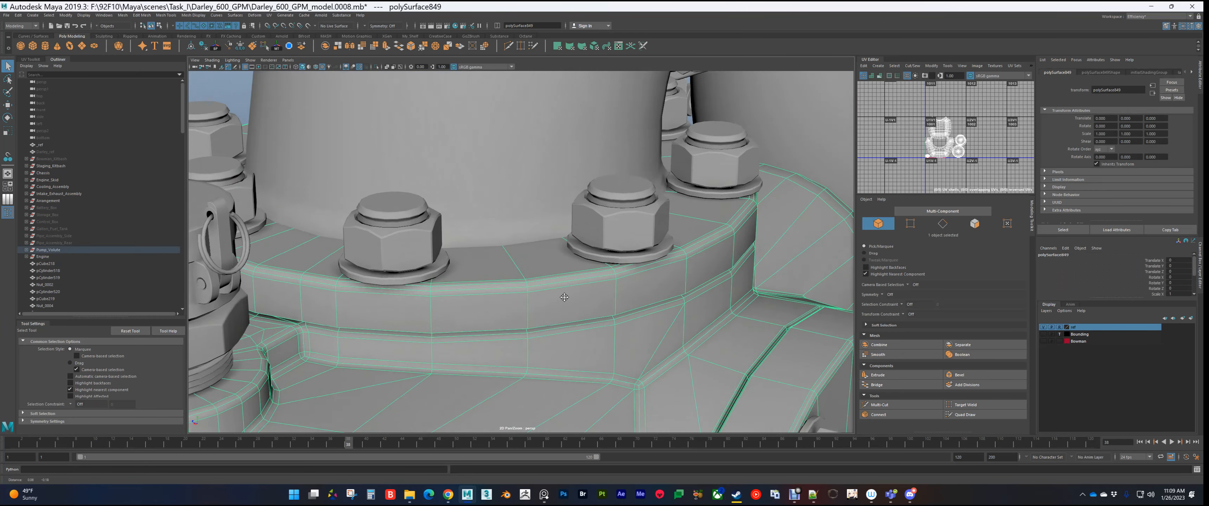
{"action": "middle_click_drag", "start_coordinate": [564, 298], "coordinate": [518, 199], "text": "alt"}
{"action": "left_click_drag", "start_coordinate": [518, 199], "coordinate": [535, 221], "text": "alt"}
{"action": "middle_click_drag", "start_coordinate": [324, 112], "coordinate": [472, 199], "text": "alt"}
{"action": "left_click_drag", "start_coordinate": [673, 244], "coordinate": [652, 296], "text": "alt"}
{"action": "key", "text": "F10"}
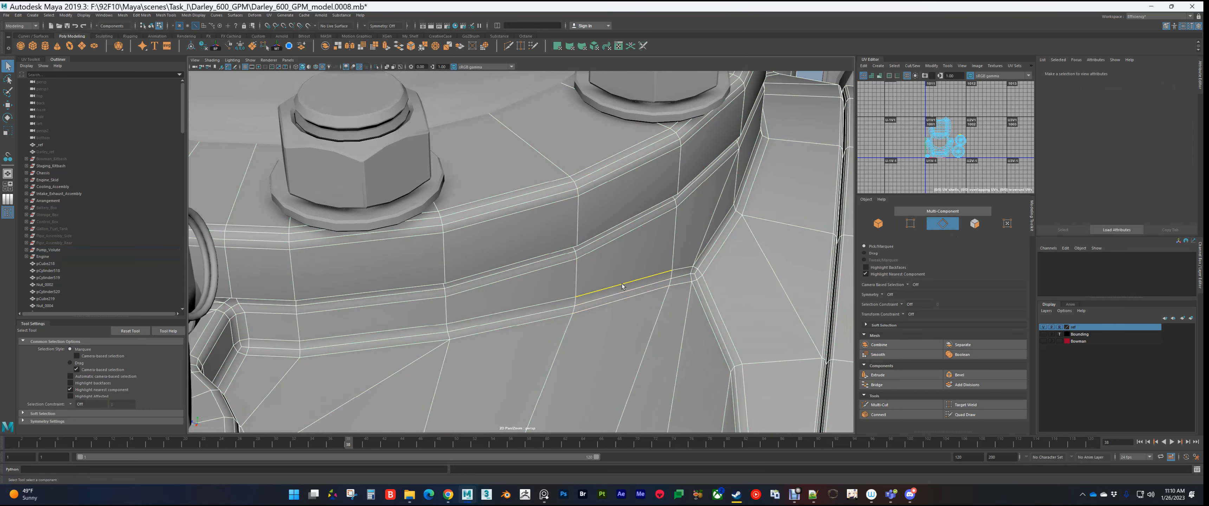
{"action": "left_click", "coordinate": [622, 287]}
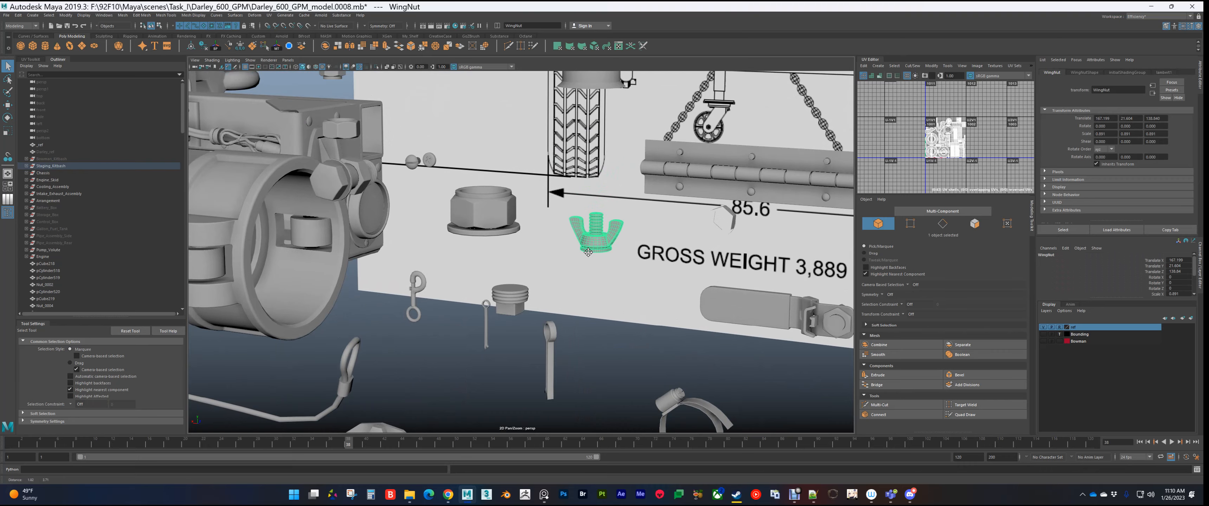
Step: Frame the wing nut, then enlarge the UV Editor and fit the full UV layout in it
{"action": "key", "text": "f"}
{"action": "left_click_drag", "start_coordinate": [588, 259], "coordinate": [566, 297], "text": "alt"}
{"action": "scroll", "coordinate": [939, 140], "scroll_direction": "up", "scroll_amount": 5}
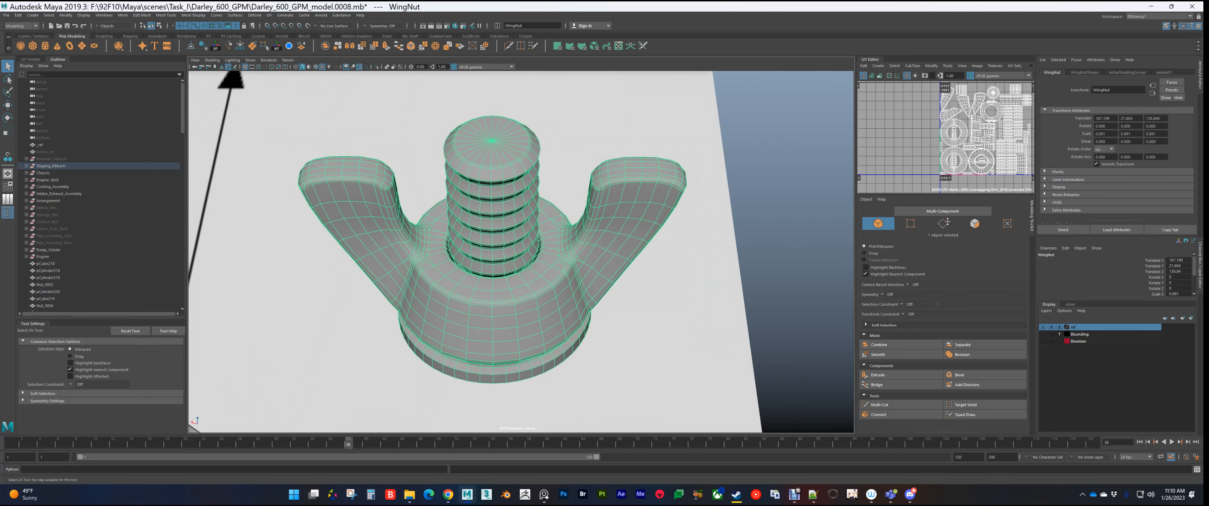
{"action": "left_click_drag", "start_coordinate": [948, 222], "coordinate": [943, 330]}
{"action": "left_click_drag", "start_coordinate": [859, 224], "coordinate": [748, 225]}
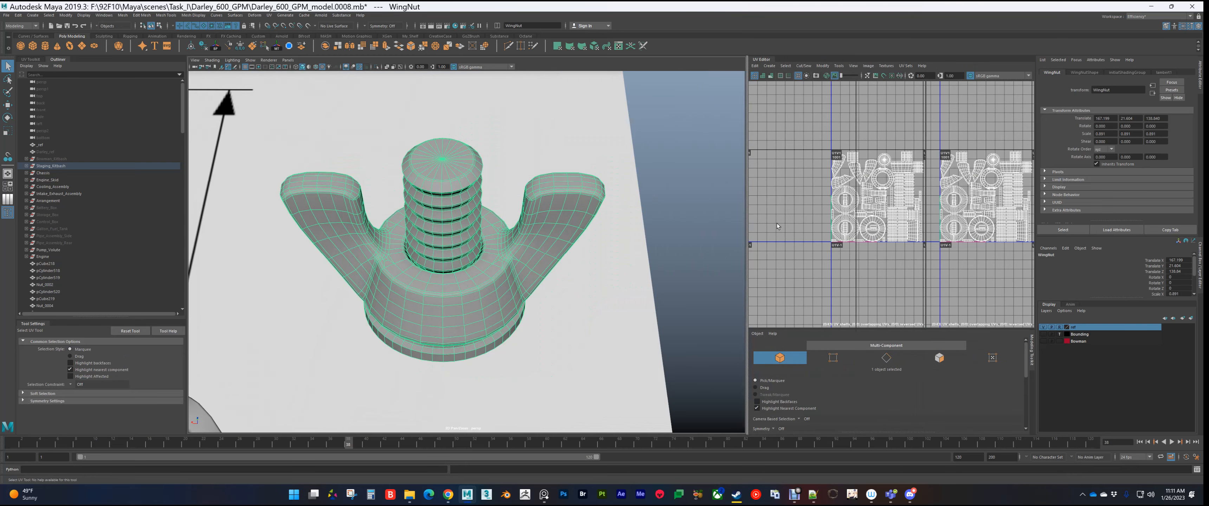
{"action": "scroll", "coordinate": [781, 246], "scroll_direction": "up", "scroll_amount": 5}
{"action": "key", "text": "f"}
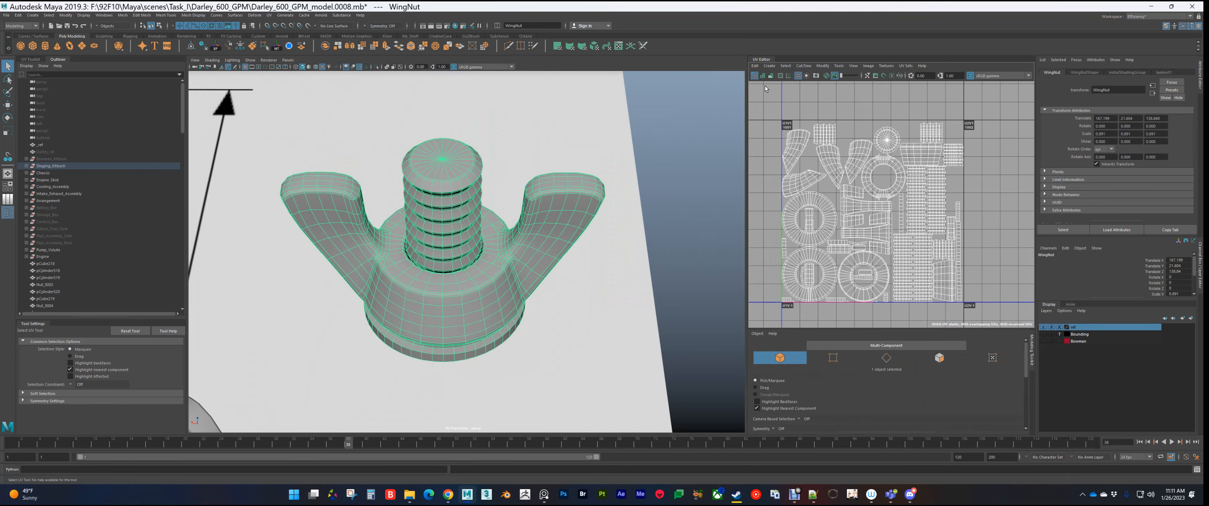
Step: Turn on shaded UV display to check the wing nut's shells, then shrink the UV Editor back to a small size
{"action": "left_click", "coordinate": [765, 76]}
{"action": "scroll", "coordinate": [903, 216], "scroll_direction": "up", "scroll_amount": 7}
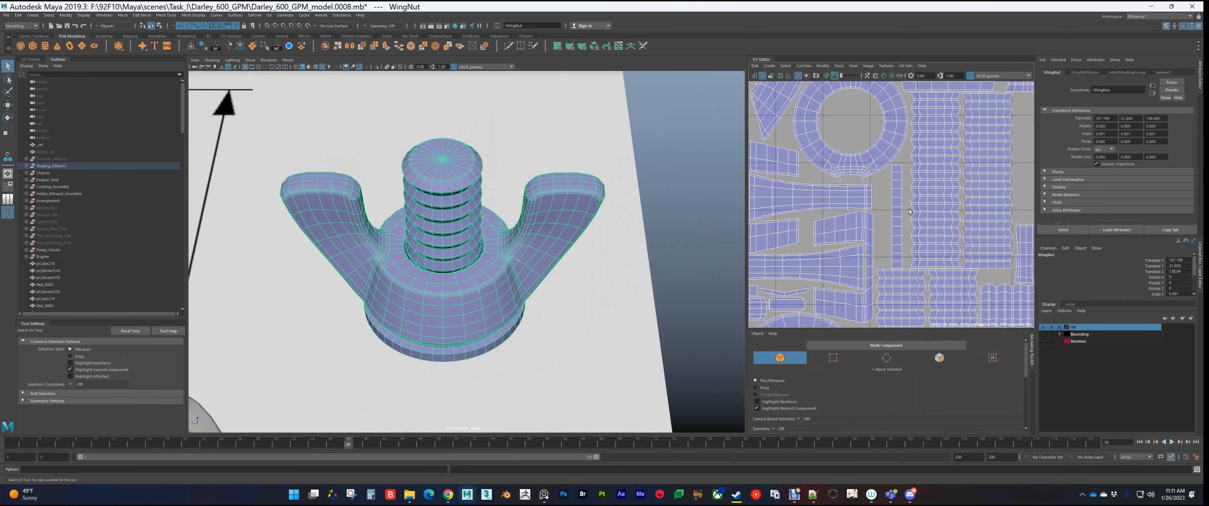
{"action": "scroll", "coordinate": [908, 212], "scroll_direction": "down", "scroll_amount": 6}
{"action": "scroll", "coordinate": [909, 211], "scroll_direction": "down", "scroll_amount": 2}
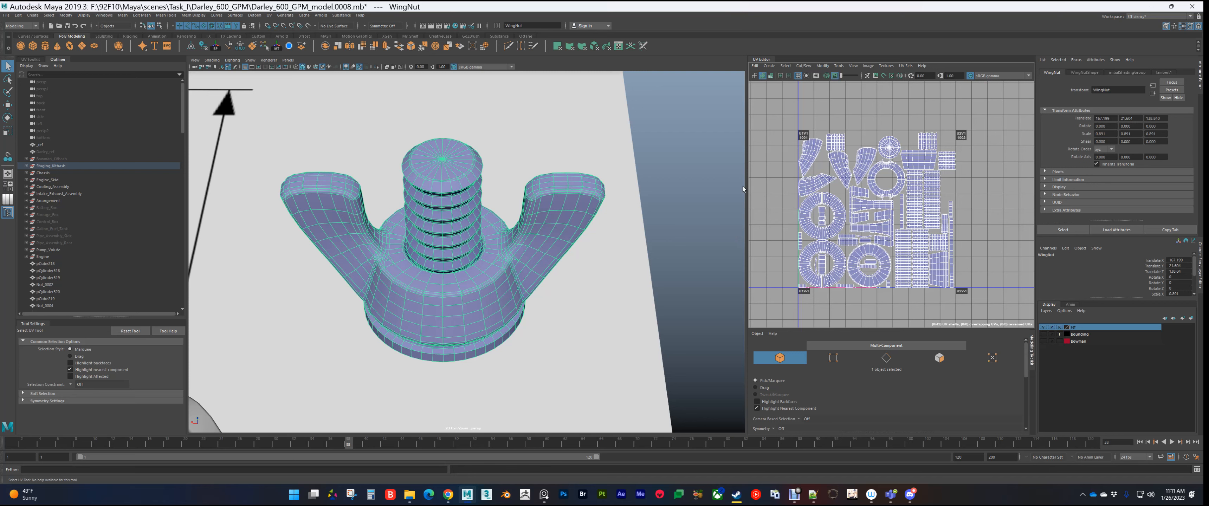
{"action": "left_click_drag", "start_coordinate": [743, 189], "coordinate": [828, 207]}
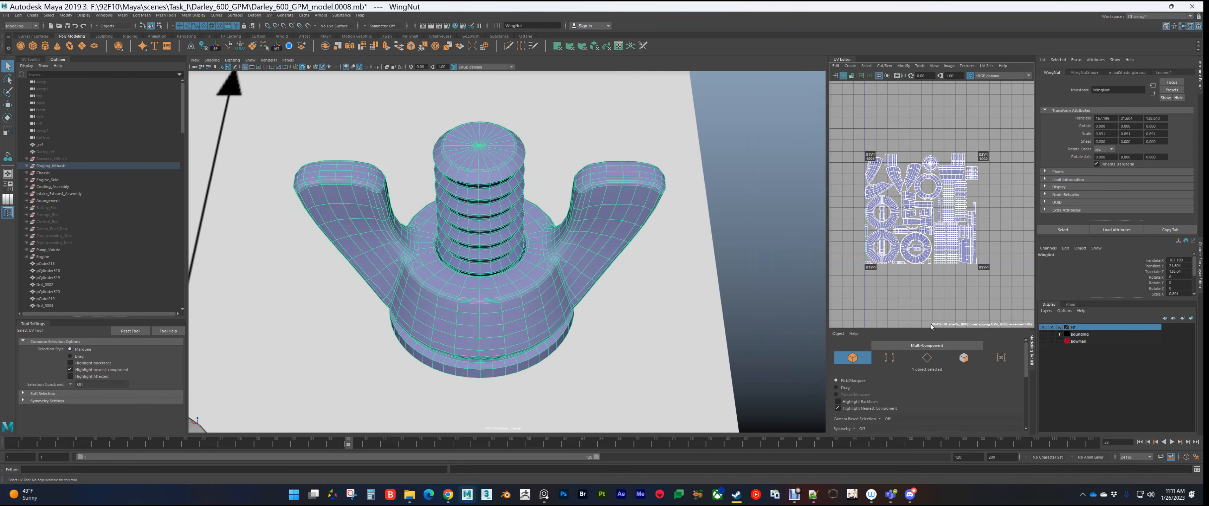
{"action": "left_click_drag", "start_coordinate": [931, 327], "coordinate": [933, 234]}
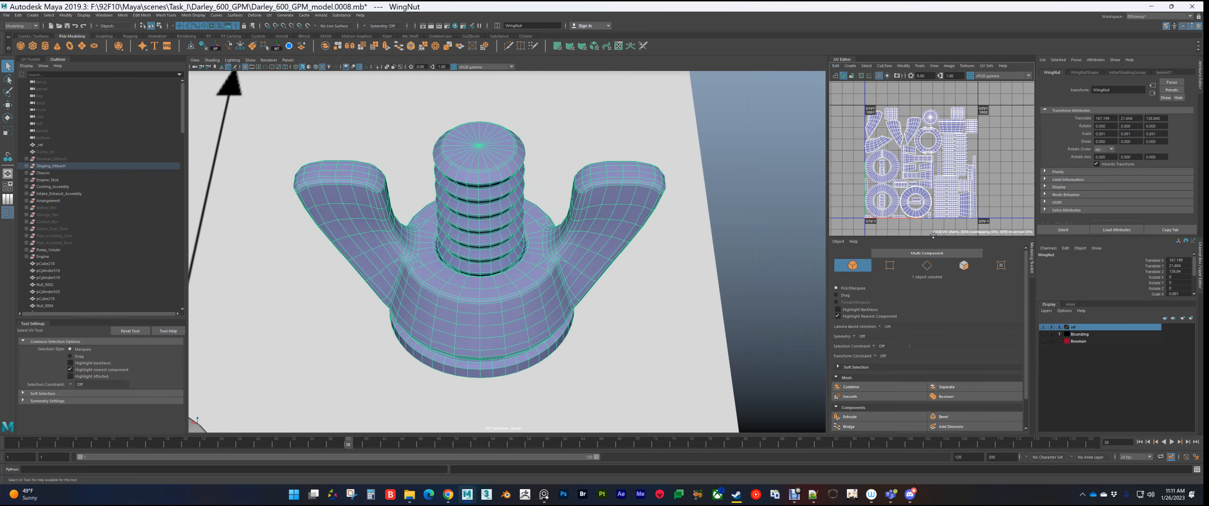
Step: Deselect the wing nut and select the two large bolts on the chassis side plate beside the tire
{"action": "left_click", "coordinate": [760, 187]}
{"action": "scroll", "coordinate": [496, 280], "scroll_direction": "down", "scroll_amount": 6}
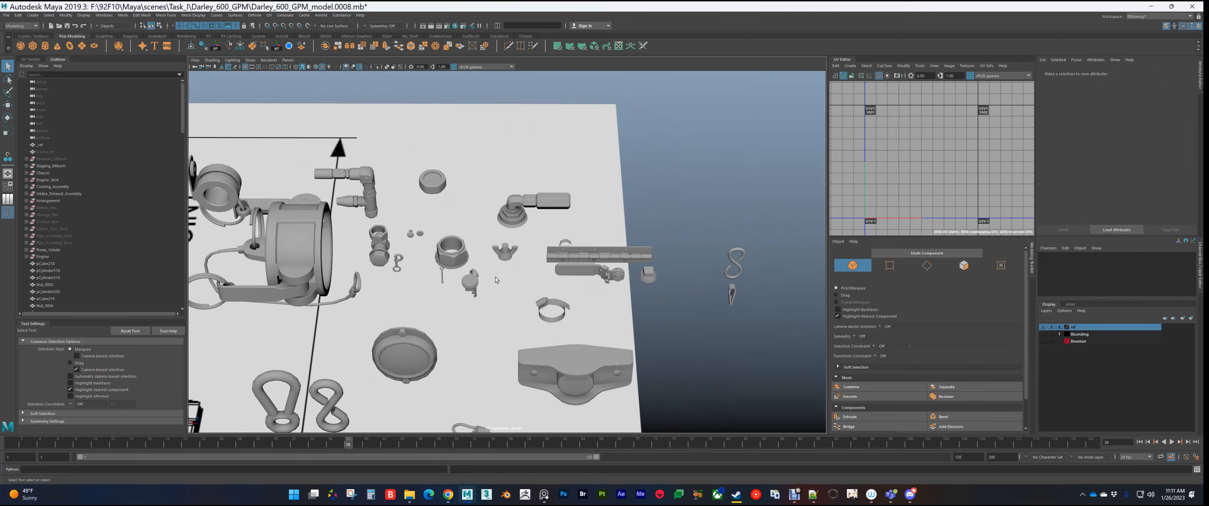
{"action": "left_click_drag", "start_coordinate": [581, 271], "coordinate": [450, 226], "text": "alt"}
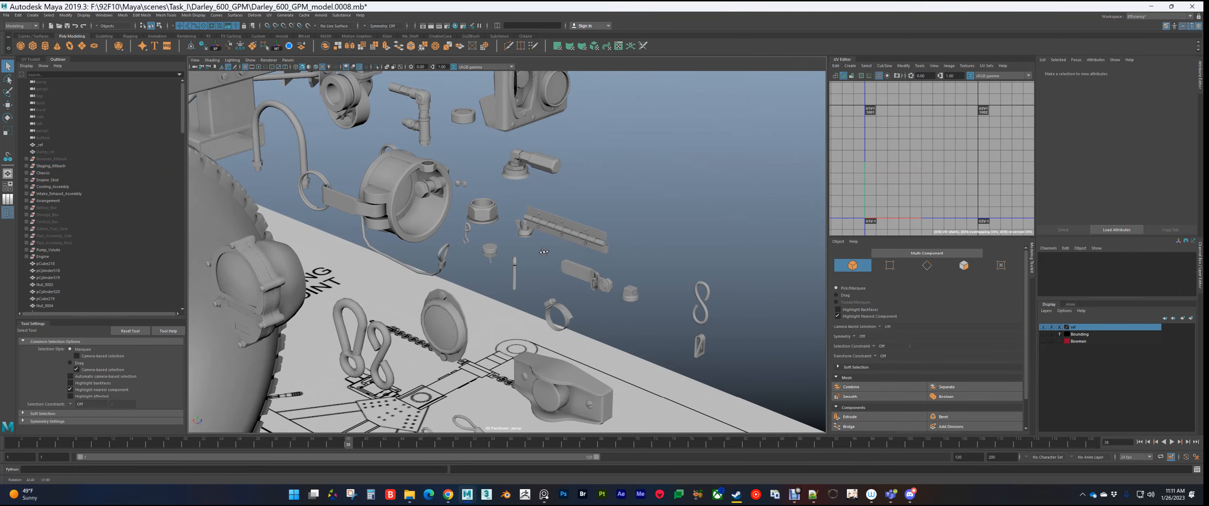
{"action": "scroll", "coordinate": [451, 226], "scroll_direction": "down", "scroll_amount": 5}
{"action": "left_click_drag", "start_coordinate": [357, 228], "coordinate": [411, 252], "text": "alt"}
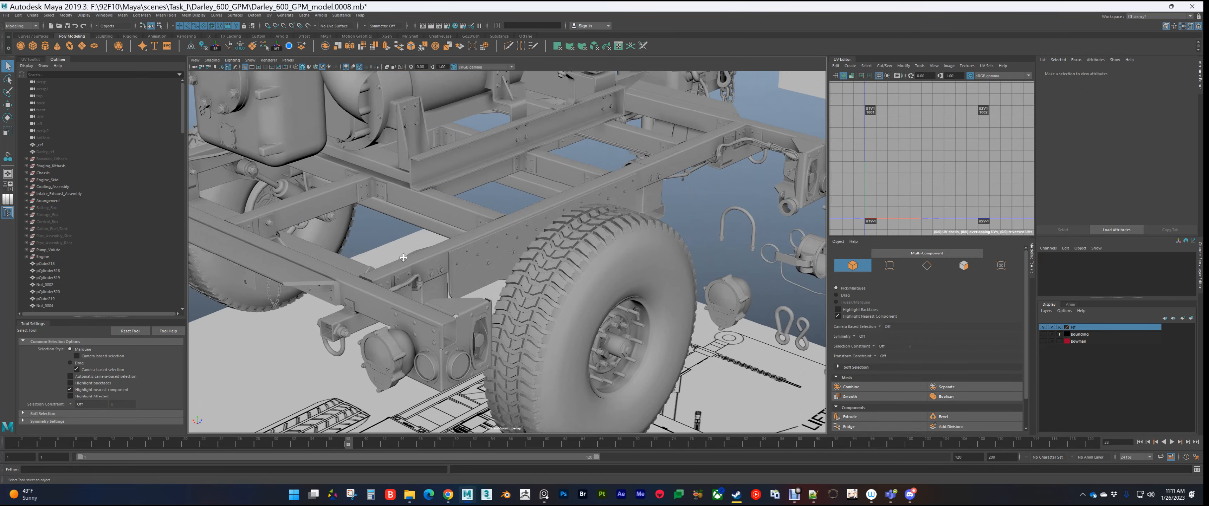
{"action": "middle_click_drag", "start_coordinate": [411, 253], "coordinate": [424, 248], "text": "alt"}
{"action": "scroll", "coordinate": [516, 263], "scroll_direction": "up", "scroll_amount": 8}
{"action": "left_click", "coordinate": [558, 270]}
{"action": "scroll", "coordinate": [932, 188], "scroll_direction": "up", "scroll_amount": 8}
{"action": "middle_click_drag", "start_coordinate": [614, 264], "coordinate": [571, 262], "text": "alt"}
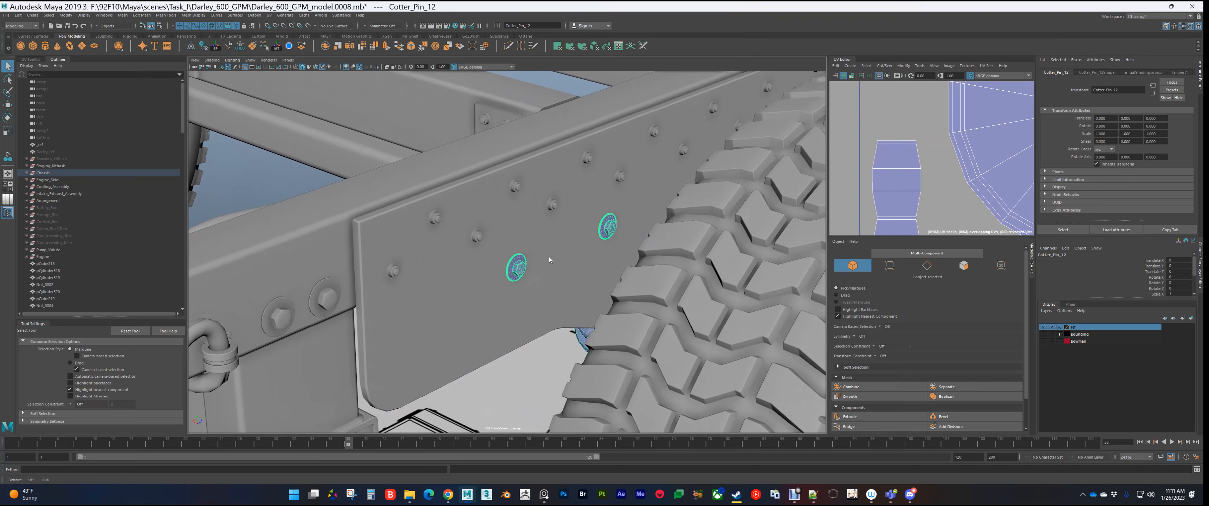
Step: Examine the complete UV layout of the mesh containing the selected chassis bolts
{"action": "scroll", "coordinate": [962, 196], "scroll_direction": "down", "scroll_amount": 5}
{"action": "scroll", "coordinate": [962, 196], "scroll_direction": "down", "scroll_amount": 6}
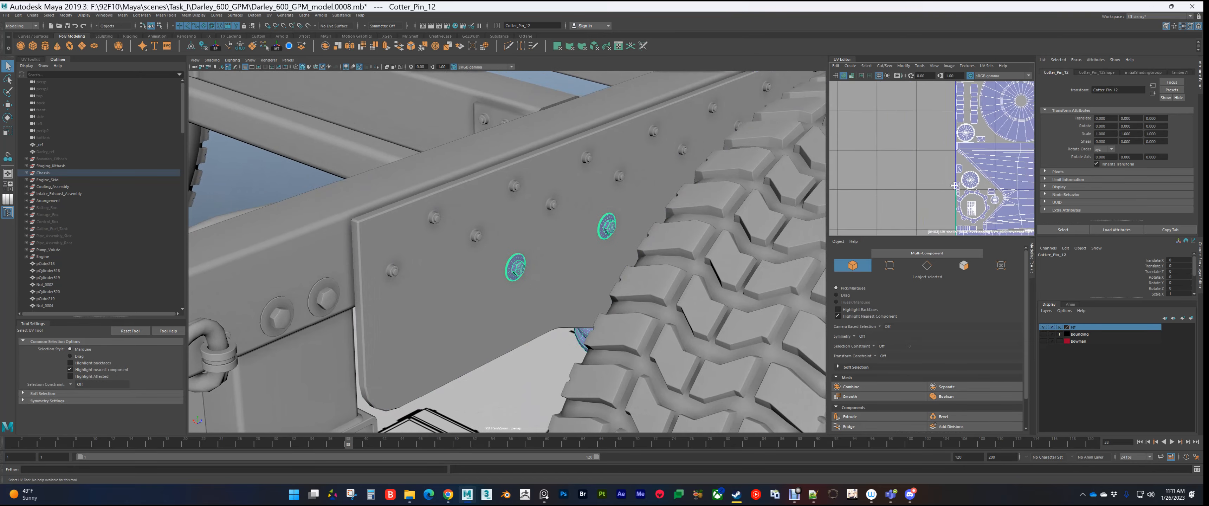
{"action": "middle_click_drag", "start_coordinate": [891, 187], "coordinate": [884, 151], "text": "alt"}
{"action": "scroll", "coordinate": [885, 151], "scroll_direction": "down", "scroll_amount": 2}
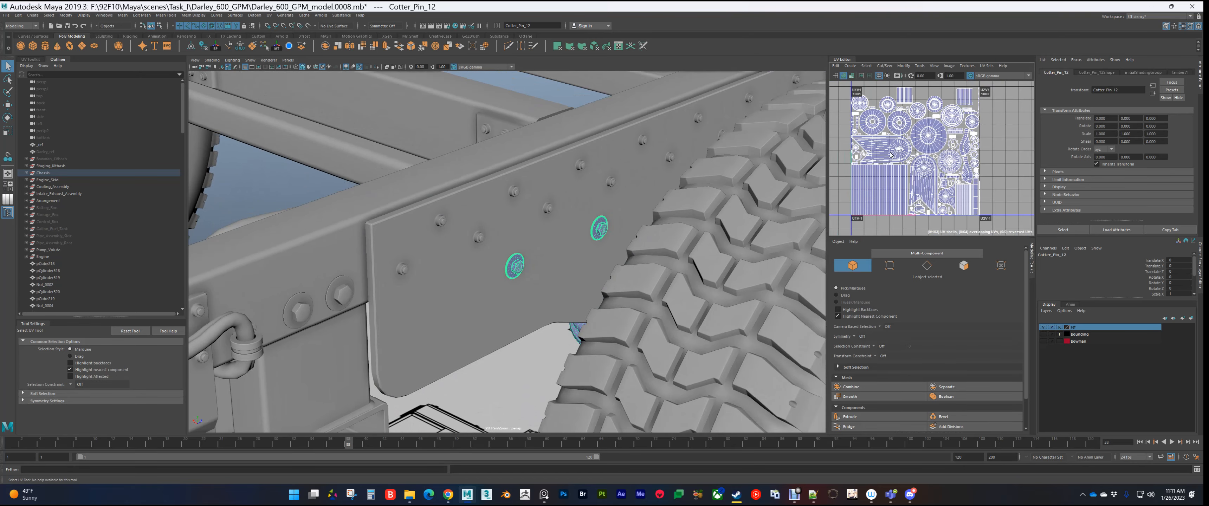
{"action": "scroll", "coordinate": [885, 151], "scroll_direction": "up", "scroll_amount": 1}
{"action": "scroll", "coordinate": [572, 232], "scroll_direction": "up", "scroll_amount": 2}
{"action": "scroll", "coordinate": [532, 269], "scroll_direction": "up", "scroll_amount": 2}
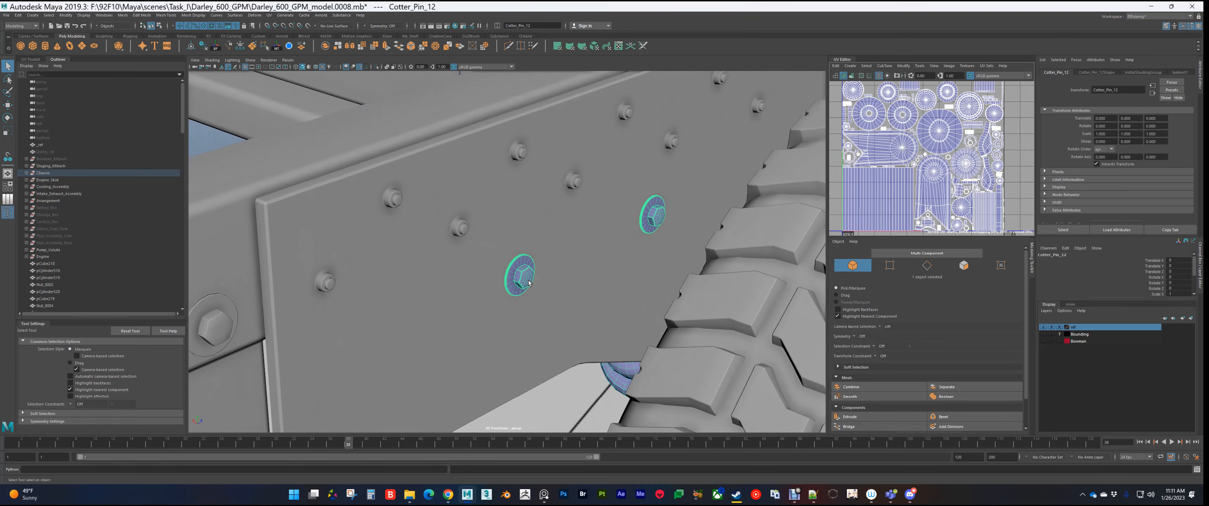
Step: Isolate the selected mesh to view all of its connected parts, then show the whole scene again
{"action": "key", "text": "ctrl+1"}
{"action": "left_click_drag", "start_coordinate": [451, 279], "coordinate": [649, 264], "text": "alt"}
{"action": "scroll", "coordinate": [638, 261], "scroll_direction": "down", "scroll_amount": 6}
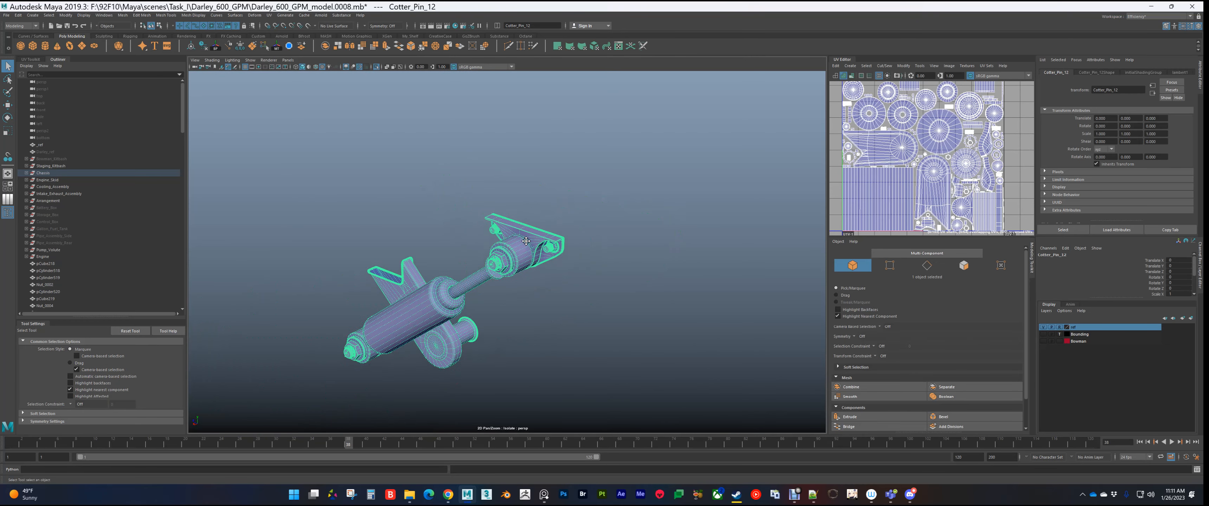
{"action": "left_click_drag", "start_coordinate": [524, 240], "coordinate": [554, 263], "text": "alt"}
{"action": "key", "text": "ctrl+1"}
Step: Select the hanging chain under the chassis to inspect its links and UV layout
{"action": "scroll", "coordinate": [547, 296], "scroll_direction": "down", "scroll_amount": 5}
{"action": "middle_click_drag", "start_coordinate": [549, 298], "coordinate": [547, 225], "text": "alt"}
{"action": "scroll", "coordinate": [547, 225], "scroll_direction": "up", "scroll_amount": 8}
{"action": "middle_click_drag", "start_coordinate": [622, 157], "coordinate": [569, 227], "text": "alt"}
{"action": "mouse_move", "coordinate": [569, 227]}
{"action": "left_mouse_down", "text": "alt"}
{"action": "mouse_move", "coordinate": [543, 217]}
{"action": "mouse_move", "coordinate": [578, 220]}
{"action": "left_mouse_up", "text": "alt"}
{"action": "left_click", "coordinate": [570, 256]}
{"action": "scroll", "coordinate": [540, 240], "scroll_direction": "down", "scroll_amount": 4}
{"action": "middle_click_drag", "start_coordinate": [514, 229], "coordinate": [542, 239], "text": "alt"}
{"action": "left_click_drag", "start_coordinate": [573, 238], "coordinate": [466, 237], "text": "alt"}
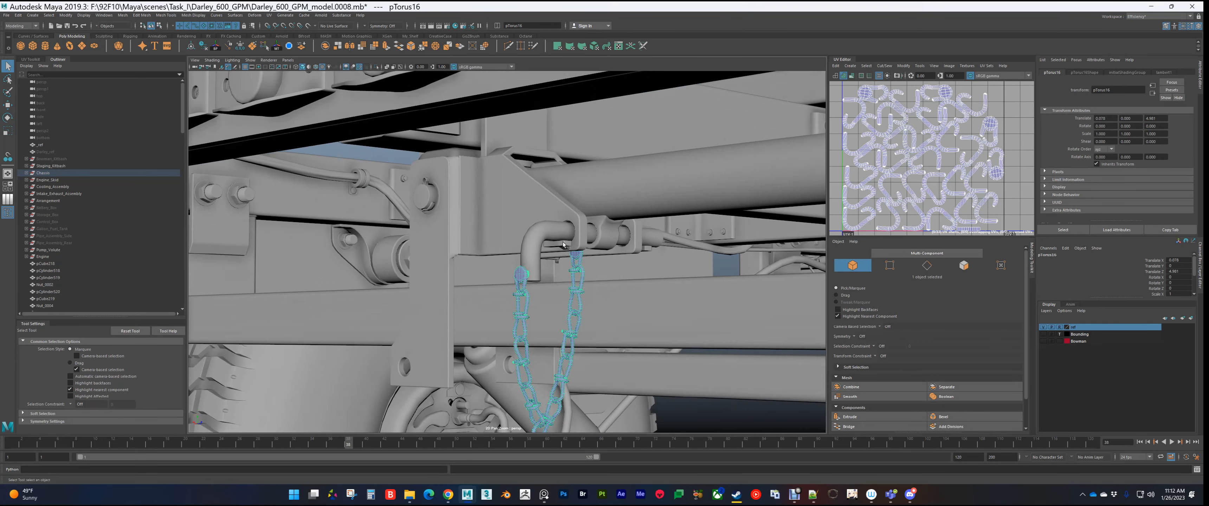
Step: Select the cylindrical tube and its end bracket under the chassis to compare their UV layouts together
{"action": "left_click", "coordinate": [564, 245]}
{"action": "left_click_drag", "start_coordinate": [564, 245], "coordinate": [585, 254], "text": "alt"}
{"action": "left_click_drag", "start_coordinate": [629, 219], "coordinate": [680, 231], "text": "alt"}
{"action": "left_click", "coordinate": [624, 224]}
{"action": "left_click", "coordinate": [710, 230], "text": "shift"}
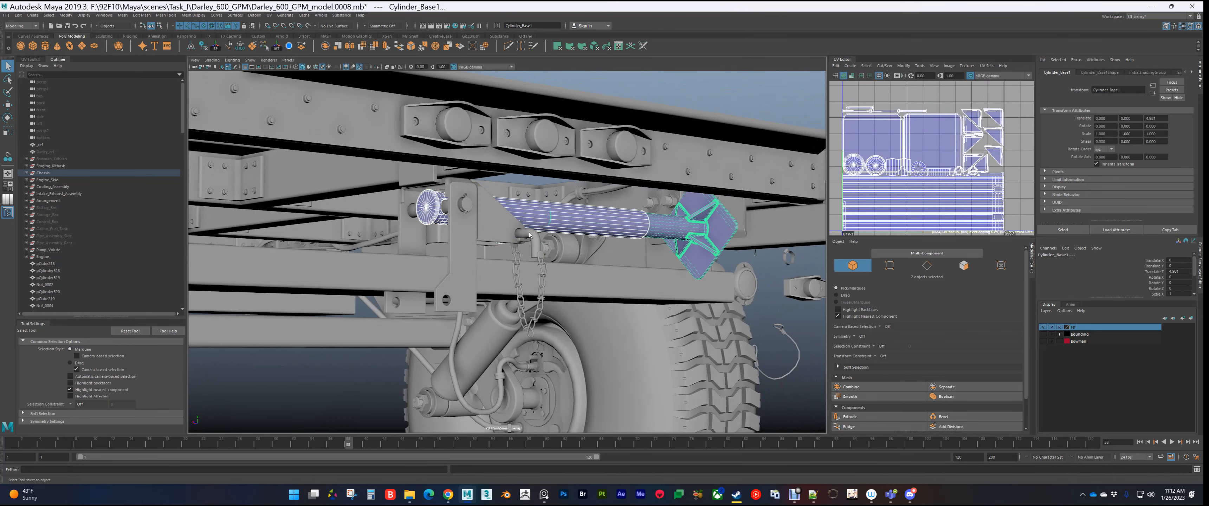
Step: Add more chassis parts to the selection, including the front jack stand, to inspect their combined UV layouts
{"action": "left_click_drag", "start_coordinate": [517, 229], "coordinate": [586, 226], "text": "alt"}
{"action": "left_click", "coordinate": [394, 323]}
{"action": "middle_click_drag", "start_coordinate": [409, 370], "coordinate": [568, 218], "text": "alt"}
{"action": "left_click_drag", "start_coordinate": [568, 217], "coordinate": [569, 278], "text": "alt"}
{"action": "scroll", "coordinate": [588, 211], "scroll_direction": "down", "scroll_amount": 4}
{"action": "scroll", "coordinate": [588, 211], "scroll_direction": "down", "scroll_amount": 5}
{"action": "left_click", "coordinate": [541, 183], "text": "shift"}
{"action": "scroll", "coordinate": [541, 197], "scroll_direction": "down", "scroll_amount": 5}
{"action": "left_click_drag", "start_coordinate": [587, 282], "coordinate": [529, 313], "text": "alt"}
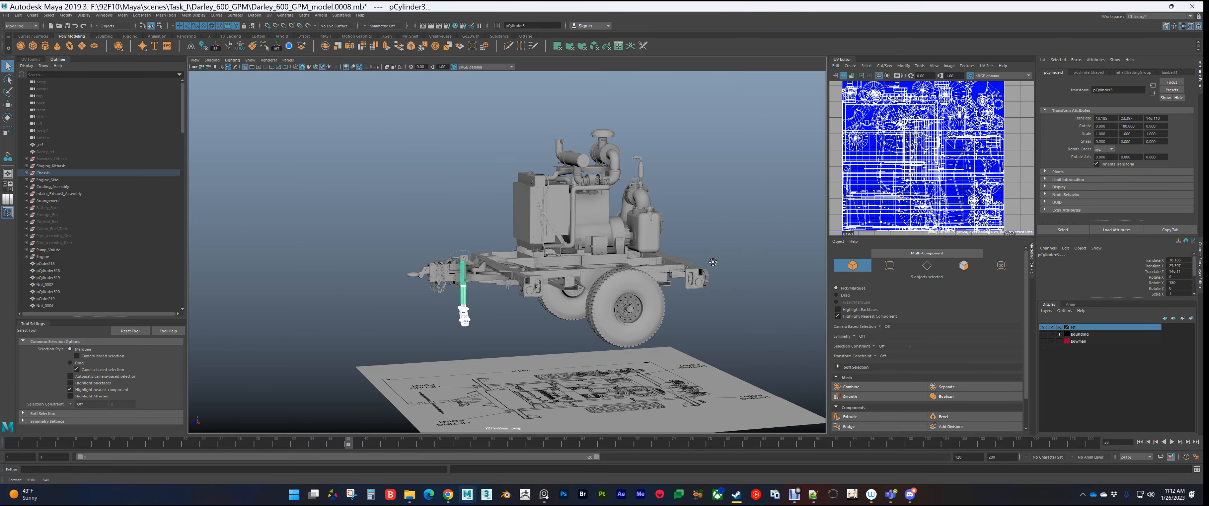
{"action": "middle_click_drag", "start_coordinate": [529, 313], "coordinate": [537, 301], "text": "alt"}
{"action": "key", "text": "f"}
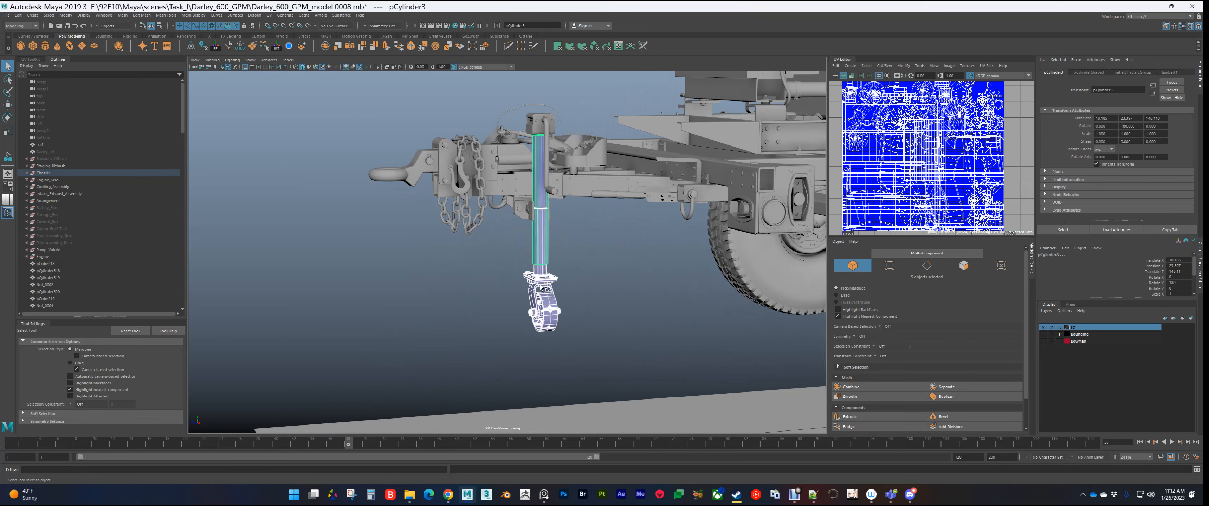
Step: Select the elbow pipe joined to the large air filter canister and check its UV shading
{"action": "scroll", "coordinate": [541, 304], "scroll_direction": "down", "scroll_amount": 5}
{"action": "left_click_drag", "start_coordinate": [542, 304], "coordinate": [505, 300], "text": "alt"}
{"action": "middle_click_drag", "start_coordinate": [669, 298], "coordinate": [569, 278], "text": "alt"}
{"action": "scroll", "coordinate": [568, 278], "scroll_direction": "down", "scroll_amount": 4}
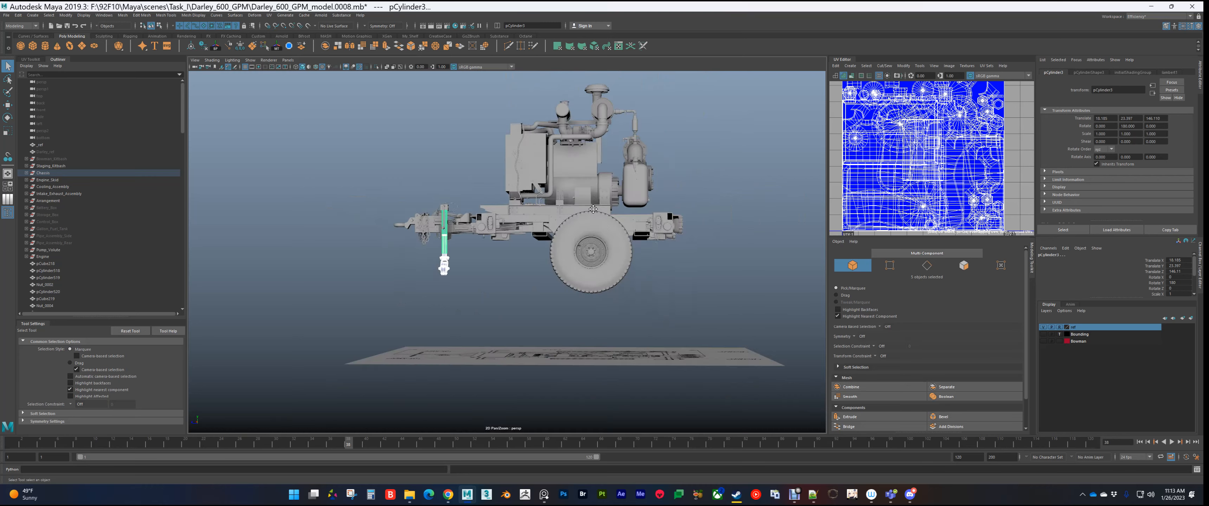
{"action": "middle_click_drag", "start_coordinate": [570, 171], "coordinate": [545, 275], "text": "alt"}
{"action": "scroll", "coordinate": [544, 275], "scroll_direction": "up", "scroll_amount": 8}
{"action": "left_click_drag", "start_coordinate": [545, 277], "coordinate": [524, 245], "text": "alt"}
{"action": "scroll", "coordinate": [524, 246], "scroll_direction": "up", "scroll_amount": 5}
{"action": "left_click", "coordinate": [494, 211]}
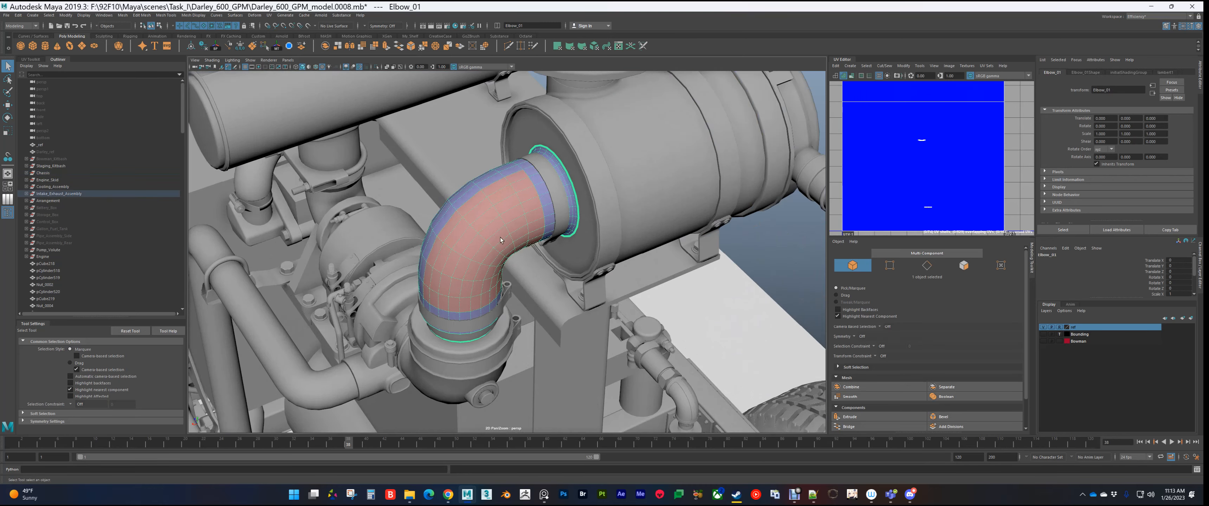
Step: Select parts around the turbocharger and examine its housings, clamps and connecting pipes
{"action": "scroll", "coordinate": [478, 202], "scroll_direction": "down", "scroll_amount": 4}
{"action": "middle_click_drag", "start_coordinate": [445, 178], "coordinate": [540, 226], "text": "alt"}
{"action": "left_click_drag", "start_coordinate": [540, 225], "coordinate": [423, 234], "text": "alt"}
{"action": "left_click", "coordinate": [613, 235]}
{"action": "scroll", "coordinate": [606, 225], "scroll_direction": "up", "scroll_amount": 5}
{"action": "scroll", "coordinate": [606, 225], "scroll_direction": "down", "scroll_amount": 4}
{"action": "left_click_drag", "start_coordinate": [563, 211], "coordinate": [531, 188], "text": "alt"}
{"action": "left_click", "coordinate": [435, 109]}
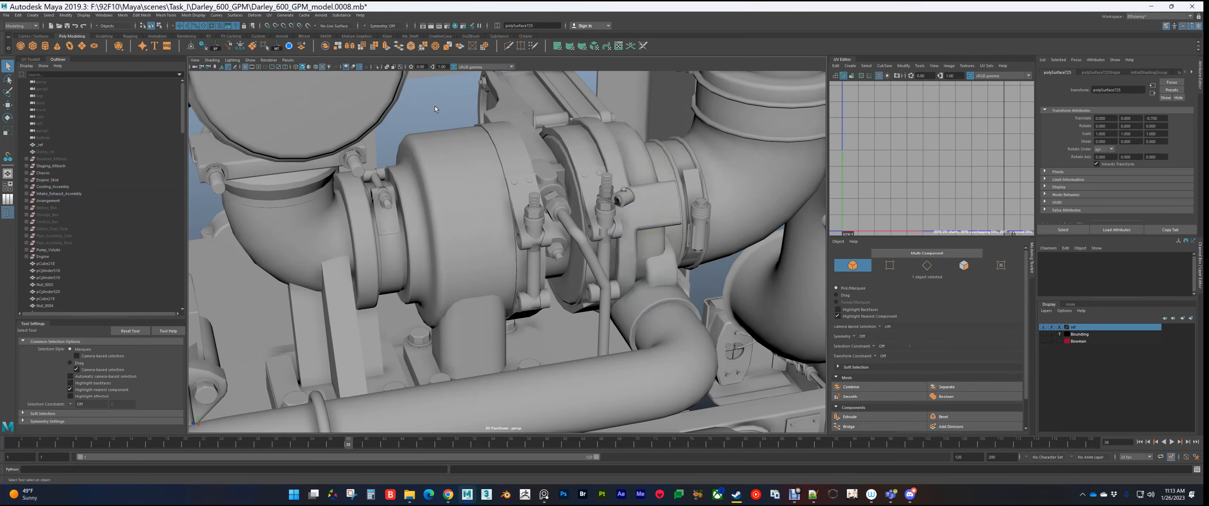
{"action": "left_click_drag", "start_coordinate": [436, 110], "coordinate": [631, 361], "text": "alt"}
Step: Switch to the reference photo board and study the turbocharger photo with the rusted exhaust elbow up close
{"action": "left_click", "coordinate": [544, 495]}
{"action": "middle_click_drag", "start_coordinate": [559, 328], "coordinate": [566, 276]}
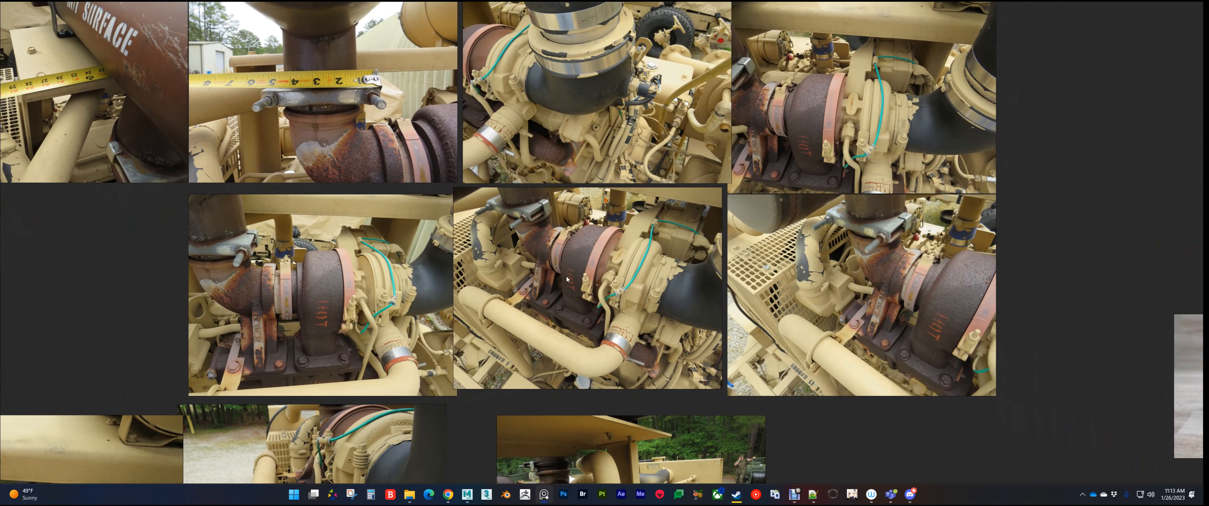
{"action": "scroll", "coordinate": [567, 277], "scroll_direction": "up", "scroll_amount": 5}
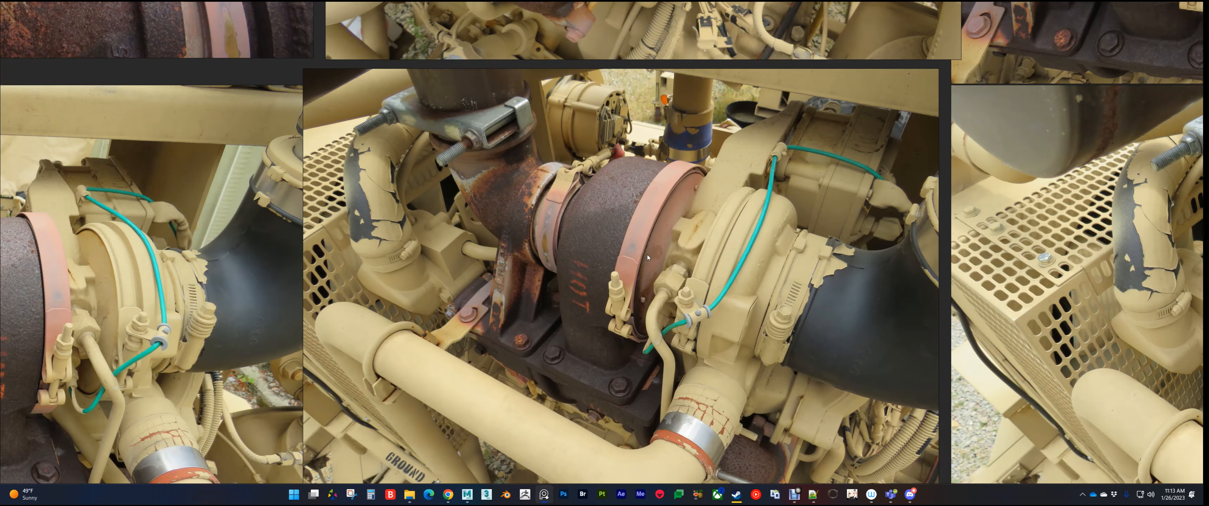
{"action": "scroll", "coordinate": [648, 258], "scroll_direction": "up", "scroll_amount": 6}
{"action": "middle_click_drag", "start_coordinate": [871, 255], "coordinate": [742, 346]}
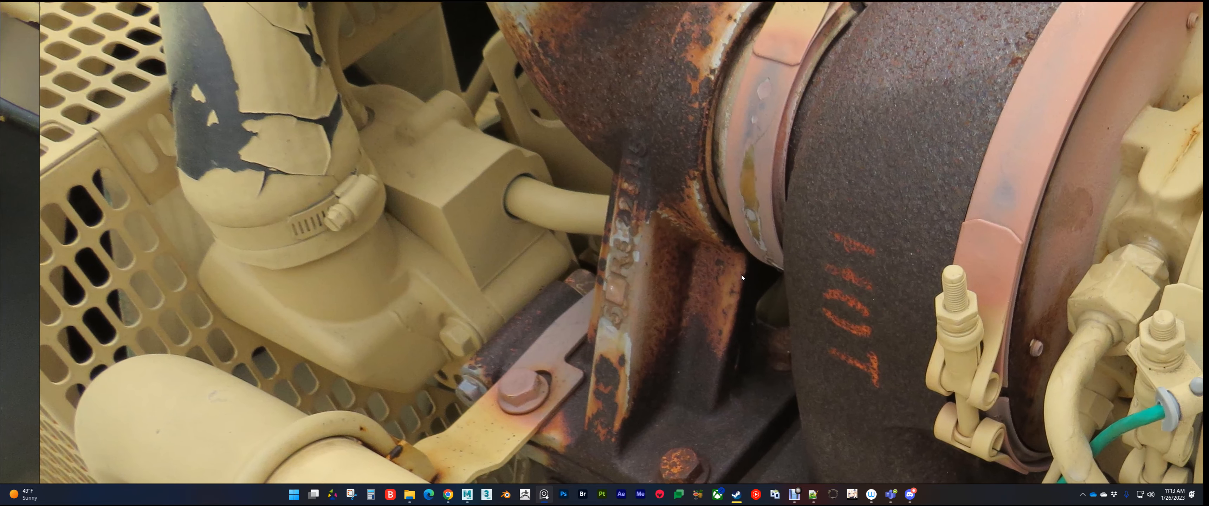
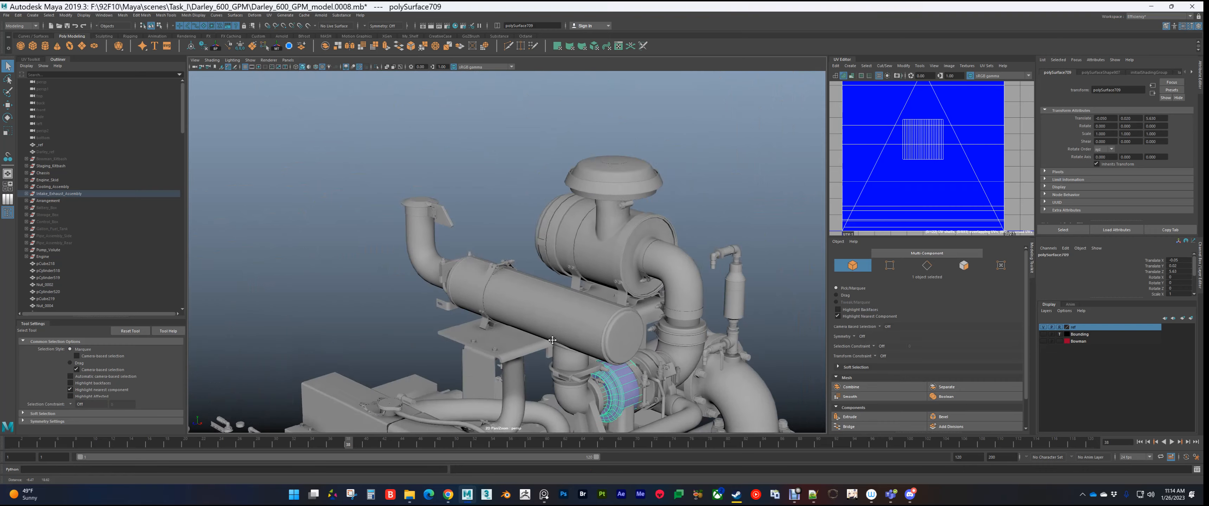
Step: Select the hinged rain cap lid on the exhaust outlet pipe to inspect its mesh and UVs
{"action": "scroll", "coordinate": [525, 347], "scroll_direction": "up", "scroll_amount": 5}
{"action": "middle_click_drag", "start_coordinate": [488, 341], "coordinate": [512, 310], "text": "alt"}
{"action": "left_click_drag", "start_coordinate": [513, 300], "coordinate": [657, 284], "text": "alt"}
{"action": "left_click", "coordinate": [412, 204]}
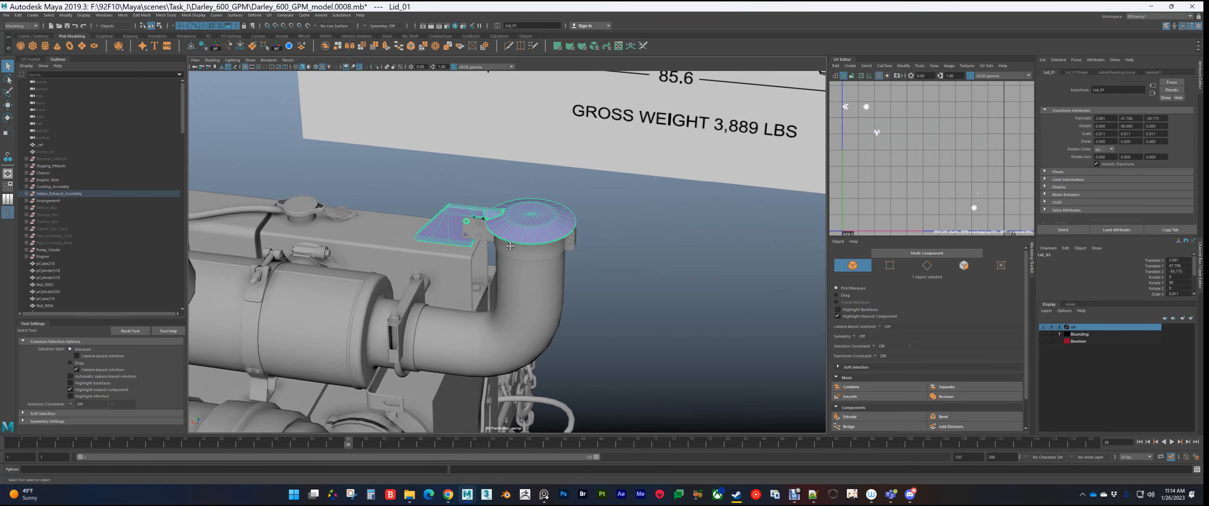
{"action": "right_click_drag", "start_coordinate": [412, 204], "coordinate": [568, 247], "text": "alt"}
{"action": "left_click", "coordinate": [594, 240]}
Step: Select the end cap of the large air filter canister to inspect its mesh and UVs
{"action": "left_click_drag", "start_coordinate": [593, 240], "coordinate": [455, 253], "text": "alt"}
{"action": "middle_click_drag", "start_coordinate": [479, 249], "coordinate": [672, 354], "text": "alt"}
{"action": "left_click", "coordinate": [505, 228]}
{"action": "scroll", "coordinate": [505, 228], "scroll_direction": "down", "scroll_amount": 2}
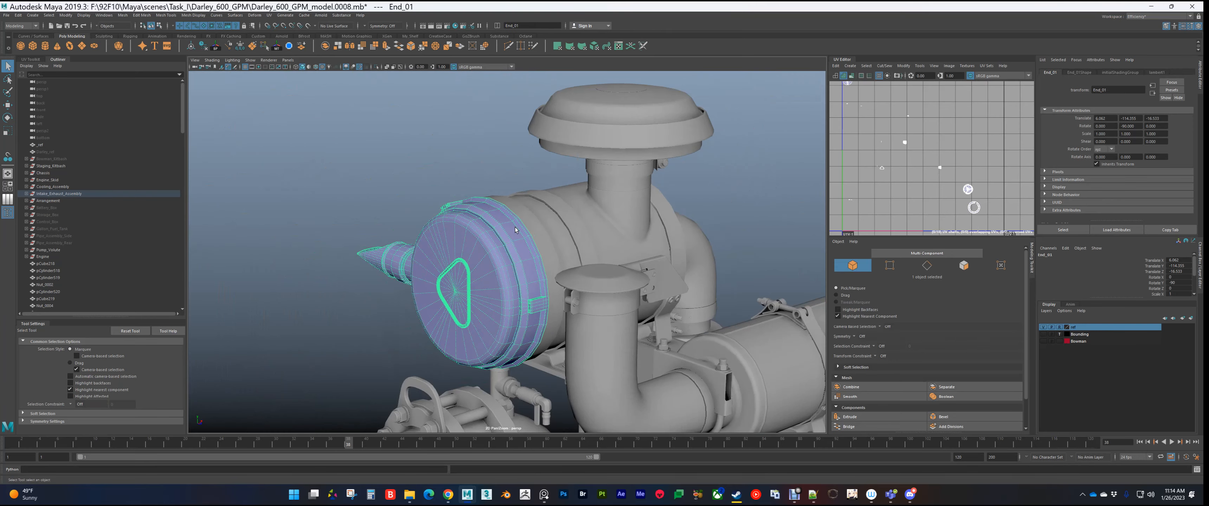
Step: Open the scene file Darley_600_GPM_model.0012.mb
{"action": "left_click_drag", "start_coordinate": [515, 227], "coordinate": [470, 173], "text": "alt"}
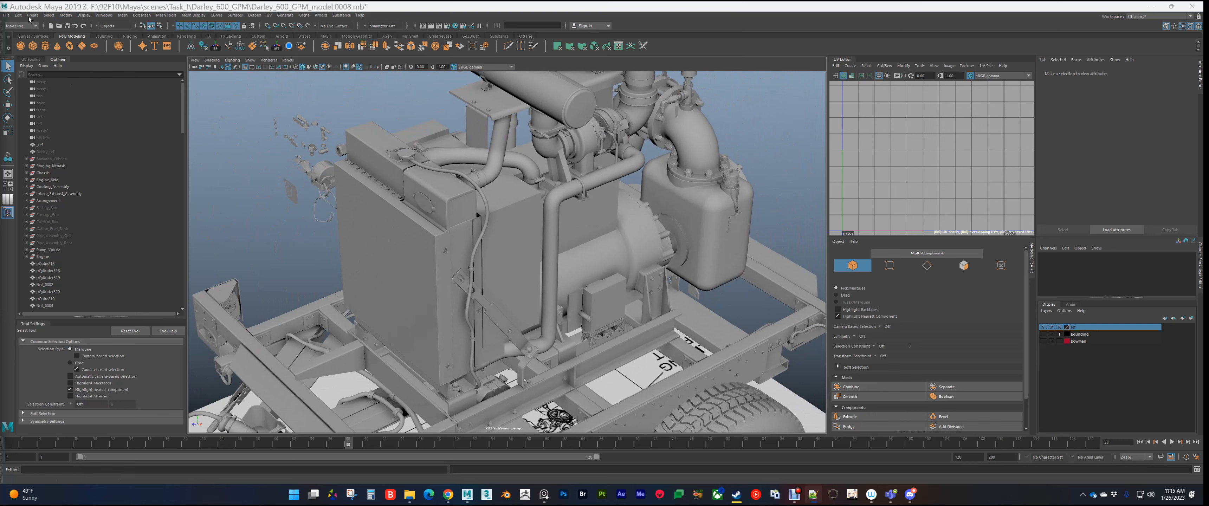
{"action": "left_click", "coordinate": [6, 15]}
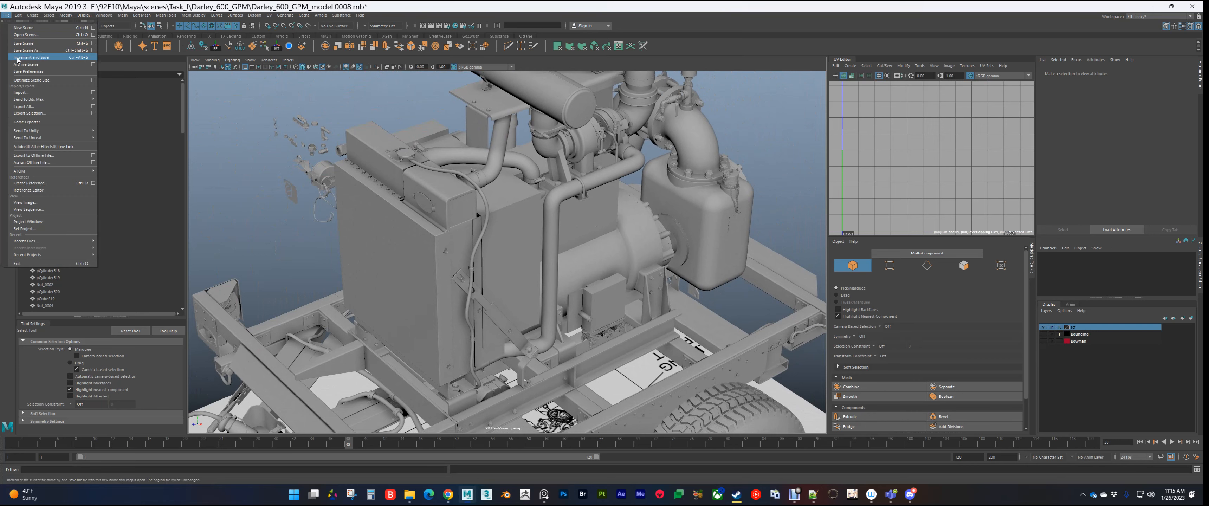
{"action": "left_click", "coordinate": [25, 35]}
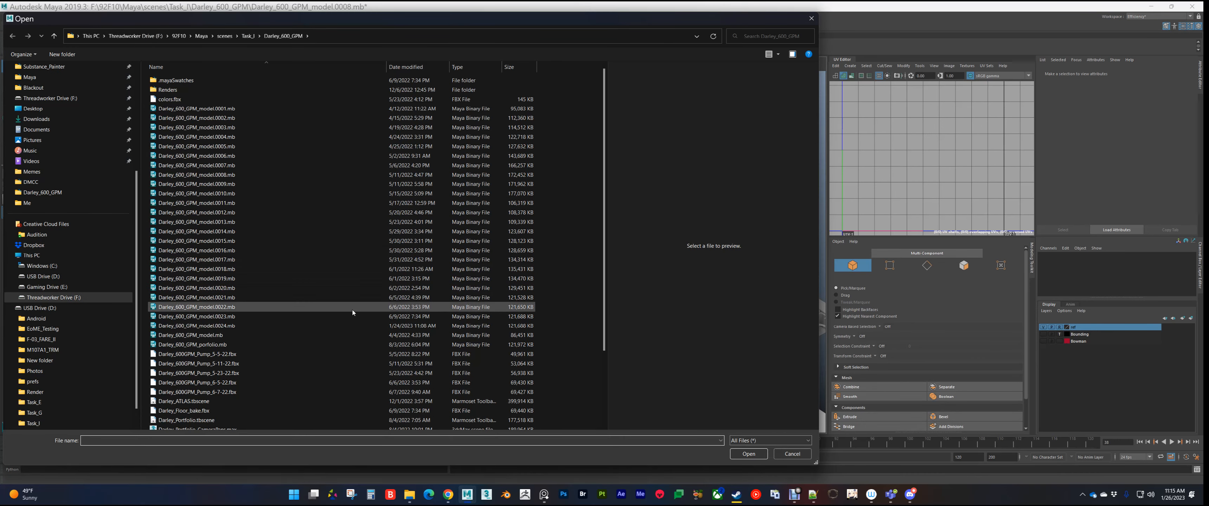
{"action": "double_click", "coordinate": [225, 212]}
{"action": "middle_click_drag", "start_coordinate": [666, 263], "coordinate": [519, 257], "text": "alt"}
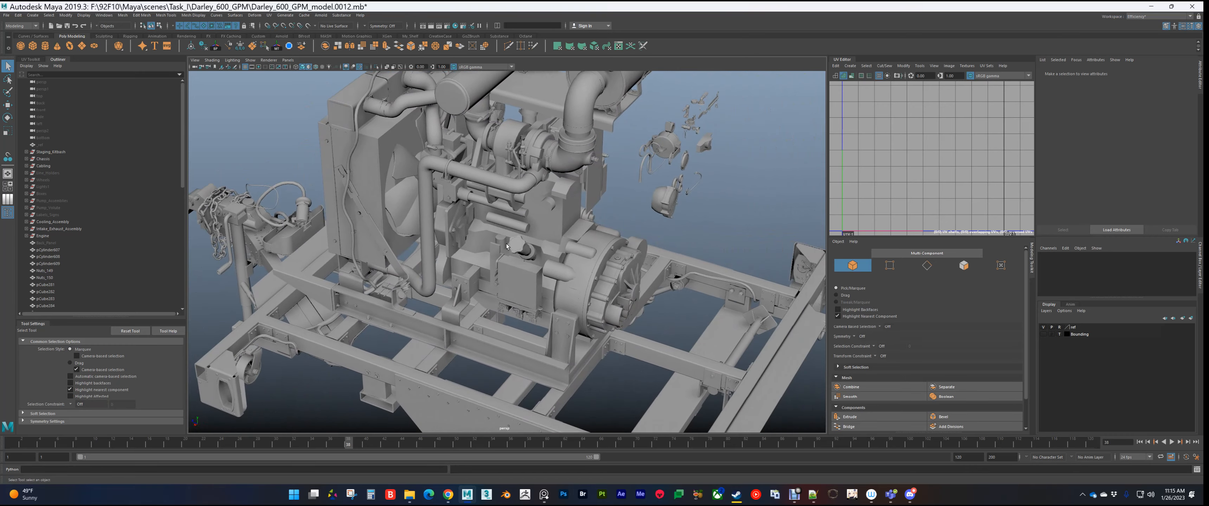
Step: Select the finned end cover and the bolted rim of the engine's flywheel housing to inspect their meshes and UVs
{"action": "scroll", "coordinate": [519, 258], "scroll_direction": "up", "scroll_amount": 3}
{"action": "scroll", "coordinate": [519, 258], "scroll_direction": "up", "scroll_amount": 3}
{"action": "scroll", "coordinate": [520, 257], "scroll_direction": "down", "scroll_amount": 5}
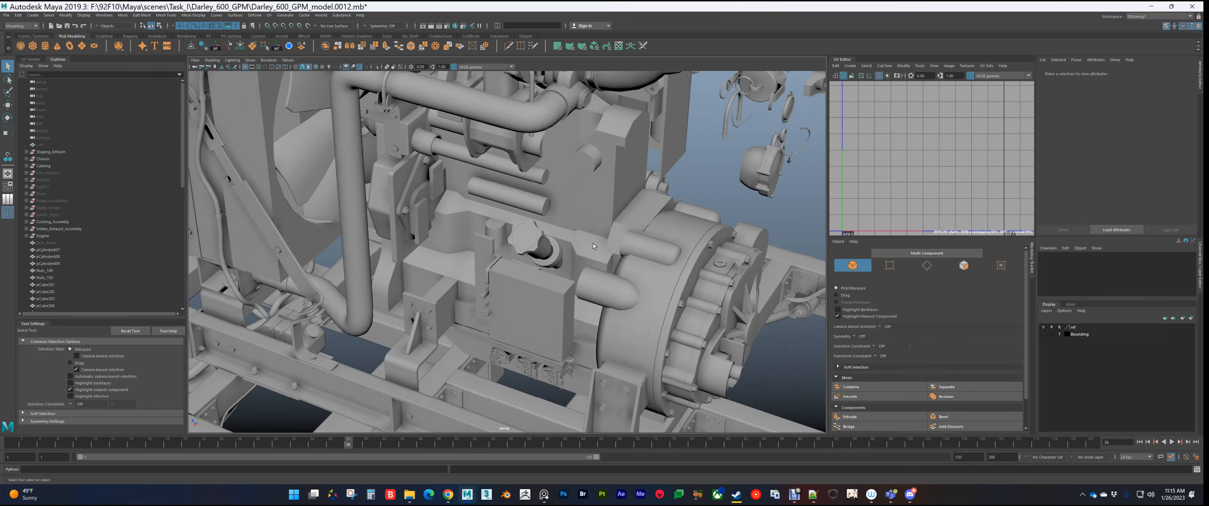
{"action": "middle_click_drag", "start_coordinate": [594, 243], "coordinate": [548, 276], "text": "alt"}
{"action": "left_click_drag", "start_coordinate": [554, 281], "coordinate": [491, 322], "text": "alt"}
{"action": "left_click", "coordinate": [491, 322]}
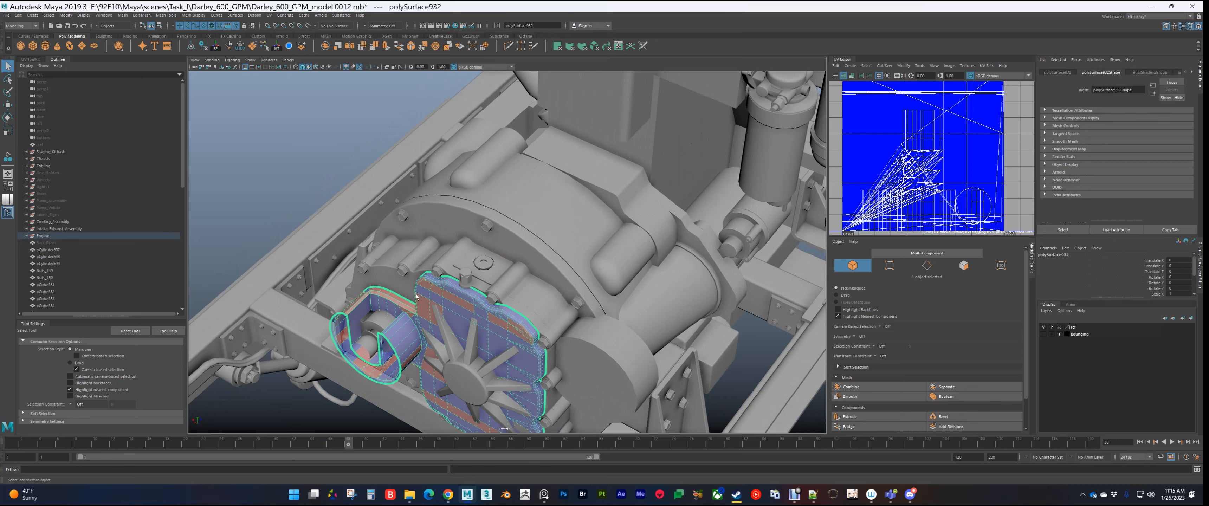
{"action": "left_click", "coordinate": [410, 269]}
{"action": "scroll", "coordinate": [410, 269], "scroll_direction": "down", "scroll_amount": 8}
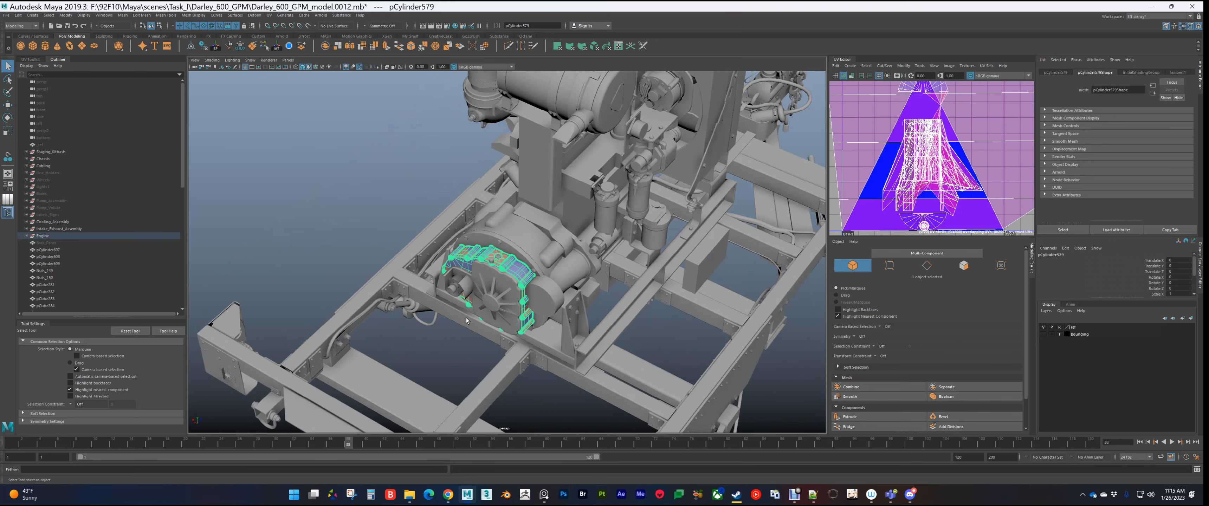
{"action": "left_click", "coordinate": [356, 200]}
Step: Unhide the Pump_Assemblies group
{"action": "scroll", "coordinate": [493, 310], "scroll_direction": "up", "scroll_amount": 8}
{"action": "left_click_drag", "start_coordinate": [512, 321], "coordinate": [324, 239], "text": "alt"}
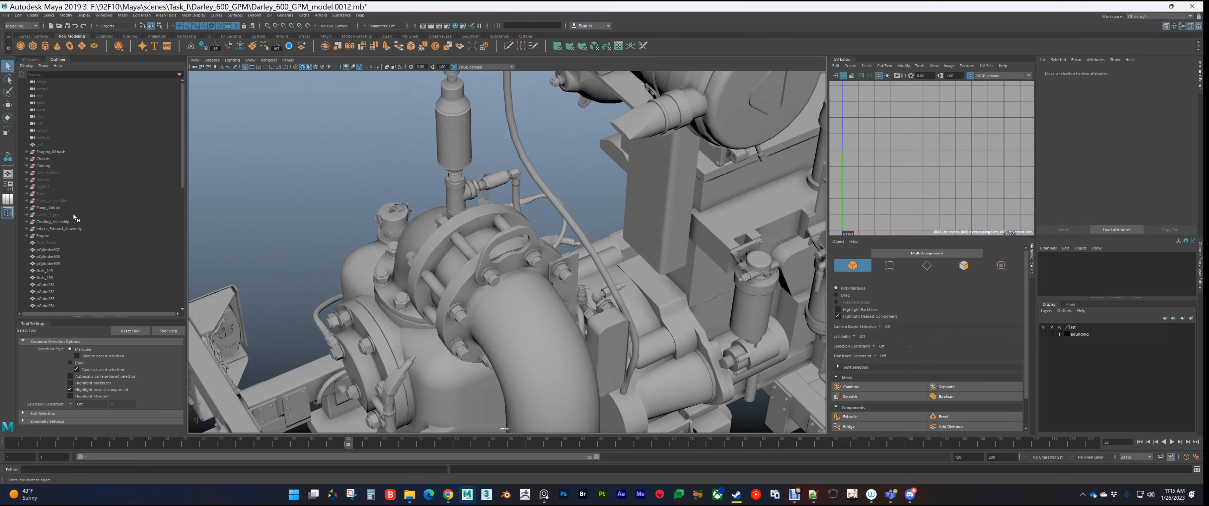
{"action": "left_click", "coordinate": [65, 202]}
{"action": "key", "text": "shift+h"}
{"action": "left_click", "coordinate": [282, 141]}
{"action": "scroll", "coordinate": [507, 268], "scroll_direction": "down", "scroll_amount": 5}
{"action": "left_click_drag", "start_coordinate": [399, 263], "coordinate": [489, 122], "text": "alt"}
{"action": "scroll", "coordinate": [519, 323], "scroll_direction": "up", "scroll_amount": 4}
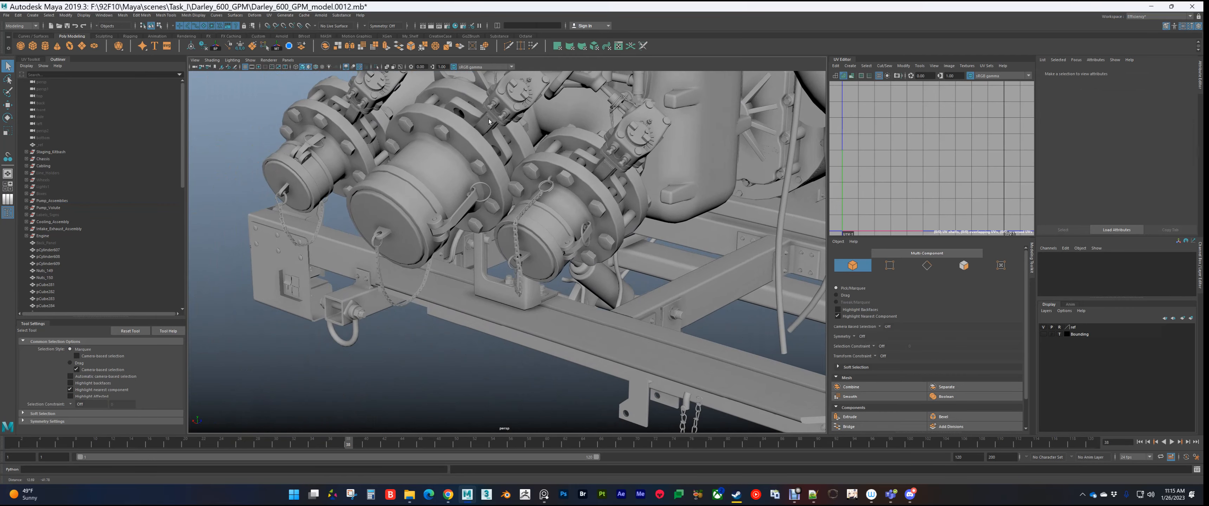
Step: Examine the row of capped flanged outlets up close, selecting an arm on one 4-inch cap
{"action": "scroll", "coordinate": [558, 232], "scroll_direction": "up", "scroll_amount": 5}
{"action": "middle_click_drag", "start_coordinate": [583, 183], "coordinate": [519, 288], "text": "alt"}
{"action": "left_click", "coordinate": [625, 328]}
{"action": "scroll", "coordinate": [519, 288], "scroll_direction": "down", "scroll_amount": 5}
{"action": "middle_click_drag", "start_coordinate": [513, 293], "coordinate": [531, 232], "text": "alt"}
{"action": "left_click_drag", "start_coordinate": [513, 272], "coordinate": [443, 219], "text": "alt"}
{"action": "scroll", "coordinate": [422, 235], "scroll_direction": "down", "scroll_amount": 5}
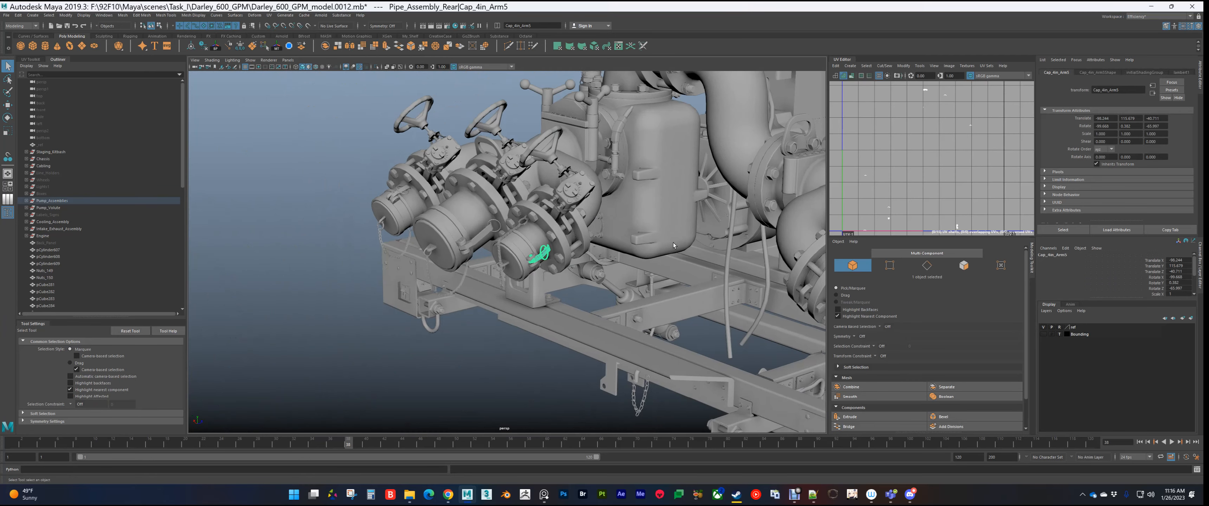
{"action": "left_click_drag", "start_coordinate": [582, 244], "coordinate": [493, 263], "text": "alt"}
{"action": "middle_click_drag", "start_coordinate": [493, 262], "coordinate": [478, 296], "text": "alt"}
{"action": "scroll", "coordinate": [422, 270], "scroll_direction": "up", "scroll_amount": 4}
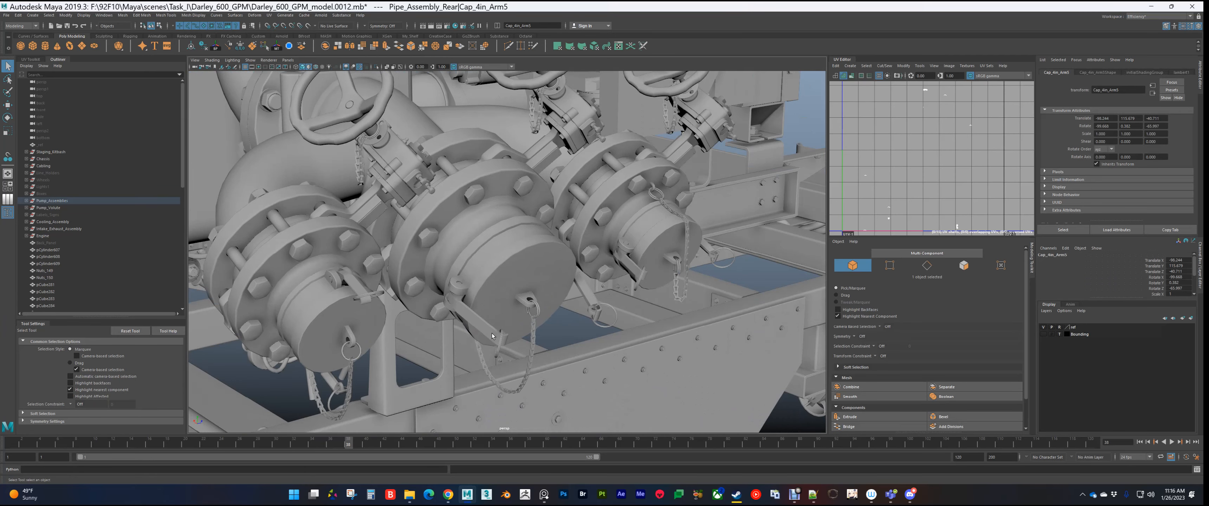
{"action": "scroll", "coordinate": [488, 332], "scroll_direction": "down", "scroll_amount": 5}
{"action": "left_click_drag", "start_coordinate": [488, 305], "coordinate": [554, 282], "text": "alt"}
{"action": "left_click", "coordinate": [705, 198]}
Step: Examine the suction strainer cover and select one of its ball-ended clamp handles
{"action": "left_click_drag", "start_coordinate": [564, 235], "coordinate": [427, 234], "text": "alt"}
{"action": "middle_click_drag", "start_coordinate": [422, 235], "coordinate": [392, 319], "text": "alt"}
{"action": "scroll", "coordinate": [485, 304], "scroll_direction": "up", "scroll_amount": 4}
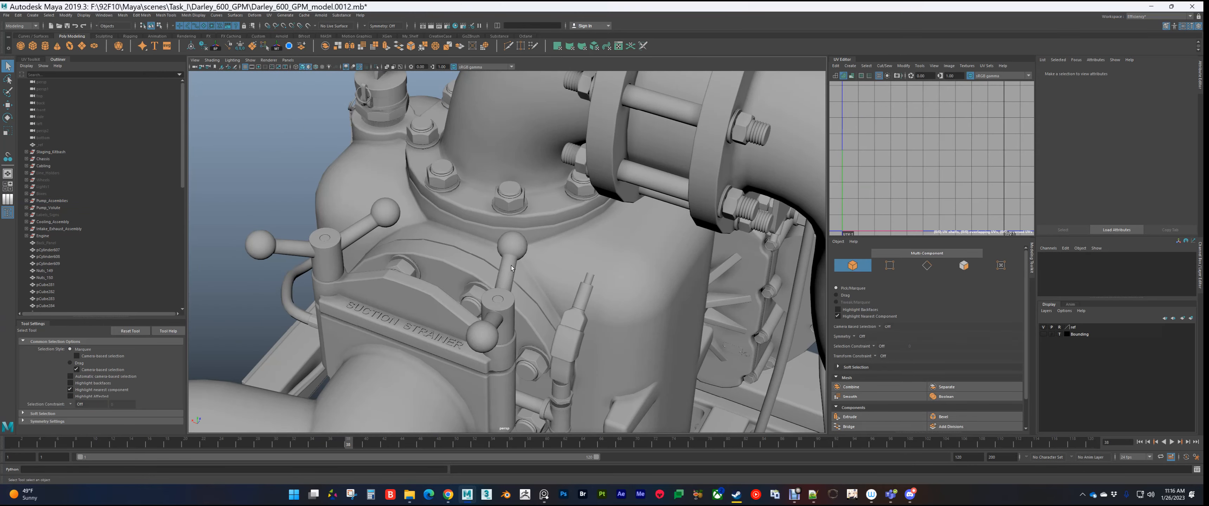
{"action": "left_click", "coordinate": [503, 283]}
{"action": "scroll", "coordinate": [503, 283], "scroll_direction": "down", "scroll_amount": 3}
Step: Select the short curved hose and a small pipe fitting beside the pump volute to inspect their topology and UVs
{"action": "left_click_drag", "start_coordinate": [451, 276], "coordinate": [671, 301], "text": "alt"}
{"action": "scroll", "coordinate": [526, 263], "scroll_direction": "up", "scroll_amount": 4}
{"action": "left_click", "coordinate": [521, 253]}
{"action": "scroll", "coordinate": [507, 281], "scroll_direction": "up", "scroll_amount": 4}
{"action": "left_click", "coordinate": [445, 364]}
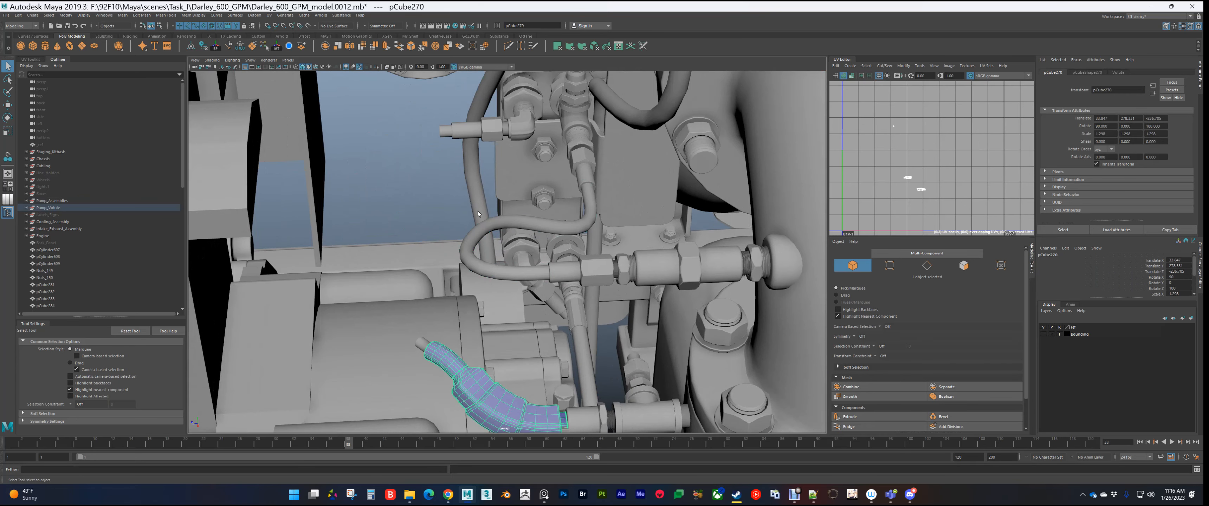
{"action": "left_click", "coordinate": [447, 132]}
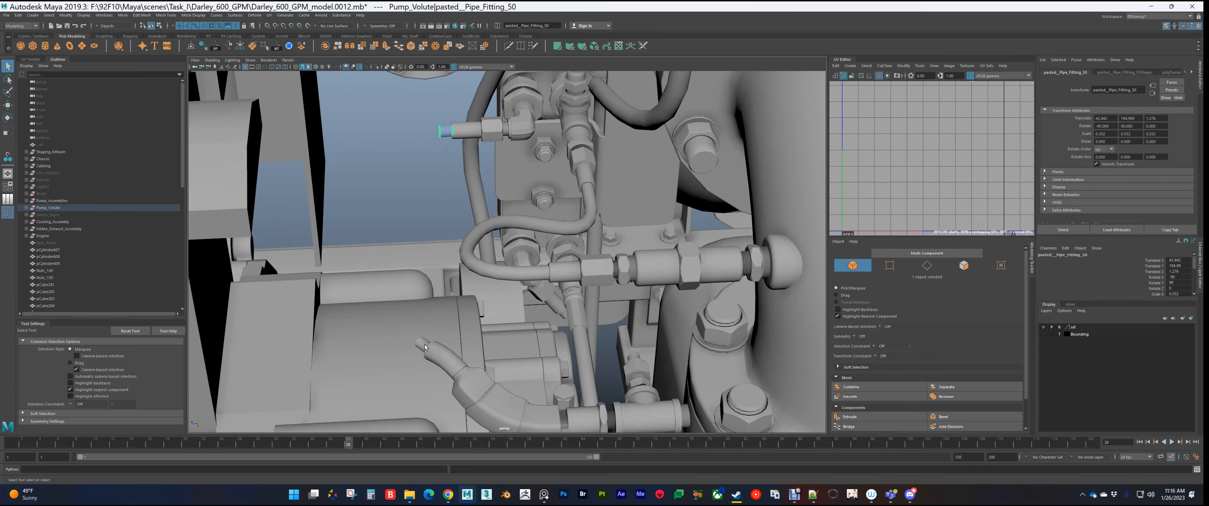
{"action": "middle_click_drag", "start_coordinate": [432, 350], "coordinate": [436, 289], "text": "alt"}
{"action": "left_click", "coordinate": [338, 155]}
{"action": "scroll", "coordinate": [507, 254], "scroll_direction": "down", "scroll_amount": 5}
{"action": "middle_click_drag", "start_coordinate": [501, 153], "coordinate": [513, 247], "text": "alt"}
{"action": "left_click_drag", "start_coordinate": [513, 247], "coordinate": [486, 247], "text": "alt"}
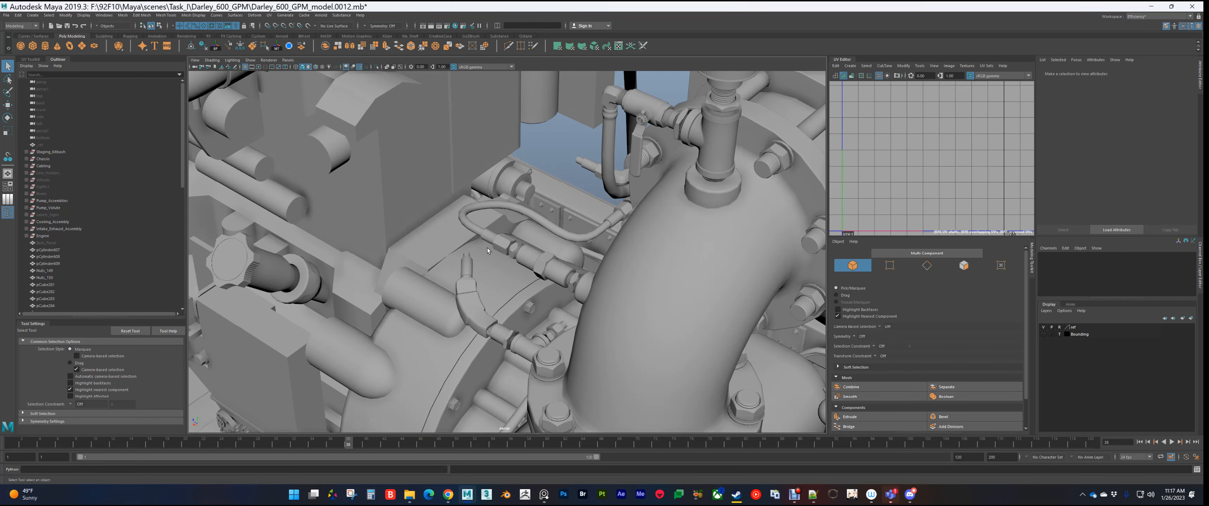
Step: Select three parts of the filter canister on the engine's side to inspect their shared UV layout
{"action": "scroll", "coordinate": [488, 247], "scroll_direction": "down", "scroll_amount": 2}
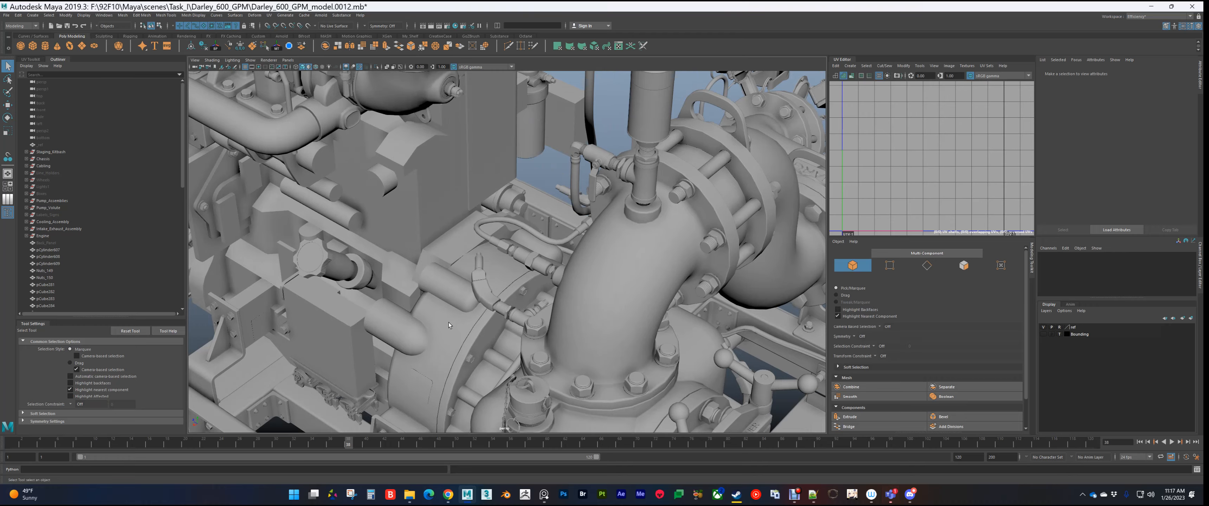
{"action": "middle_click_drag", "start_coordinate": [449, 325], "coordinate": [509, 146], "text": "alt"}
{"action": "left_click_drag", "start_coordinate": [479, 197], "coordinate": [498, 181], "text": "alt"}
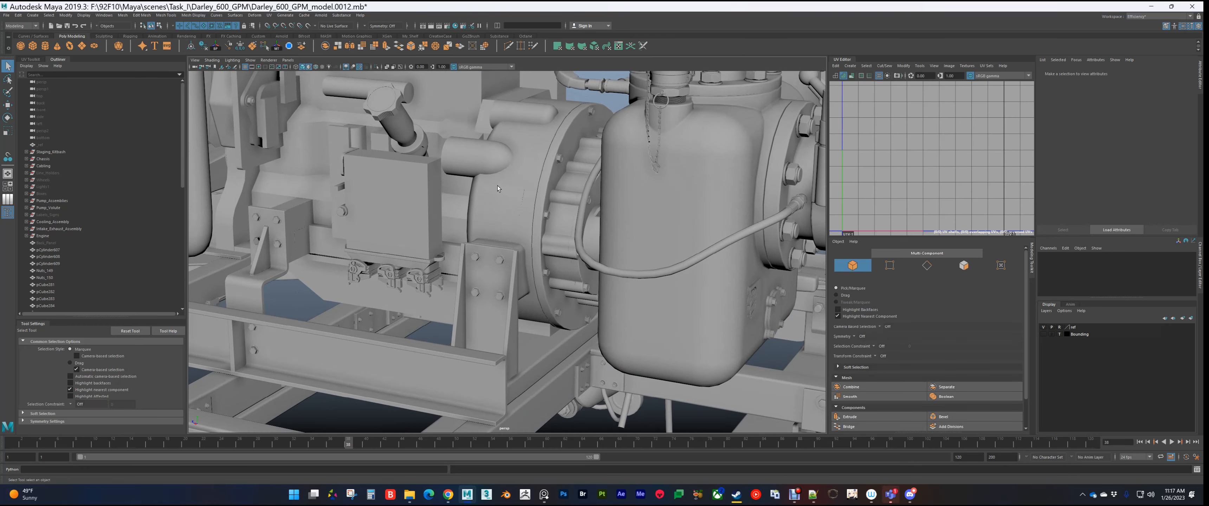
{"action": "right_click_drag", "start_coordinate": [492, 203], "coordinate": [489, 214], "text": "alt"}
{"action": "right_click_drag", "start_coordinate": [489, 214], "coordinate": [451, 225], "text": "alt"}
{"action": "left_click_drag", "start_coordinate": [450, 225], "coordinate": [610, 235], "text": "alt"}
{"action": "left_click", "coordinate": [509, 272]}
{"action": "left_click", "coordinate": [509, 300], "text": "shift"}
{"action": "left_click", "coordinate": [505, 250], "text": "shift"}
{"action": "right_click_drag", "start_coordinate": [505, 253], "coordinate": [609, 231], "text": "alt"}
{"action": "middle_click_drag", "start_coordinate": [609, 232], "coordinate": [473, 293], "text": "alt"}
{"action": "left_click_drag", "start_coordinate": [504, 190], "coordinate": [476, 203], "text": "alt"}
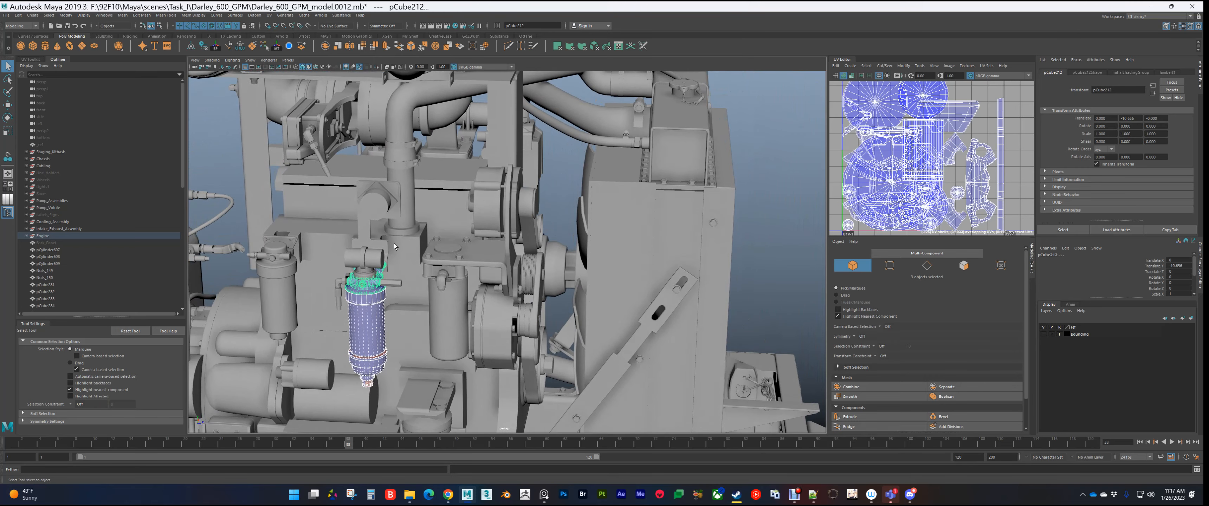
Step: Isolate the Engine group in the viewport
{"action": "left_click", "coordinate": [43, 236]}
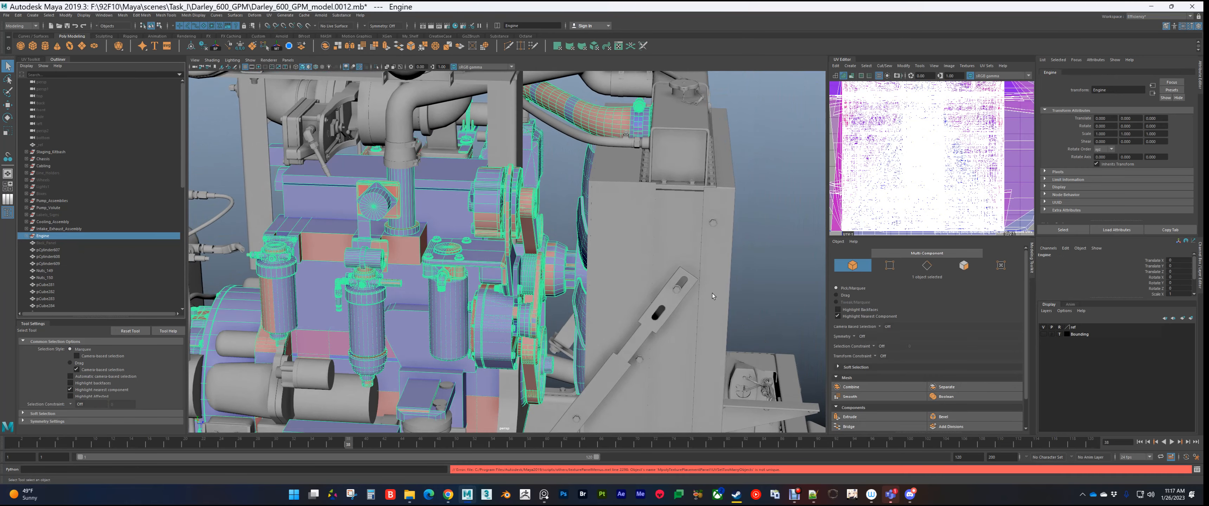
{"action": "key", "text": "ctrl+1"}
{"action": "left_click", "coordinate": [669, 289]}
Step: Select several belt pulleys behind the engine fan and examine the front of the engine around them
{"action": "scroll", "coordinate": [521, 274], "scroll_direction": "up", "scroll_amount": 5}
{"action": "left_click_drag", "start_coordinate": [518, 273], "coordinate": [620, 209], "text": "alt"}
{"action": "left_click", "coordinate": [408, 182], "text": "shift"}
{"action": "left_click", "coordinate": [480, 301], "text": "shift"}
{"action": "left_click_drag", "start_coordinate": [522, 306], "coordinate": [459, 308], "text": "alt"}
{"action": "left_click", "coordinate": [518, 299], "text": "shift"}
{"action": "middle_click_drag", "start_coordinate": [520, 300], "coordinate": [497, 435], "text": "alt"}
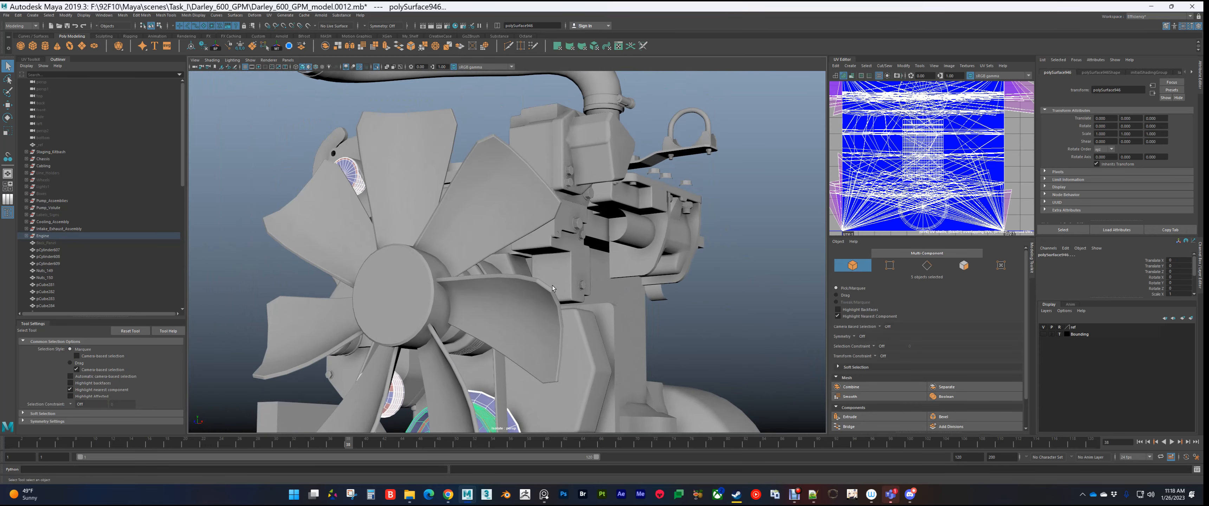
{"action": "left_click_drag", "start_coordinate": [542, 268], "coordinate": [549, 295], "text": "alt"}
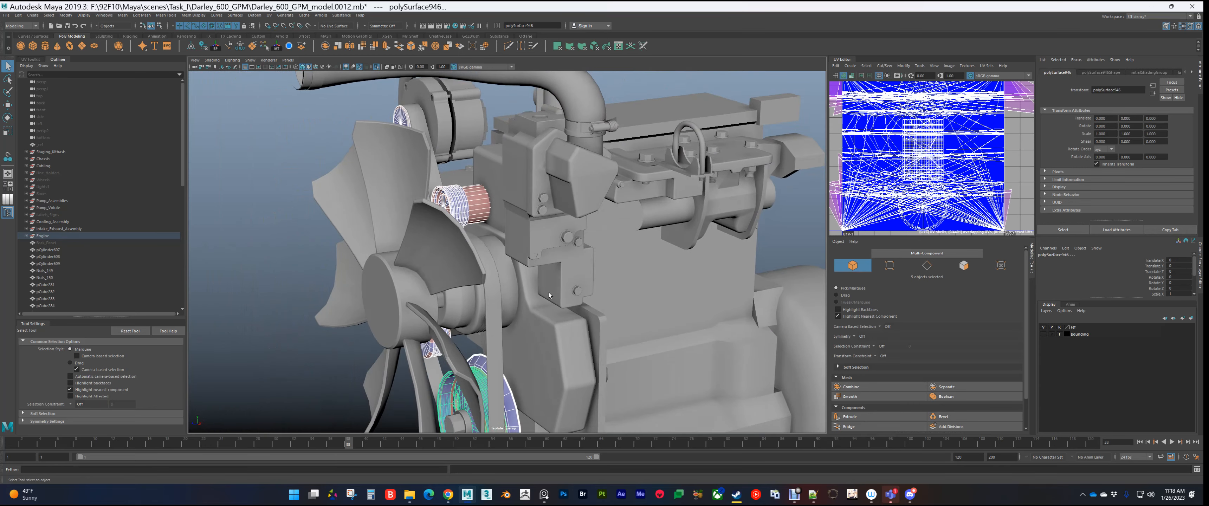
Step: Switch to the reference board, maximize it and locate the maintenance manual's line drawings
{"action": "left_click", "coordinate": [555, 493]}
{"action": "scroll", "coordinate": [1054, 284], "scroll_direction": "down", "scroll_amount": 2}
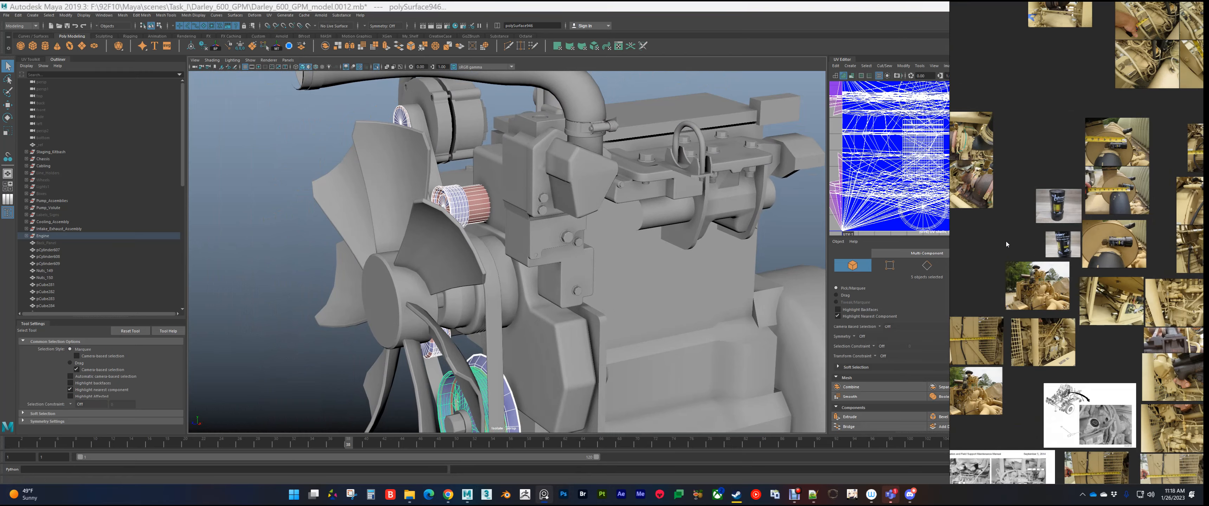
{"action": "key", "text": "ctrl+f"}
{"action": "scroll", "coordinate": [840, 394], "scroll_direction": "down", "scroll_amount": 2}
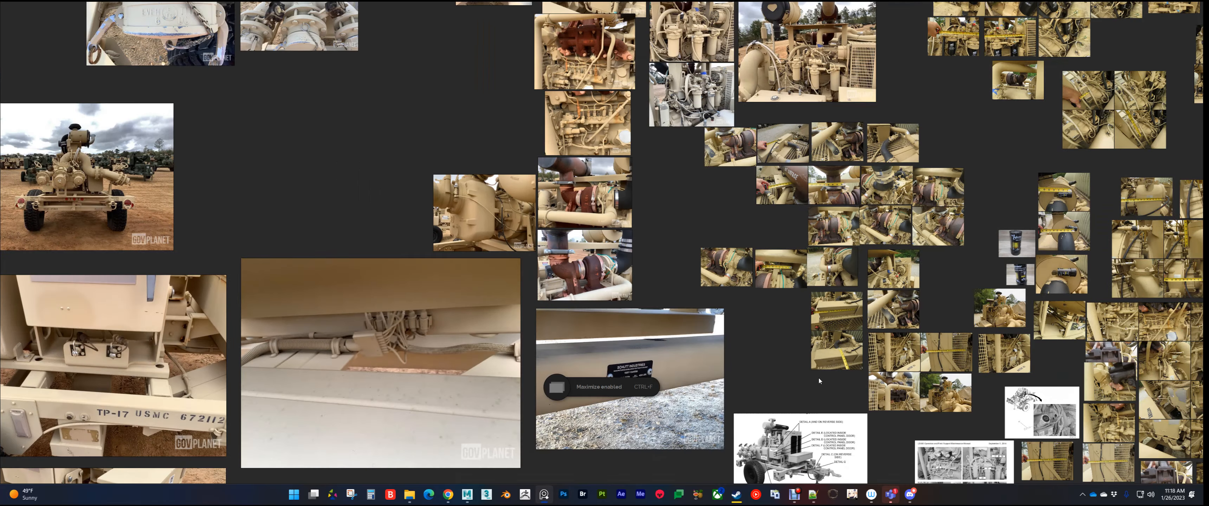
{"action": "middle_click_drag", "start_coordinate": [802, 368], "coordinate": [594, 218]}
{"action": "scroll", "coordinate": [593, 219], "scroll_direction": "down", "scroll_amount": 3}
{"action": "middle_click_drag", "start_coordinate": [606, 153], "coordinate": [732, 324]}
{"action": "scroll", "coordinate": [961, 110], "scroll_direction": "up", "scroll_amount": 8}
{"action": "middle_click_drag", "start_coordinate": [962, 110], "coordinate": [697, 281]}
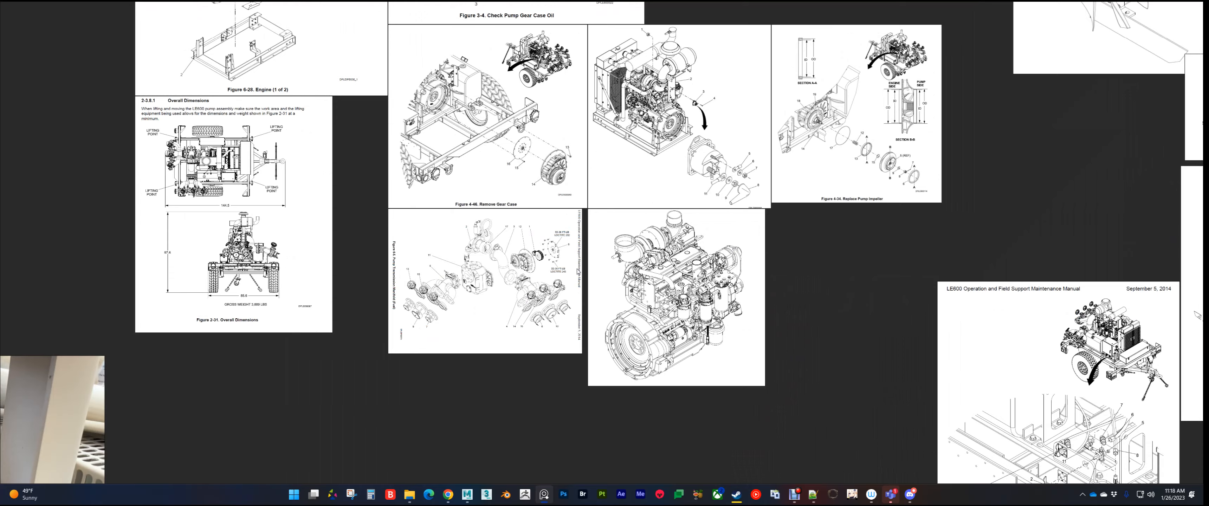
Step: Find the manual page with the exploded fan and belt drive drawing and study it up close
{"action": "middle_click_drag", "start_coordinate": [845, 314], "coordinate": [589, 193]}
{"action": "middle_click_drag", "start_coordinate": [606, 278], "coordinate": [330, 389]}
{"action": "scroll", "coordinate": [642, 141], "scroll_direction": "down", "scroll_amount": 3}
{"action": "middle_click_drag", "start_coordinate": [639, 73], "coordinate": [789, 387]}
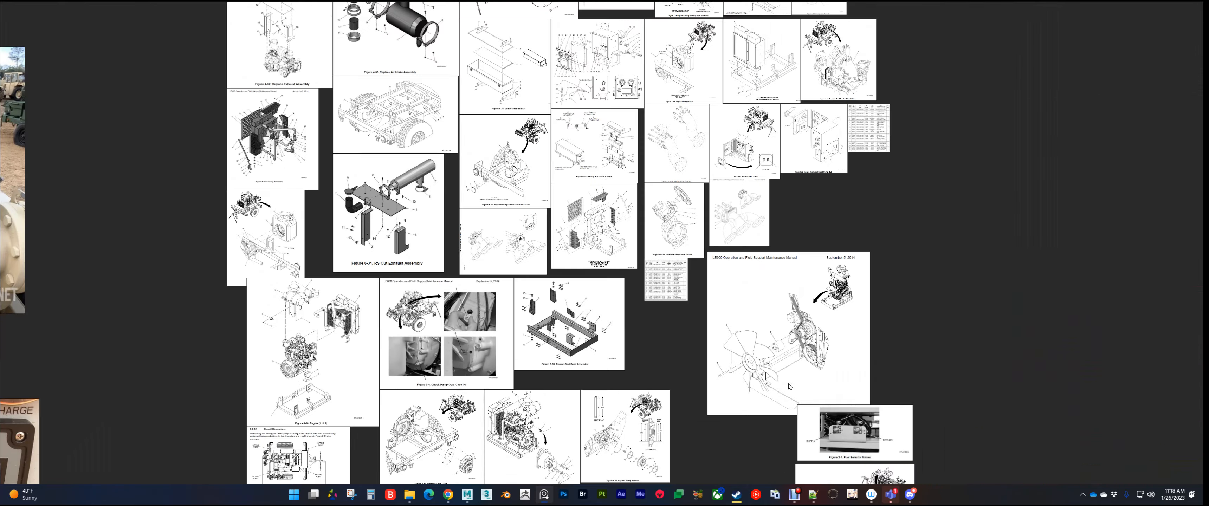
{"action": "scroll", "coordinate": [774, 358], "scroll_direction": "up", "scroll_amount": 8}
{"action": "scroll", "coordinate": [844, 269], "scroll_direction": "down", "scroll_amount": 2}
{"action": "middle_click_drag", "start_coordinate": [827, 170], "coordinate": [754, 187]}
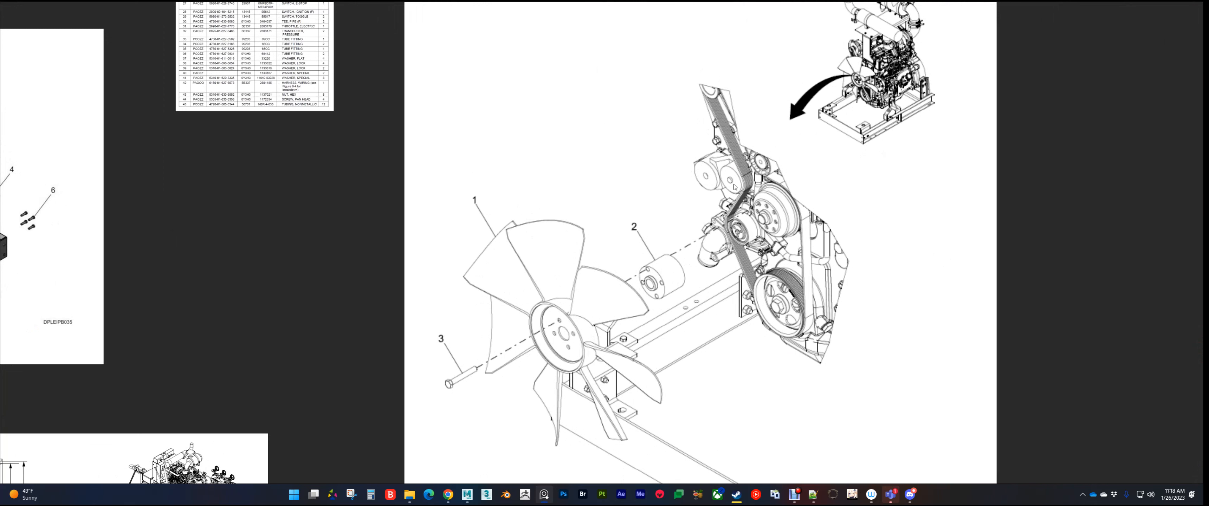
{"action": "scroll", "coordinate": [824, 419], "scroll_direction": "down", "scroll_amount": 2}
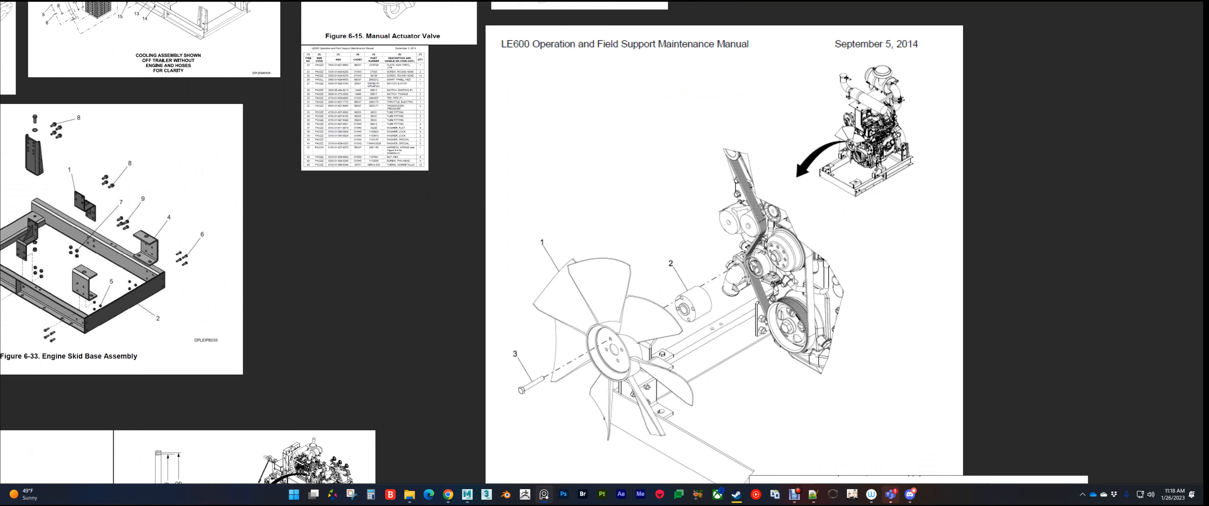
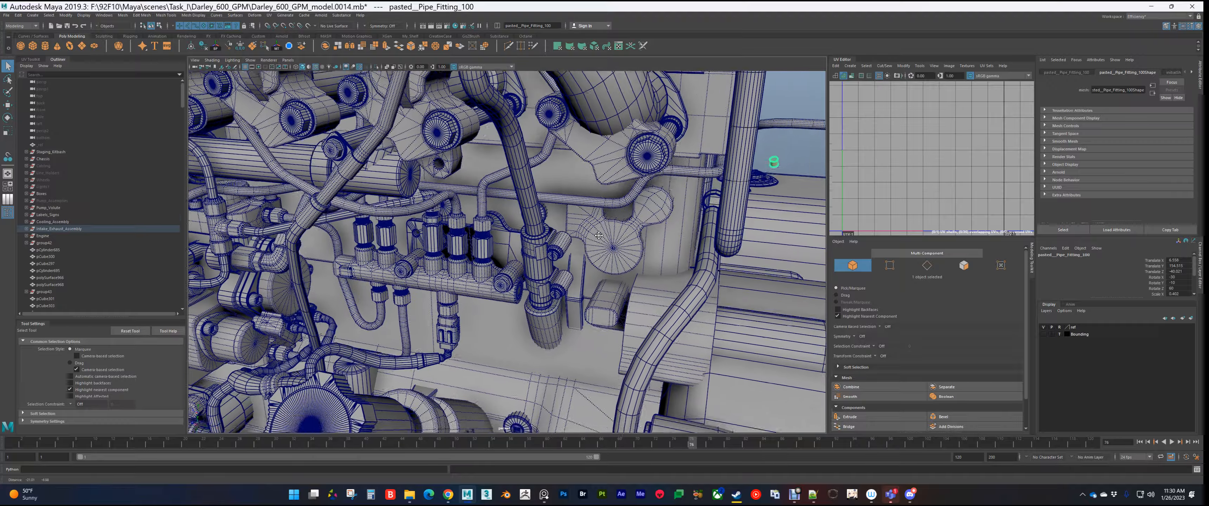
Step: Inspect the fuel line manifold on the engine, selecting a hex nut and the manifold body to check their UVs
{"action": "scroll", "coordinate": [576, 232], "scroll_direction": "up", "scroll_amount": 5}
{"action": "scroll", "coordinate": [575, 232], "scroll_direction": "up", "scroll_amount": 3}
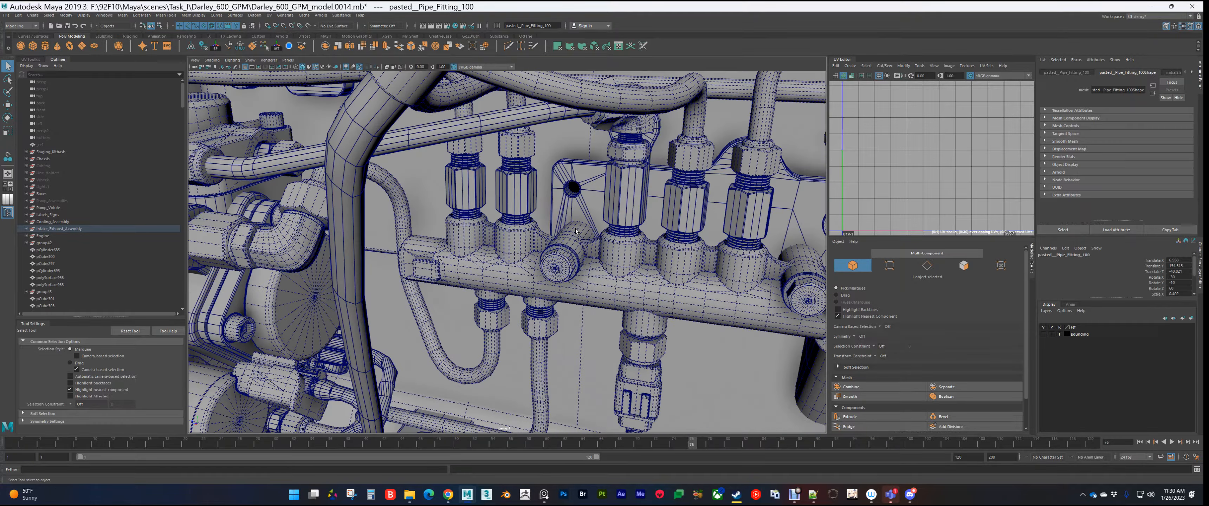
{"action": "scroll", "coordinate": [649, 210], "scroll_direction": "down", "scroll_amount": 2}
{"action": "middle_click_drag", "start_coordinate": [649, 210], "coordinate": [529, 217], "text": "alt"}
{"action": "scroll", "coordinate": [529, 217], "scroll_direction": "up", "scroll_amount": 2}
{"action": "left_click", "coordinate": [563, 235]}
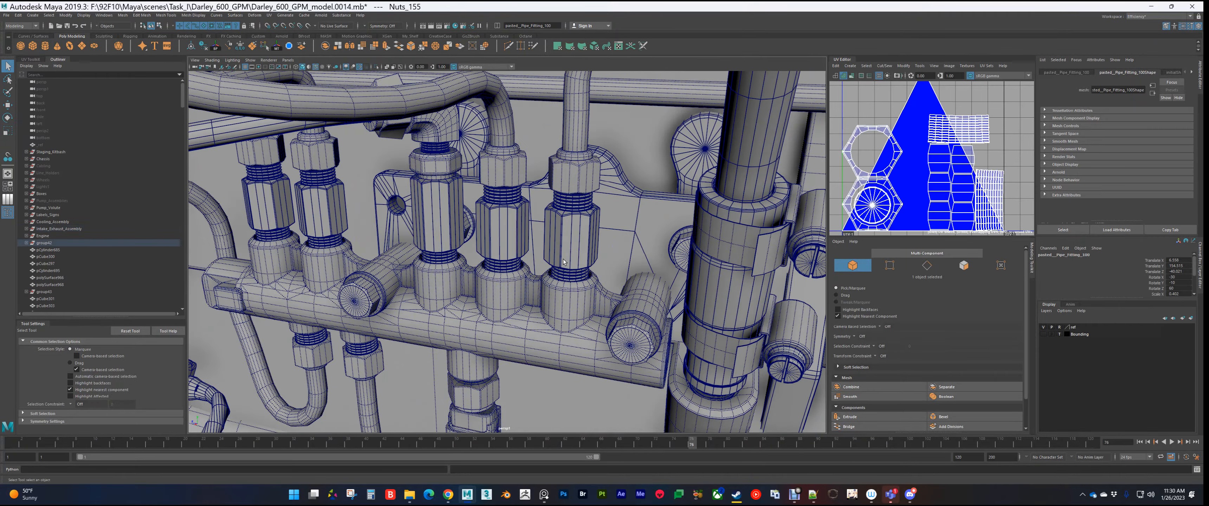
{"action": "left_click", "coordinate": [542, 320]}
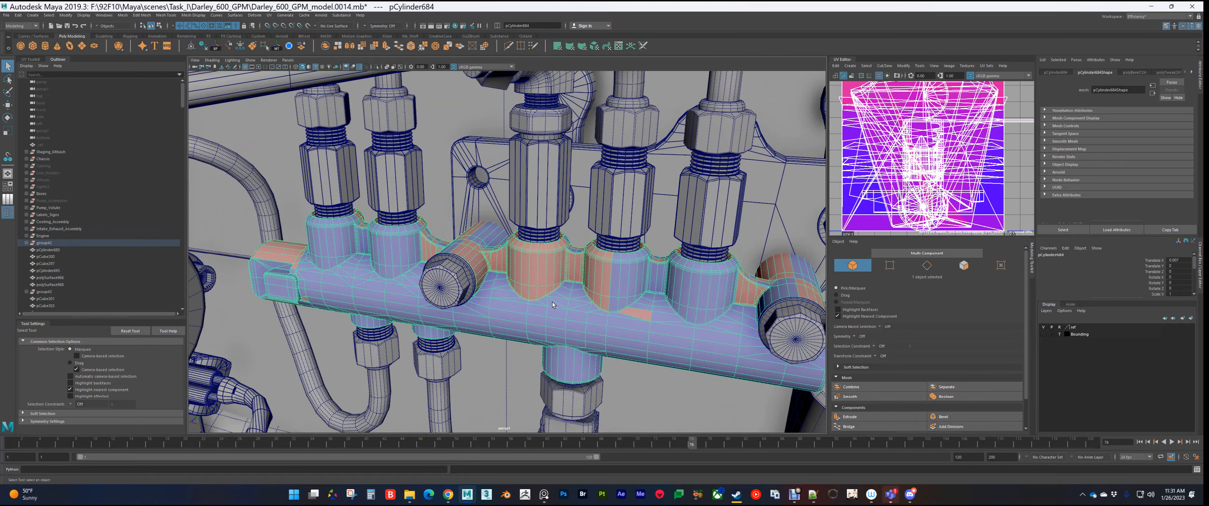
Step: Isolate the manifold body and examine its wireframe topology from several sides
{"action": "key", "text": "ctrl+1"}
{"action": "left_click", "coordinate": [634, 187]}
{"action": "scroll", "coordinate": [447, 257], "scroll_direction": "up", "scroll_amount": 3}
{"action": "left_click_drag", "start_coordinate": [447, 258], "coordinate": [547, 263], "text": "alt"}
{"action": "left_click", "coordinate": [516, 253]}
{"action": "scroll", "coordinate": [393, 205], "scroll_direction": "down", "scroll_amount": 3}
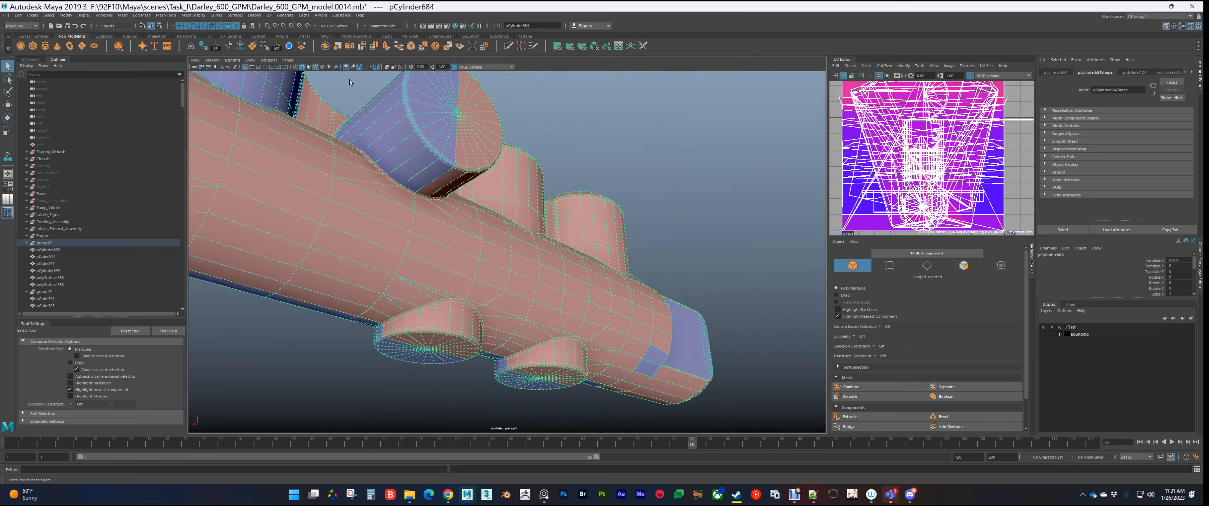
{"action": "mouse_move", "coordinate": [394, 206]}
{"action": "left_mouse_down", "text": "alt"}
{"action": "mouse_move", "coordinate": [485, 242]}
{"action": "mouse_move", "coordinate": [547, 233]}
{"action": "left_mouse_up", "text": "alt"}
{"action": "left_click", "coordinate": [642, 362]}
Step: Turn off the wireframe overlay on the shaded view and examine the manifold's surface shading around its ports and ends
{"action": "left_click", "coordinate": [212, 62]}
{"action": "left_click", "coordinate": [230, 123]}
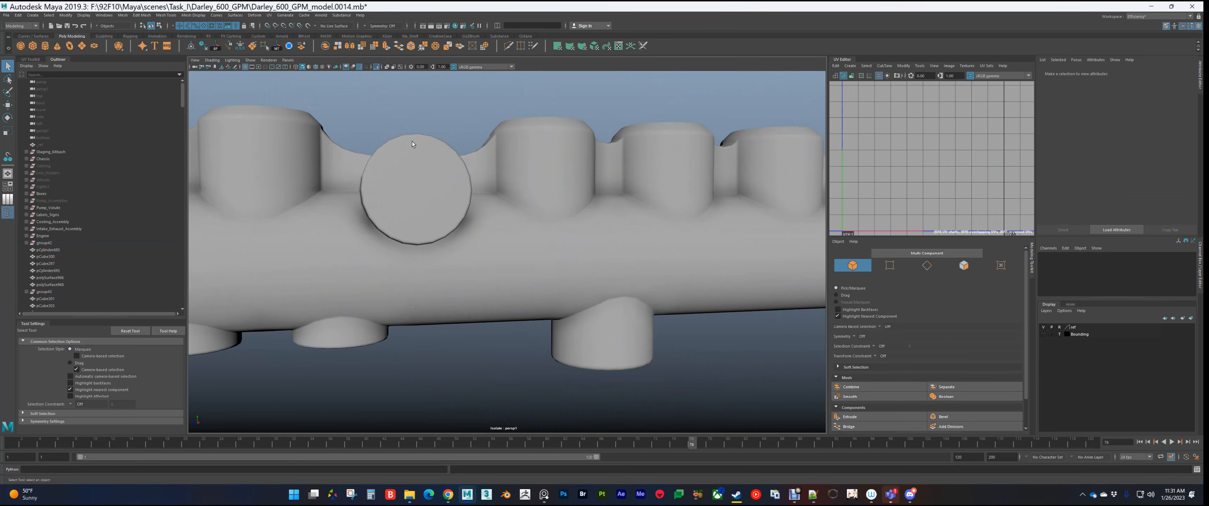
{"action": "mouse_move", "coordinate": [412, 141]}
{"action": "left_mouse_down", "text": "alt"}
{"action": "mouse_move", "coordinate": [517, 260]}
{"action": "mouse_move", "coordinate": [565, 181]}
{"action": "left_mouse_up", "text": "alt"}
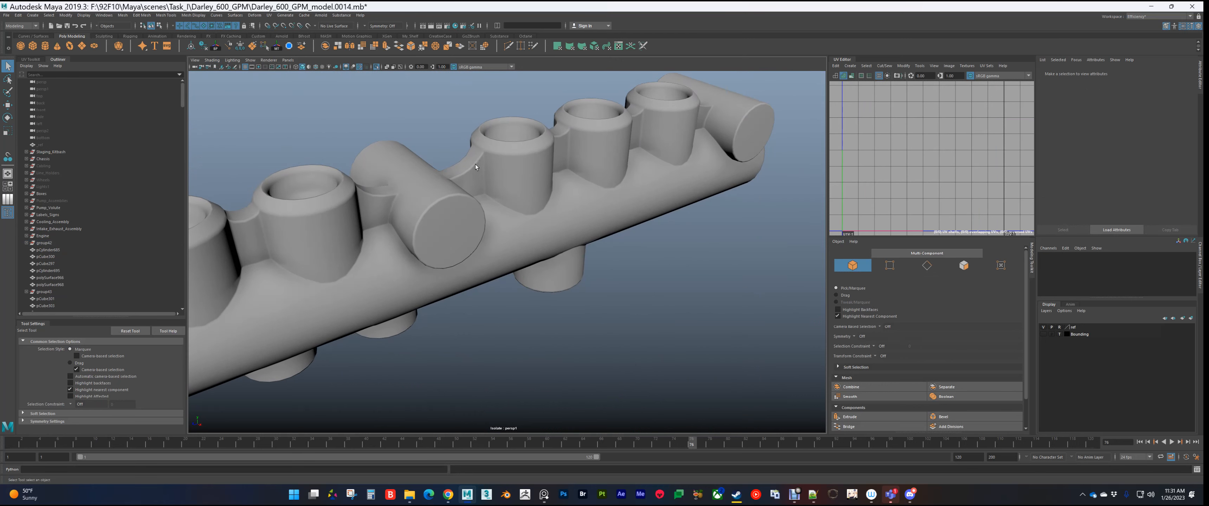
{"action": "left_click_drag", "start_coordinate": [385, 217], "coordinate": [499, 293], "text": "alt"}
{"action": "left_click_drag", "start_coordinate": [513, 199], "coordinate": [563, 236], "text": "alt"}
{"action": "middle_click_drag", "start_coordinate": [563, 236], "coordinate": [468, 195], "text": "alt"}
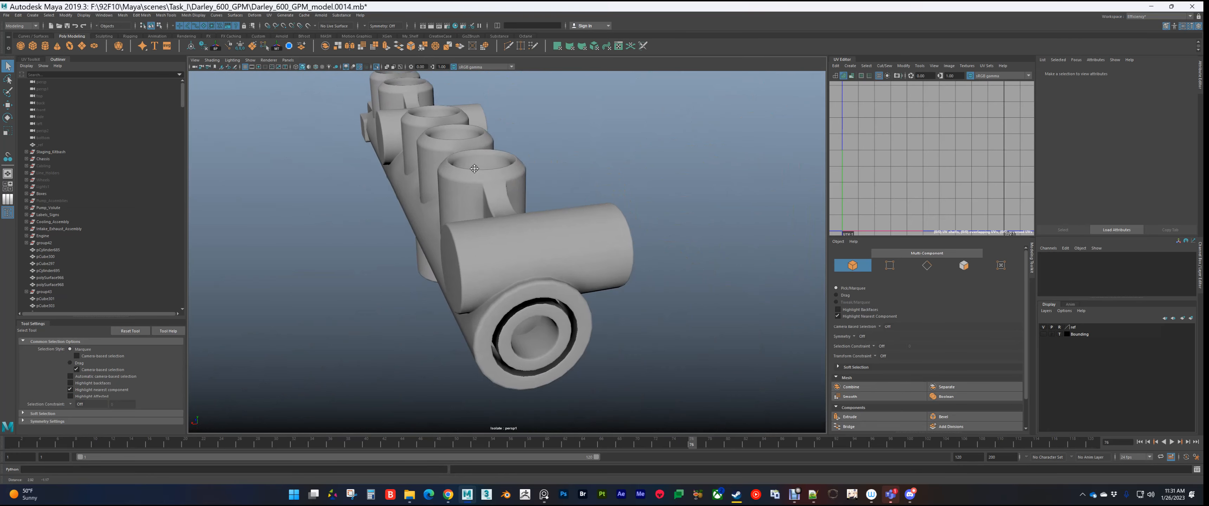
Step: Inspect the isolated manifold's shading from several angles and select the body to show its wireframe and UV layout
{"action": "scroll", "coordinate": [467, 195], "scroll_direction": "up", "scroll_amount": 4}
{"action": "scroll", "coordinate": [467, 195], "scroll_direction": "down", "scroll_amount": 7}
{"action": "scroll", "coordinate": [537, 290], "scroll_direction": "up", "scroll_amount": 8}
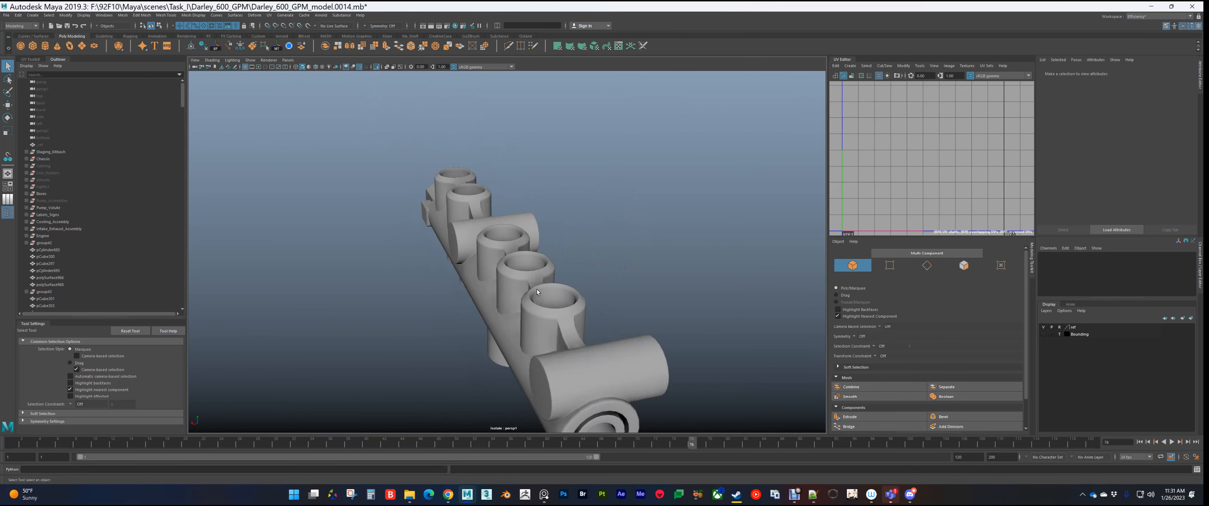
{"action": "scroll", "coordinate": [516, 251], "scroll_direction": "down", "scroll_amount": 5}
{"action": "left_click_drag", "start_coordinate": [516, 251], "coordinate": [606, 263], "text": "alt"}
{"action": "left_click", "coordinate": [516, 252]}
{"action": "middle_click_drag", "start_coordinate": [732, 310], "coordinate": [521, 263], "text": "alt"}
{"action": "right_click_drag", "start_coordinate": [521, 263], "coordinate": [417, 254], "text": "alt"}
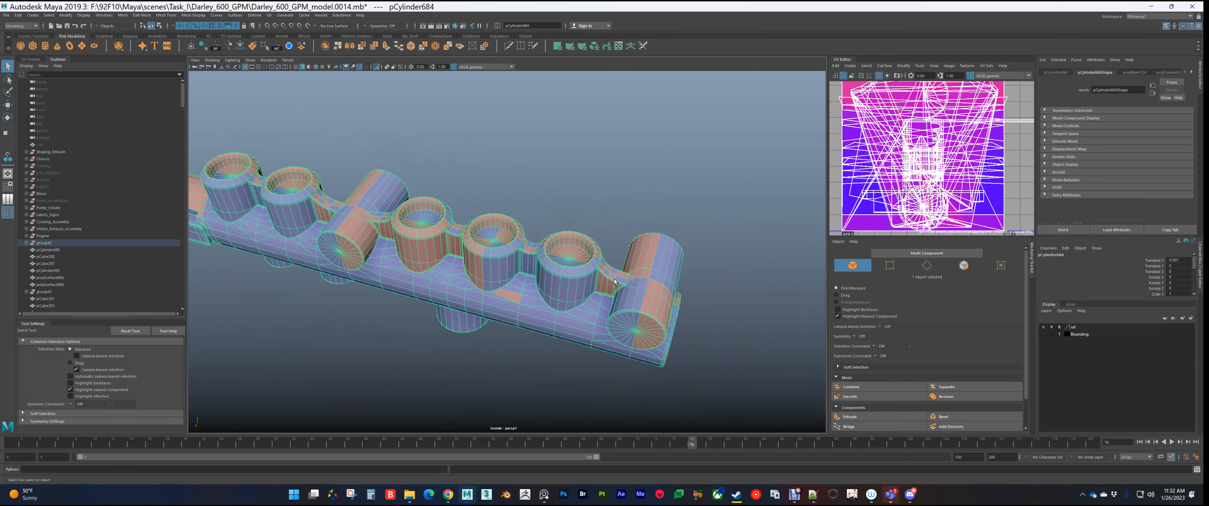
Step: Examine the manifold's edge flow around the port rims, the connecting webs and the end cylinder
{"action": "scroll", "coordinate": [615, 280], "scroll_direction": "up", "scroll_amount": 4}
{"action": "scroll", "coordinate": [533, 263], "scroll_direction": "up", "scroll_amount": 3}
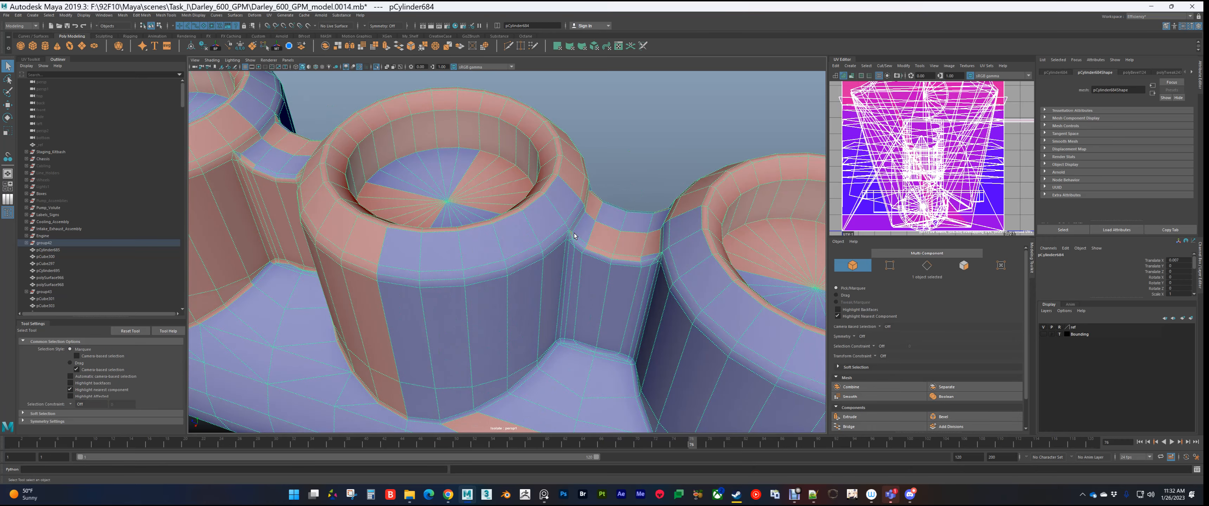
{"action": "scroll", "coordinate": [646, 257], "scroll_direction": "down", "scroll_amount": 3}
{"action": "left_click_drag", "start_coordinate": [692, 295], "coordinate": [645, 271], "text": "alt"}
{"action": "left_click_drag", "start_coordinate": [431, 221], "coordinate": [592, 258], "text": "alt"}
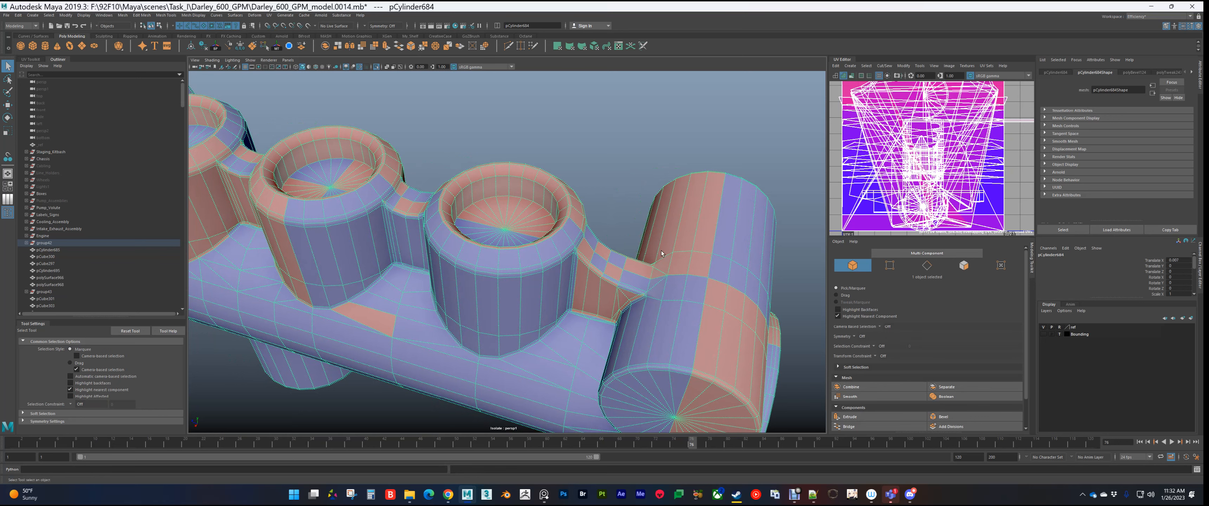
{"action": "scroll", "coordinate": [657, 291], "scroll_direction": "up", "scroll_amount": 5}
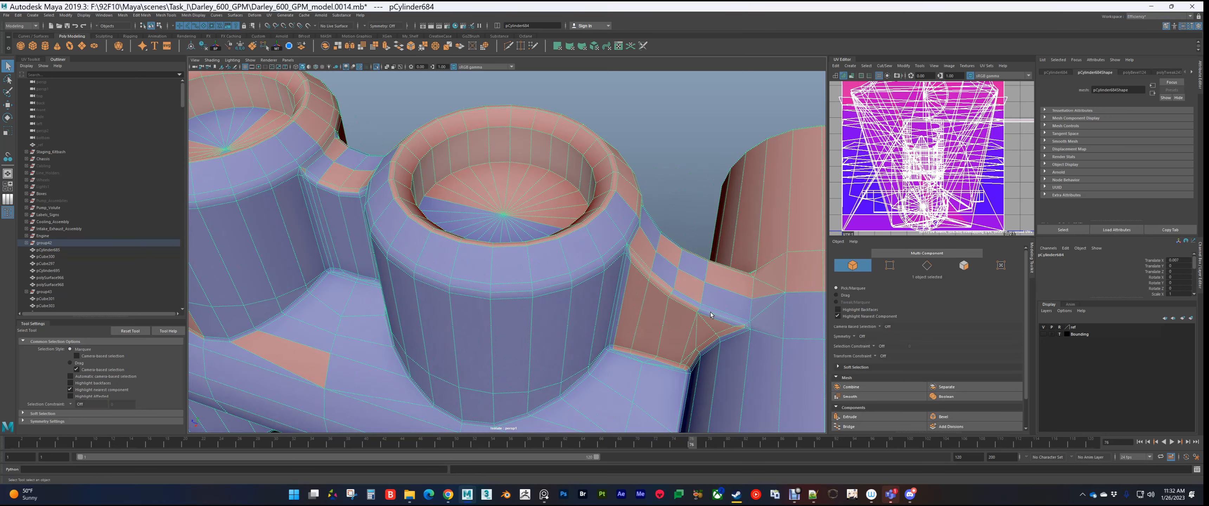
{"action": "left_click_drag", "start_coordinate": [668, 287], "coordinate": [609, 262], "text": "alt"}
{"action": "scroll", "coordinate": [609, 262], "scroll_direction": "down", "scroll_amount": 5}
{"action": "left_click_drag", "start_coordinate": [656, 306], "coordinate": [563, 277], "text": "alt"}
{"action": "middle_click_drag", "start_coordinate": [681, 187], "coordinate": [540, 215], "text": "alt"}
{"action": "scroll", "coordinate": [563, 206], "scroll_direction": "down", "scroll_amount": 4}
Step: Exit isolation to show the whole engine and select a hex nut above the manifold to check its UVs
{"action": "key", "text": "ctrl+1"}
{"action": "key", "text": "f"}
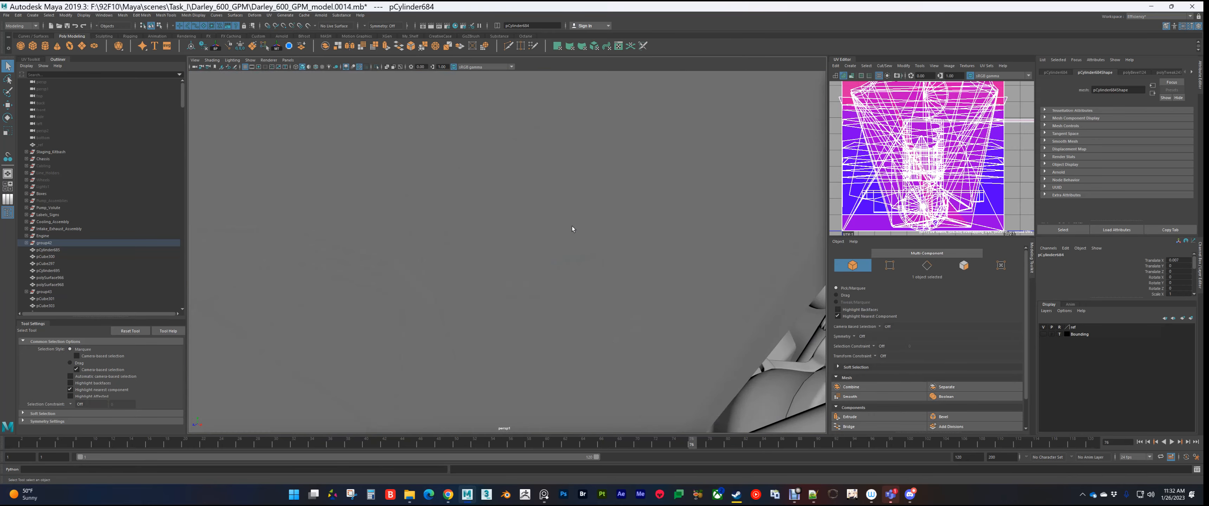
{"action": "left_click_drag", "start_coordinate": [573, 228], "coordinate": [549, 211], "text": "alt"}
{"action": "scroll", "coordinate": [493, 220], "scroll_direction": "down", "scroll_amount": 4}
{"action": "middle_click_drag", "start_coordinate": [596, 197], "coordinate": [549, 225], "text": "alt"}
{"action": "left_click", "coordinate": [551, 220]}
{"action": "scroll", "coordinate": [550, 220], "scroll_direction": "down", "scroll_amount": 4}
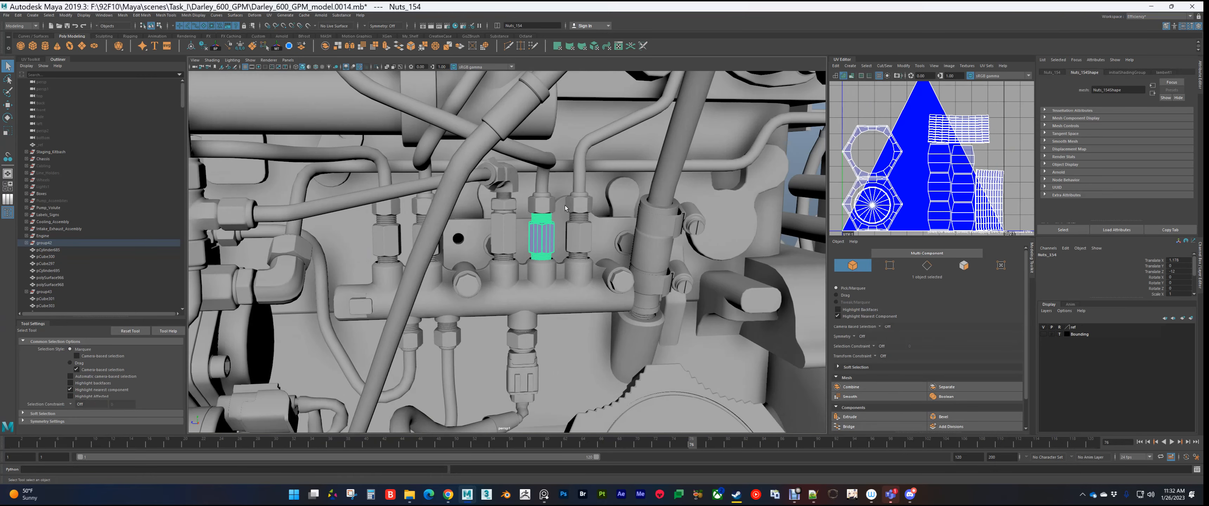
Step: Select the fuel line pipes above the manifold in turn to check their topology and UVs
{"action": "left_click", "coordinate": [581, 172]}
{"action": "left_click", "coordinate": [543, 180]}
{"action": "left_click", "coordinate": [492, 183]}
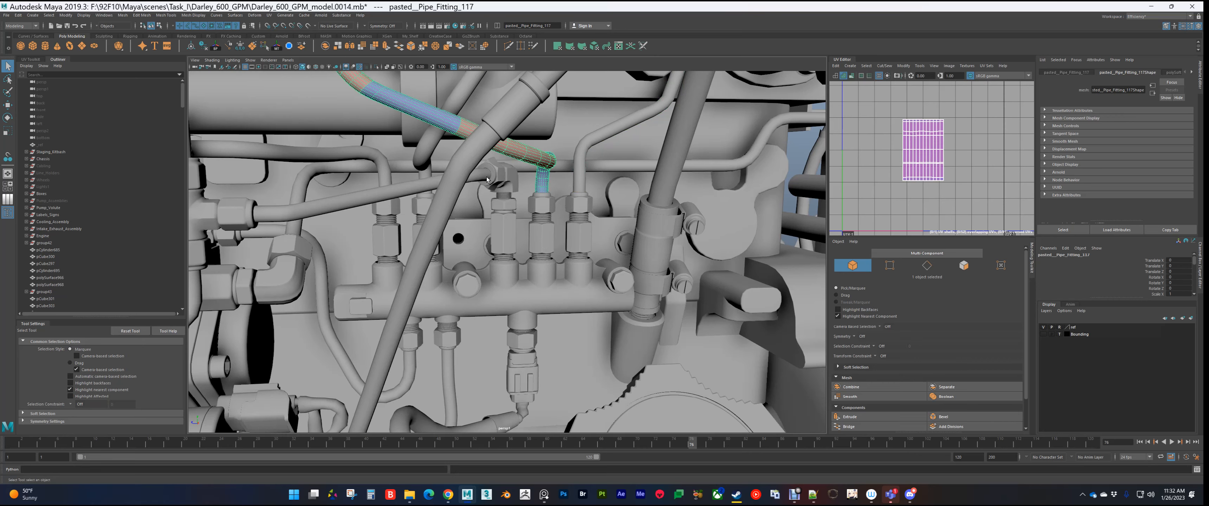
{"action": "left_click_drag", "start_coordinate": [492, 184], "coordinate": [521, 169], "text": "alt"}
{"action": "left_click", "coordinate": [529, 161]}
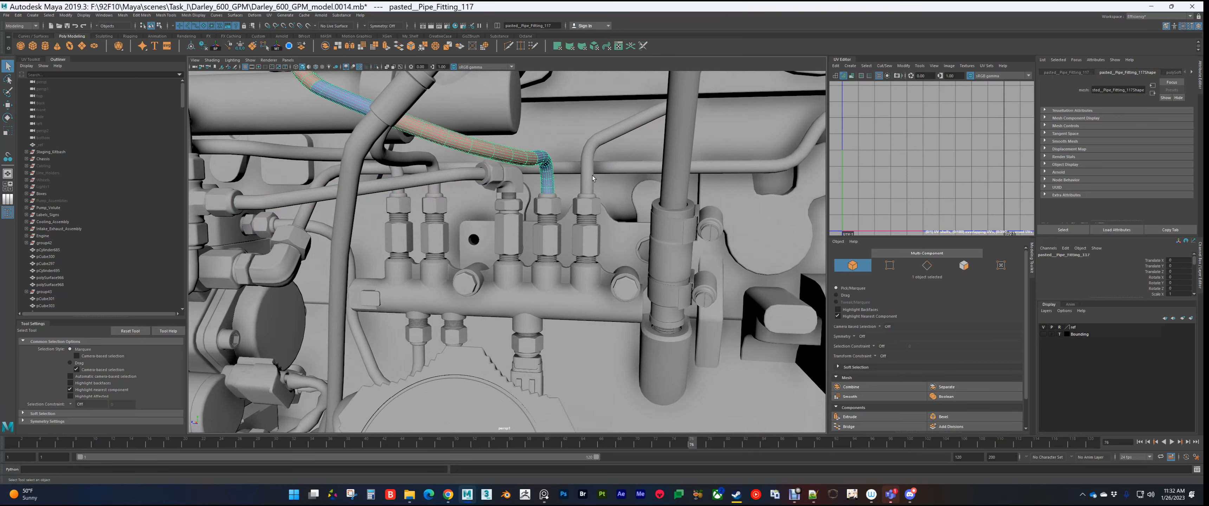
{"action": "left_click_drag", "start_coordinate": [593, 179], "coordinate": [597, 303], "text": "alt"}
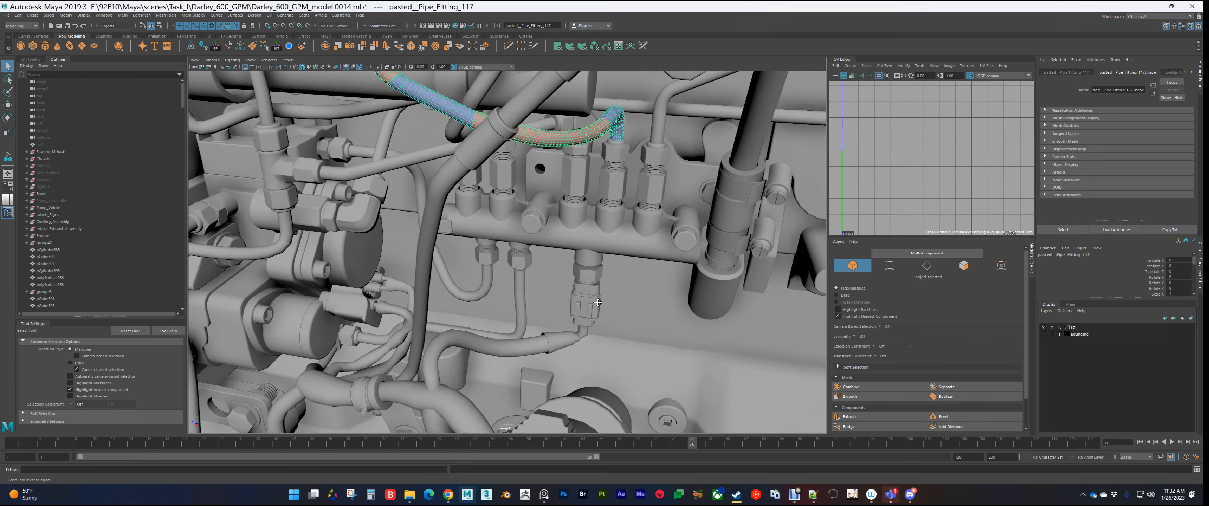
Step: Find the large toothed cap on the engine beside the manifold and select it to check its wireframe and UVs
{"action": "middle_click_drag", "start_coordinate": [598, 302], "coordinate": [545, 270], "text": "alt"}
{"action": "scroll", "coordinate": [546, 272], "scroll_direction": "up", "scroll_amount": 6}
{"action": "left_click_drag", "start_coordinate": [554, 283], "coordinate": [645, 333], "text": "alt"}
{"action": "left_click", "coordinate": [426, 270]}
{"action": "scroll", "coordinate": [436, 268], "scroll_direction": "up", "scroll_amount": 5}
{"action": "scroll", "coordinate": [437, 268], "scroll_direction": "up", "scroll_amount": 2}
{"action": "scroll", "coordinate": [434, 268], "scroll_direction": "down", "scroll_amount": 10}
{"action": "left_click", "coordinate": [561, 231]}
{"action": "scroll", "coordinate": [561, 231], "scroll_direction": "up", "scroll_amount": 5}
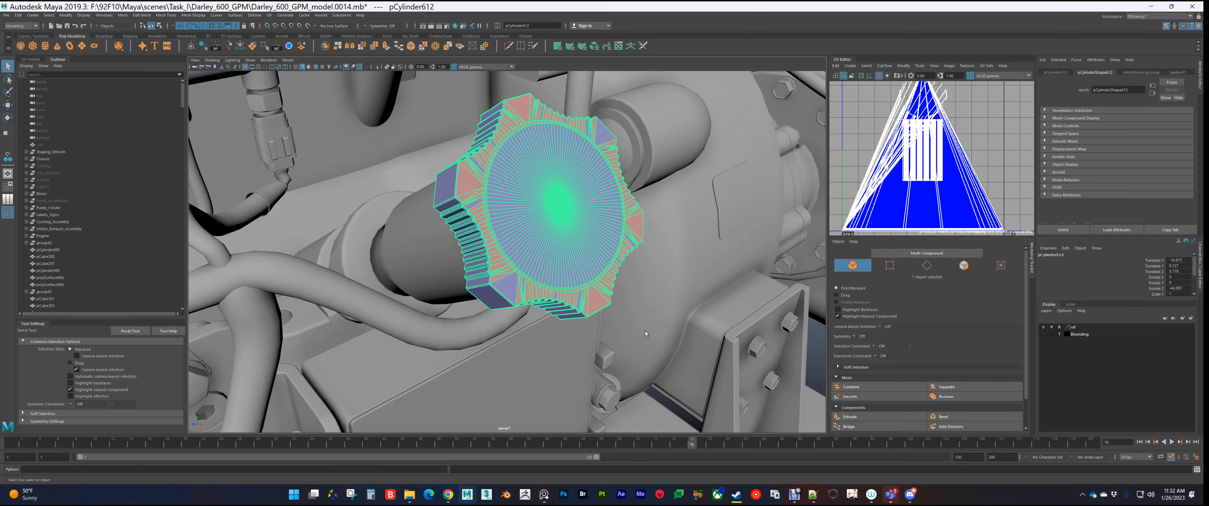
Step: Switch to the reference photo board and find the photos of the toothed engine cap
{"action": "left_click", "coordinate": [544, 495]}
{"action": "scroll", "coordinate": [1051, 339], "scroll_direction": "up", "scroll_amount": 5}
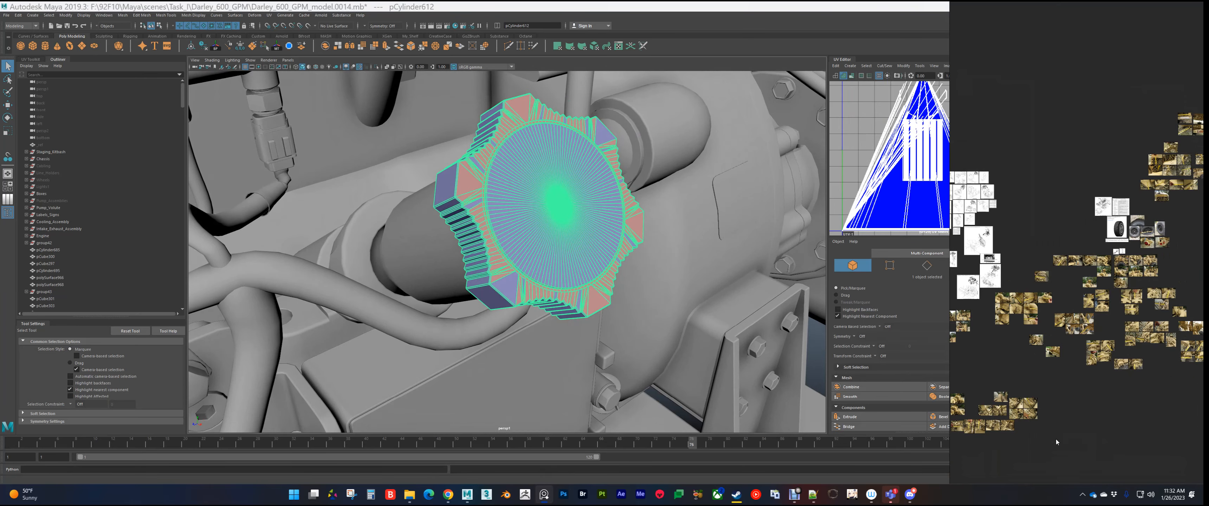
{"action": "scroll", "coordinate": [1051, 339], "scroll_direction": "up", "scroll_amount": 8}
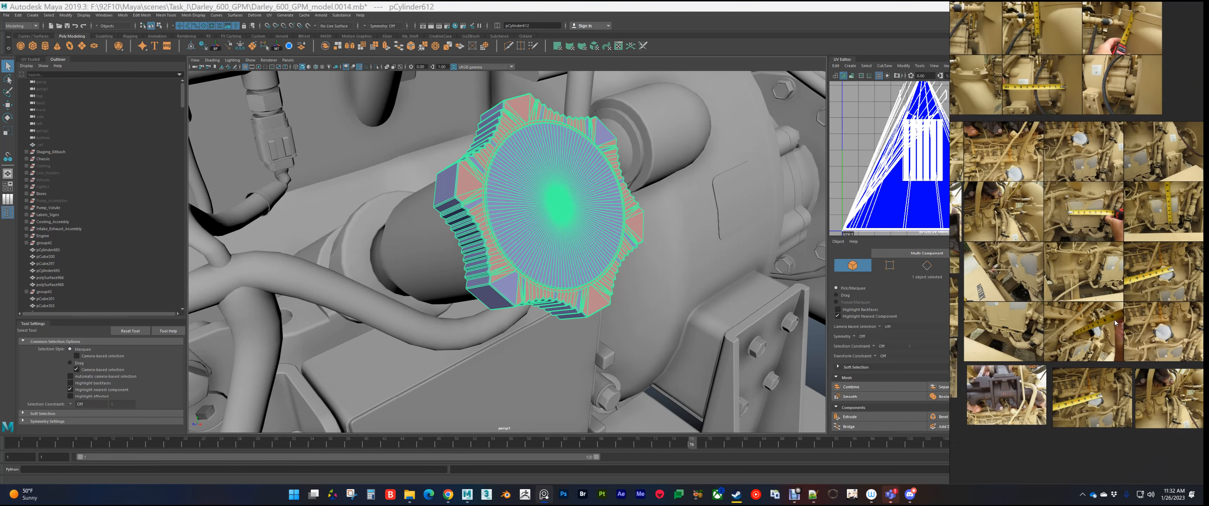
{"action": "scroll", "coordinate": [1121, 317], "scroll_direction": "up", "scroll_amount": 8}
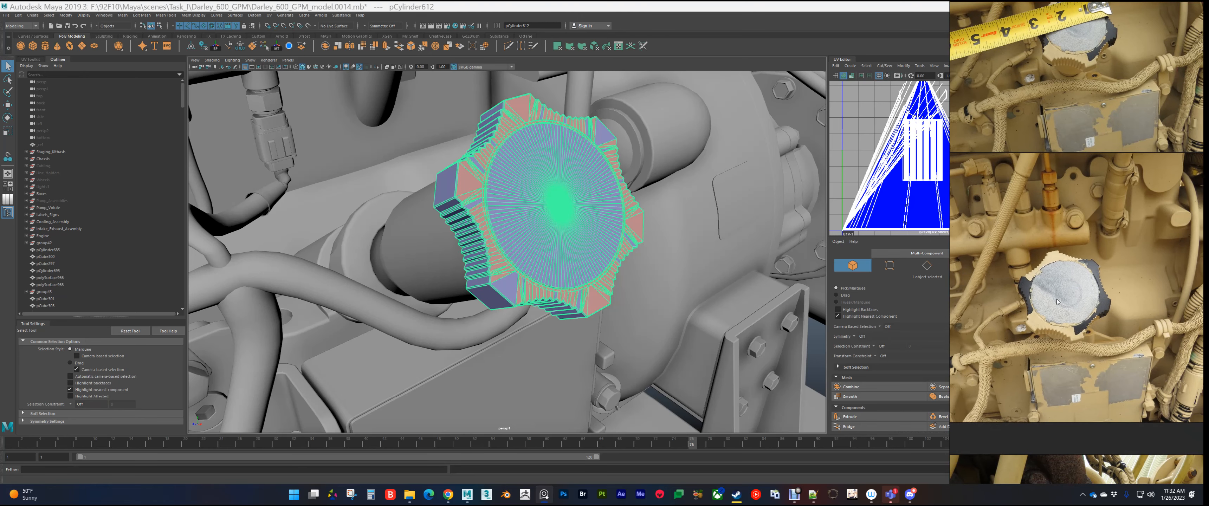
{"action": "scroll", "coordinate": [1057, 299], "scroll_direction": "down", "scroll_amount": 10}
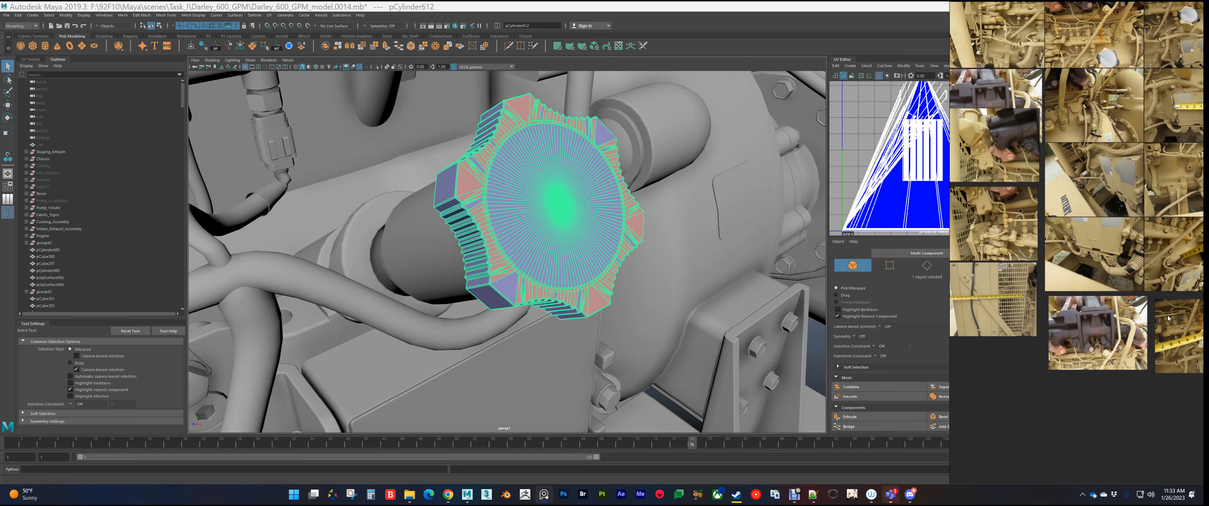
Step: Browse the neighbouring reference photos and study the cap's teeth and round face up close
{"action": "middle_click_drag", "start_coordinate": [1070, 254], "coordinate": [1127, 303]}
{"action": "scroll", "coordinate": [998, 295], "scroll_direction": "up", "scroll_amount": 8}
{"action": "middle_click_drag", "start_coordinate": [998, 295], "coordinate": [1074, 260]}
{"action": "scroll", "coordinate": [1071, 263], "scroll_direction": "down", "scroll_amount": 9}
{"action": "middle_click_drag", "start_coordinate": [1151, 282], "coordinate": [1021, 274]}
{"action": "scroll", "coordinate": [1019, 273], "scroll_direction": "up", "scroll_amount": 8}
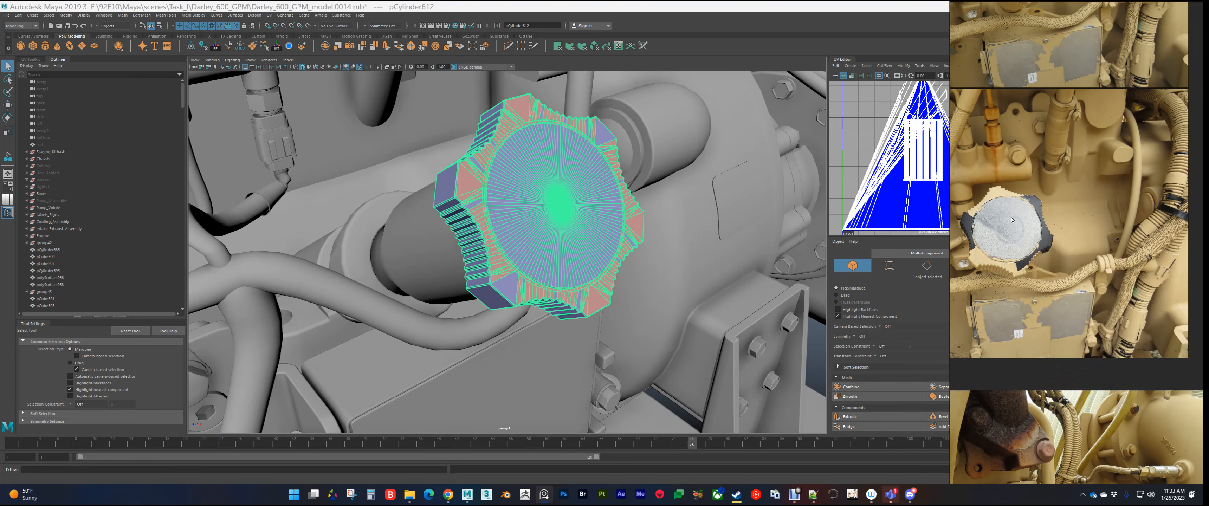
{"action": "middle_click_drag", "start_coordinate": [988, 214], "coordinate": [1058, 179]}
{"action": "scroll", "coordinate": [1057, 179], "scroll_direction": "up", "scroll_amount": 6}
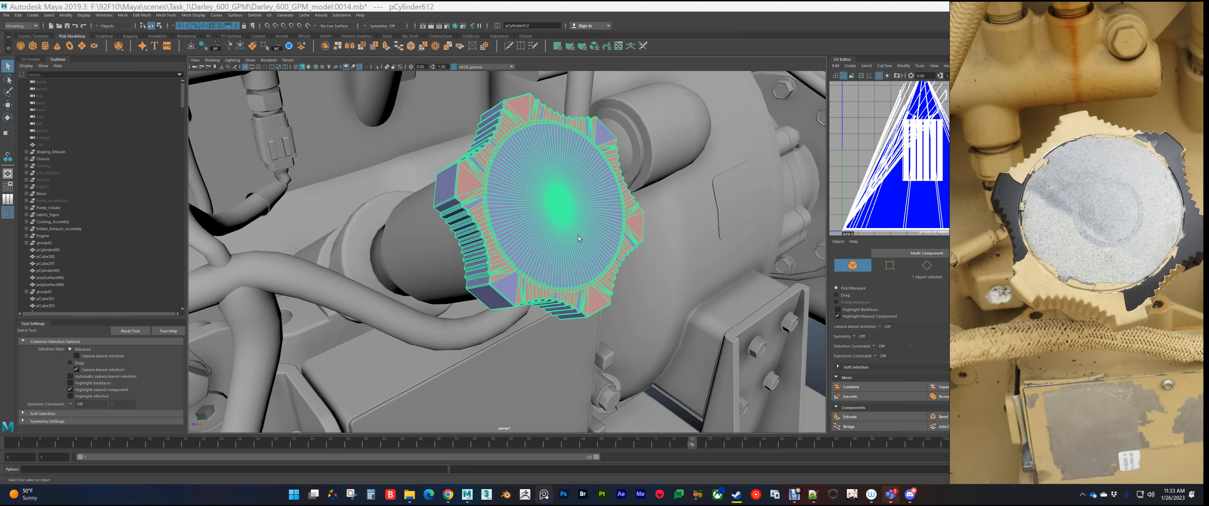
Step: Return to Maya and examine the cap's dense face and side teeth topology up close
{"action": "scroll", "coordinate": [520, 215], "scroll_direction": "up", "scroll_amount": 6}
{"action": "left_click_drag", "start_coordinate": [508, 224], "coordinate": [483, 197], "text": "alt"}
{"action": "scroll", "coordinate": [564, 233], "scroll_direction": "down", "scroll_amount": 6}
{"action": "scroll", "coordinate": [577, 246], "scroll_direction": "up", "scroll_amount": 10}
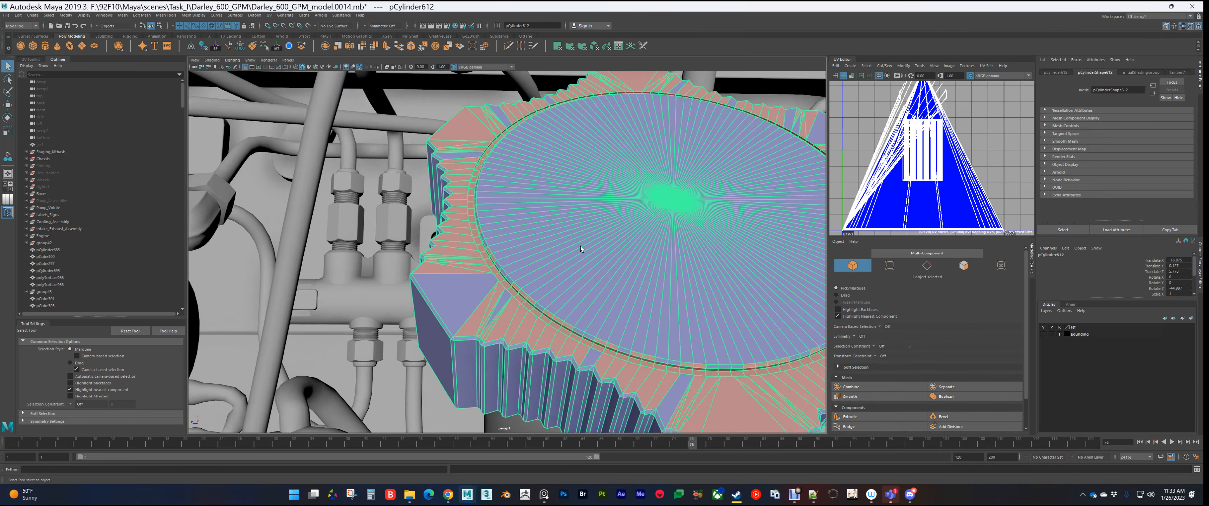
{"action": "left_click_drag", "start_coordinate": [621, 238], "coordinate": [619, 258], "text": "alt"}
{"action": "scroll", "coordinate": [619, 258], "scroll_direction": "down", "scroll_amount": 2}
Step: Select all the radial edges that meet at the centre of the cap's round face
{"action": "key", "text": "F10"}
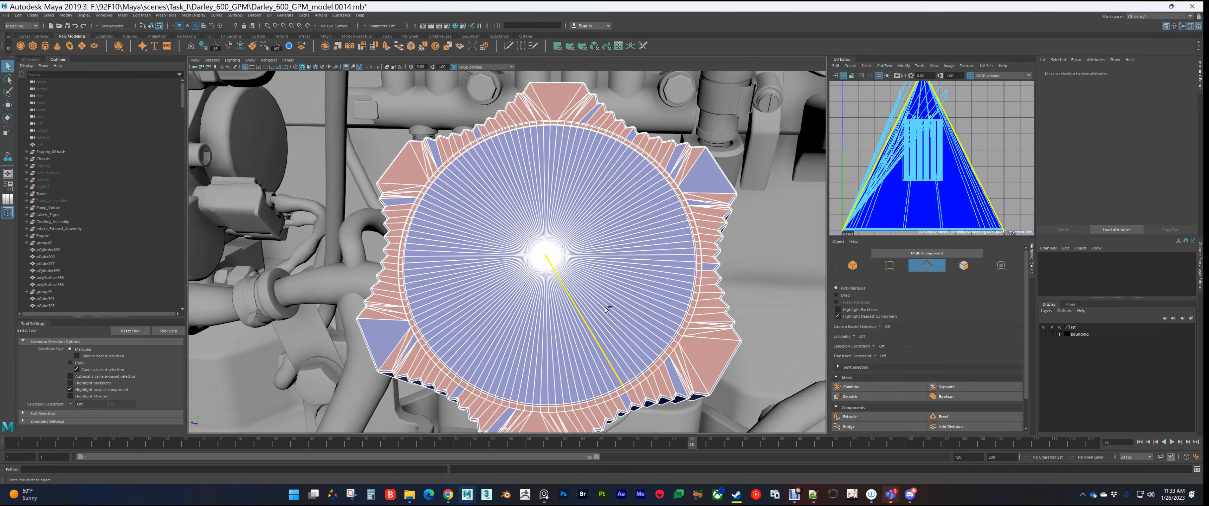
{"action": "left_click", "coordinate": [643, 279]}
{"action": "mouse_move", "coordinate": [644, 279]}
{"action": "left_mouse_down"}
{"action": "mouse_move", "coordinate": [676, 247]}
{"action": "mouse_move", "coordinate": [648, 198]}
{"action": "mouse_move", "coordinate": [520, 228]}
{"action": "mouse_move", "coordinate": [465, 320]}
{"action": "mouse_move", "coordinate": [601, 310]}
{"action": "mouse_move", "coordinate": [657, 244]}
{"action": "mouse_move", "coordinate": [502, 299]}
{"action": "mouse_move", "coordinate": [533, 362]}
{"action": "mouse_move", "coordinate": [606, 343]}
{"action": "mouse_move", "coordinate": [653, 305]}
{"action": "mouse_move", "coordinate": [476, 280]}
{"action": "mouse_move", "coordinate": [464, 198]}
{"action": "mouse_move", "coordinate": [535, 198]}
{"action": "mouse_move", "coordinate": [423, 249]}
{"action": "mouse_move", "coordinate": [457, 327]}
{"action": "mouse_move", "coordinate": [544, 325]}
{"action": "mouse_move", "coordinate": [677, 278]}
{"action": "mouse_move", "coordinate": [673, 302]}
{"action": "mouse_move", "coordinate": [548, 380]}
{"action": "mouse_move", "coordinate": [622, 162]}
{"action": "mouse_move", "coordinate": [665, 238]}
{"action": "mouse_move", "coordinate": [666, 279]}
{"action": "left_mouse_up"}
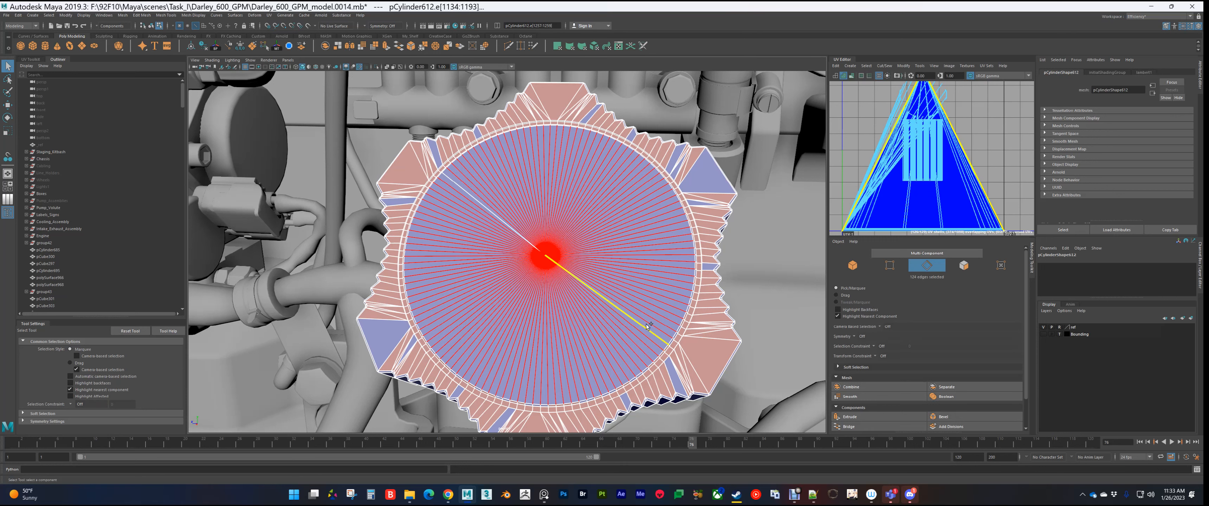
{"action": "left_click", "coordinate": [491, 213], "text": "shift"}
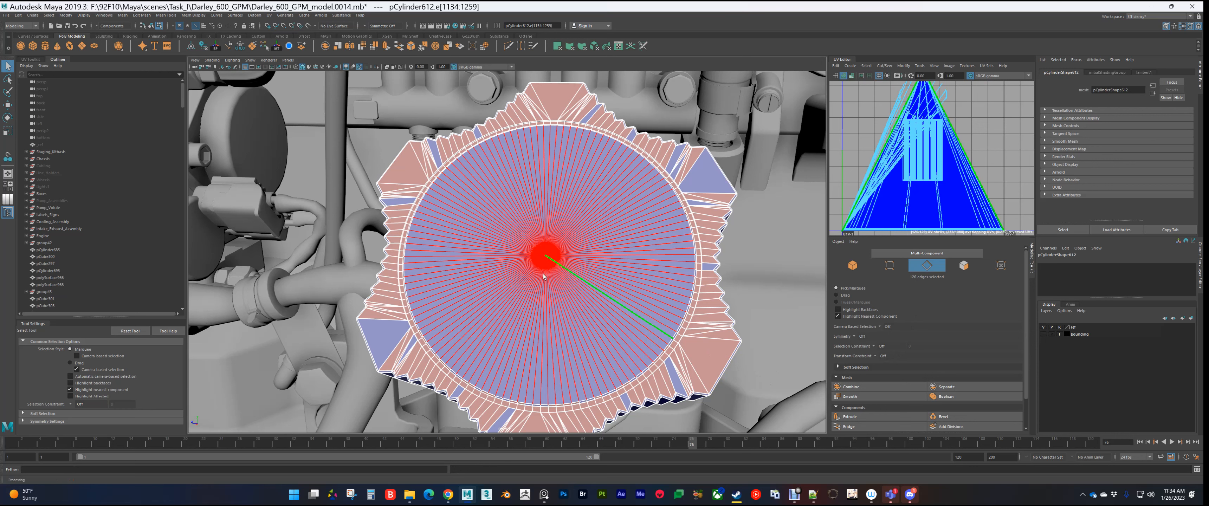
Step: Select edges along the teeth on the cap's side to check their density, and return to object selection
{"action": "left_click_drag", "start_coordinate": [587, 280], "coordinate": [555, 305], "text": "alt"}
{"action": "key", "text": "F8"}
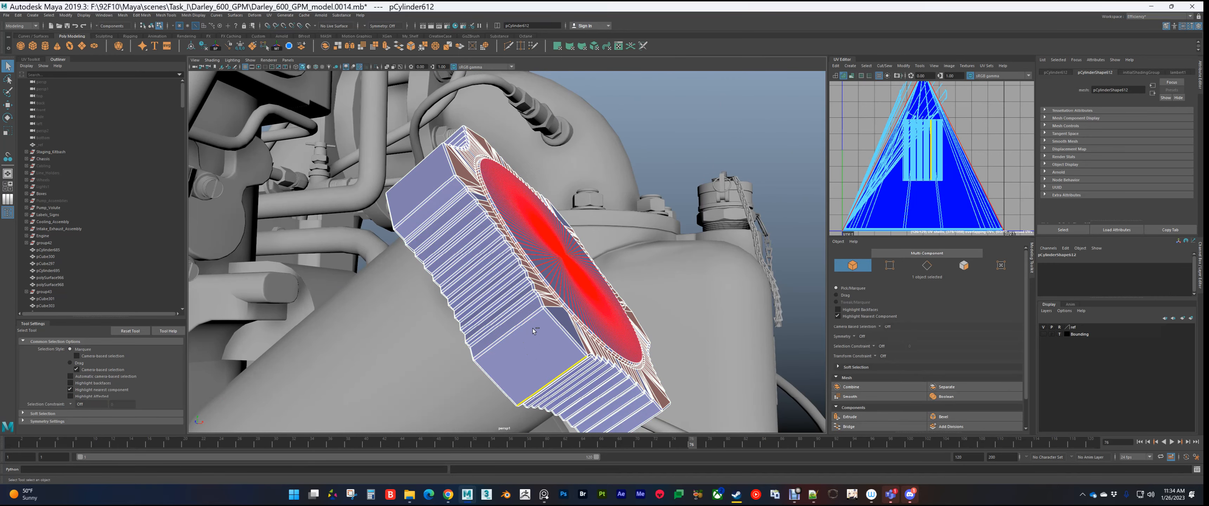
{"action": "key", "text": "F10"}
{"action": "left_click", "coordinate": [484, 281]}
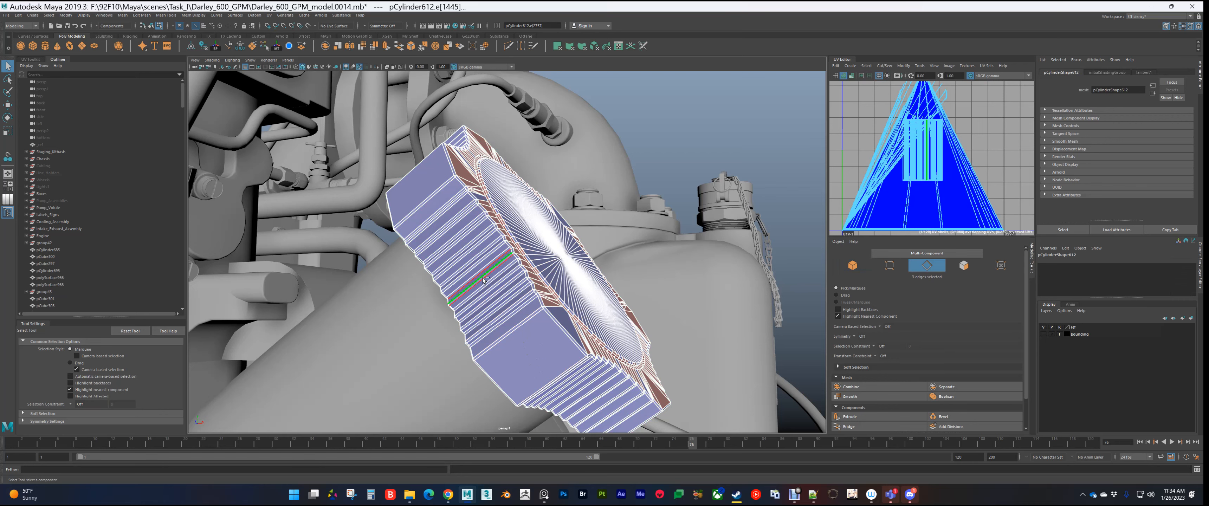
{"action": "double_click", "coordinate": [478, 272], "text": "shift"}
{"action": "left_click_drag", "start_coordinate": [479, 273], "coordinate": [578, 280], "text": "alt"}
{"action": "key", "text": "F8"}
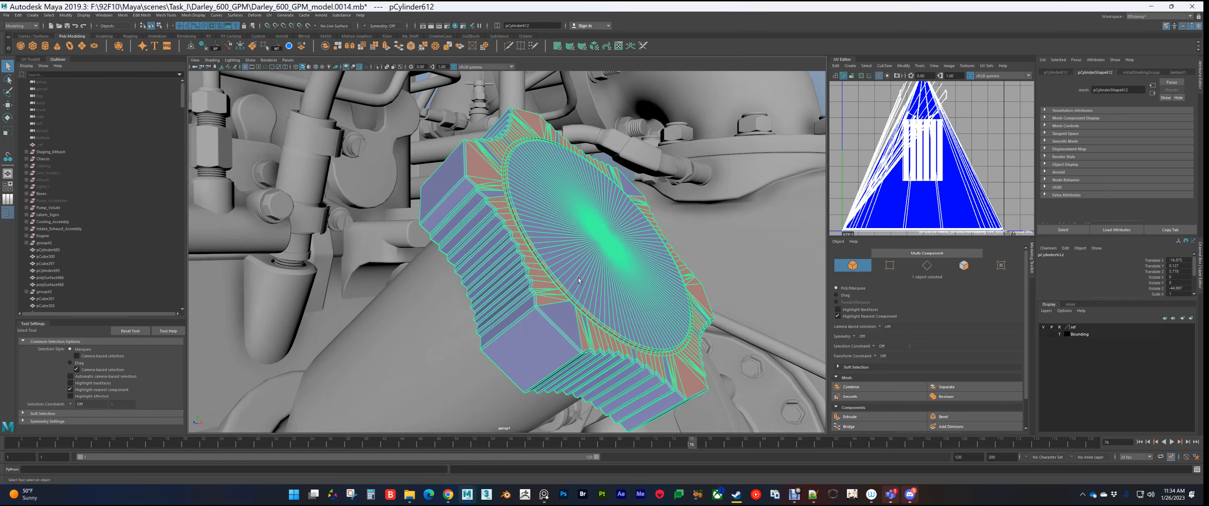
Step: Deselect the cap and view its smooth shading among the surrounding engine parts
{"action": "left_click_drag", "start_coordinate": [615, 253], "coordinate": [538, 292], "text": "alt"}
{"action": "left_click_drag", "start_coordinate": [557, 269], "coordinate": [645, 159], "text": "alt"}
{"action": "scroll", "coordinate": [575, 314], "scroll_direction": "down", "scroll_amount": 10}
{"action": "left_click", "coordinate": [598, 204]}
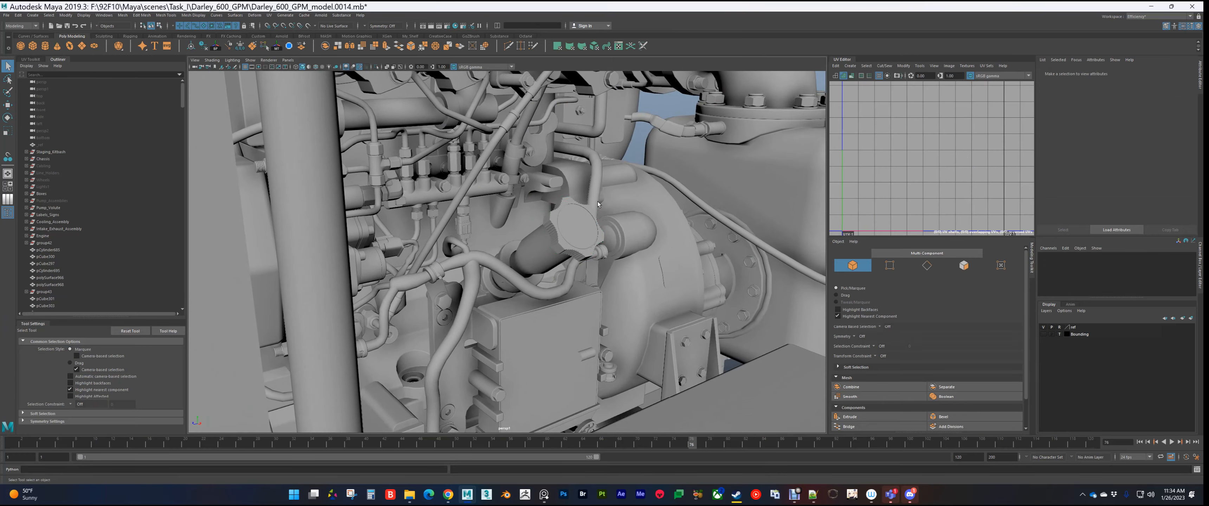
{"action": "scroll", "coordinate": [568, 258], "scroll_direction": "up", "scroll_amount": 8}
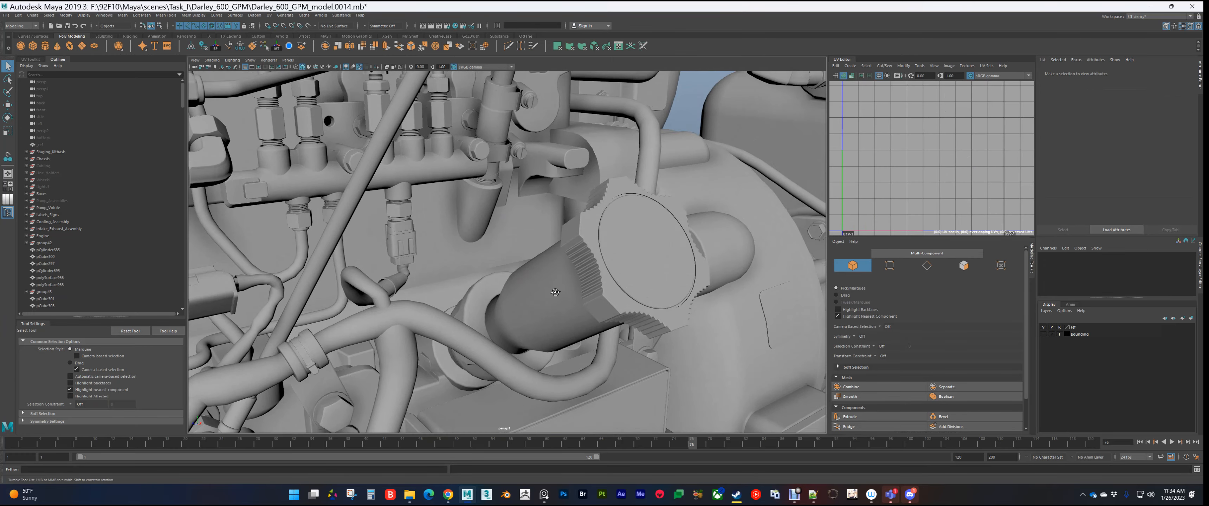
Step: Select the branching hose below the cap and compare its junction and route with the braided hose reference photos
{"action": "left_click_drag", "start_coordinate": [568, 258], "coordinate": [587, 229], "text": "alt"}
{"action": "left_click", "coordinate": [606, 214]}
{"action": "left_click", "coordinate": [544, 495]}
{"action": "middle_click_drag", "start_coordinate": [1035, 353], "coordinate": [1064, 396]}
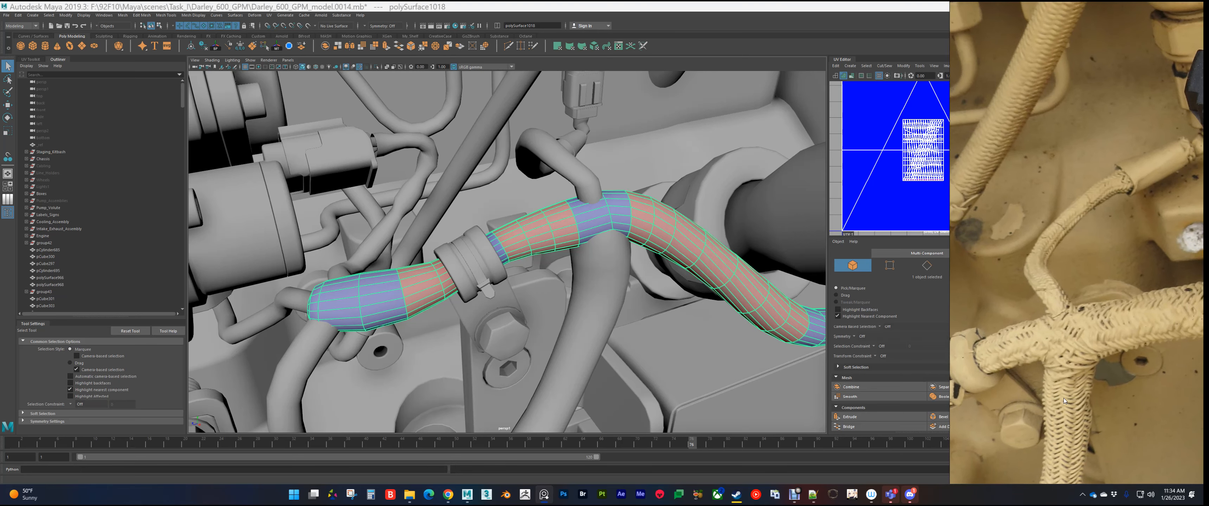
{"action": "scroll", "coordinate": [1065, 397], "scroll_direction": "down", "scroll_amount": 5}
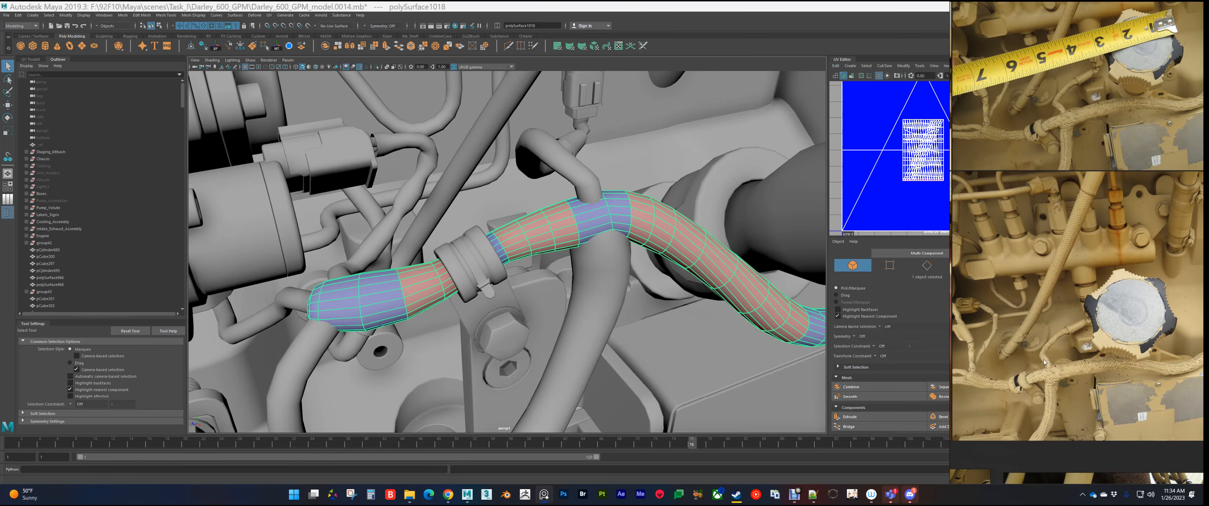
{"action": "middle_click_drag", "start_coordinate": [1016, 343], "coordinate": [1003, 298]}
{"action": "middle_click_drag", "start_coordinate": [1101, 339], "coordinate": [997, 328]}
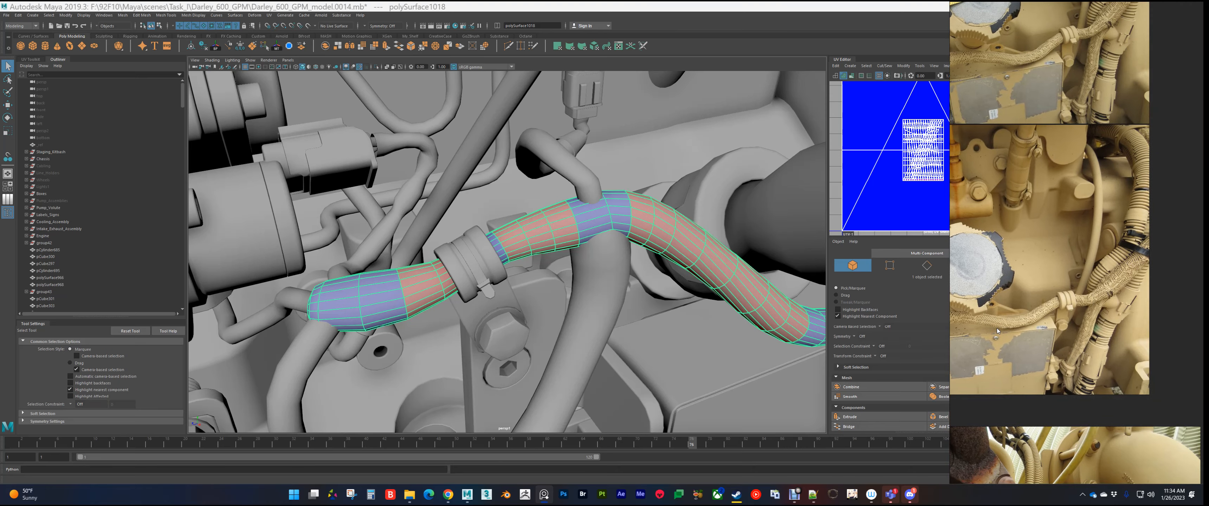
{"action": "scroll", "coordinate": [1104, 295], "scroll_direction": "up", "scroll_amount": 3}
{"action": "middle_click_drag", "start_coordinate": [1067, 414], "coordinate": [1142, 365]}
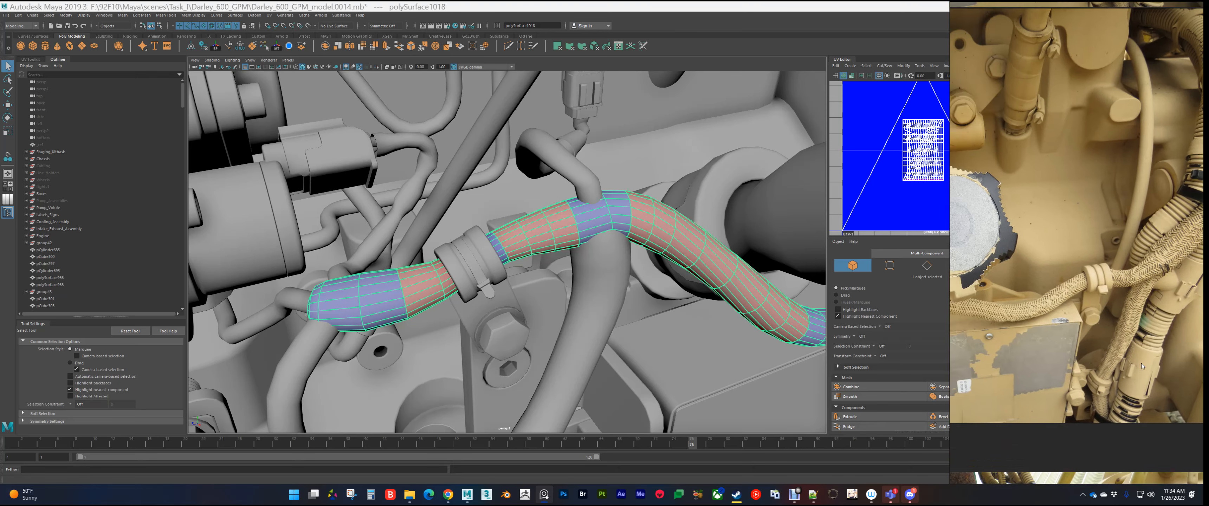
Step: Study the hose clamp, braided sleeve and wrapped wire branches in the reference photos, and look through the neighbouring photos
{"action": "scroll", "coordinate": [1150, 359], "scroll_direction": "down", "scroll_amount": 3}
{"action": "middle_click_drag", "start_coordinate": [981, 324], "coordinate": [1070, 281]}
{"action": "scroll", "coordinate": [1043, 279], "scroll_direction": "up", "scroll_amount": 5}
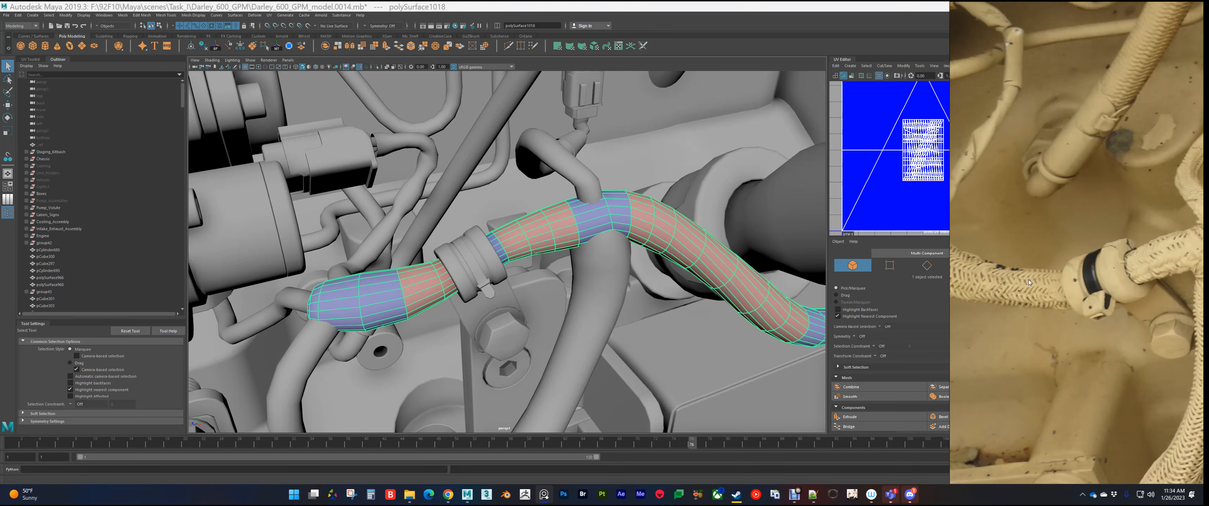
{"action": "middle_click_drag", "start_coordinate": [986, 278], "coordinate": [1080, 315]}
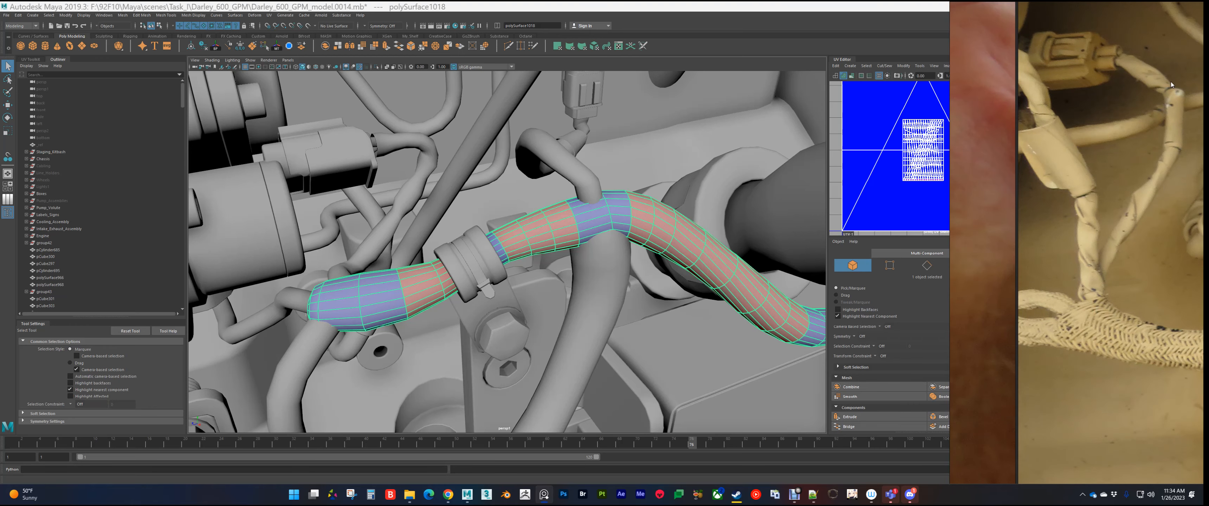
{"action": "scroll", "coordinate": [1089, 226], "scroll_direction": "down", "scroll_amount": 5}
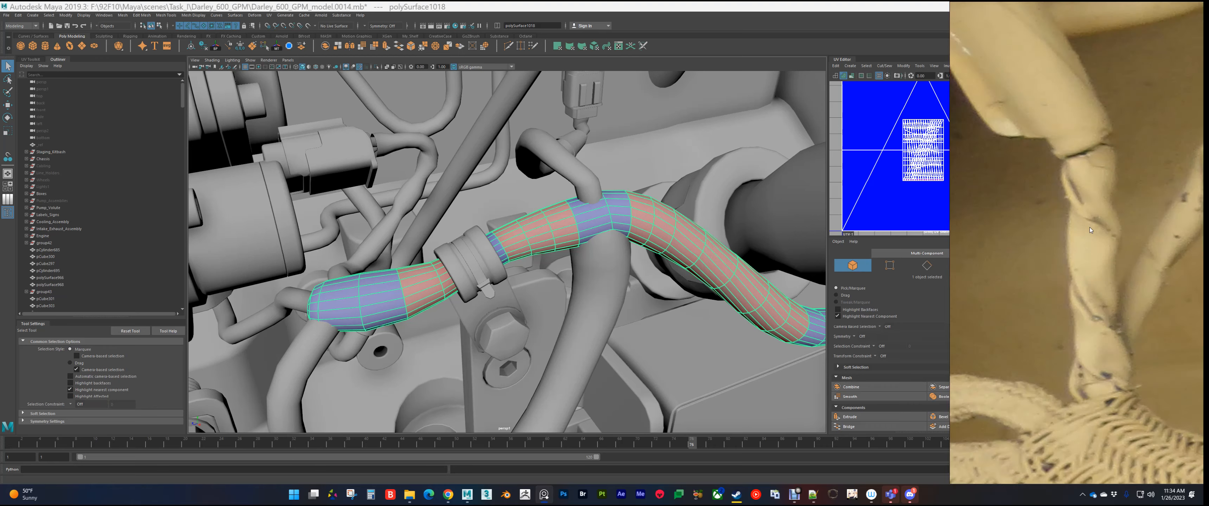
{"action": "scroll", "coordinate": [1094, 284], "scroll_direction": "down", "scroll_amount": 3}
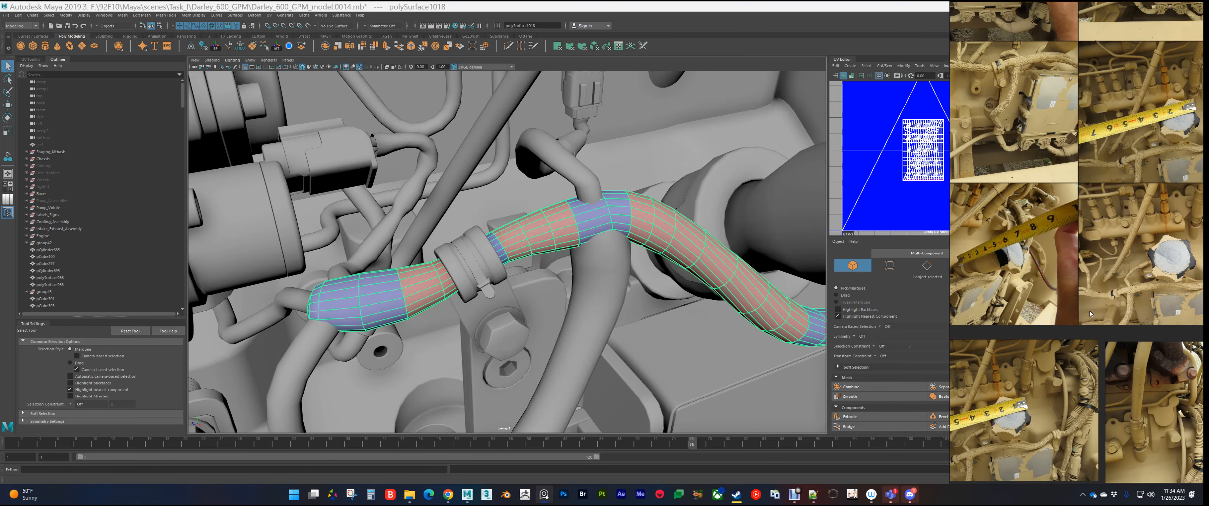
{"action": "middle_click_drag", "start_coordinate": [1031, 421], "coordinate": [1124, 352]}
{"action": "scroll", "coordinate": [1080, 326], "scroll_direction": "down", "scroll_amount": 3}
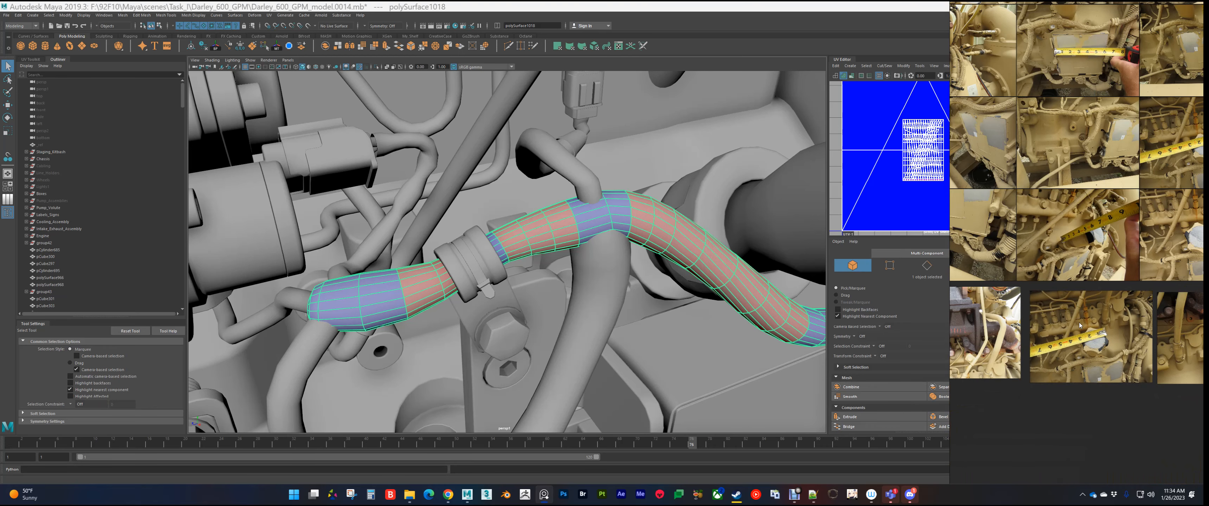
Step: Compare the branching hose with the tape-measure reference photos, and view the connectors beneath the engine's control box
{"action": "scroll", "coordinate": [1042, 145], "scroll_direction": "up", "scroll_amount": 4}
{"action": "middle_click_drag", "start_coordinate": [1043, 146], "coordinate": [1168, 279]}
{"action": "scroll", "coordinate": [523, 352], "scroll_direction": "down", "scroll_amount": 8}
{"action": "middle_click_drag", "start_coordinate": [572, 352], "coordinate": [585, 259], "text": "alt"}
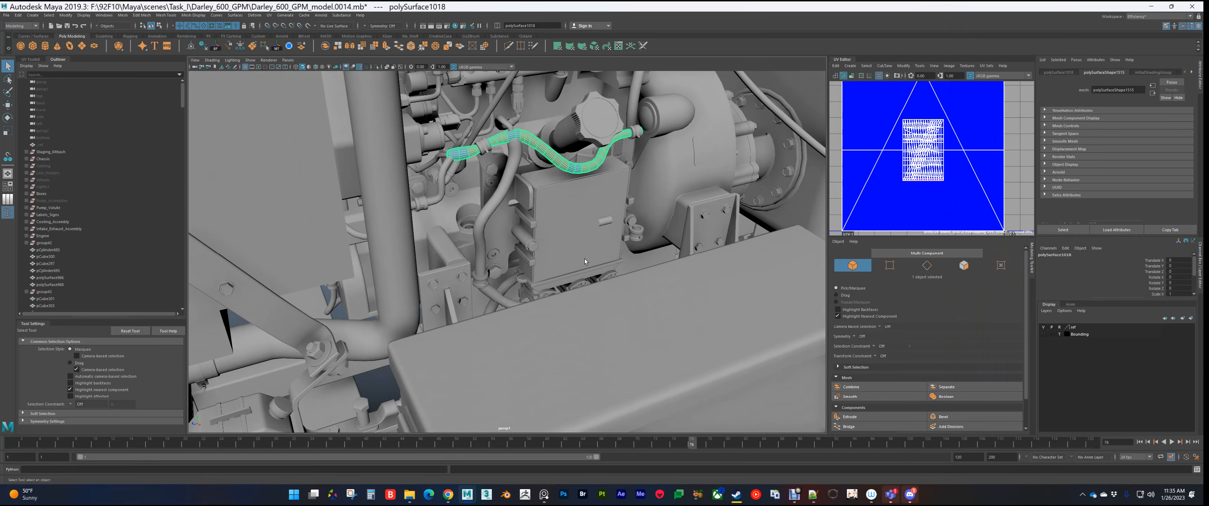
{"action": "scroll", "coordinate": [589, 273], "scroll_direction": "up", "scroll_amount": 8}
{"action": "left_click_drag", "start_coordinate": [599, 358], "coordinate": [591, 360], "text": "alt"}
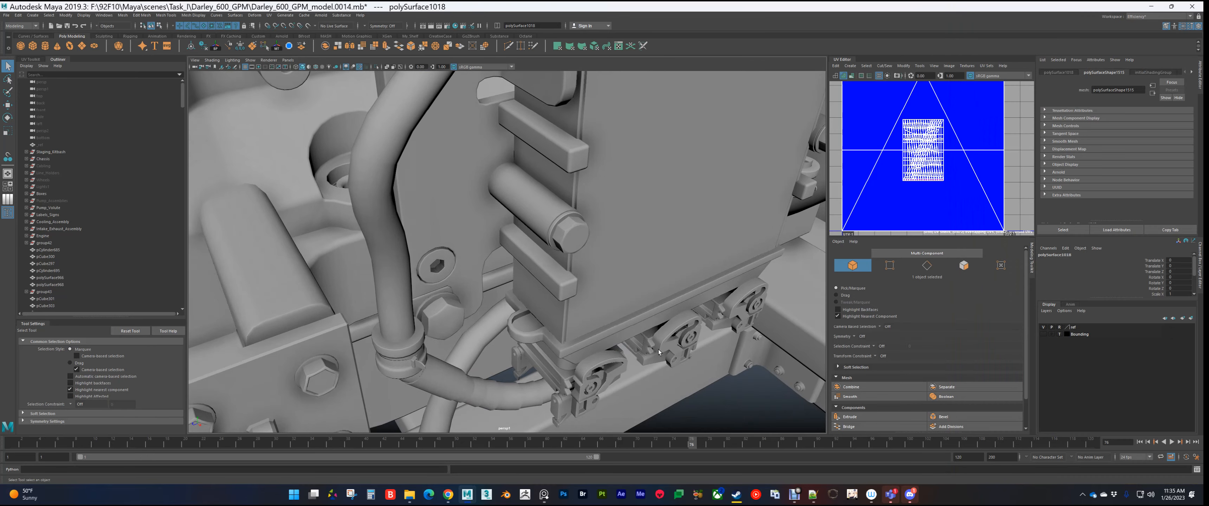
Step: Isolate the connector beneath the control box and check its surfaces in face mode, returning to object selection
{"action": "left_click", "coordinate": [589, 371]}
{"action": "key", "text": "ctrl+1"}
{"action": "left_click", "coordinate": [644, 308]}
{"action": "scroll", "coordinate": [644, 308], "scroll_direction": "up", "scroll_amount": 6}
{"action": "left_click_drag", "start_coordinate": [644, 308], "coordinate": [732, 273], "text": "alt"}
{"action": "left_click", "coordinate": [582, 263]}
{"action": "key", "text": "F11"}
{"action": "key", "text": "F8"}
Step: Select pieces of the isolated connector in turn and examine its edges, recesses and corners up close
{"action": "left_click", "coordinate": [635, 381]}
{"action": "left_click_drag", "start_coordinate": [631, 323], "coordinate": [554, 287], "text": "alt"}
{"action": "left_click", "coordinate": [577, 274]}
{"action": "scroll", "coordinate": [582, 277], "scroll_direction": "up", "scroll_amount": 4}
{"action": "scroll", "coordinate": [563, 291], "scroll_direction": "up", "scroll_amount": 5}
{"action": "left_click_drag", "start_coordinate": [498, 325], "coordinate": [583, 351], "text": "alt"}
{"action": "scroll", "coordinate": [584, 337], "scroll_direction": "down", "scroll_amount": 8}
{"action": "scroll", "coordinate": [583, 350], "scroll_direction": "up", "scroll_amount": 1}
{"action": "left_click", "coordinate": [585, 352]}
{"action": "left_click_drag", "start_coordinate": [584, 299], "coordinate": [594, 276], "text": "alt"}
{"action": "scroll", "coordinate": [566, 322], "scroll_direction": "up", "scroll_amount": 3}
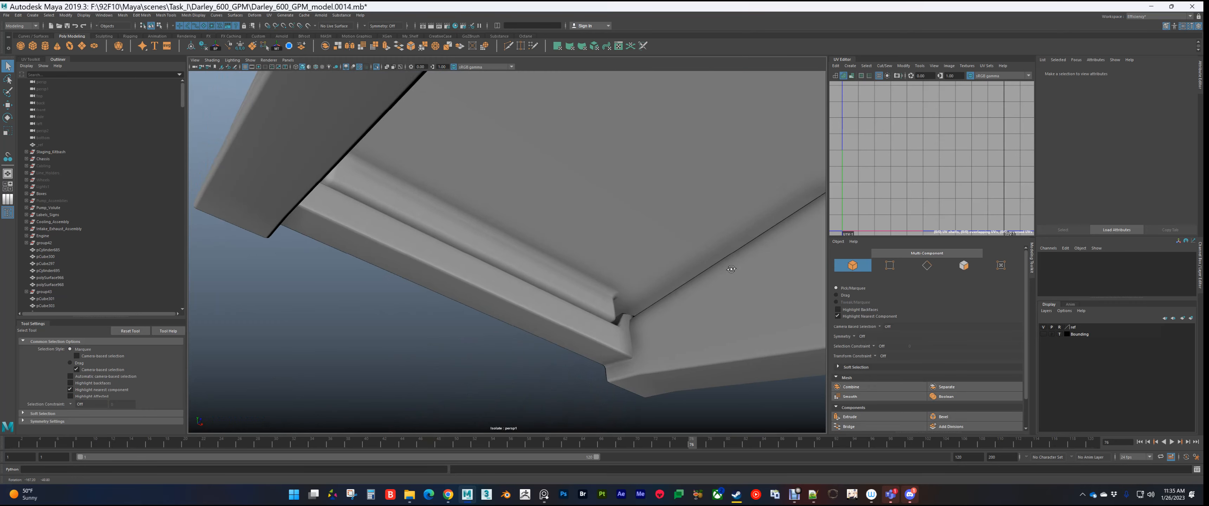
Step: Return to the full model and select the bent lower hose, its adjoining sleeve and the vertical hose to compare their segments
{"action": "scroll", "coordinate": [596, 263], "scroll_direction": "down", "scroll_amount": 10}
{"action": "left_click_drag", "start_coordinate": [604, 233], "coordinate": [560, 277], "text": "alt"}
{"action": "key", "text": "ctrl+1"}
{"action": "left_click", "coordinate": [675, 303]}
{"action": "left_click_drag", "start_coordinate": [563, 300], "coordinate": [521, 319], "text": "alt"}
{"action": "left_click", "coordinate": [513, 357]}
{"action": "left_click_drag", "start_coordinate": [513, 357], "coordinate": [597, 301], "text": "alt"}
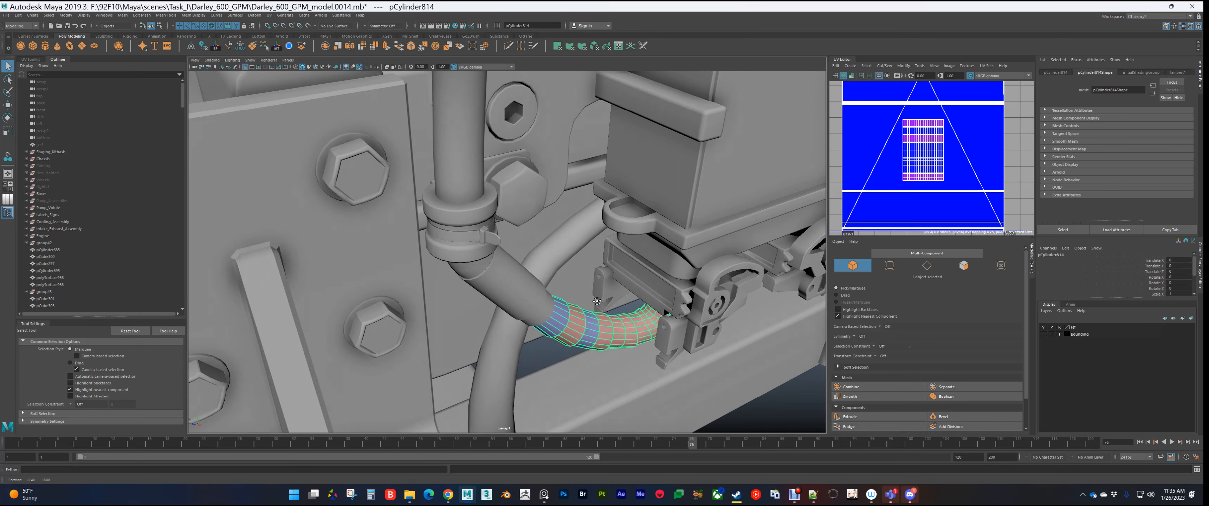
{"action": "left_click", "coordinate": [521, 299], "text": "shift"}
{"action": "left_click", "coordinate": [458, 141], "text": "shift"}
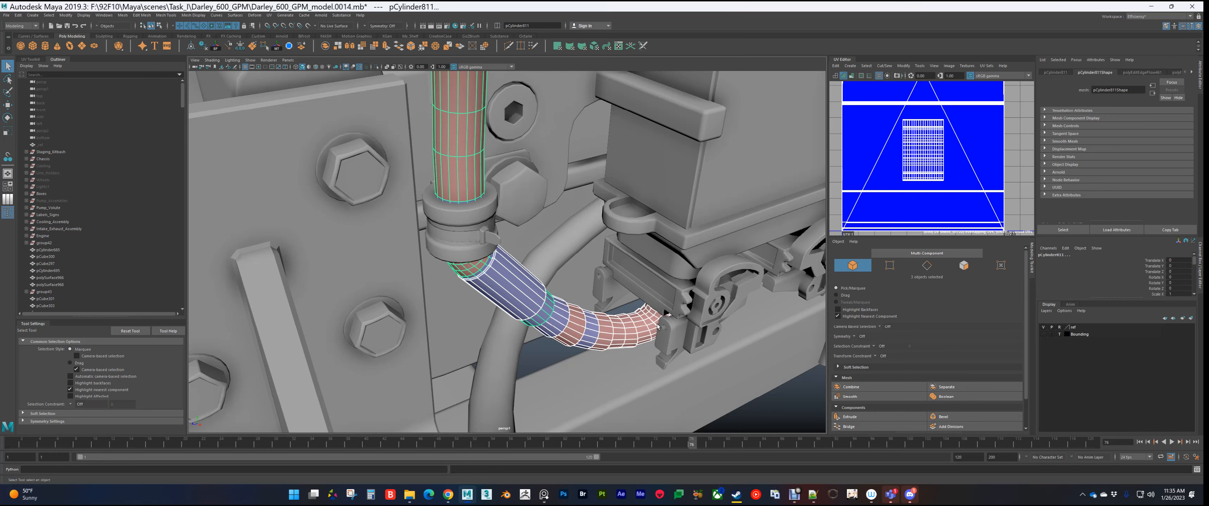
{"action": "left_click_drag", "start_coordinate": [628, 311], "coordinate": [671, 295], "text": "alt"}
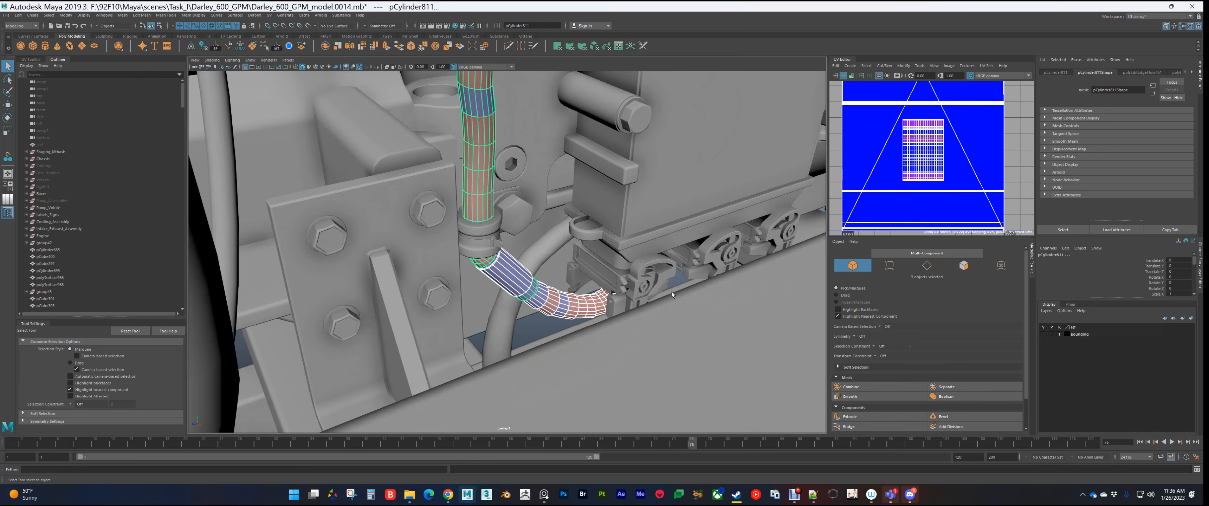
Step: Select the parts beside the vertical hose and follow its route up toward the engine
{"action": "left_click", "coordinate": [429, 221]}
{"action": "scroll", "coordinate": [430, 222], "scroll_direction": "down", "scroll_amount": 4}
{"action": "left_click_drag", "start_coordinate": [430, 202], "coordinate": [382, 249], "text": "alt"}
{"action": "left_click", "coordinate": [419, 230]}
{"action": "scroll", "coordinate": [419, 230], "scroll_direction": "down", "scroll_amount": 4}
{"action": "scroll", "coordinate": [486, 309], "scroll_direction": "up", "scroll_amount": 3}
Step: Select the bolted clamp Nuts_168 on the branching hose and examine its bracket and ring topology
{"action": "middle_click_drag", "start_coordinate": [380, 230], "coordinate": [592, 282], "text": "alt"}
{"action": "scroll", "coordinate": [486, 309], "scroll_direction": "up", "scroll_amount": 2}
{"action": "left_click", "coordinate": [486, 309]}
{"action": "scroll", "coordinate": [592, 281], "scroll_direction": "up", "scroll_amount": 3}
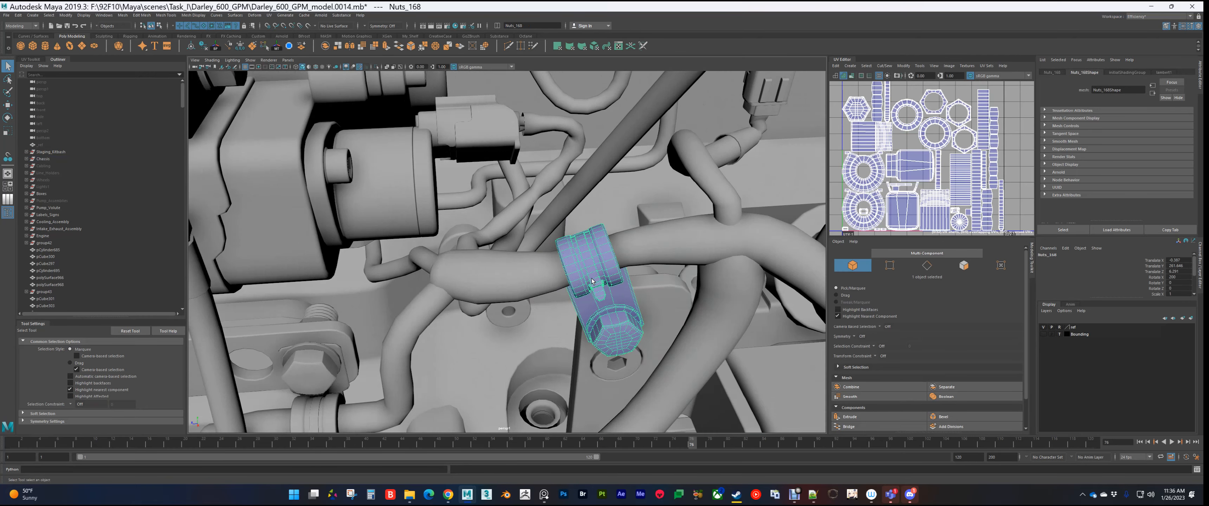
{"action": "scroll", "coordinate": [592, 282], "scroll_direction": "up", "scroll_amount": 4}
{"action": "scroll", "coordinate": [592, 282], "scroll_direction": "down", "scroll_amount": 4}
{"action": "left_click_drag", "start_coordinate": [592, 281], "coordinate": [540, 344], "text": "alt"}
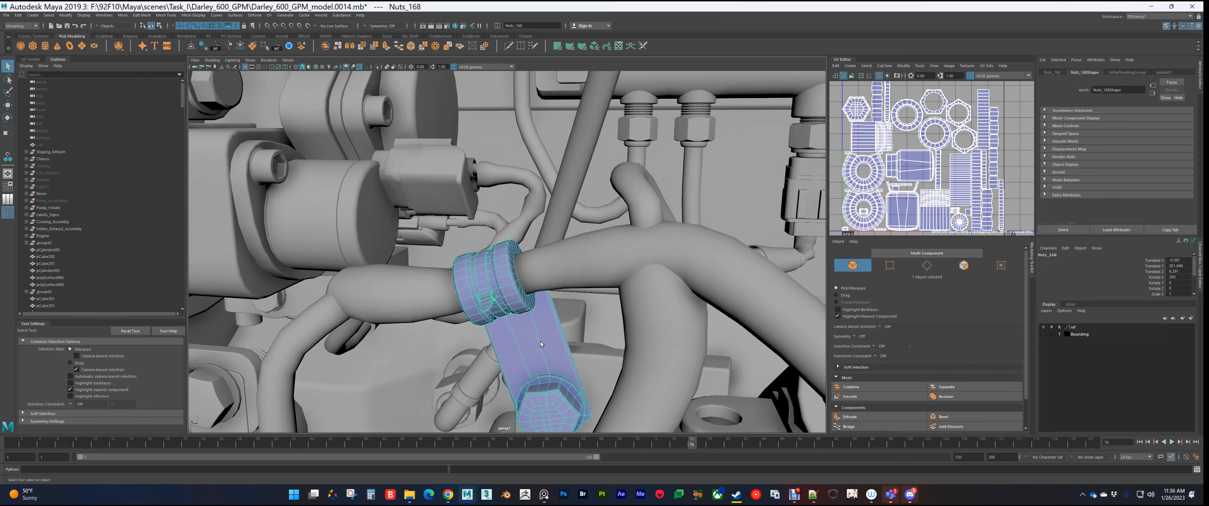
{"action": "scroll", "coordinate": [503, 287], "scroll_direction": "up", "scroll_amount": 2}
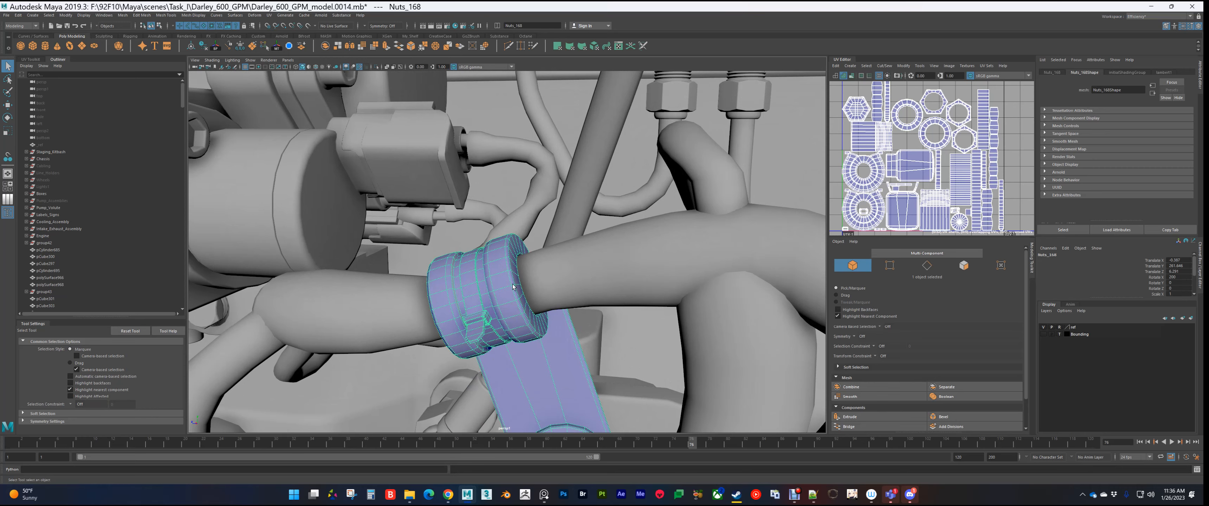
Step: Look over the whole trailer and examine the chassis corner with its bolted bracket plates
{"action": "scroll", "coordinate": [500, 283], "scroll_direction": "down", "scroll_amount": 15}
{"action": "left_click_drag", "start_coordinate": [499, 283], "coordinate": [514, 359], "text": "alt"}
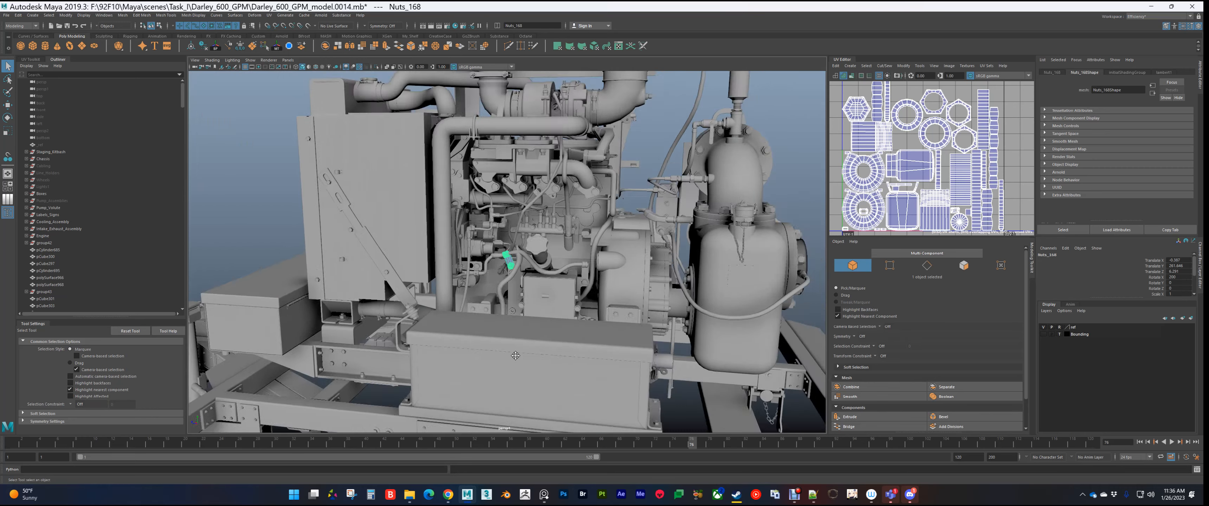
{"action": "middle_click_drag", "start_coordinate": [513, 359], "coordinate": [717, 250], "text": "alt"}
{"action": "scroll", "coordinate": [717, 250], "scroll_direction": "up", "scroll_amount": 8}
{"action": "left_click_drag", "start_coordinate": [408, 390], "coordinate": [746, 291], "text": "alt"}
{"action": "middle_click_drag", "start_coordinate": [577, 364], "coordinate": [564, 284], "text": "alt"}
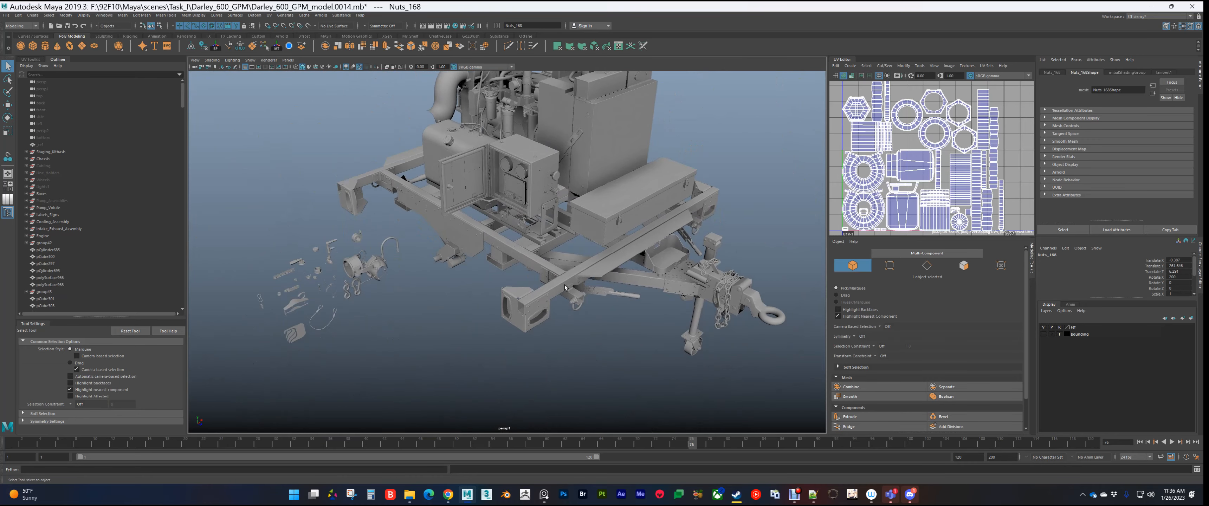
{"action": "scroll", "coordinate": [553, 246], "scroll_direction": "up", "scroll_amount": 6}
{"action": "left_click_drag", "start_coordinate": [553, 246], "coordinate": [532, 281], "text": "alt"}
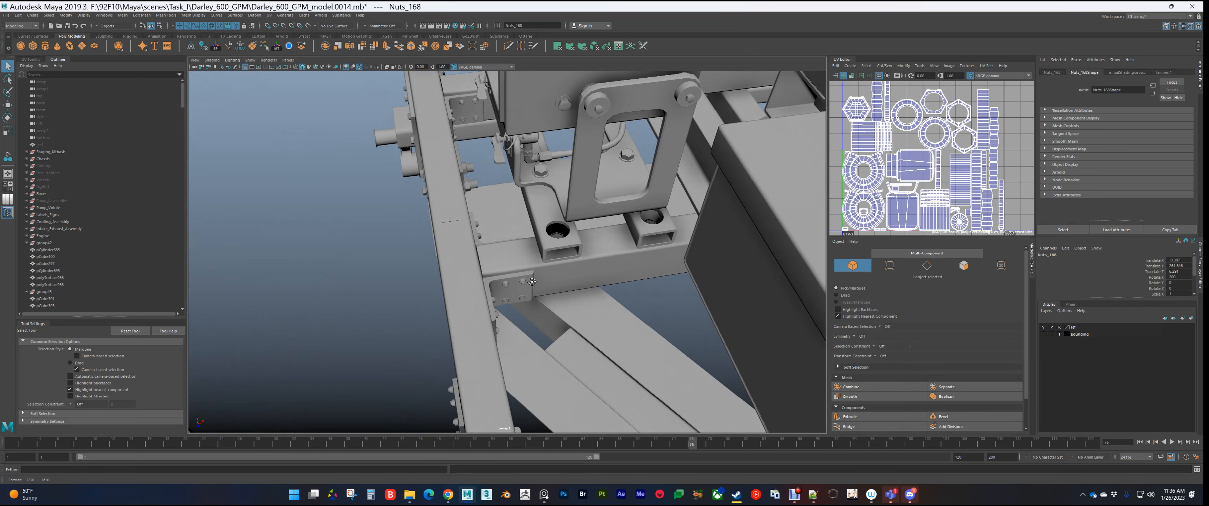
Step: Unhide the Line_Holders group and examine its clamps along the chassis rails
{"action": "left_click", "coordinate": [53, 173]}
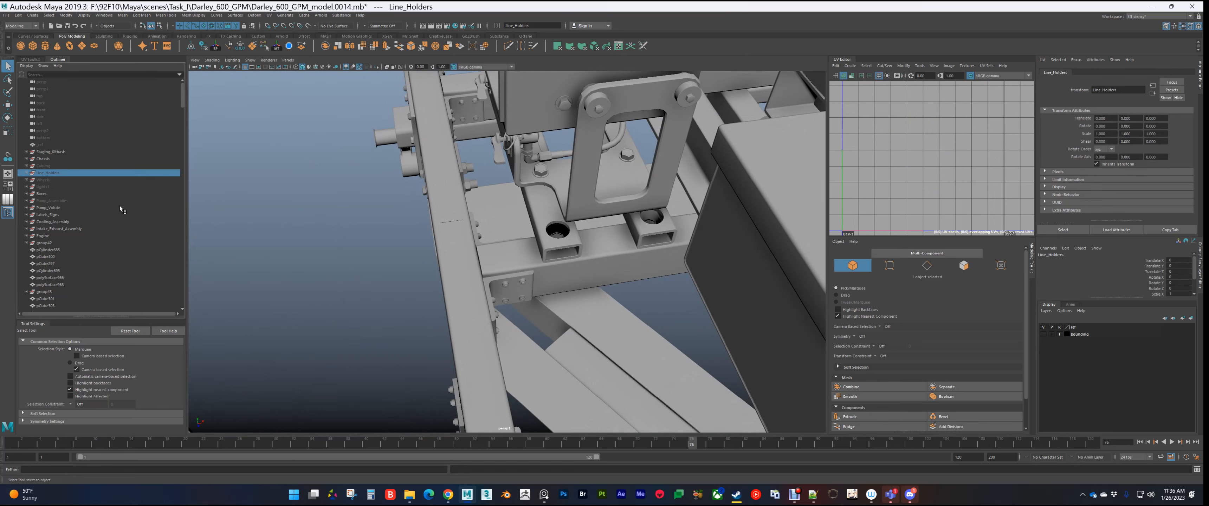
{"action": "key", "text": "shift+h"}
{"action": "left_click_drag", "start_coordinate": [583, 281], "coordinate": [706, 256], "text": "alt"}
{"action": "middle_click_drag", "start_coordinate": [710, 338], "coordinate": [638, 298], "text": "alt"}
{"action": "left_click_drag", "start_coordinate": [637, 297], "coordinate": [601, 284], "text": "alt"}
{"action": "middle_click_drag", "start_coordinate": [600, 284], "coordinate": [517, 338], "text": "alt"}
{"action": "scroll", "coordinate": [547, 281], "scroll_direction": "up", "scroll_amount": 3}
{"action": "scroll", "coordinate": [546, 287], "scroll_direction": "up", "scroll_amount": 4}
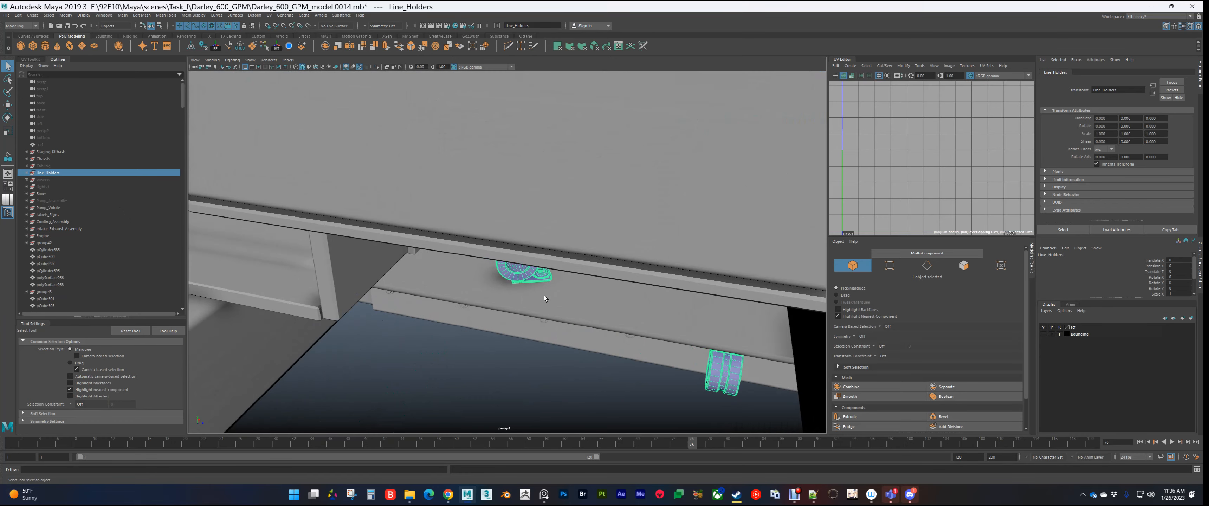
{"action": "left_click_drag", "start_coordinate": [544, 296], "coordinate": [379, 205], "text": "alt"}
{"action": "scroll", "coordinate": [500, 207], "scroll_direction": "down", "scroll_amount": 5}
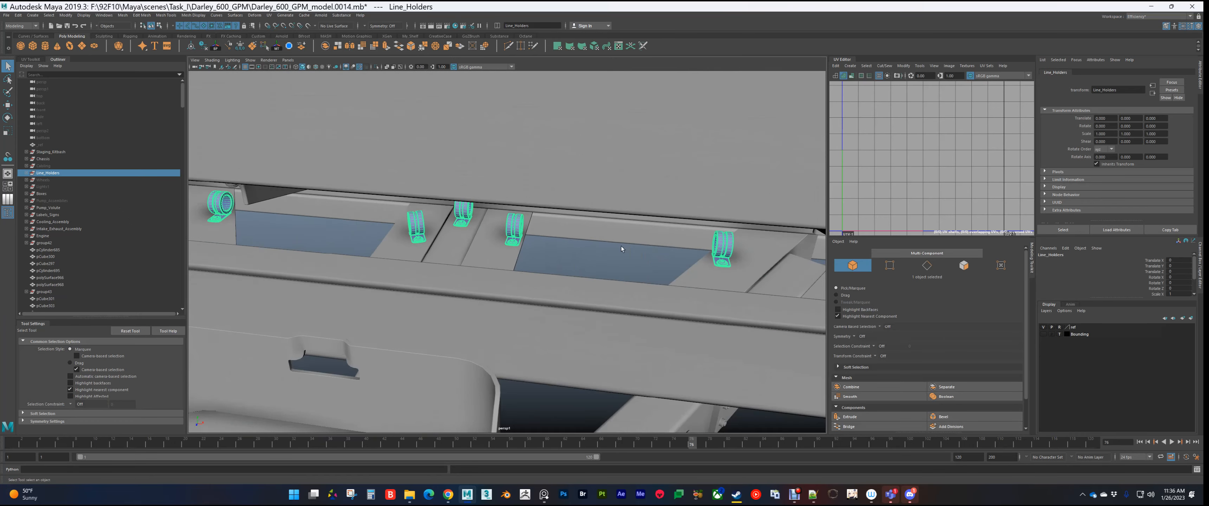
{"action": "middle_click_drag", "start_coordinate": [748, 255], "coordinate": [570, 219], "text": "alt"}
{"action": "middle_click_drag", "start_coordinate": [488, 197], "coordinate": [403, 204], "text": "alt"}
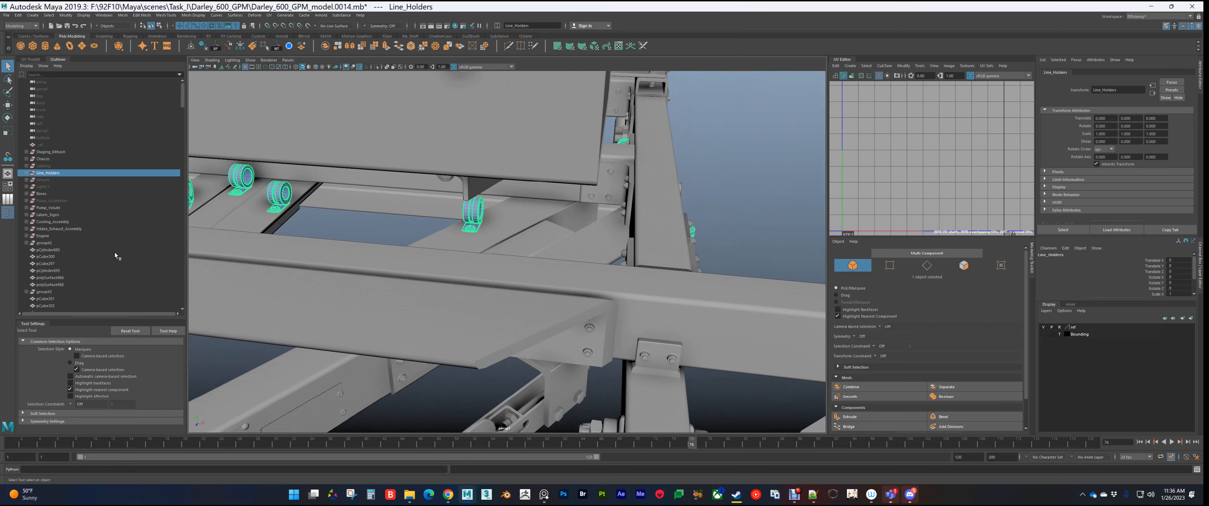
Step: Unhide the Cabling group and follow the cables through the line holders along the frame
{"action": "left_click", "coordinate": [49, 166]}
{"action": "key", "text": "shift+h"}
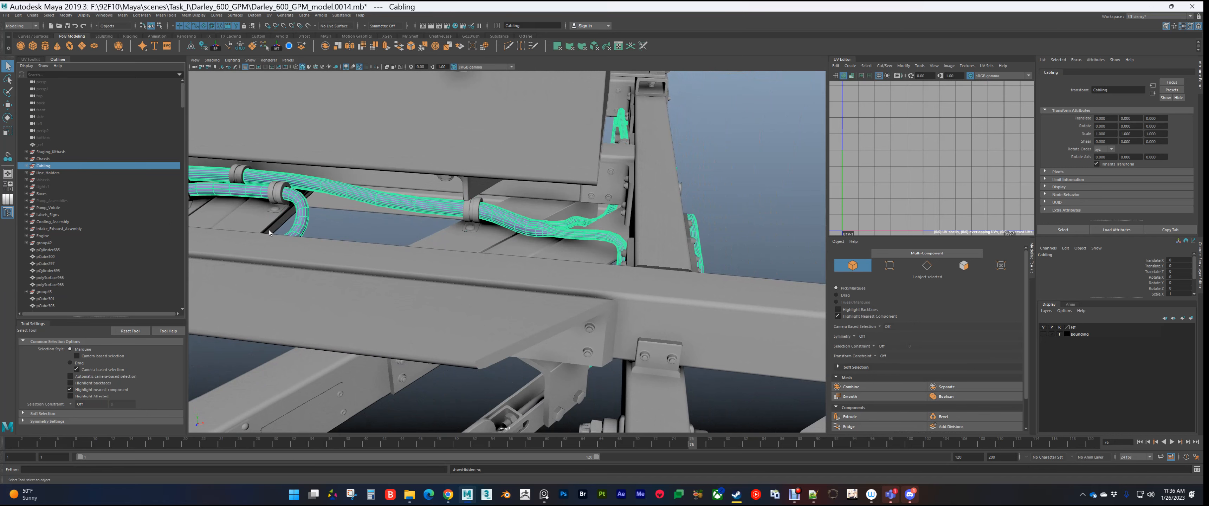
{"action": "middle_click_drag", "start_coordinate": [371, 244], "coordinate": [723, 278], "text": "alt"}
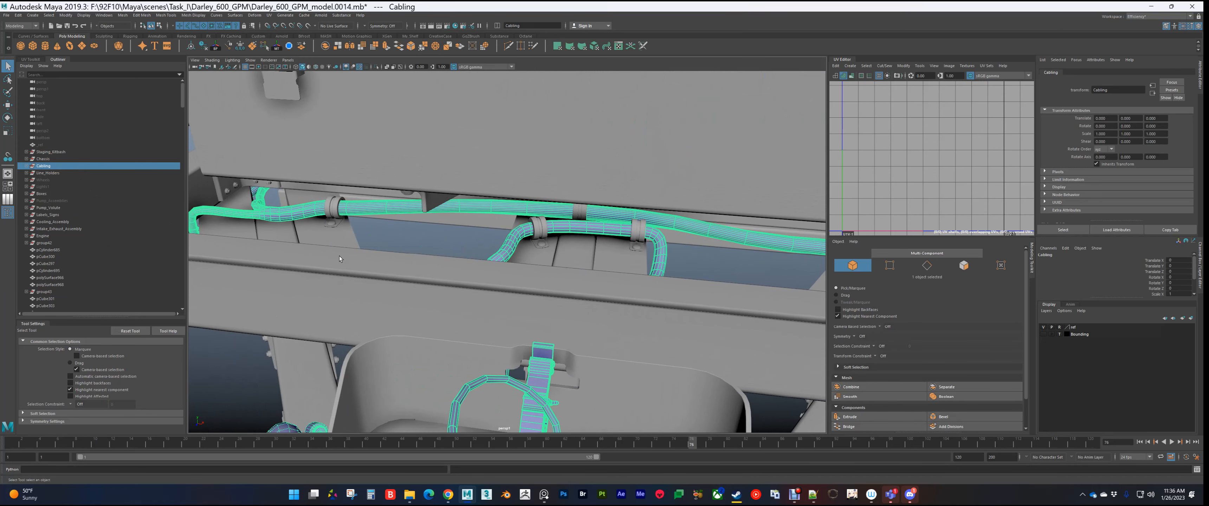
Step: Isolate the Chassis, Cabling and Line_Holders groups together in the viewport, and clear the selection
{"action": "left_click", "coordinate": [50, 173], "text": "ctrl"}
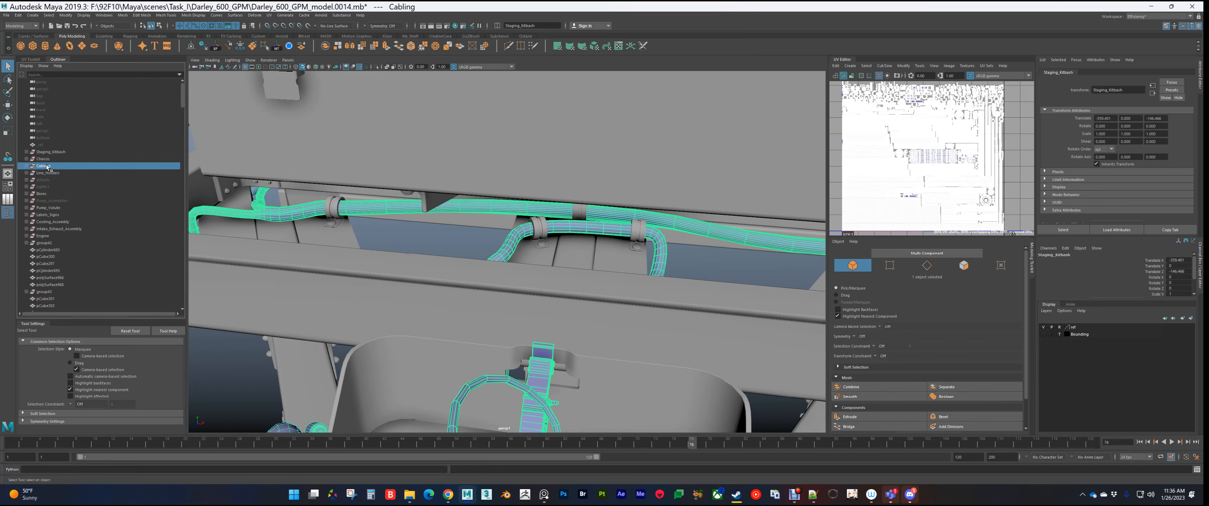
{"action": "left_click", "coordinate": [43, 159], "text": "ctrl"}
{"action": "key", "text": "ctrl+1"}
{"action": "key", "text": "f"}
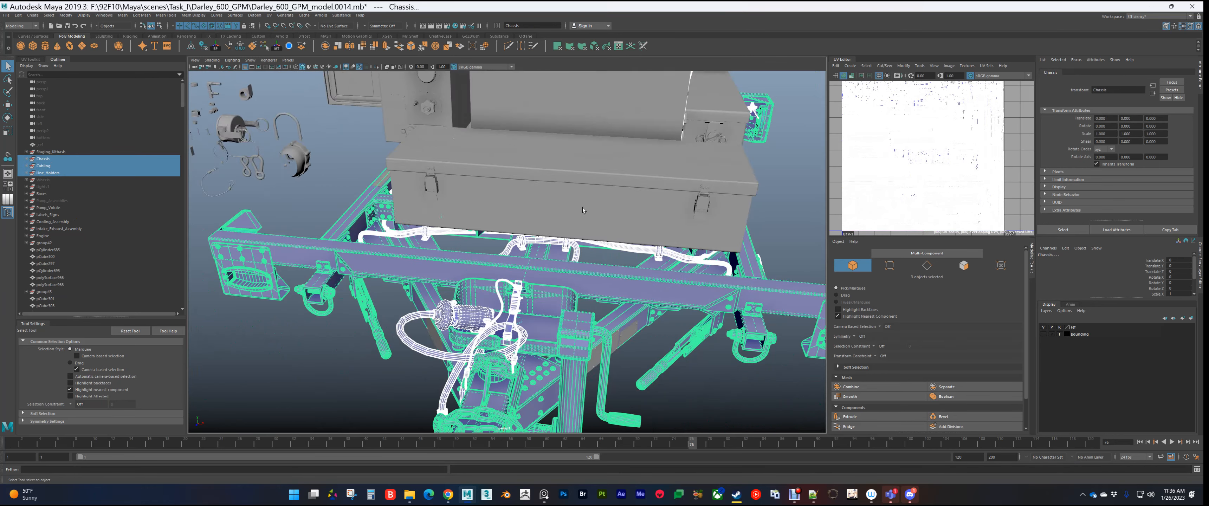
{"action": "left_click", "coordinate": [749, 219]}
Step: Select cable and clamp pieces along the frame rails in turn to check their mesh and routing
{"action": "left_click_drag", "start_coordinate": [492, 283], "coordinate": [599, 291], "text": "alt"}
{"action": "middle_click_drag", "start_coordinate": [422, 259], "coordinate": [532, 257], "text": "alt"}
{"action": "scroll", "coordinate": [503, 272], "scroll_direction": "up", "scroll_amount": 3}
{"action": "left_click_drag", "start_coordinate": [503, 272], "coordinate": [446, 302], "text": "alt"}
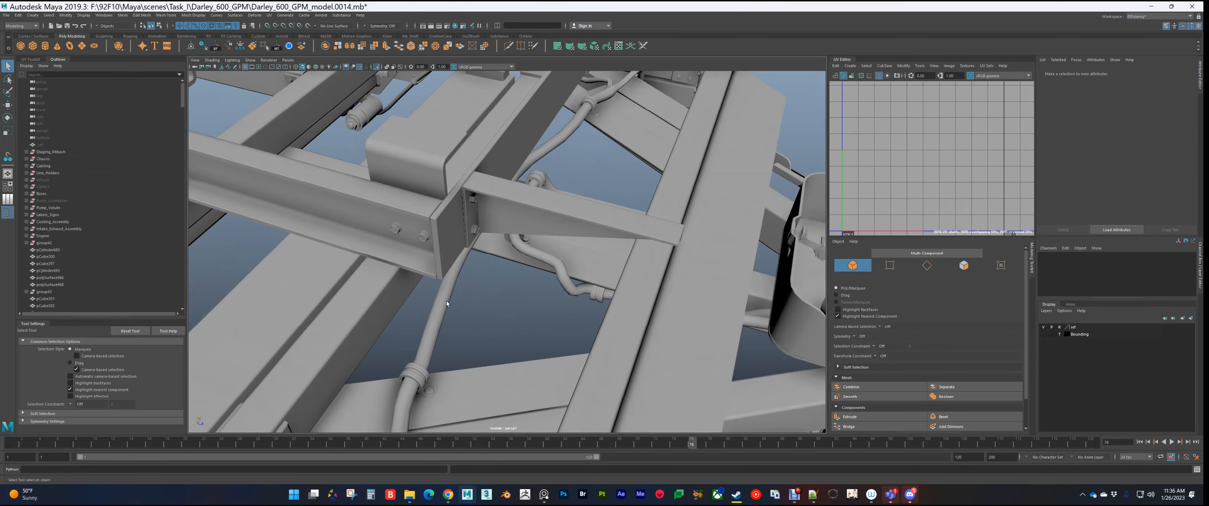
{"action": "left_click", "coordinate": [447, 302]}
{"action": "left_click_drag", "start_coordinate": [545, 207], "coordinate": [486, 262], "text": "alt"}
{"action": "left_click", "coordinate": [486, 237]}
{"action": "left_click_drag", "start_coordinate": [606, 221], "coordinate": [550, 326], "text": "alt"}
{"action": "left_click", "coordinate": [499, 222]}
{"action": "left_click", "coordinate": [533, 226]}
{"action": "left_click", "coordinate": [481, 256]}
{"action": "left_click", "coordinate": [557, 305]}
Step: Examine the short braided cable group2_Braided_Cabel_14 and its neighbouring cable near the corner light housing, and clear the selection
{"action": "middle_click_drag", "start_coordinate": [550, 326], "coordinate": [450, 271], "text": "alt"}
{"action": "left_click_drag", "start_coordinate": [449, 271], "coordinate": [454, 173], "text": "alt"}
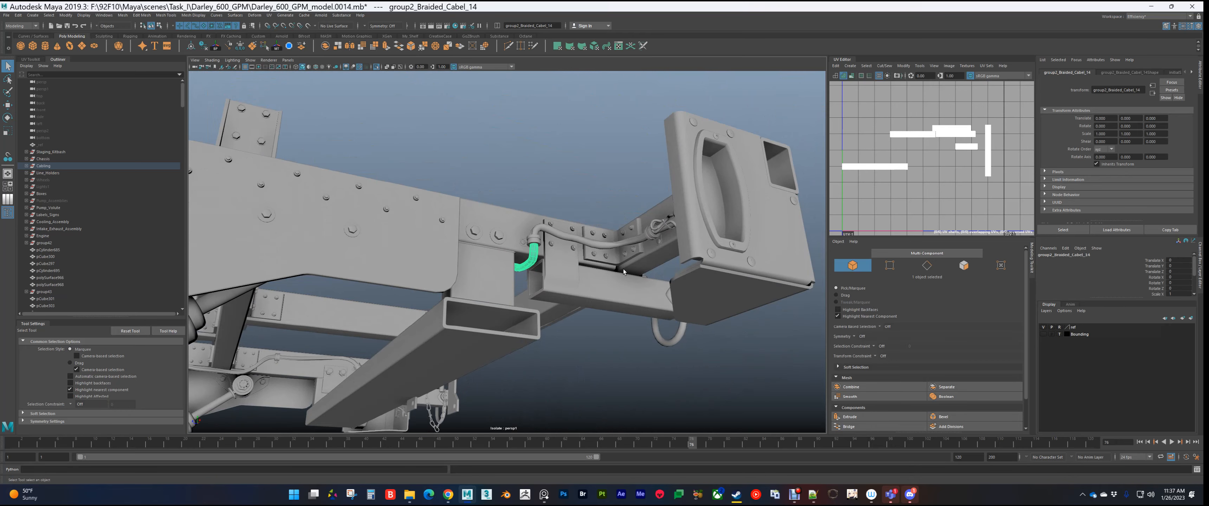
{"action": "left_click", "coordinate": [533, 256]}
{"action": "left_click", "coordinate": [569, 237]}
{"action": "left_click", "coordinate": [599, 325]}
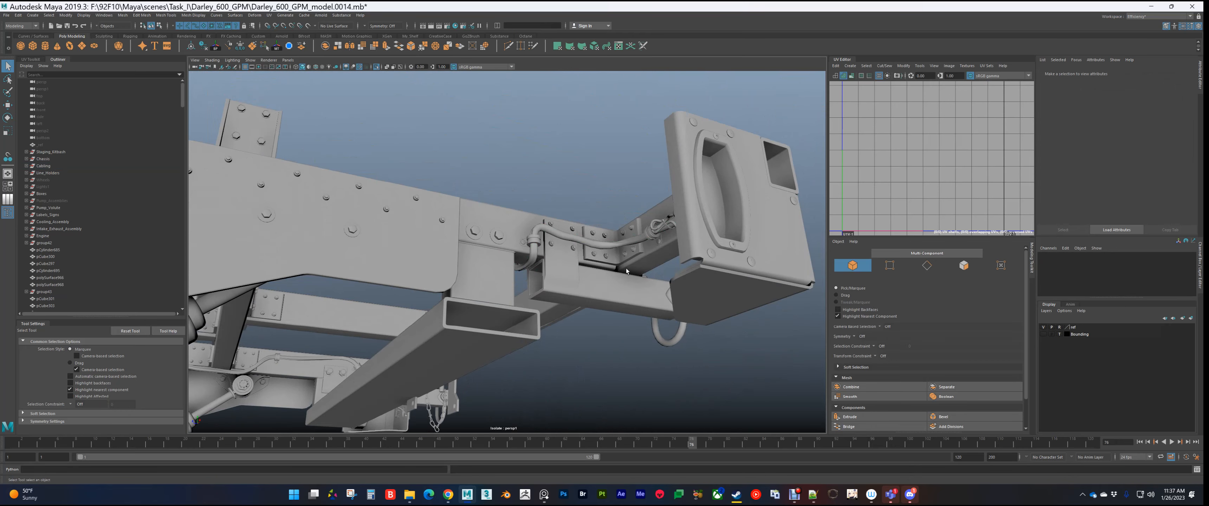
Step: View the whole isolated chassis from above, and follow the cabling beneath its frame rails
{"action": "left_click_drag", "start_coordinate": [626, 271], "coordinate": [582, 202], "text": "alt"}
{"action": "right_click_drag", "start_coordinate": [582, 202], "coordinate": [488, 281], "text": "alt"}
{"action": "middle_click_drag", "start_coordinate": [479, 300], "coordinate": [545, 240], "text": "alt"}
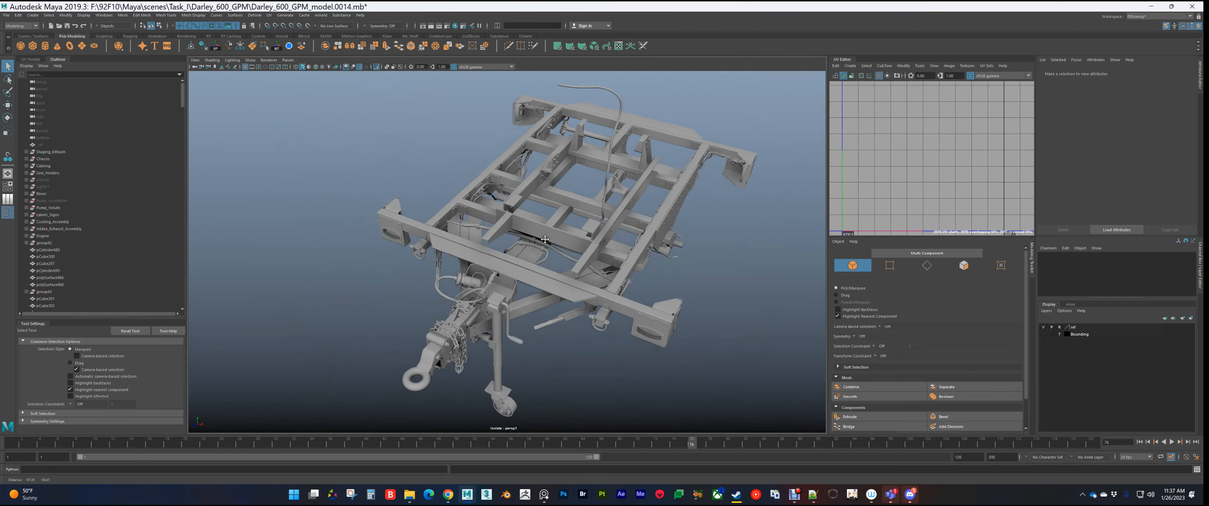
{"action": "right_click_drag", "start_coordinate": [545, 240], "coordinate": [615, 268], "text": "alt"}
{"action": "left_click_drag", "start_coordinate": [512, 263], "coordinate": [550, 284], "text": "alt"}
{"action": "middle_click_drag", "start_coordinate": [550, 285], "coordinate": [565, 205], "text": "alt"}
{"action": "left_click_drag", "start_coordinate": [521, 211], "coordinate": [599, 223], "text": "alt"}
{"action": "middle_click_drag", "start_coordinate": [521, 221], "coordinate": [613, 256], "text": "alt"}
Step: Select Braided_Hose_01 and check its bends and where its end meets the bolted frame bracket
{"action": "left_click", "coordinate": [469, 265]}
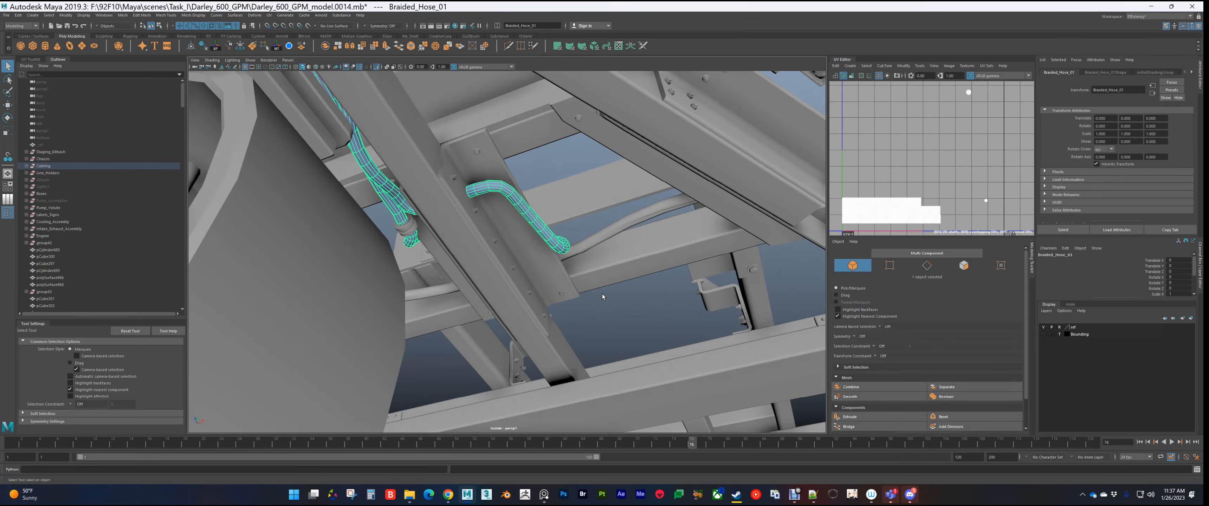
{"action": "left_click", "coordinate": [603, 296]}
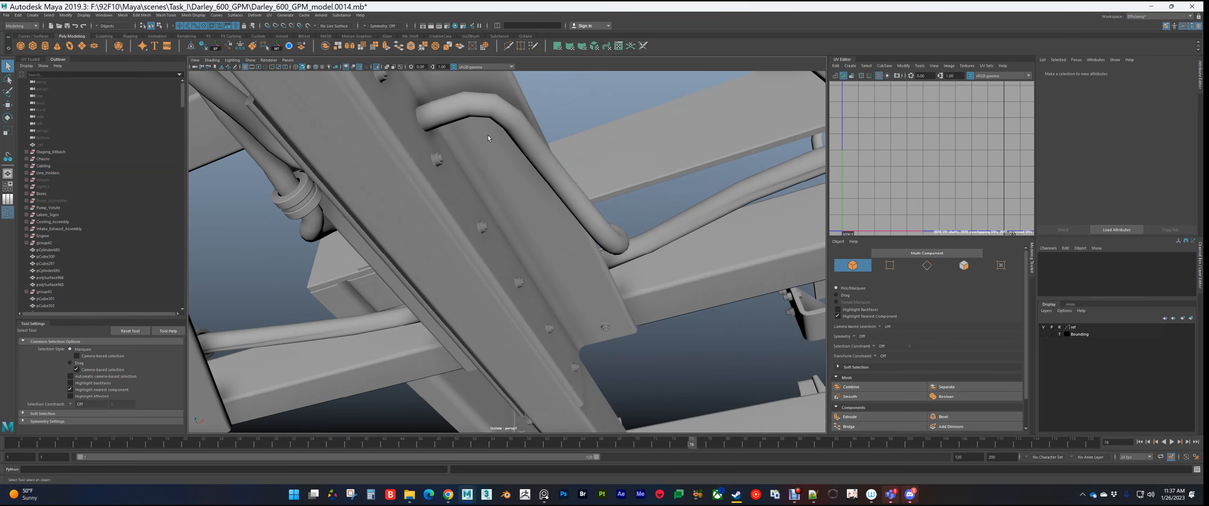
{"action": "left_click", "coordinate": [492, 122]}
{"action": "middle_click_drag", "start_coordinate": [491, 121], "coordinate": [503, 179], "text": "alt"}
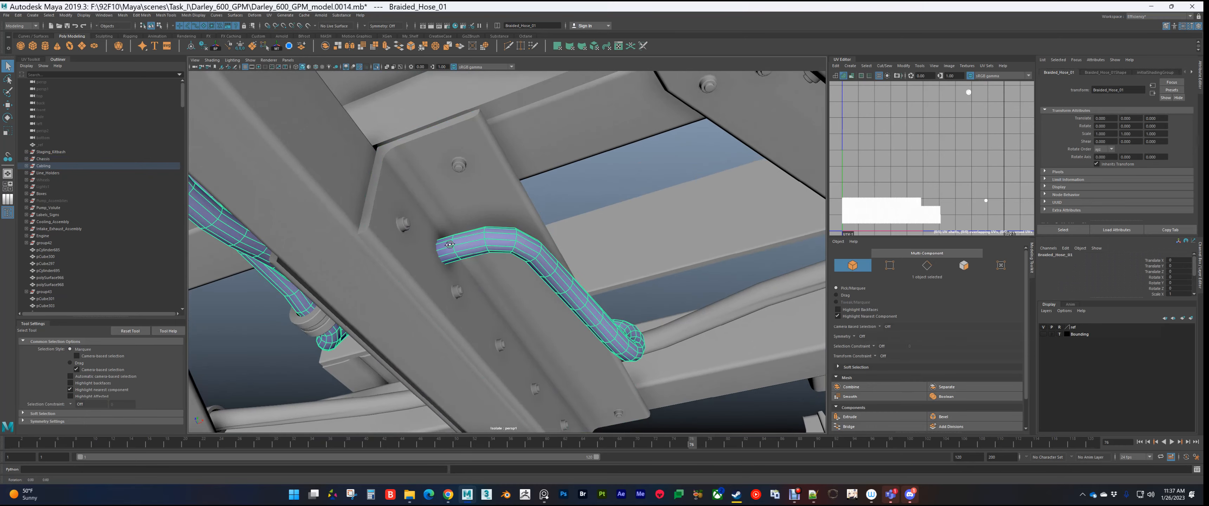
{"action": "left_click_drag", "start_coordinate": [450, 245], "coordinate": [438, 237], "text": "alt"}
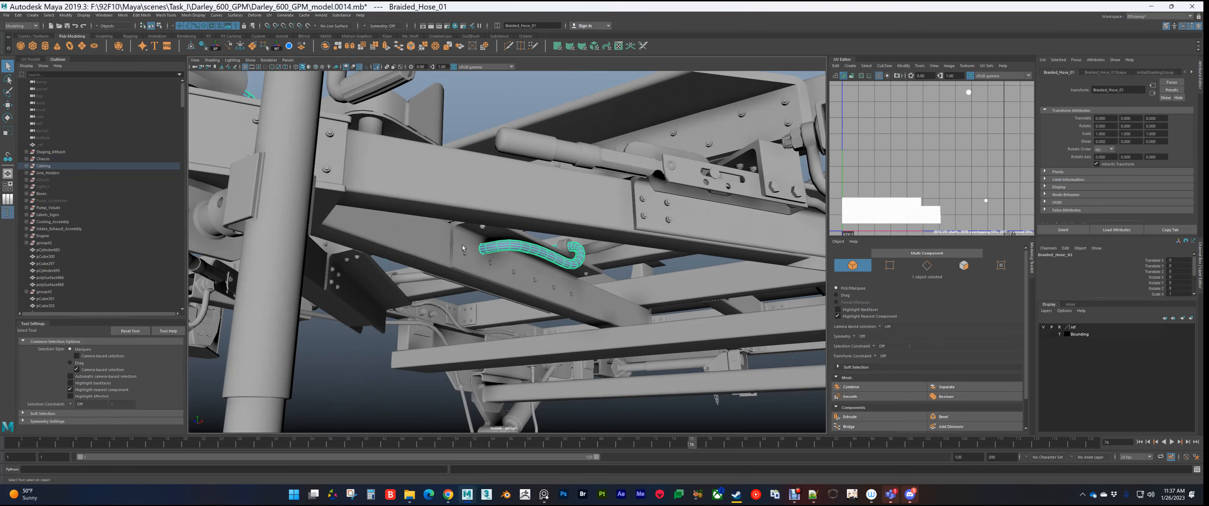
{"action": "left_click_drag", "start_coordinate": [463, 248], "coordinate": [534, 280], "text": "alt"}
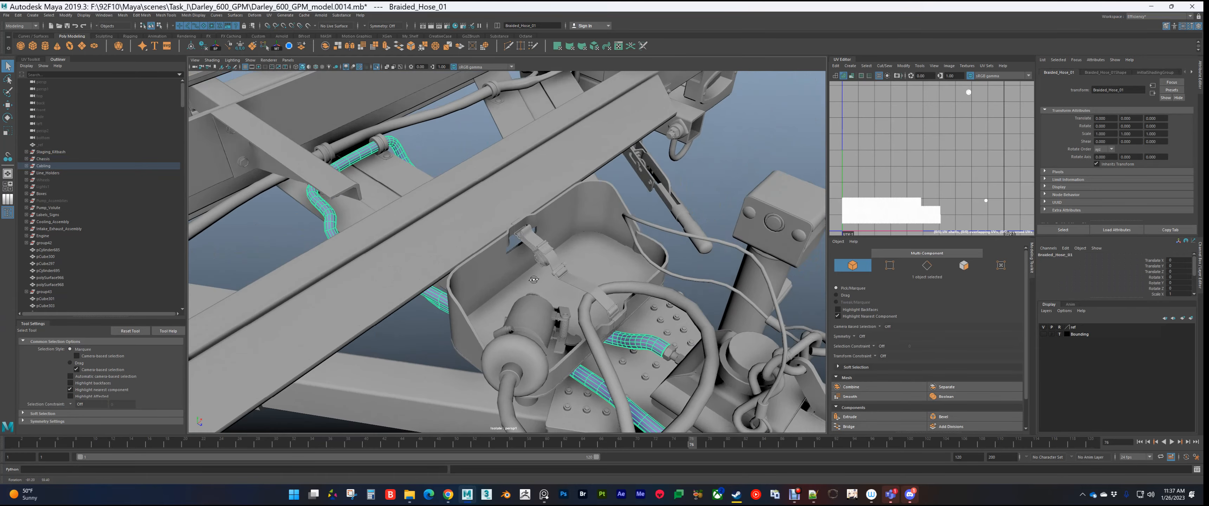
Step: Select Strap_02 in the chassis tray and the zip ties around its folds to check their topology
{"action": "scroll", "coordinate": [568, 281], "scroll_direction": "up", "scroll_amount": 6}
{"action": "left_click", "coordinate": [553, 276]}
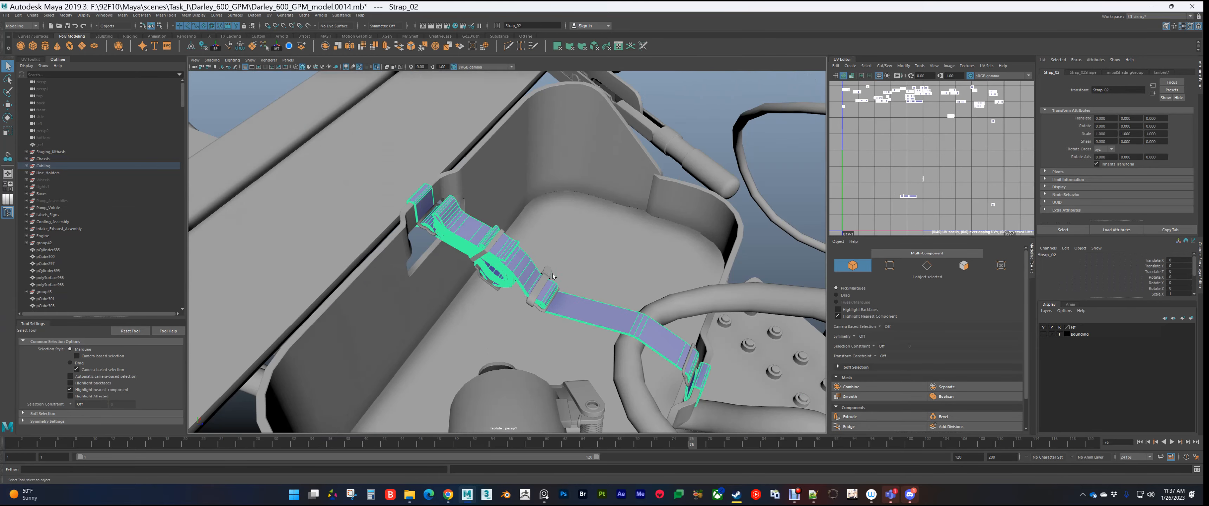
{"action": "left_click_drag", "start_coordinate": [609, 308], "coordinate": [511, 260], "text": "alt"}
{"action": "scroll", "coordinate": [509, 260], "scroll_direction": "up", "scroll_amount": 5}
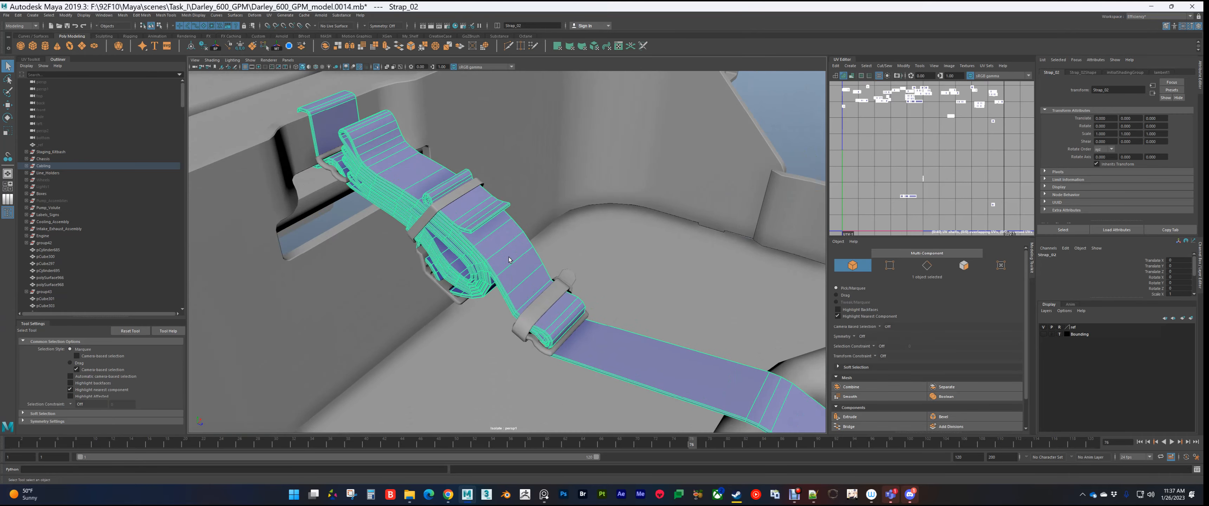
{"action": "scroll", "coordinate": [462, 215], "scroll_direction": "up", "scroll_amount": 3}
{"action": "left_click_drag", "start_coordinate": [520, 253], "coordinate": [535, 239], "text": "alt"}
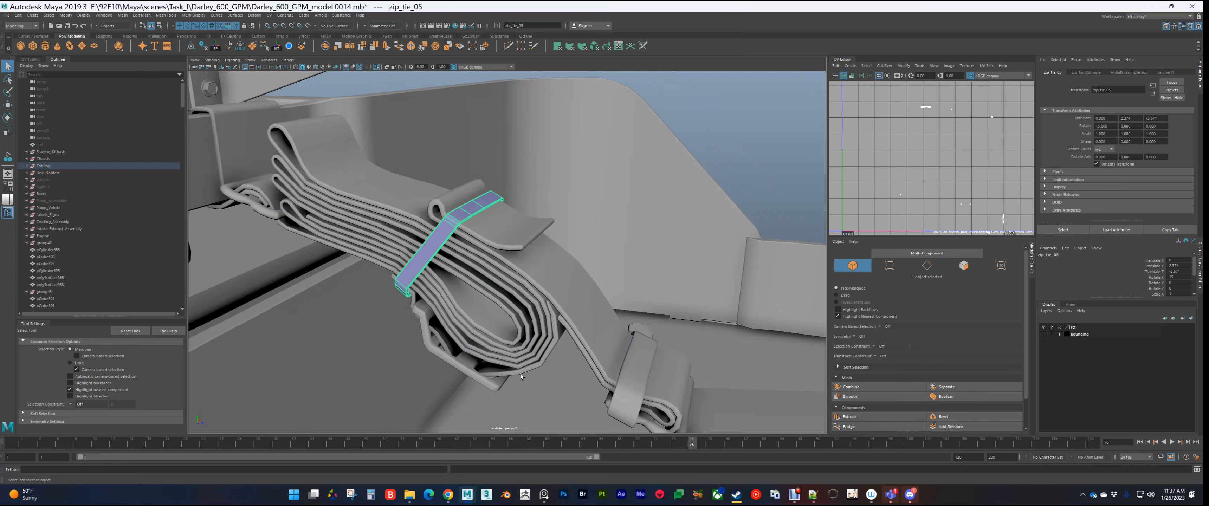
{"action": "left_click_drag", "start_coordinate": [615, 337], "coordinate": [567, 355], "text": "alt"}
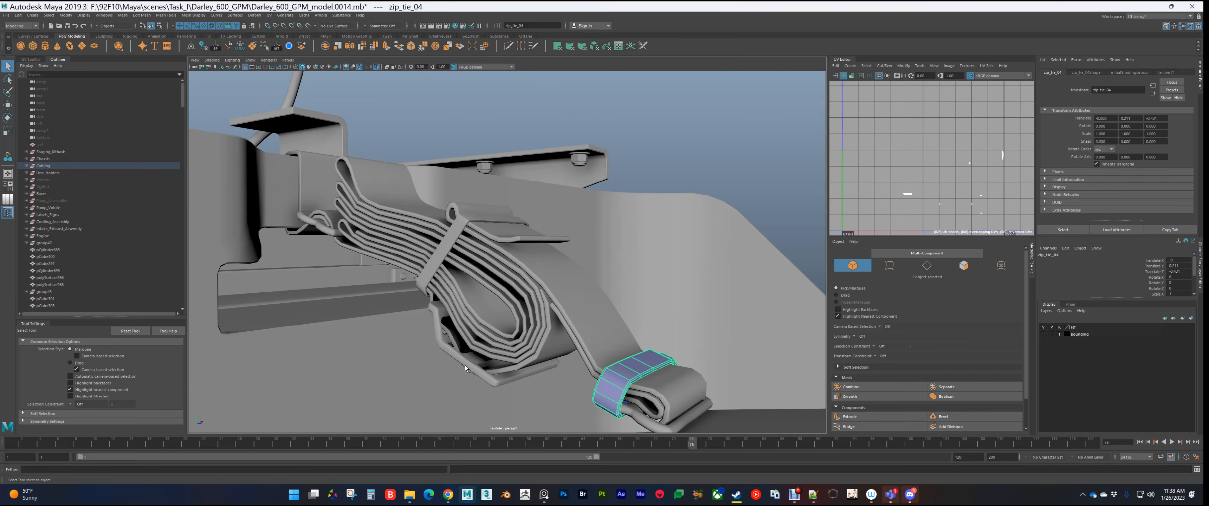
Step: Examine the strap's coiled layers, buckle and underside, and select Strap_02 again to check its edge density
{"action": "left_click", "coordinate": [465, 368]}
{"action": "left_click_drag", "start_coordinate": [467, 366], "coordinate": [451, 276], "text": "alt"}
{"action": "left_click", "coordinate": [440, 276]}
{"action": "left_click", "coordinate": [505, 282]}
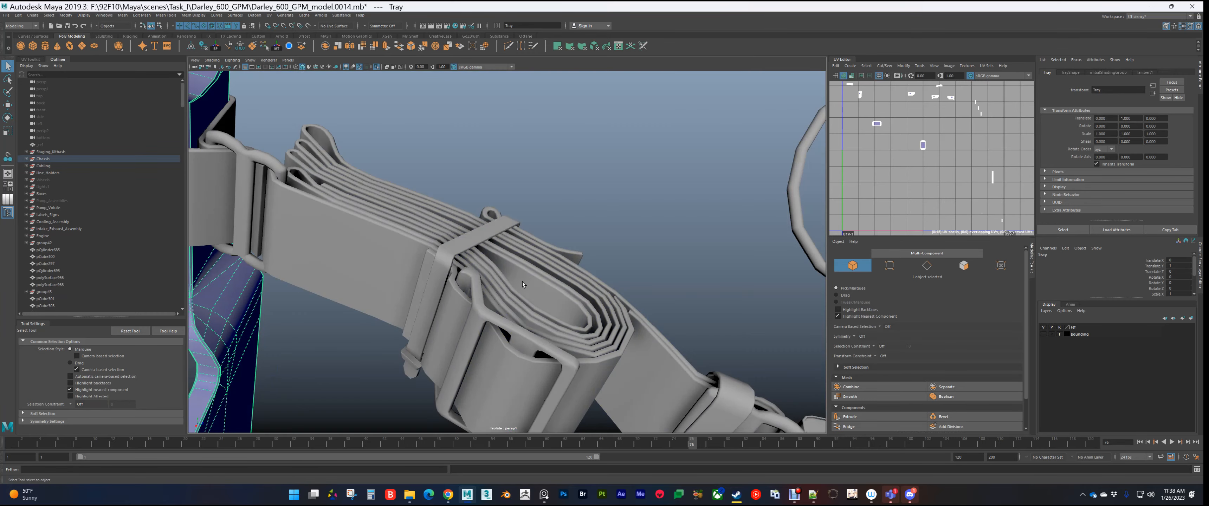
{"action": "left_click_drag", "start_coordinate": [357, 237], "coordinate": [462, 213], "text": "alt"}
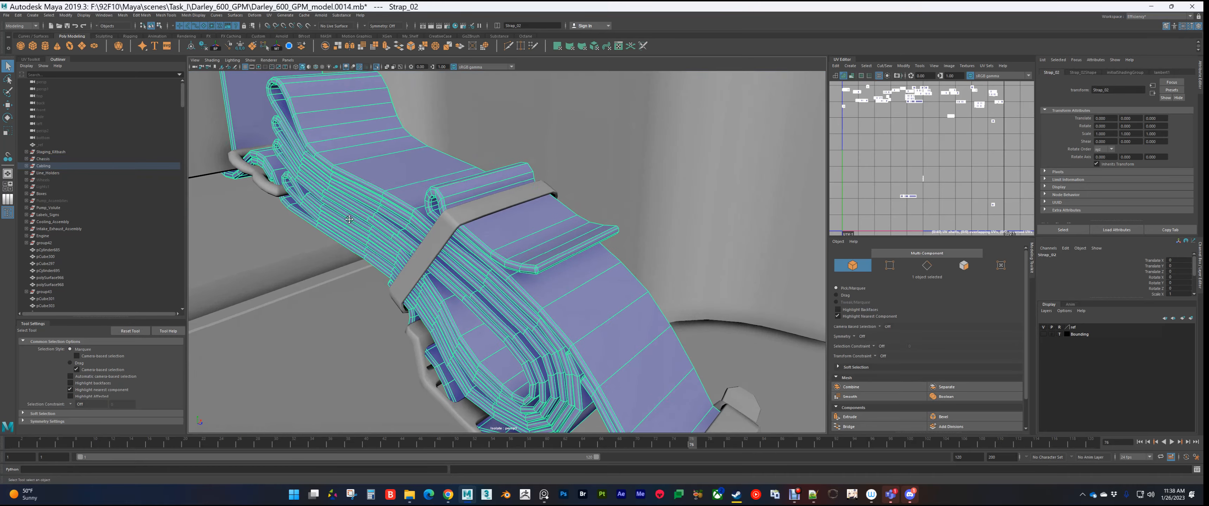
Step: Move off the strap, clear the selection and bring the rest of the trailer model back from the isolated chassis view
{"action": "middle_click_drag", "start_coordinate": [462, 214], "coordinate": [573, 281], "text": "alt"}
{"action": "right_click_drag", "start_coordinate": [572, 281], "coordinate": [390, 253], "text": "alt"}
{"action": "left_click", "coordinate": [587, 187]}
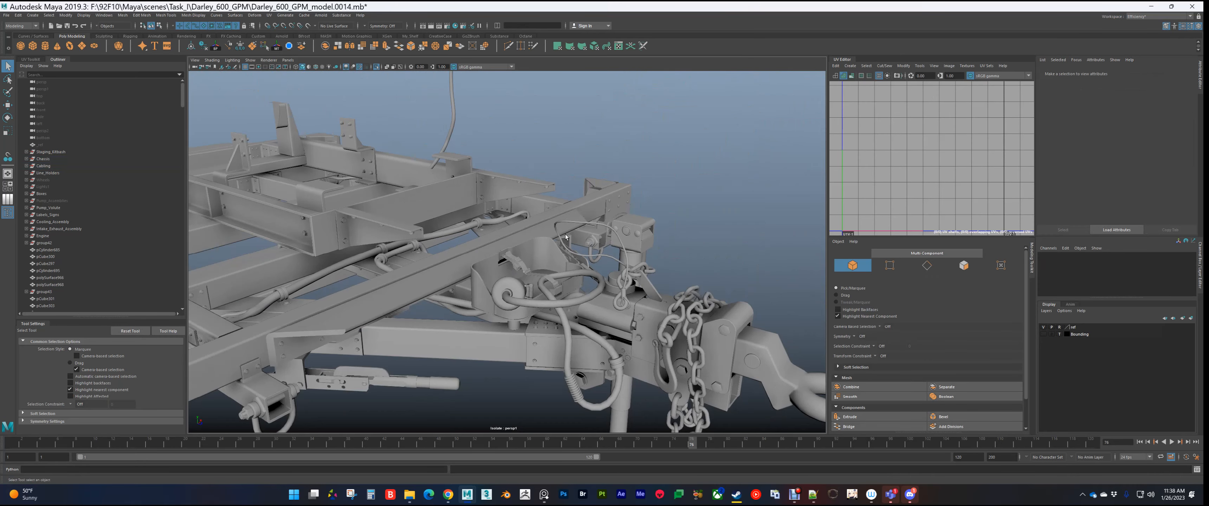
{"action": "key", "text": "ctrl+1"}
Step: View the radiator side and select Elbow_19 and the adjoining pipe to check their edge density and UVs
{"action": "right_click_drag", "start_coordinate": [578, 226], "coordinate": [485, 252], "text": "alt"}
{"action": "middle_click_drag", "start_coordinate": [483, 251], "coordinate": [605, 345], "text": "alt"}
{"action": "left_click_drag", "start_coordinate": [531, 282], "coordinate": [571, 293], "text": "alt"}
{"action": "right_click_drag", "start_coordinate": [409, 248], "coordinate": [531, 225], "text": "alt"}
{"action": "middle_click_drag", "start_coordinate": [510, 202], "coordinate": [587, 296], "text": "alt"}
{"action": "left_click_drag", "start_coordinate": [585, 294], "coordinate": [613, 242], "text": "alt"}
{"action": "left_click", "coordinate": [613, 240]}
{"action": "left_click", "coordinate": [539, 308]}
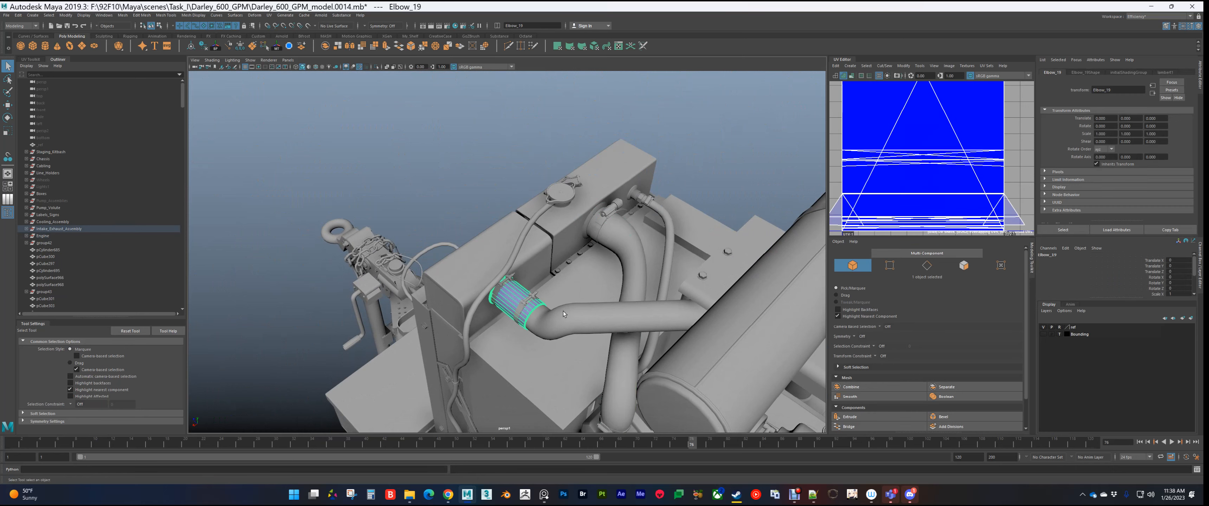
{"action": "left_click", "coordinate": [617, 312]}
Step: Select the hose clamp polySurface907 on the upper radiator pipe, and inspect it and the clamps around the elbow
{"action": "middle_click_drag", "start_coordinate": [620, 214], "coordinate": [601, 194], "text": "alt"}
{"action": "mouse_move", "coordinate": [579, 207]}
{"action": "left_mouse_down", "text": "alt"}
{"action": "mouse_move", "coordinate": [644, 214]}
{"action": "mouse_move", "coordinate": [589, 212]}
{"action": "left_mouse_up", "text": "alt"}
{"action": "scroll", "coordinate": [505, 280], "scroll_direction": "up", "scroll_amount": 10}
{"action": "scroll", "coordinate": [390, 271], "scroll_direction": "down", "scroll_amount": 4}
{"action": "left_click_drag", "start_coordinate": [474, 226], "coordinate": [493, 263], "text": "alt"}
{"action": "middle_click_drag", "start_coordinate": [605, 179], "coordinate": [530, 273], "text": "alt"}
{"action": "left_click", "coordinate": [573, 262]}
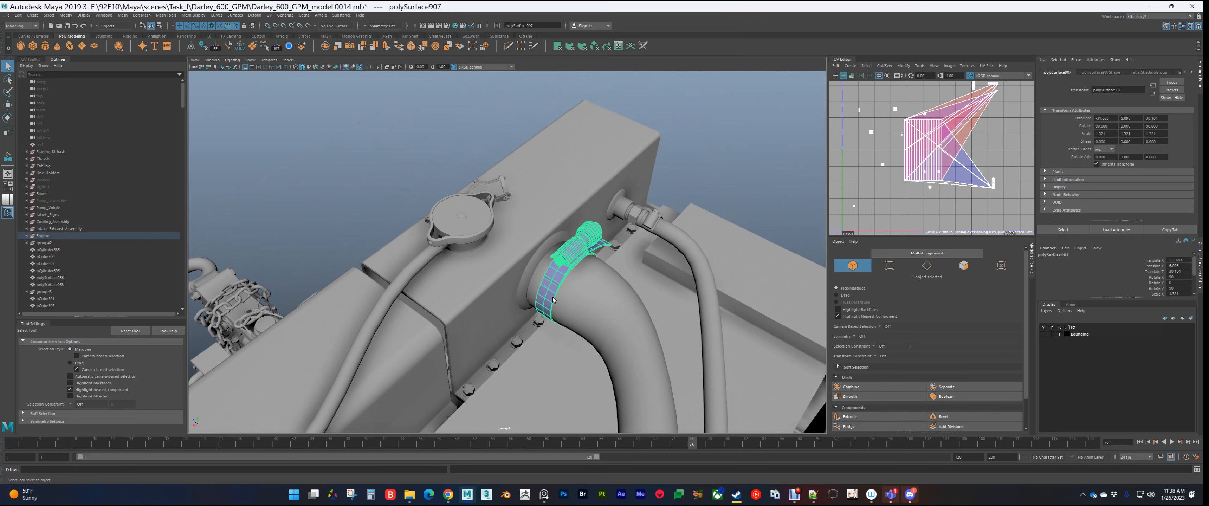
{"action": "middle_click_drag", "start_coordinate": [475, 383], "coordinate": [537, 286], "text": "alt"}
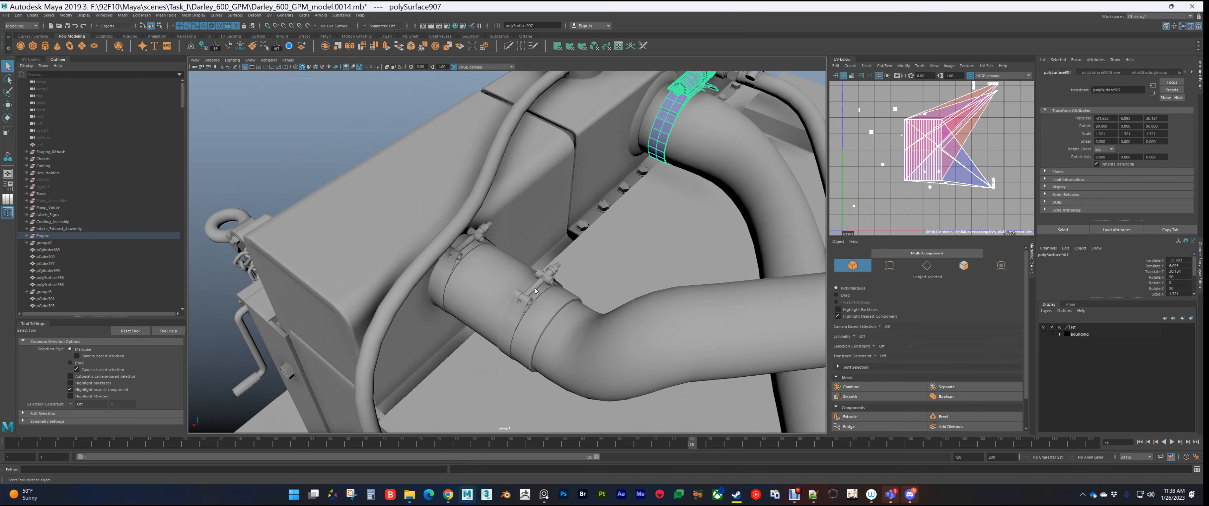
Step: Look over the intake piping above the engine and select the turbo inlet clamp polySurface708
{"action": "scroll", "coordinate": [557, 284], "scroll_direction": "down", "scroll_amount": 4}
{"action": "scroll", "coordinate": [557, 284], "scroll_direction": "down", "scroll_amount": 6}
{"action": "middle_click_drag", "start_coordinate": [686, 356], "coordinate": [561, 263], "text": "alt"}
{"action": "left_click_drag", "start_coordinate": [575, 248], "coordinate": [596, 211], "text": "alt"}
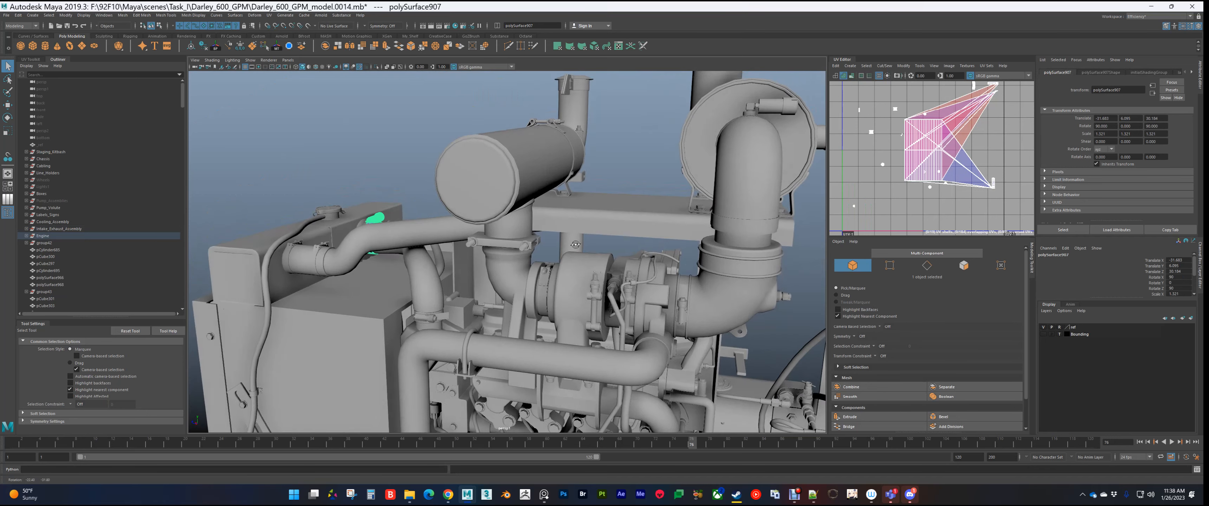
{"action": "middle_click_drag", "start_coordinate": [585, 277], "coordinate": [525, 264], "text": "alt"}
{"action": "scroll", "coordinate": [525, 264], "scroll_direction": "up", "scroll_amount": 6}
{"action": "left_click", "coordinate": [406, 266]}
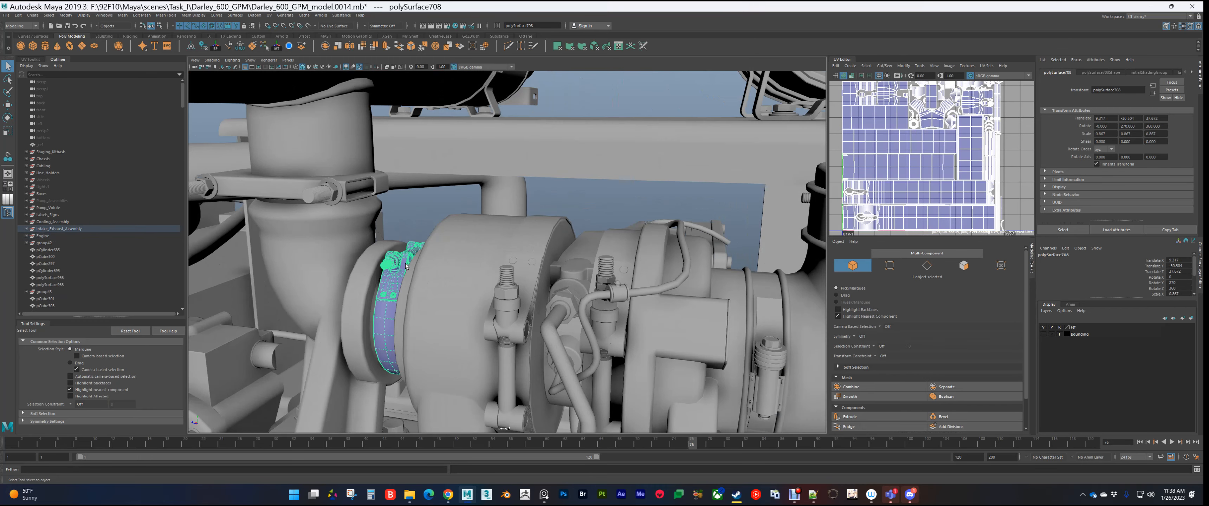
{"action": "middle_click_drag", "start_coordinate": [423, 271], "coordinate": [519, 285], "text": "alt"}
Step: Enlarge the UV Editor and compare the selected clamp's UV layout with its mesh
{"action": "scroll", "coordinate": [868, 200], "scroll_direction": "down", "scroll_amount": 4}
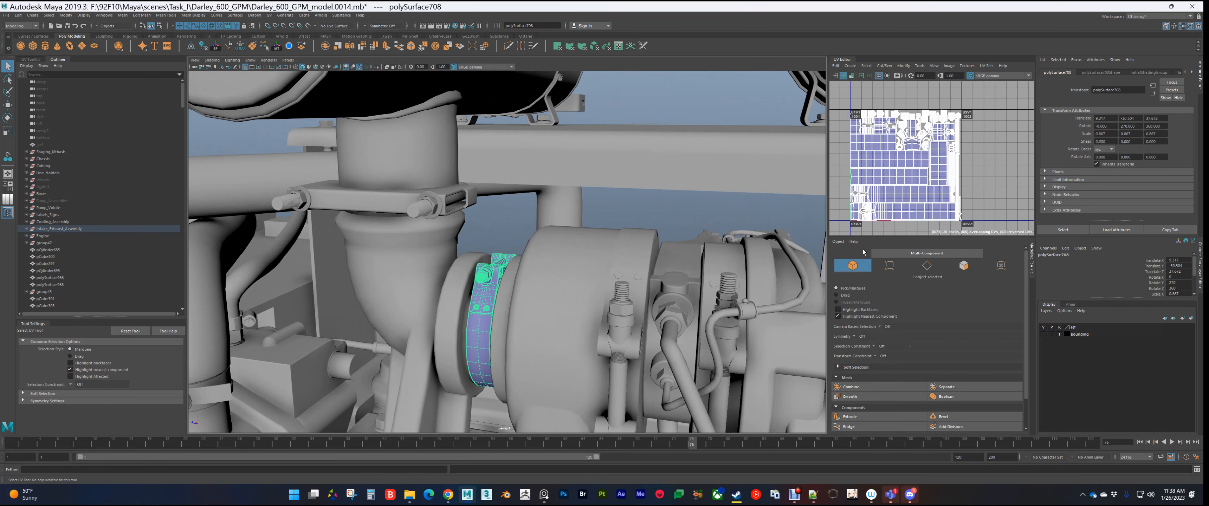
{"action": "left_click_drag", "start_coordinate": [843, 280], "coordinate": [844, 293]}
{"action": "scroll", "coordinate": [888, 214], "scroll_direction": "up", "scroll_amount": 5}
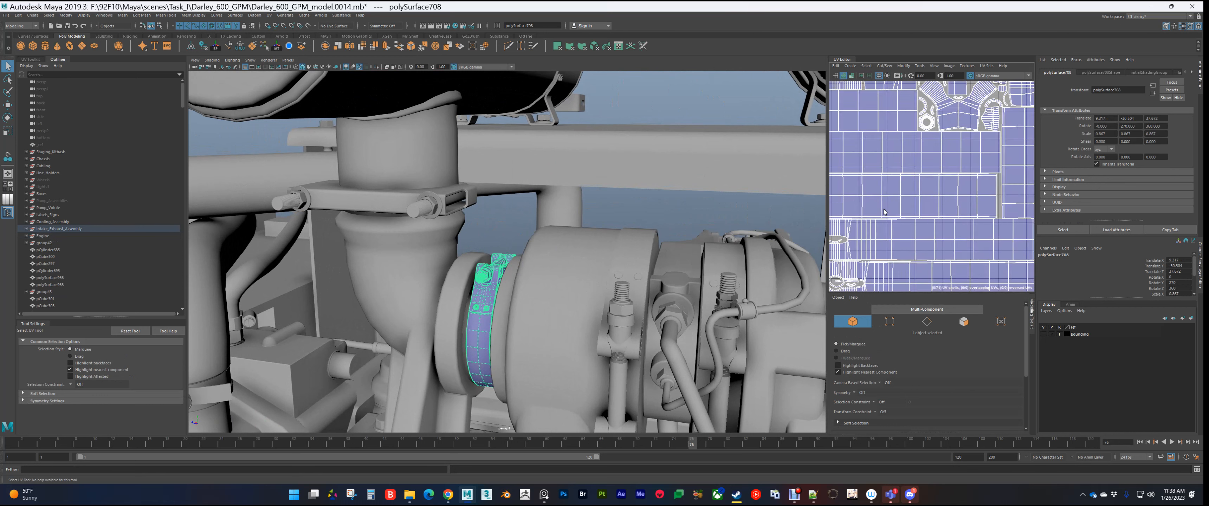
{"action": "scroll", "coordinate": [888, 214], "scroll_direction": "down", "scroll_amount": 3}
{"action": "middle_click_drag", "start_coordinate": [889, 209], "coordinate": [909, 223], "text": "alt"}
{"action": "scroll", "coordinate": [909, 220], "scroll_direction": "up", "scroll_amount": 2}
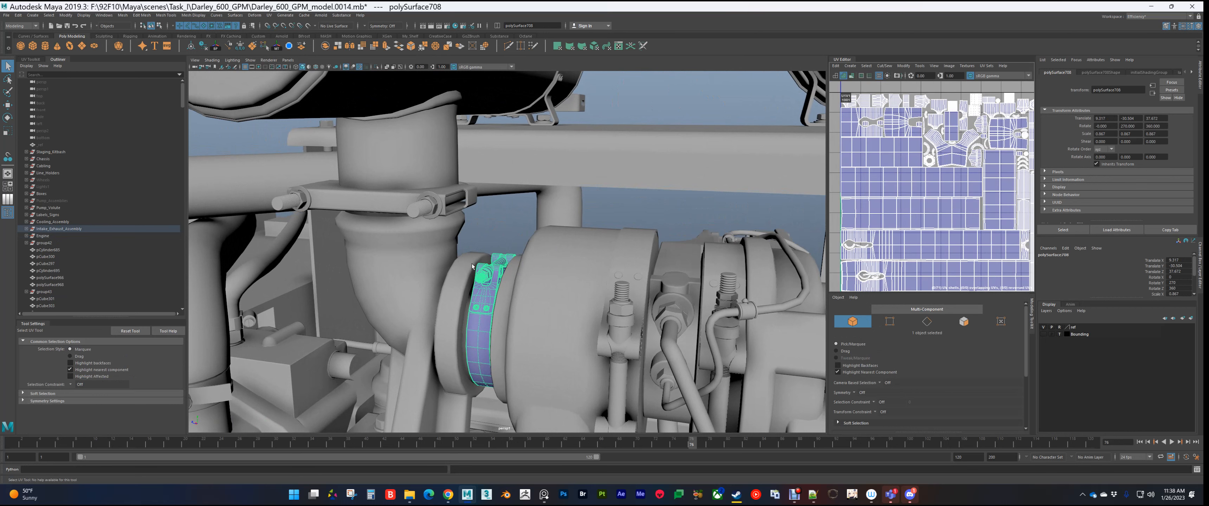
{"action": "left_click_drag", "start_coordinate": [494, 312], "coordinate": [529, 270], "text": "alt"}
{"action": "scroll", "coordinate": [529, 270], "scroll_direction": "down", "scroll_amount": 5}
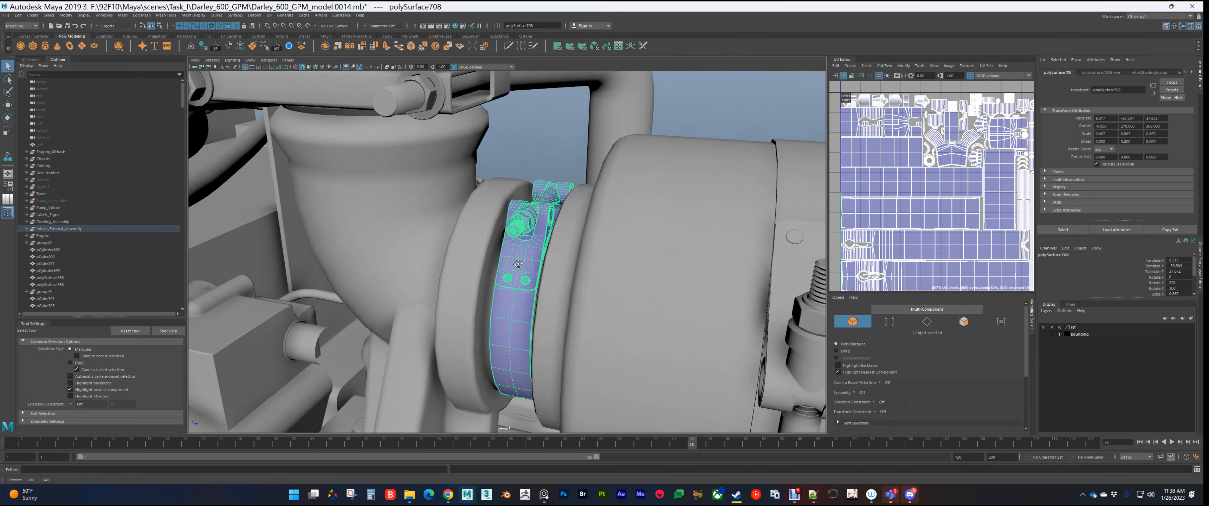
Step: Select turbo housing clamps polySurface911 and polySurface716 and inspect their bolts and bands for topology and UVs
{"action": "left_click_drag", "start_coordinate": [508, 210], "coordinate": [537, 223], "text": "alt"}
{"action": "left_click", "coordinate": [538, 223]}
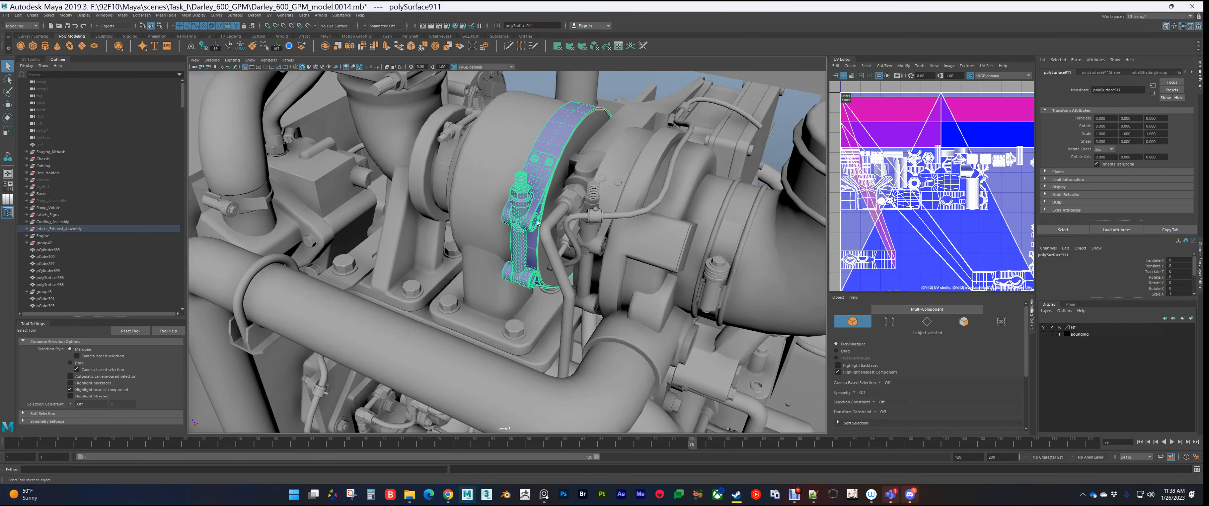
{"action": "middle_click_drag", "start_coordinate": [696, 289], "coordinate": [587, 247], "text": "alt"}
{"action": "left_click", "coordinate": [608, 248]}
{"action": "right_click_drag", "start_coordinate": [587, 248], "coordinate": [723, 263], "text": "alt"}
{"action": "middle_click_drag", "start_coordinate": [723, 264], "coordinate": [515, 260], "text": "alt"}
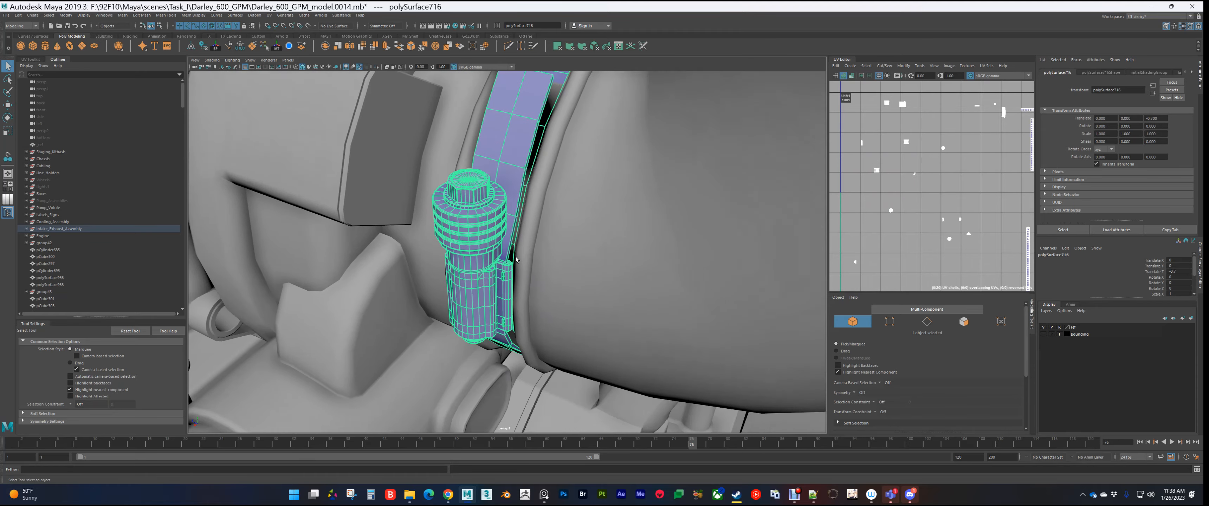
{"action": "left_click_drag", "start_coordinate": [476, 228], "coordinate": [535, 244], "text": "alt"}
{"action": "scroll", "coordinate": [541, 248], "scroll_direction": "down", "scroll_amount": 8}
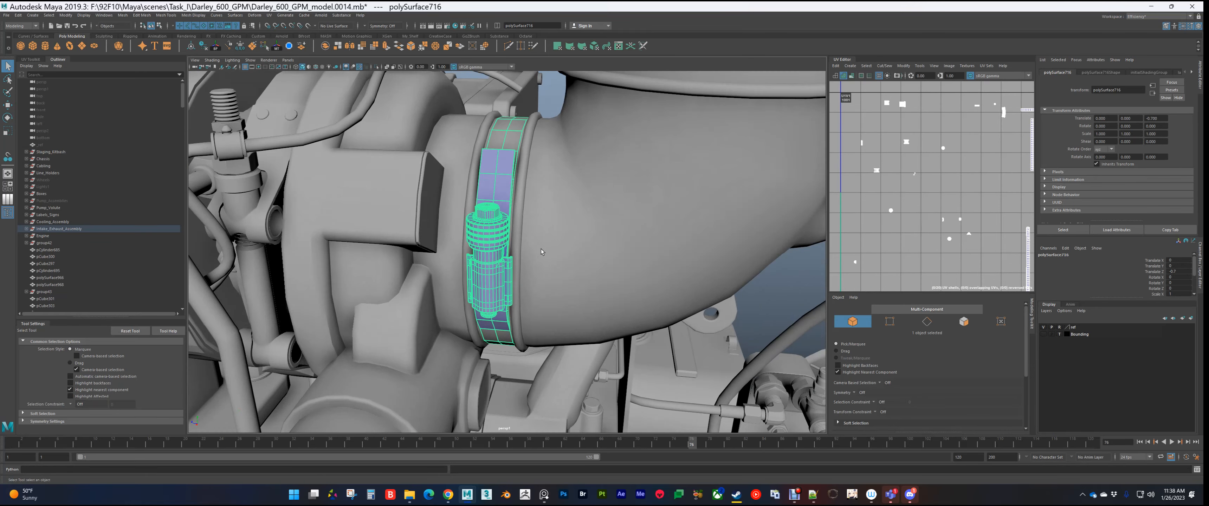
Step: Inspect the exhaust manifold side of the engine and select polySurface987 to check its topology
{"action": "middle_click_drag", "start_coordinate": [542, 249], "coordinate": [659, 167], "text": "alt"}
{"action": "middle_click_drag", "start_coordinate": [460, 348], "coordinate": [540, 235], "text": "alt"}
{"action": "scroll", "coordinate": [533, 213], "scroll_direction": "up", "scroll_amount": 8}
{"action": "scroll", "coordinate": [540, 235], "scroll_direction": "down", "scroll_amount": 5}
{"action": "left_click_drag", "start_coordinate": [540, 235], "coordinate": [517, 272], "text": "alt"}
{"action": "left_click", "coordinate": [540, 263]}
{"action": "key", "text": "f"}
{"action": "left_click", "coordinate": [502, 207]}
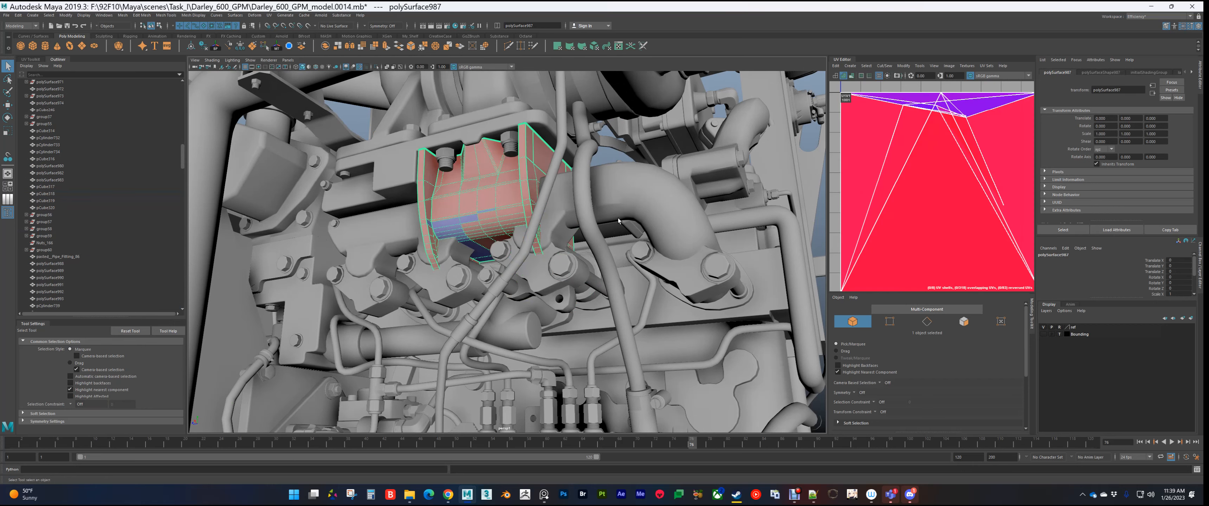
{"action": "left_click_drag", "start_coordinate": [502, 207], "coordinate": [553, 275], "text": "alt"}
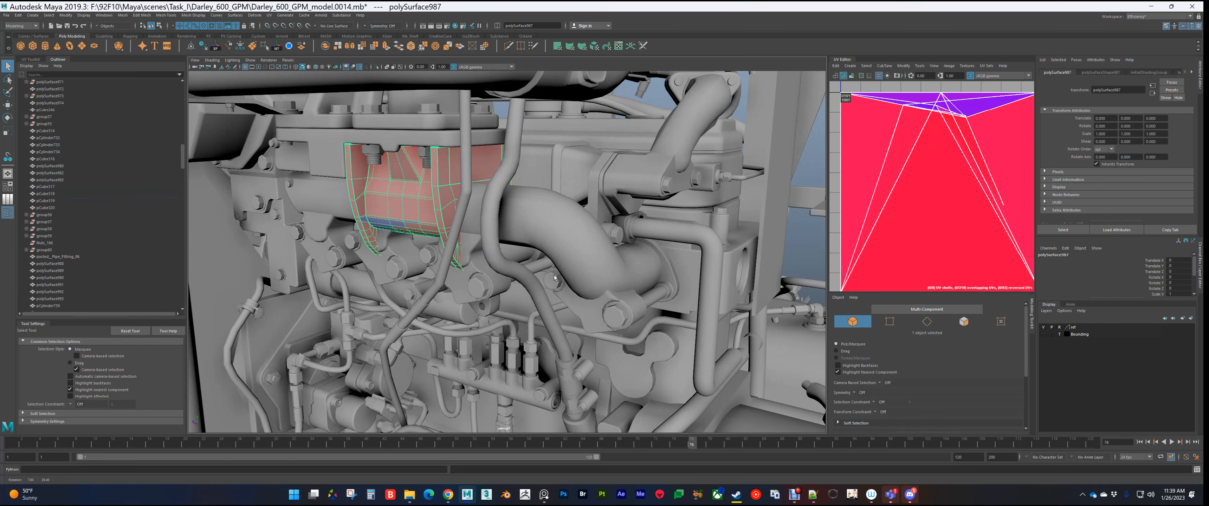
Step: Select the curved manifold pipe polySurface980 and check its bend and edge flow
{"action": "left_click", "coordinate": [558, 231]}
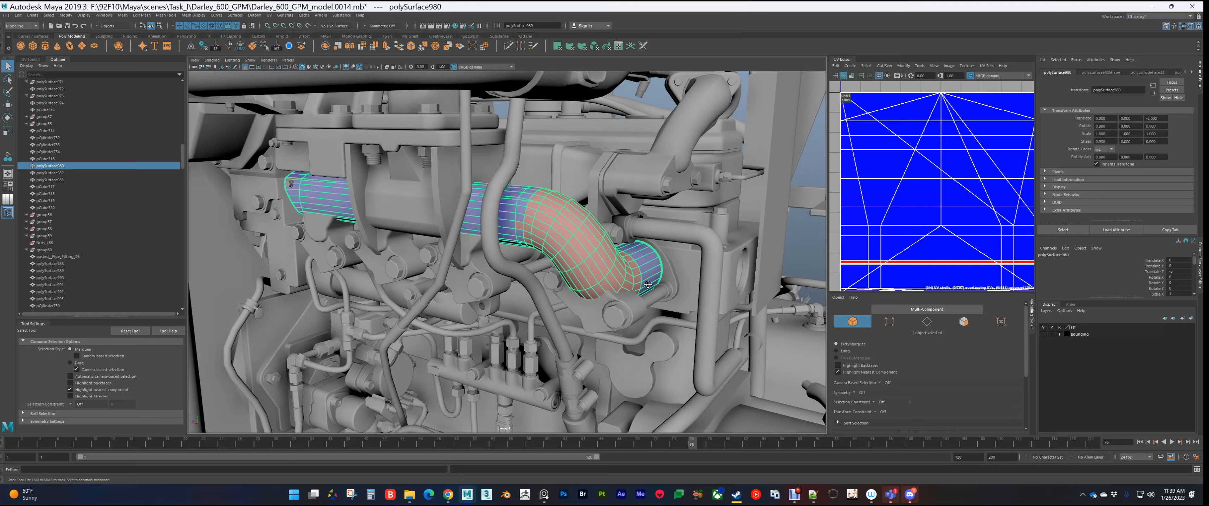
{"action": "middle_click_drag", "start_coordinate": [648, 284], "coordinate": [575, 271], "text": "alt"}
{"action": "left_click_drag", "start_coordinate": [575, 271], "coordinate": [595, 253], "text": "alt"}
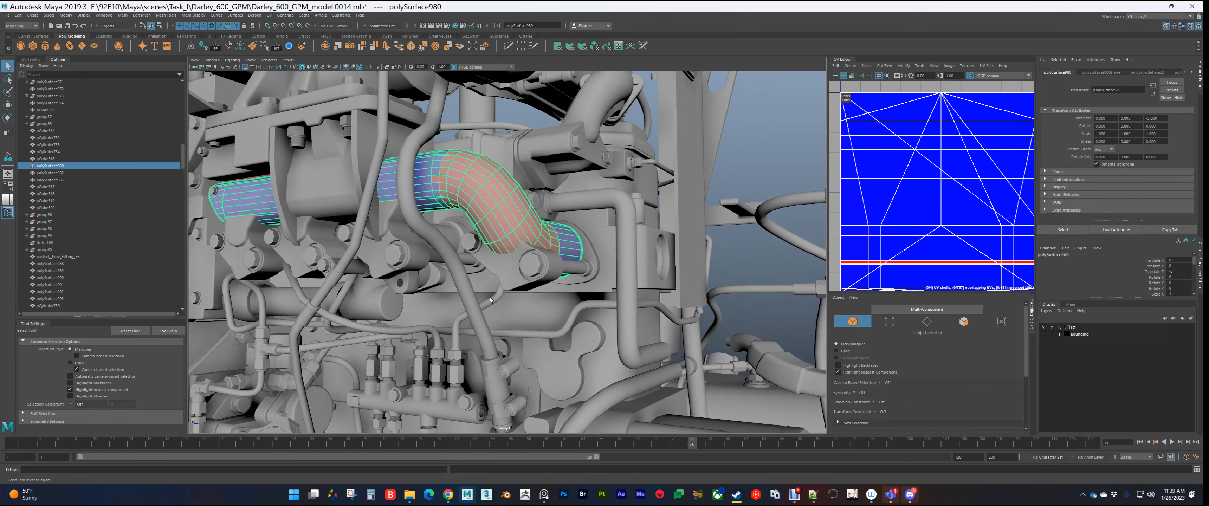
Step: Select the bolted pipe flange pCube318 and examine the matching flanges and bolts along the engine block
{"action": "scroll", "coordinate": [490, 299], "scroll_direction": "down", "scroll_amount": 3}
{"action": "middle_click_drag", "start_coordinate": [490, 300], "coordinate": [631, 277], "text": "alt"}
{"action": "scroll", "coordinate": [631, 277], "scroll_direction": "up", "scroll_amount": 3}
{"action": "left_click", "coordinate": [628, 259]}
{"action": "scroll", "coordinate": [496, 259], "scroll_direction": "up", "scroll_amount": 4}
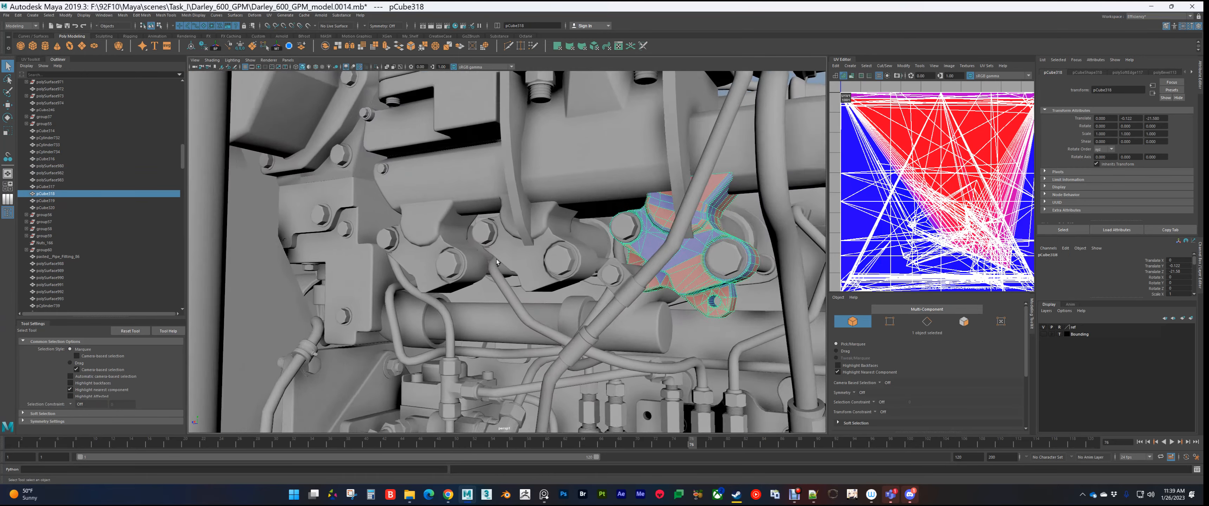
{"action": "left_click_drag", "start_coordinate": [497, 259], "coordinate": [570, 265], "text": "alt"}
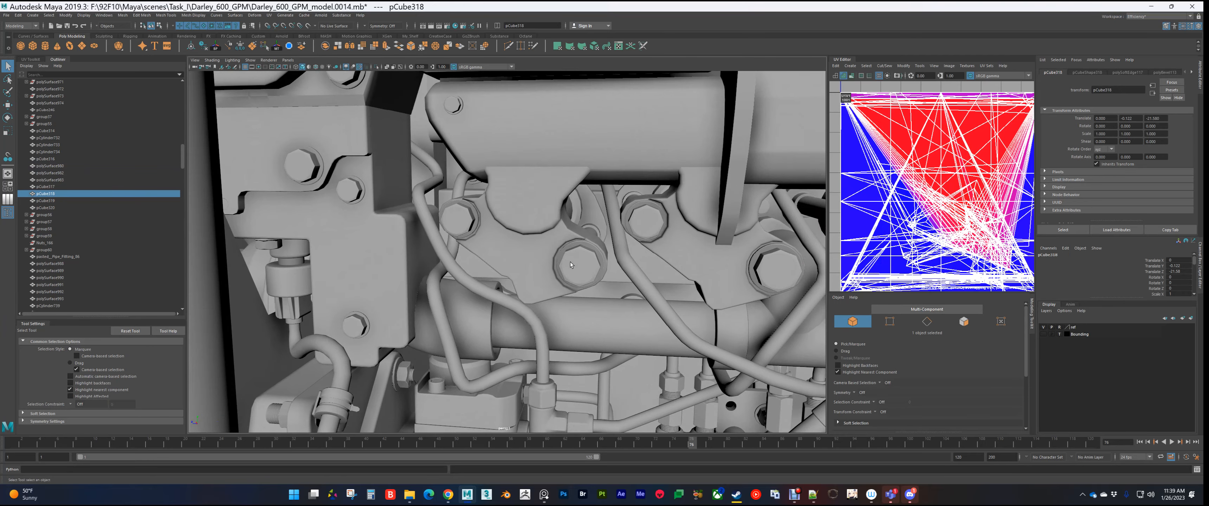
{"action": "scroll", "coordinate": [571, 263], "scroll_direction": "up", "scroll_amount": 3}
{"action": "middle_click_drag", "start_coordinate": [550, 273], "coordinate": [403, 249], "text": "alt"}
{"action": "scroll", "coordinate": [461, 254], "scroll_direction": "up", "scroll_amount": 1}
{"action": "scroll", "coordinate": [558, 295], "scroll_direction": "down", "scroll_amount": 8}
{"action": "left_click_drag", "start_coordinate": [462, 253], "coordinate": [563, 270], "text": "alt"}
Step: Isolate the pipe housing polySurface947, check its shading and wireframe, and show the rest of the engine again
{"action": "left_click", "coordinate": [557, 281]}
{"action": "left_click", "coordinate": [509, 206]}
{"action": "key", "text": "ctrl+1"}
{"action": "left_click", "coordinate": [513, 360]}
{"action": "scroll", "coordinate": [567, 277], "scroll_direction": "up", "scroll_amount": 5}
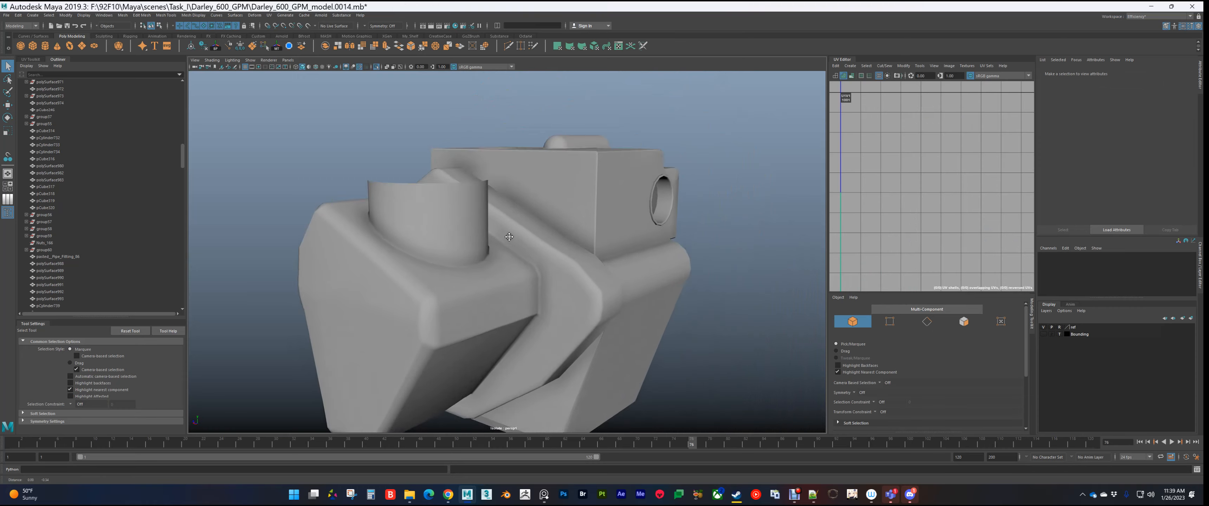
{"action": "left_click", "coordinate": [584, 240]}
{"action": "left_click_drag", "start_coordinate": [561, 195], "coordinate": [527, 259], "text": "alt"}
{"action": "scroll", "coordinate": [555, 278], "scroll_direction": "down", "scroll_amount": 8}
{"action": "scroll", "coordinate": [527, 259], "scroll_direction": "down", "scroll_amount": 4}
{"action": "key", "text": "ctrl+1"}
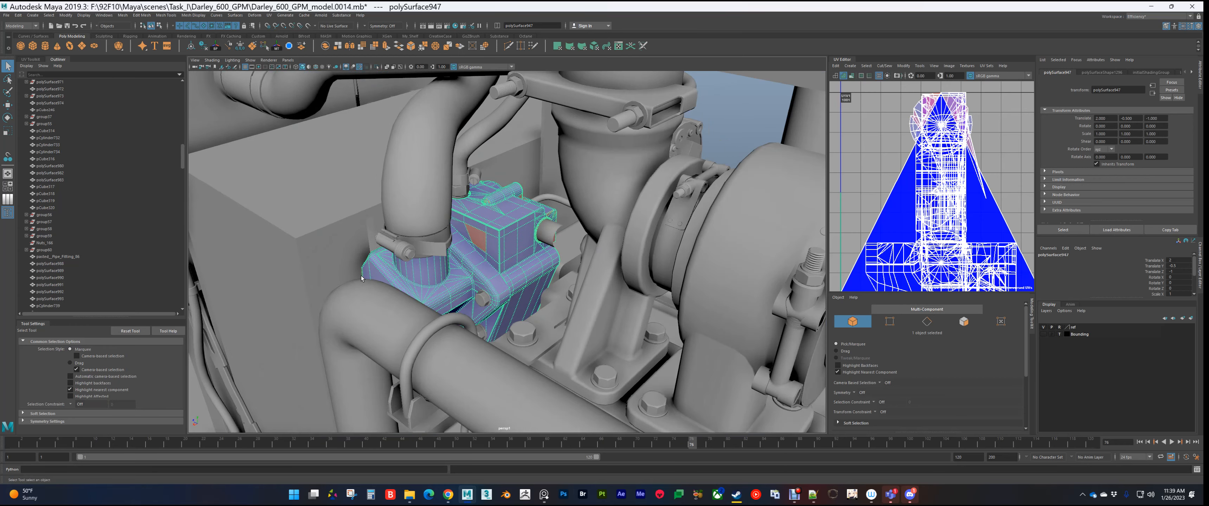
Step: Select Back_Panel beside the engine and isolate it
{"action": "middle_click_drag", "start_coordinate": [361, 276], "coordinate": [526, 247], "text": "alt"}
{"action": "left_click_drag", "start_coordinate": [526, 246], "coordinate": [571, 226], "text": "alt"}
{"action": "left_click", "coordinate": [469, 206]}
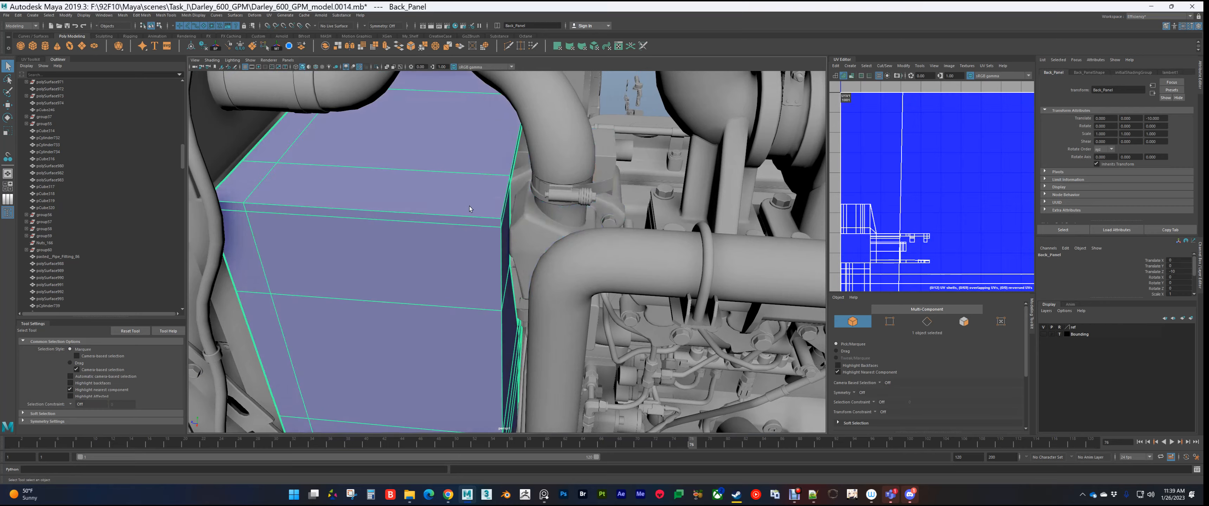
{"action": "scroll", "coordinate": [474, 244], "scroll_direction": "down", "scroll_amount": 5}
{"action": "left_click_drag", "start_coordinate": [477, 260], "coordinate": [479, 341], "text": "alt"}
{"action": "key", "text": "ctrl+1"}
{"action": "middle_click_drag", "start_coordinate": [479, 341], "coordinate": [358, 342], "text": "alt"}
{"action": "scroll", "coordinate": [358, 342], "scroll_direction": "down", "scroll_amount": 3}
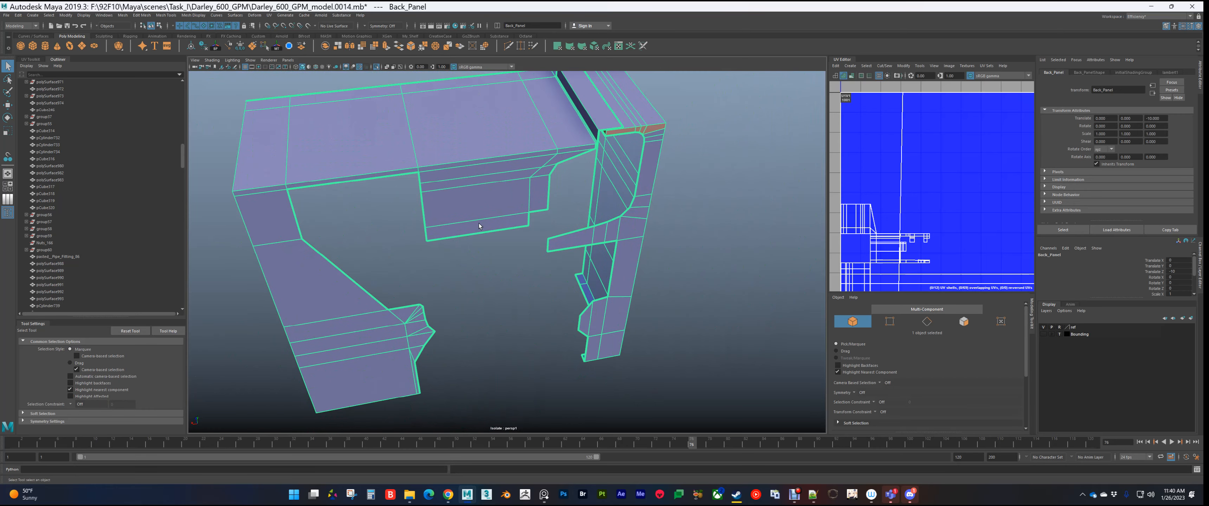
Step: Examine the isolated panel's cutouts and edge flow from several angles, and show the whole model again
{"action": "left_click_drag", "start_coordinate": [511, 203], "coordinate": [422, 216], "text": "alt"}
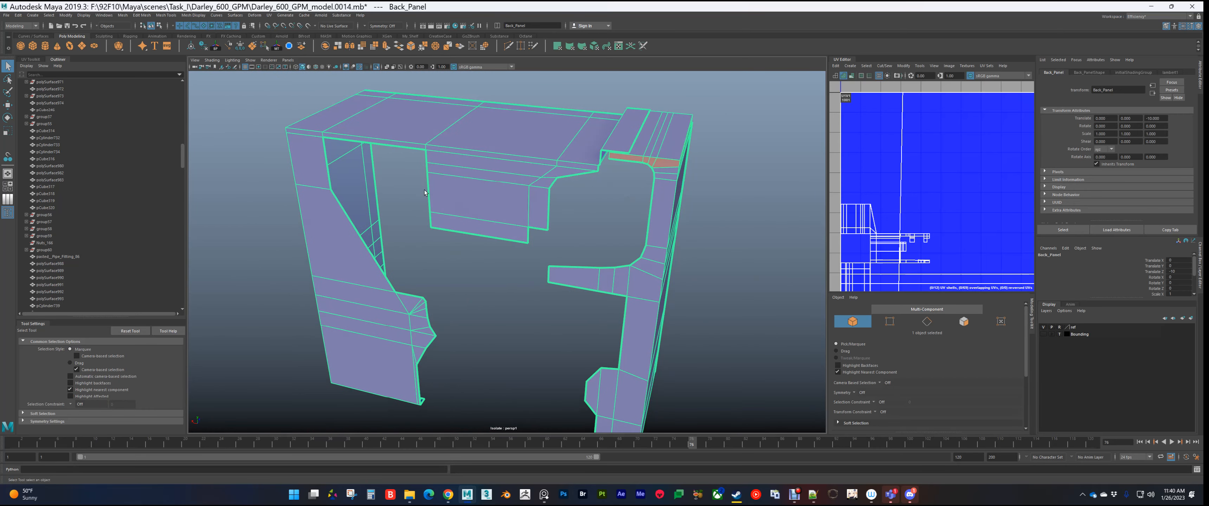
{"action": "middle_click_drag", "start_coordinate": [605, 330], "coordinate": [544, 358], "text": "alt"}
{"action": "scroll", "coordinate": [505, 257], "scroll_direction": "up", "scroll_amount": 5}
{"action": "scroll", "coordinate": [505, 257], "scroll_direction": "down", "scroll_amount": 5}
{"action": "left_click_drag", "start_coordinate": [556, 239], "coordinate": [534, 276], "text": "alt"}
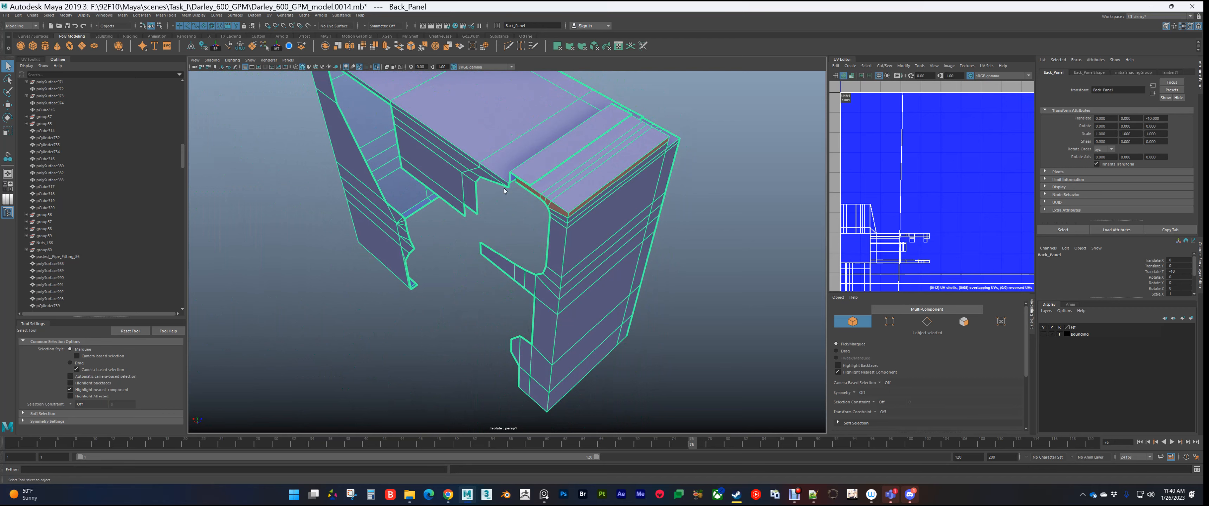
{"action": "left_click_drag", "start_coordinate": [573, 266], "coordinate": [560, 259], "text": "alt"}
{"action": "key", "text": "ctrl+1"}
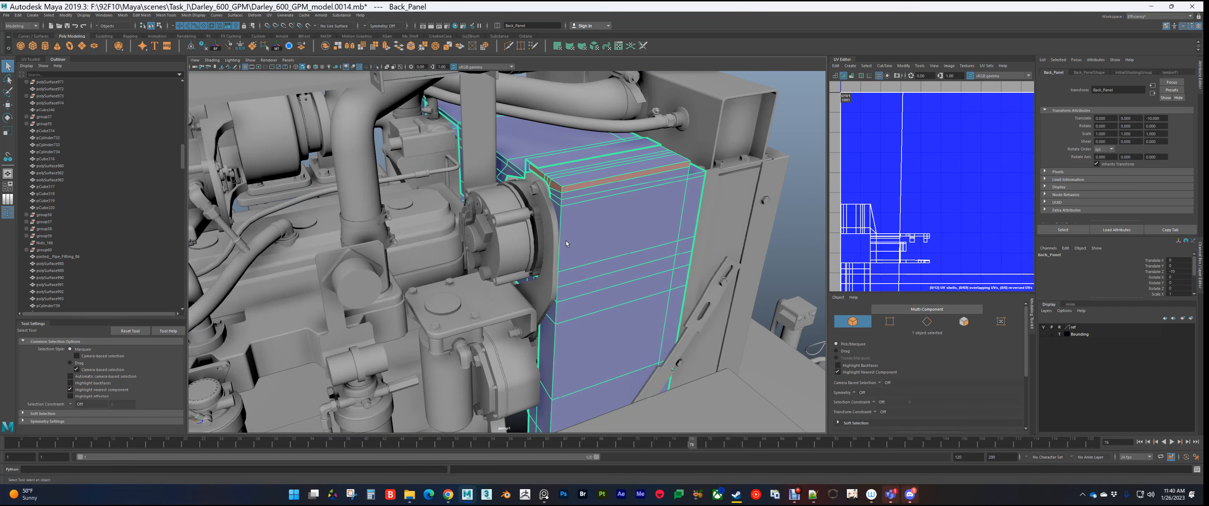
Step: Select the round bolted engine part pCylinder518 next to the panel and isolate it
{"action": "middle_click_drag", "start_coordinate": [566, 241], "coordinate": [563, 272], "text": "alt"}
{"action": "scroll", "coordinate": [500, 254], "scroll_direction": "up", "scroll_amount": 4}
{"action": "left_click", "coordinate": [504, 263]}
{"action": "scroll", "coordinate": [515, 284], "scroll_direction": "up", "scroll_amount": 2}
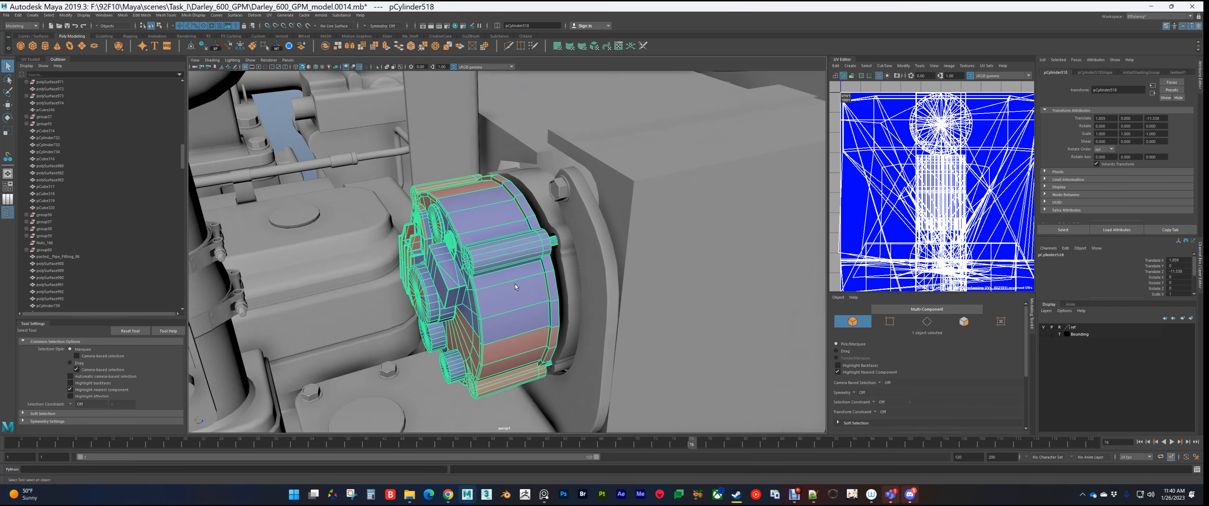
{"action": "key", "text": "ctrl+1"}
{"action": "left_click", "coordinate": [616, 225]}
{"action": "left_click_drag", "start_coordinate": [512, 289], "coordinate": [596, 267], "text": "alt"}
Step: Inspect the wireframe of pCylinder518 up close around its front face and lower round bosses
{"action": "middle_click_drag", "start_coordinate": [455, 327], "coordinate": [545, 222], "text": "alt"}
{"action": "left_click_drag", "start_coordinate": [545, 222], "coordinate": [631, 283], "text": "alt"}
{"action": "left_click", "coordinate": [572, 199]}
{"action": "scroll", "coordinate": [572, 198], "scroll_direction": "up", "scroll_amount": 5}
{"action": "middle_click_drag", "start_coordinate": [437, 397], "coordinate": [504, 283], "text": "alt"}
{"action": "scroll", "coordinate": [503, 281], "scroll_direction": "up", "scroll_amount": 5}
{"action": "left_click_drag", "start_coordinate": [503, 280], "coordinate": [471, 293], "text": "alt"}
{"action": "scroll", "coordinate": [472, 293], "scroll_direction": "down", "scroll_amount": 4}
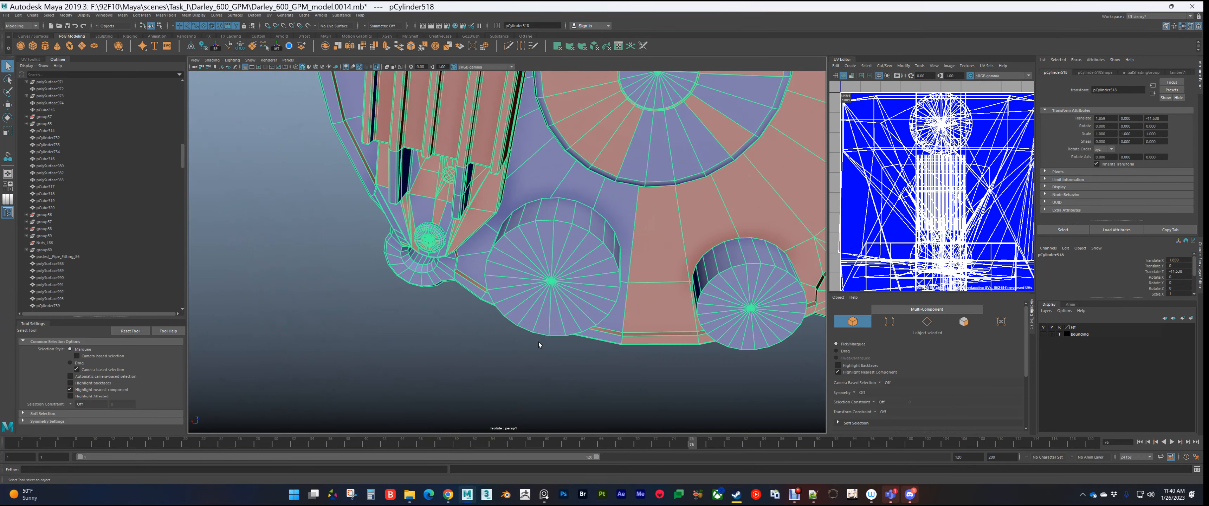
Step: Select all faces of a lower round boss on pCylinder518, check it apart from the body, and undo the change
{"action": "key", "text": "F11"}
{"action": "double_click", "coordinate": [554, 238]}
{"action": "left_click_drag", "start_coordinate": [520, 267], "coordinate": [652, 344], "text": "alt"}
{"action": "key", "text": "w"}
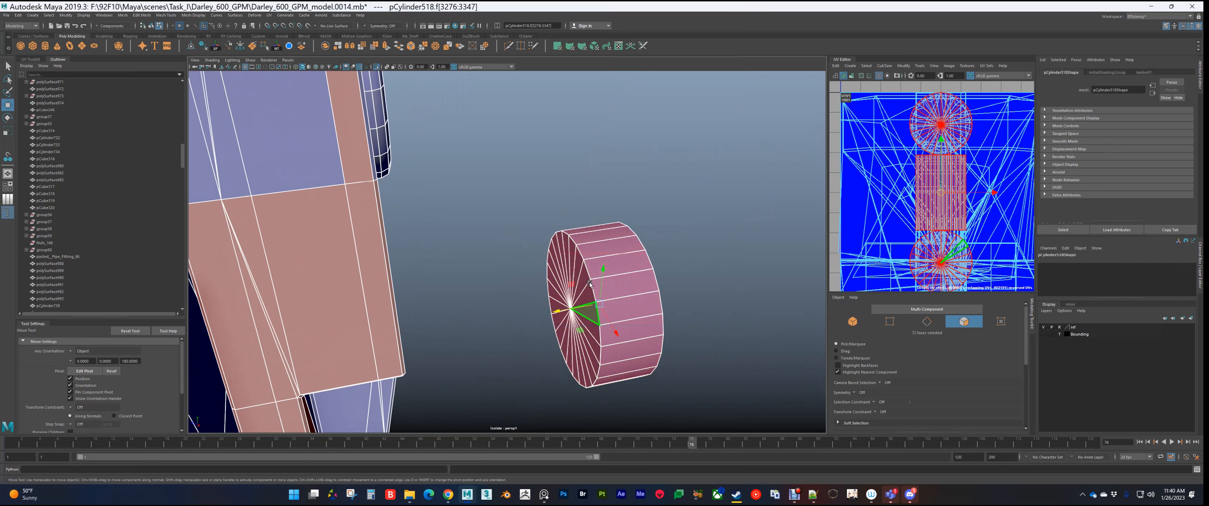
{"action": "left_click_drag", "start_coordinate": [610, 301], "coordinate": [586, 292], "text": "alt"}
{"action": "key", "text": "ctrl+z"}
{"action": "key", "text": "F8"}
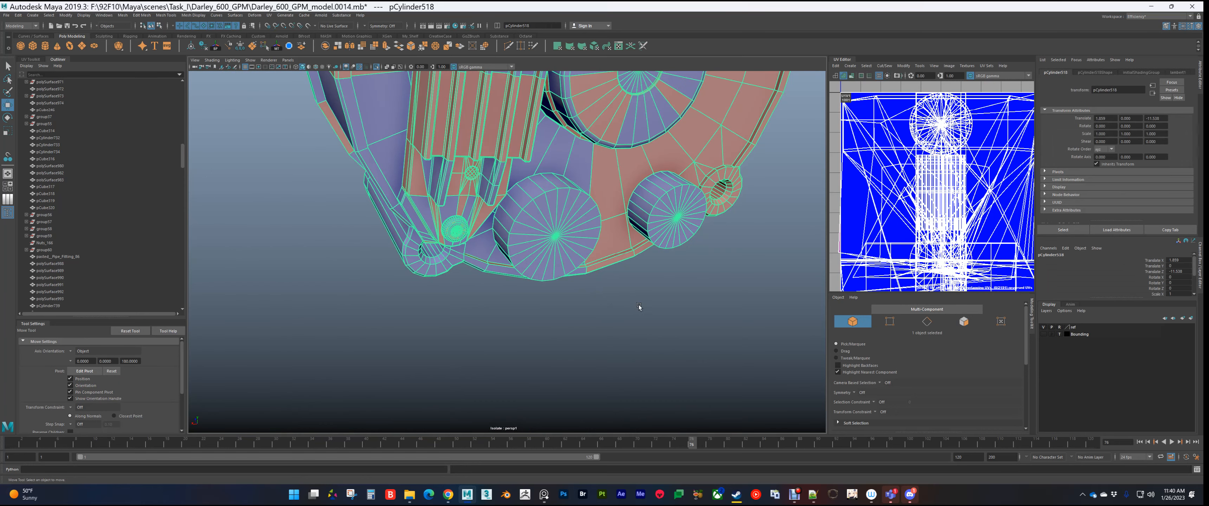
Step: Clear the selection, view the isolated part's shading from other sides, and show the whole engine again
{"action": "left_click", "coordinate": [639, 305]}
{"action": "scroll", "coordinate": [584, 243], "scroll_direction": "down", "scroll_amount": 3}
{"action": "scroll", "coordinate": [583, 243], "scroll_direction": "down", "scroll_amount": 4}
{"action": "left_click", "coordinate": [571, 279]}
{"action": "left_click", "coordinate": [672, 202]}
{"action": "left_click_drag", "start_coordinate": [695, 277], "coordinate": [538, 243], "text": "alt"}
{"action": "middle_click_drag", "start_coordinate": [673, 269], "coordinate": [526, 266], "text": "alt"}
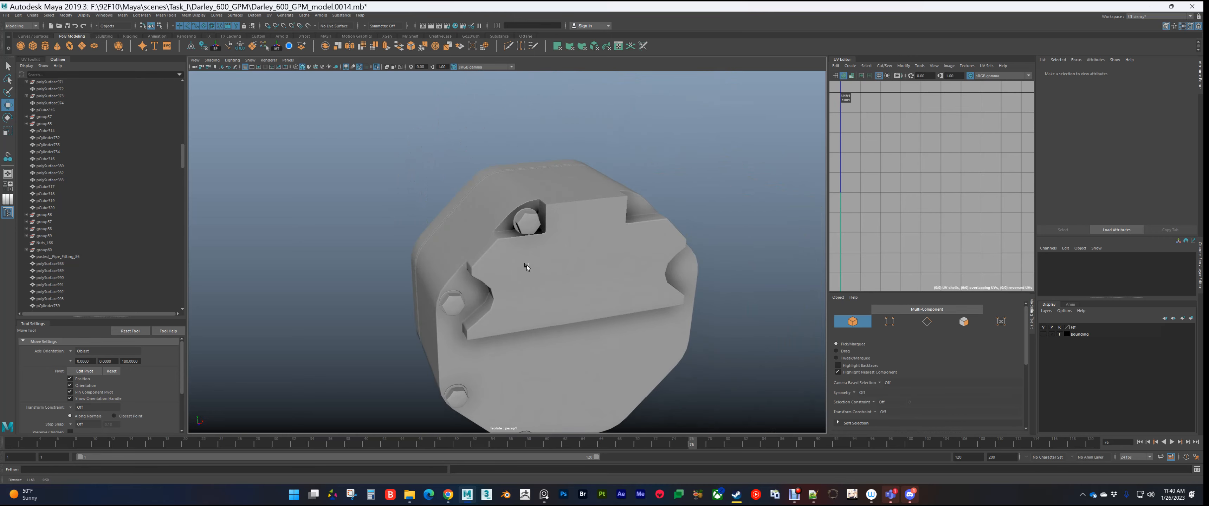
{"action": "left_click_drag", "start_coordinate": [526, 266], "coordinate": [662, 284], "text": "alt"}
{"action": "key", "text": "ctrl+1"}
Step: Select the slim hose fitting pCylinder553 on the engine and check its wireframe and UV layout up close
{"action": "right_click_drag", "start_coordinate": [663, 284], "coordinate": [554, 278], "text": "alt"}
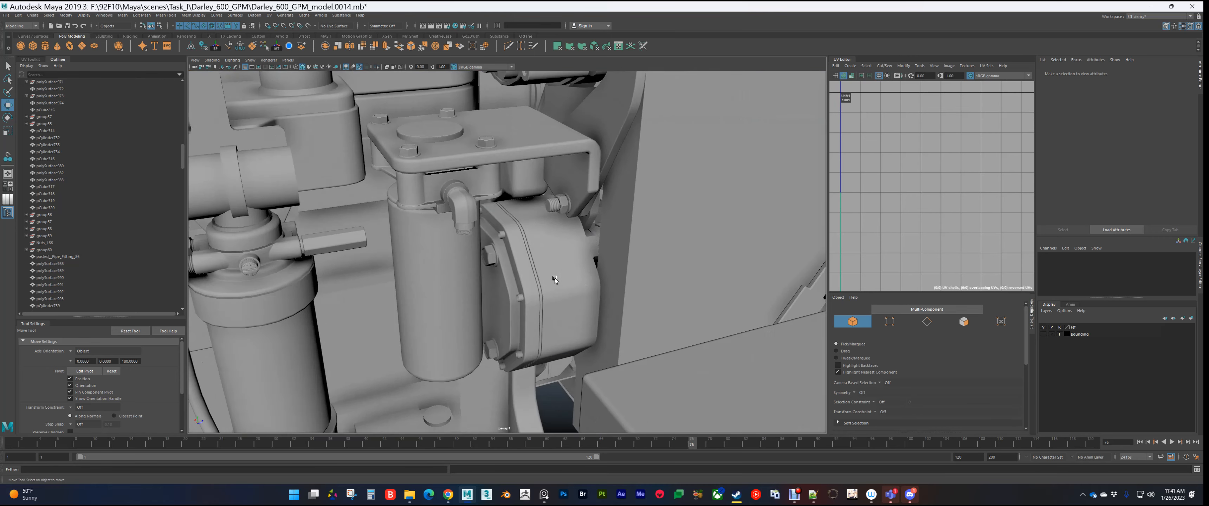
{"action": "left_click_drag", "start_coordinate": [555, 278], "coordinate": [593, 287], "text": "alt"}
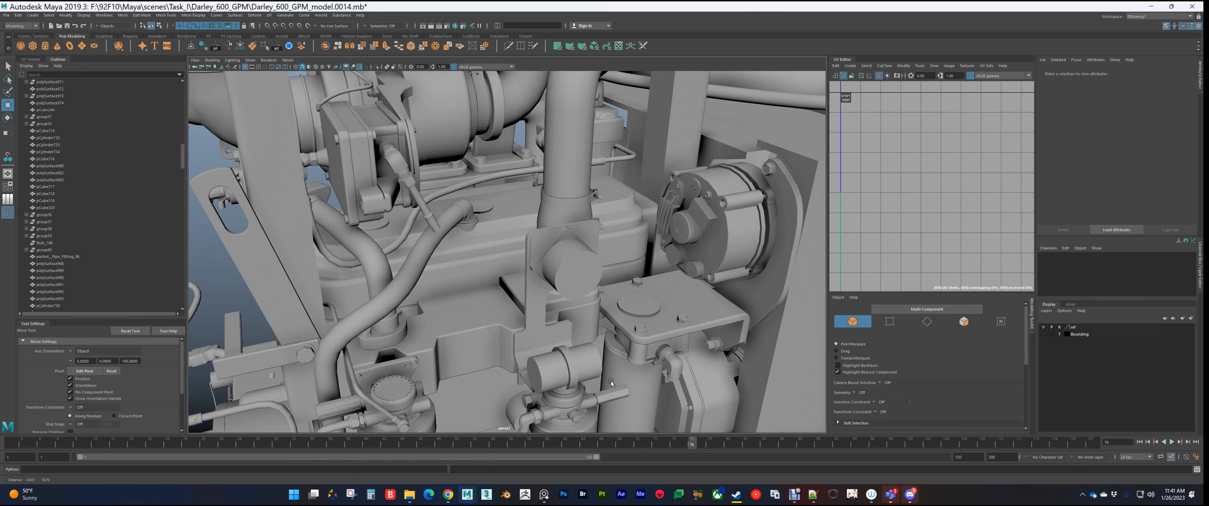
{"action": "left_click", "coordinate": [588, 276]}
{"action": "left_click", "coordinate": [696, 226]}
{"action": "left_click", "coordinate": [438, 227]}
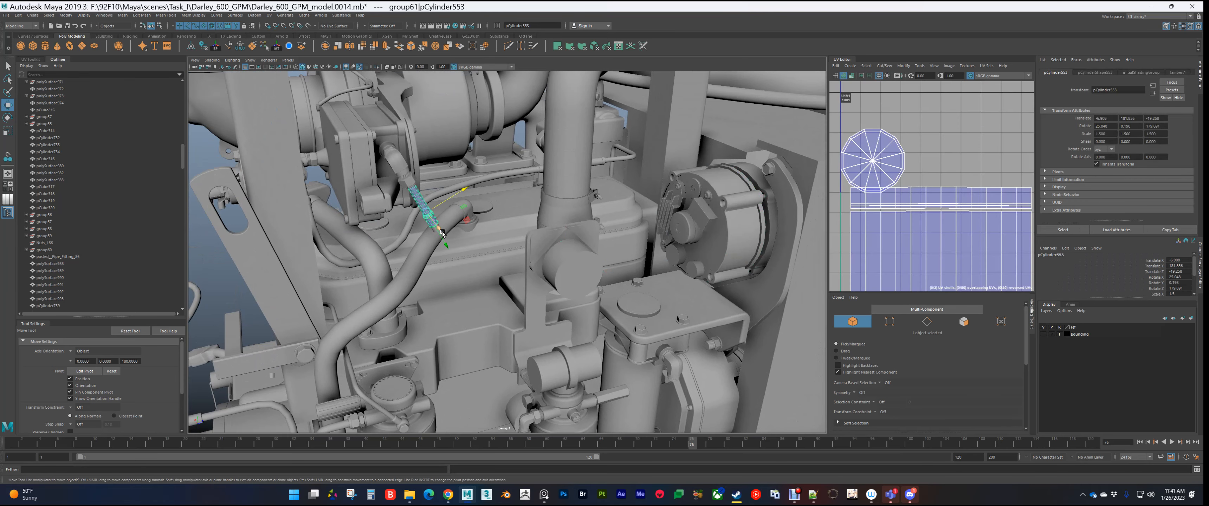
{"action": "scroll", "coordinate": [441, 234], "scroll_direction": "down", "scroll_amount": 3}
{"action": "middle_click_drag", "start_coordinate": [442, 235], "coordinate": [533, 273], "text": "alt"}
{"action": "key", "text": "q"}
{"action": "scroll", "coordinate": [550, 273], "scroll_direction": "up", "scroll_amount": 6}
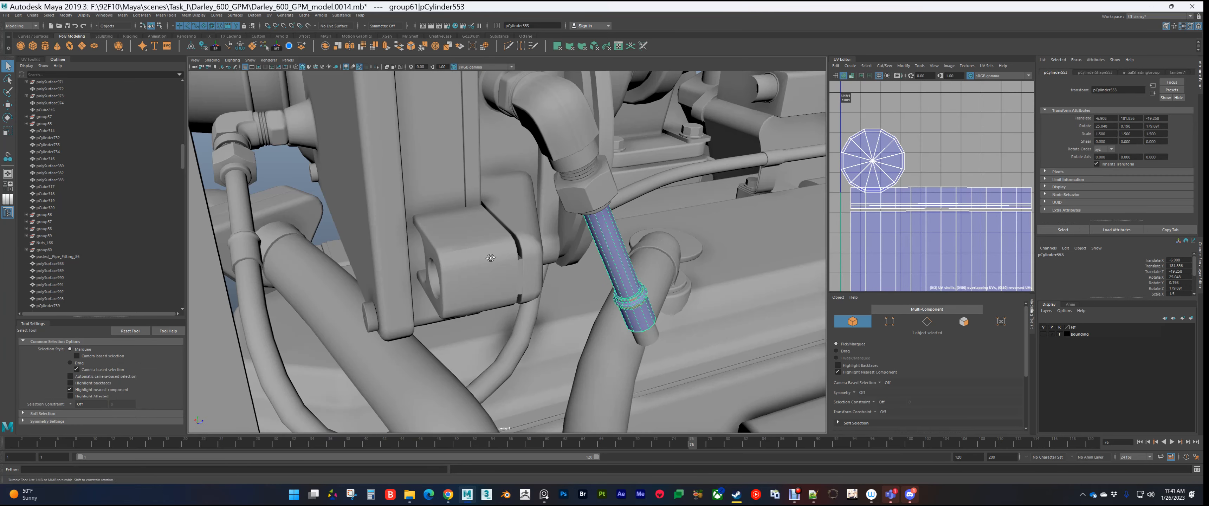
Step: Select the small block pCube242 beside the hose fitting and check its UV layout and its place on the engine
{"action": "left_click_drag", "start_coordinate": [490, 258], "coordinate": [404, 233], "text": "alt"}
{"action": "left_click", "coordinate": [486, 281]}
{"action": "scroll", "coordinate": [587, 263], "scroll_direction": "down", "scroll_amount": 4}
{"action": "middle_click_drag", "start_coordinate": [667, 245], "coordinate": [620, 324], "text": "alt"}
{"action": "left_click_drag", "start_coordinate": [620, 310], "coordinate": [643, 324], "text": "alt"}
{"action": "scroll", "coordinate": [644, 296], "scroll_direction": "down", "scroll_amount": 5}
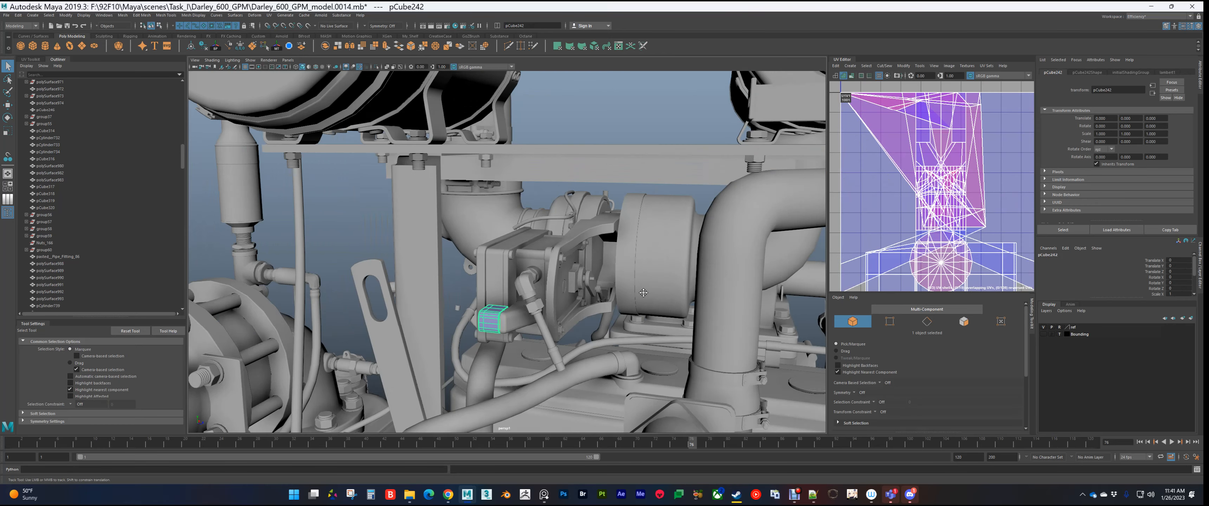
Step: Select the housing, large cylinder and surrounding parts below the crossbar together to check their wireframes and UV overlap
{"action": "middle_click_drag", "start_coordinate": [644, 293], "coordinate": [577, 219], "text": "alt"}
{"action": "left_click_drag", "start_coordinate": [534, 186], "coordinate": [618, 275]}
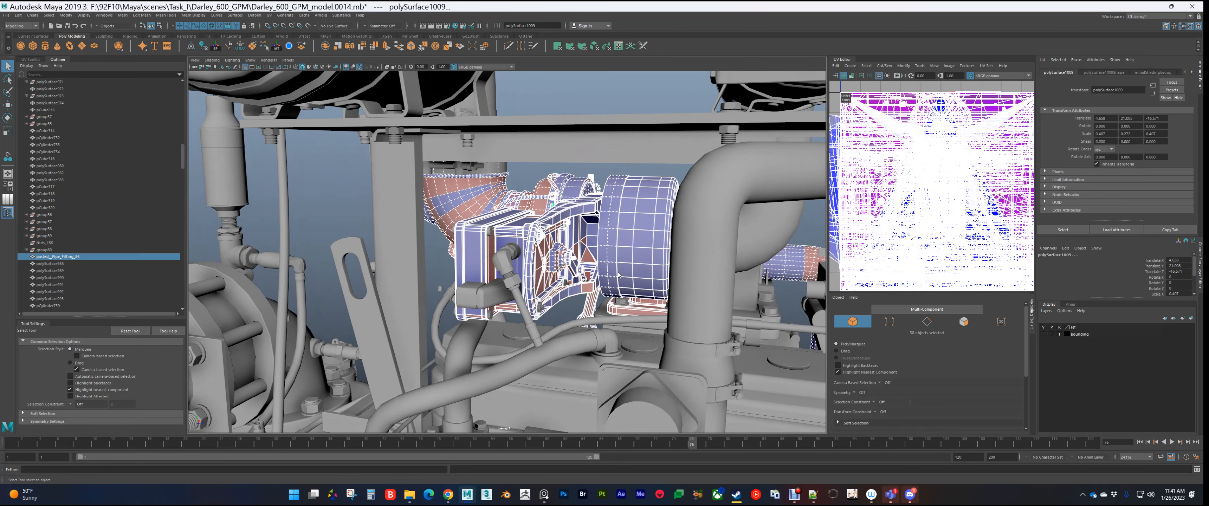
{"action": "scroll", "coordinate": [619, 274], "scroll_direction": "down", "scroll_amount": 2}
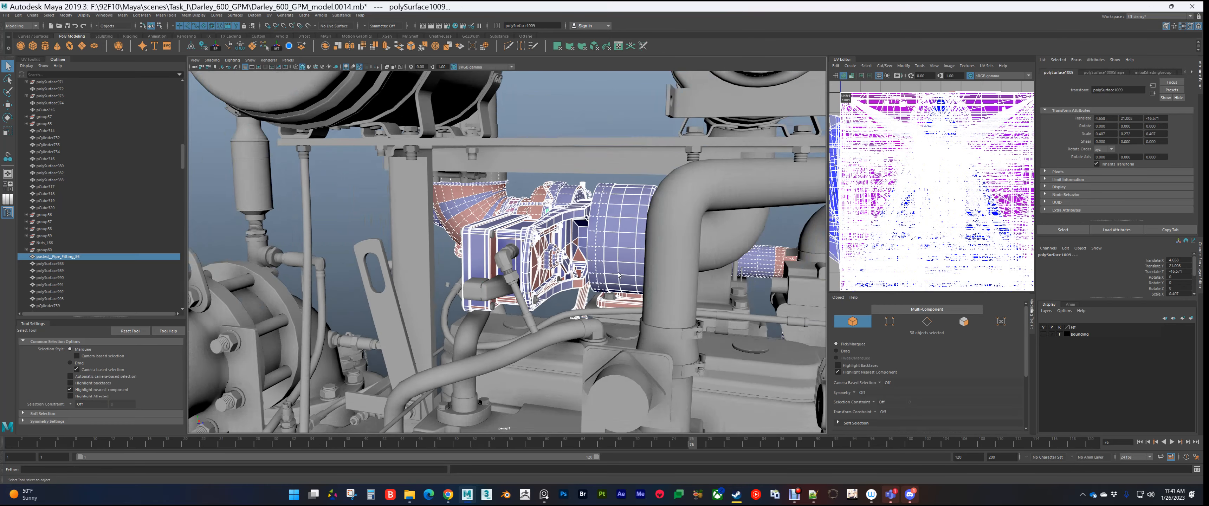
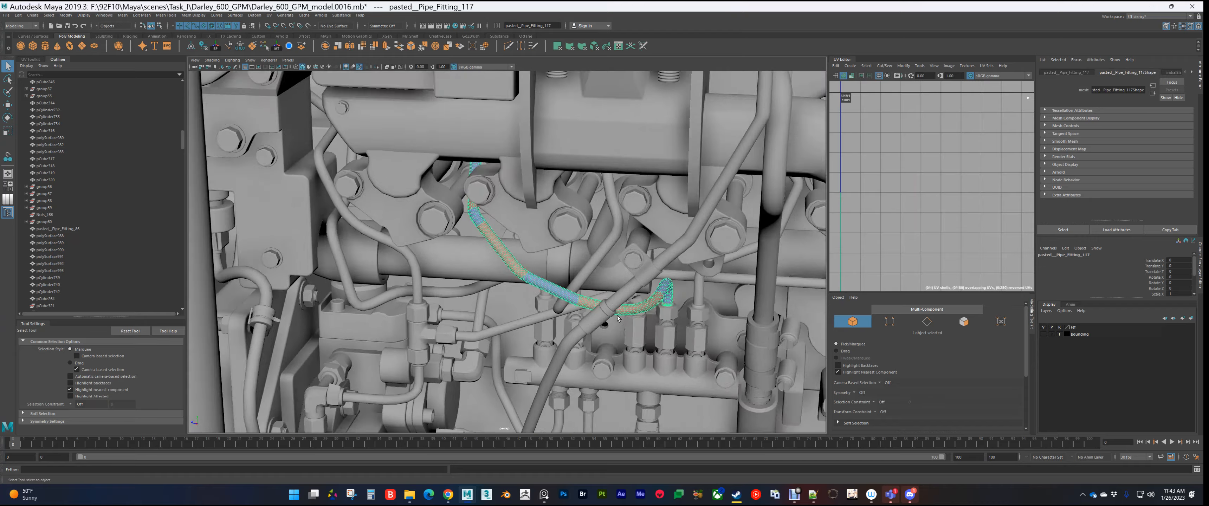
Step: Select the multi-port manifold pCylinder684 below the injector lines and check its topology and UV layout
{"action": "middle_click_drag", "start_coordinate": [621, 313], "coordinate": [424, 183], "text": "alt"}
{"action": "left_click", "coordinate": [536, 320]}
{"action": "left_click_drag", "start_coordinate": [658, 300], "coordinate": [627, 253], "text": "alt"}
{"action": "scroll", "coordinate": [629, 248], "scroll_direction": "down", "scroll_amount": 4}
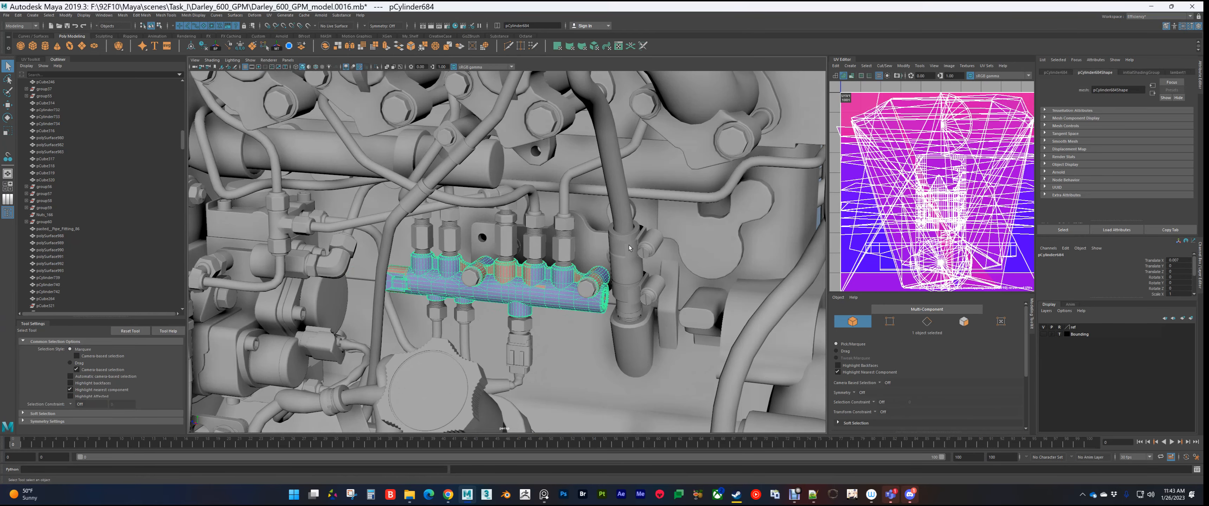
Step: Select the hoses near the manifold and bring the wired connector plate on the upright panel into close view
{"action": "left_click", "coordinate": [616, 200]}
{"action": "scroll", "coordinate": [622, 211], "scroll_direction": "down", "scroll_amount": 5}
{"action": "left_click", "coordinate": [579, 263]}
{"action": "left_click_drag", "start_coordinate": [590, 212], "coordinate": [562, 244], "text": "alt"}
{"action": "scroll", "coordinate": [615, 253], "scroll_direction": "up", "scroll_amount": 7}
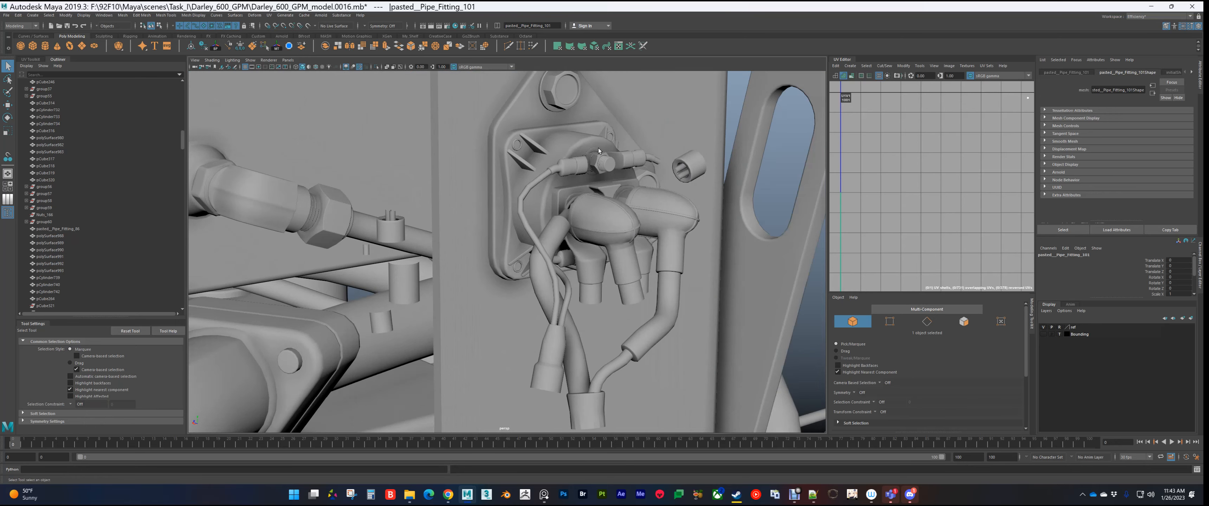
Step: Inspect the wired connector plate up close, including its ribs, plugs and the loose round socket beside it
{"action": "middle_click_drag", "start_coordinate": [598, 166], "coordinate": [562, 246], "text": "alt"}
{"action": "scroll", "coordinate": [566, 253], "scroll_direction": "up", "scroll_amount": 5}
{"action": "scroll", "coordinate": [578, 275], "scroll_direction": "down", "scroll_amount": 4}
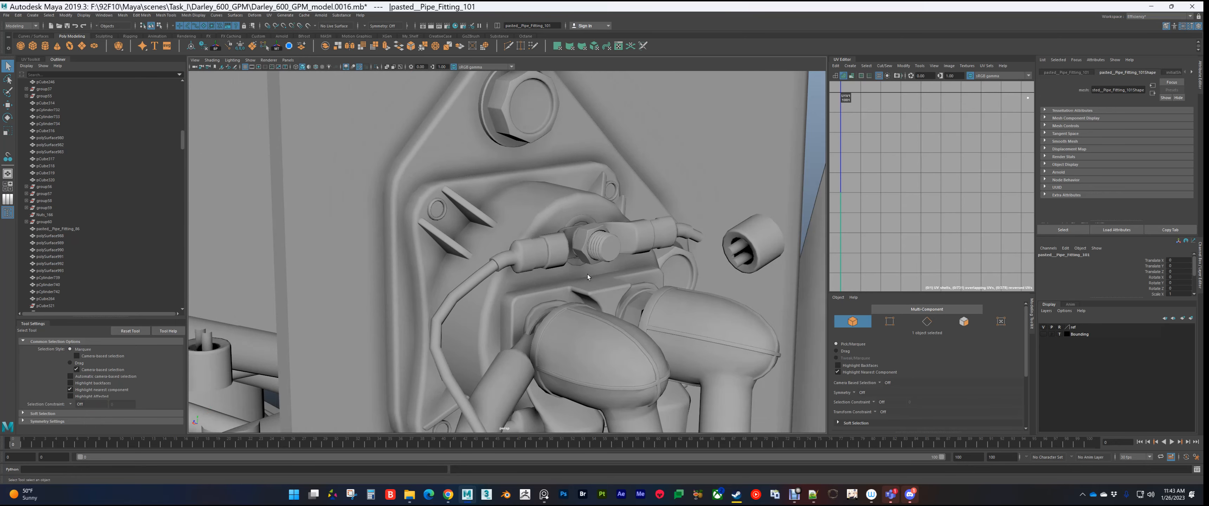
{"action": "middle_click_drag", "start_coordinate": [581, 281], "coordinate": [525, 188], "text": "alt"}
{"action": "left_click_drag", "start_coordinate": [526, 254], "coordinate": [533, 306], "text": "alt"}
{"action": "scroll", "coordinate": [498, 394], "scroll_direction": "down", "scroll_amount": 6}
{"action": "left_click_drag", "start_coordinate": [500, 338], "coordinate": [545, 329], "text": "alt"}
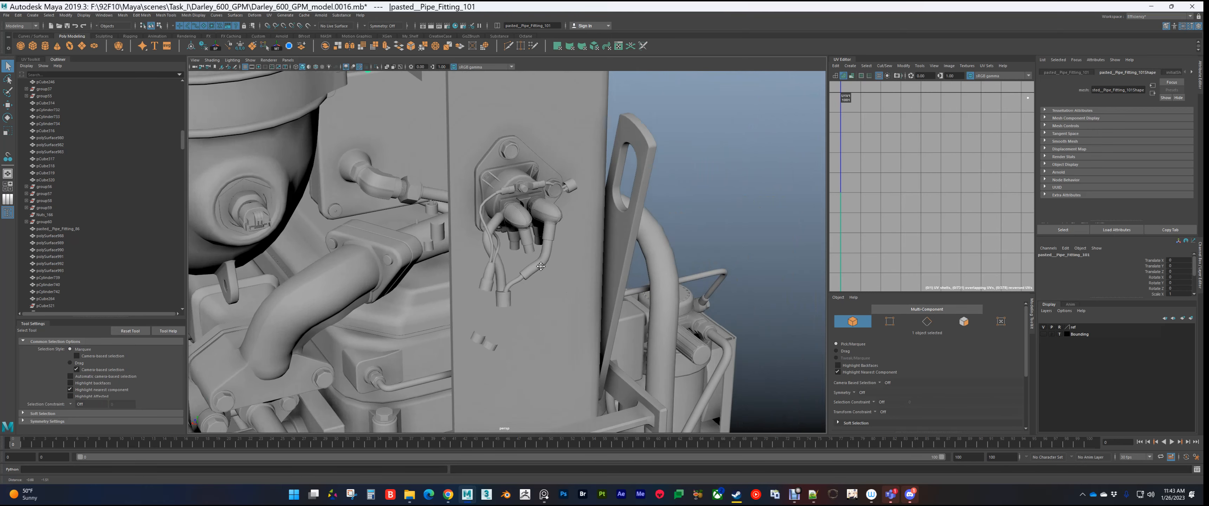
Step: Select the small detached cylinder pCylinder977 below the connector wires and check its UVs and surroundings
{"action": "middle_click_drag", "start_coordinate": [545, 300], "coordinate": [593, 202], "text": "alt"}
{"action": "left_click_drag", "start_coordinate": [582, 164], "coordinate": [607, 194], "text": "alt"}
{"action": "middle_click_drag", "start_coordinate": [606, 194], "coordinate": [545, 235], "text": "alt"}
{"action": "scroll", "coordinate": [544, 234], "scroll_direction": "up", "scroll_amount": 3}
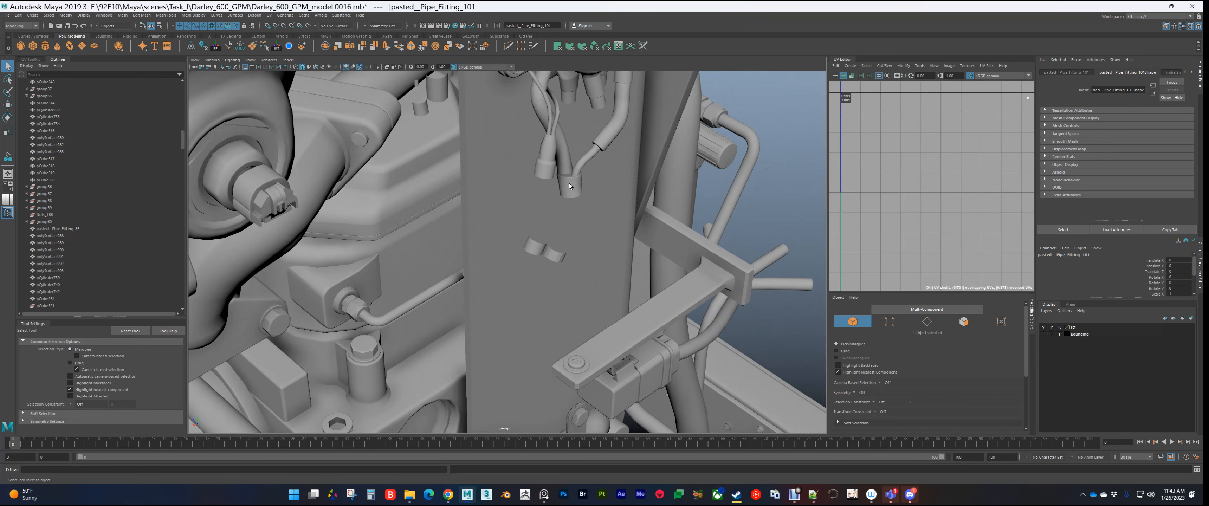
{"action": "left_click", "coordinate": [579, 199]}
{"action": "left_click", "coordinate": [554, 258]}
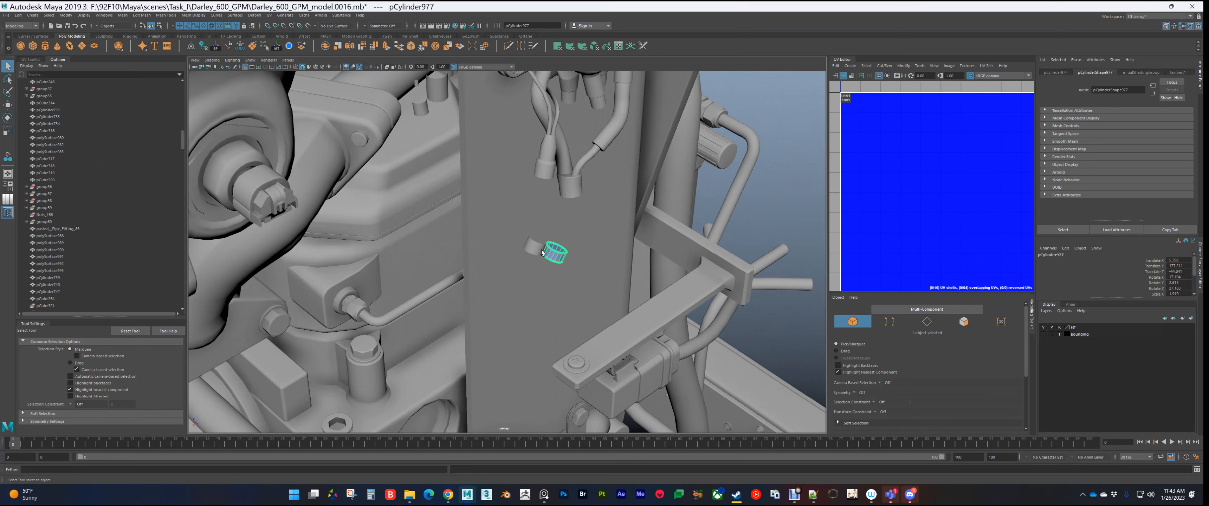
{"action": "scroll", "coordinate": [544, 253], "scroll_direction": "up", "scroll_amount": 2}
{"action": "scroll", "coordinate": [545, 257], "scroll_direction": "down", "scroll_amount": 3}
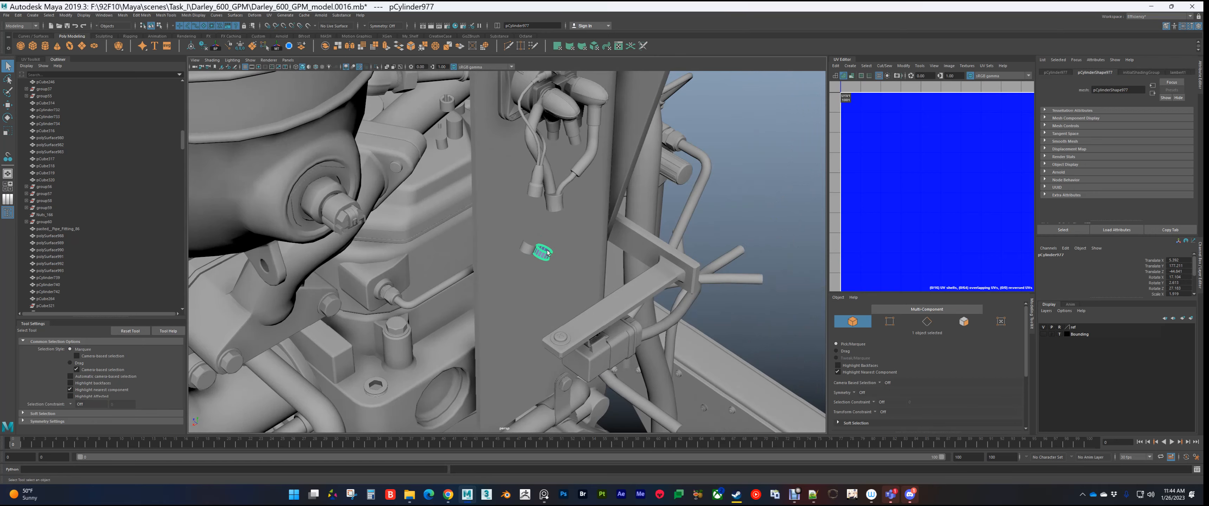
Step: Select the thin rim pCube401 around the rectangular connector under the bracket and check its UV layout
{"action": "middle_click_drag", "start_coordinate": [521, 383], "coordinate": [612, 225], "text": "alt"}
{"action": "left_click_drag", "start_coordinate": [612, 225], "coordinate": [555, 313], "text": "alt"}
{"action": "scroll", "coordinate": [556, 313], "scroll_direction": "up", "scroll_amount": 5}
{"action": "left_click", "coordinate": [571, 239]}
{"action": "left_click_drag", "start_coordinate": [570, 239], "coordinate": [532, 220], "text": "alt"}
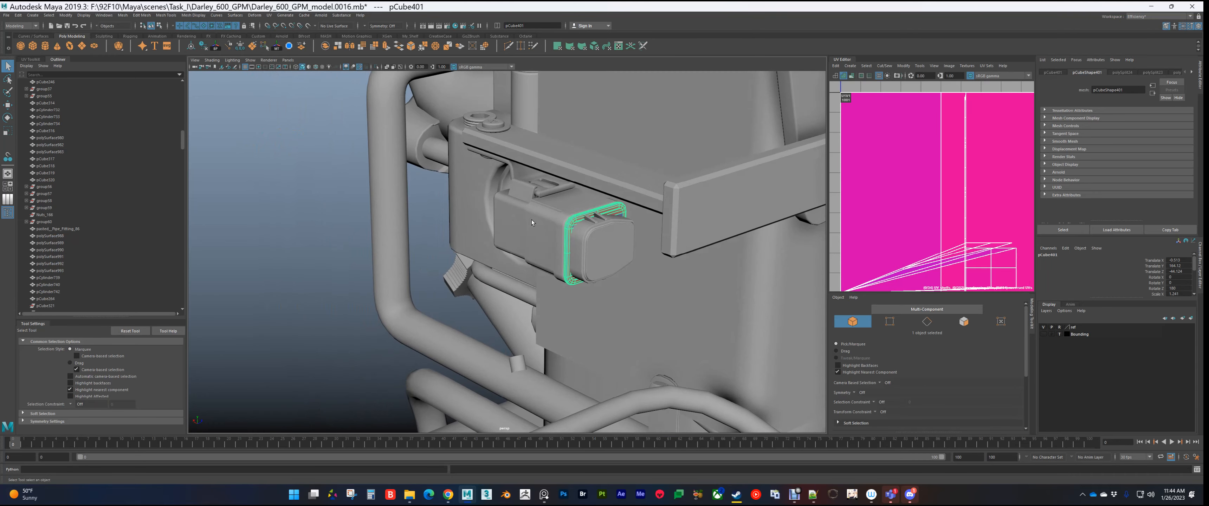
Step: Clear the selection and select the round cap pCylinder504 on top of a fuel filter to check its UVs
{"action": "scroll", "coordinate": [532, 220], "scroll_direction": "down", "scroll_amount": 6}
{"action": "left_click", "coordinate": [414, 281]}
{"action": "left_click_drag", "start_coordinate": [732, 291], "coordinate": [668, 302], "text": "alt"}
{"action": "middle_click_drag", "start_coordinate": [668, 240], "coordinate": [553, 250], "text": "alt"}
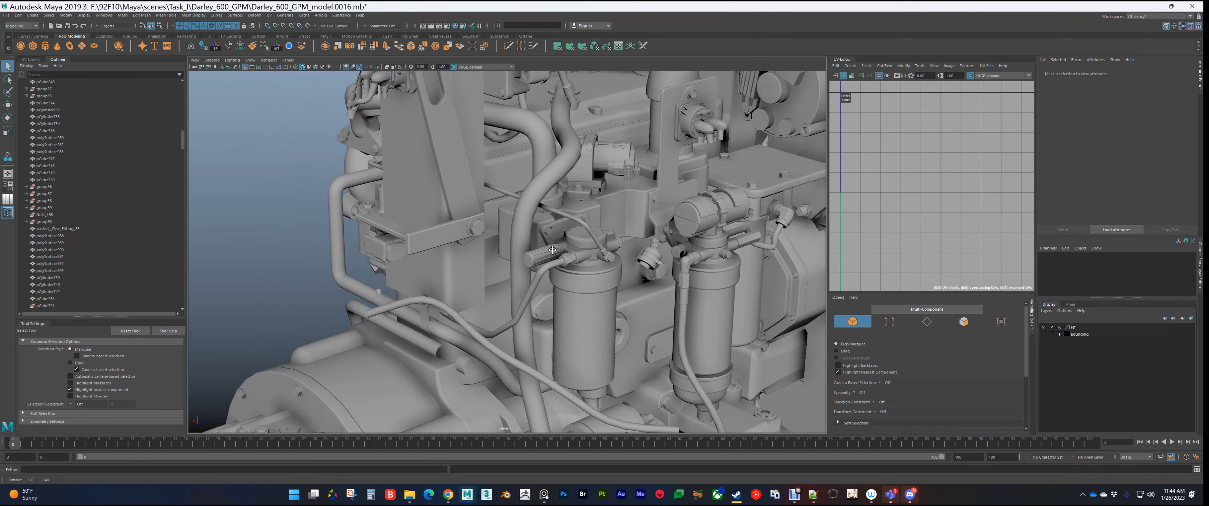
{"action": "scroll", "coordinate": [565, 224], "scroll_direction": "up", "scroll_amount": 6}
{"action": "left_click_drag", "start_coordinate": [510, 291], "coordinate": [474, 329], "text": "alt"}
{"action": "scroll", "coordinate": [475, 301], "scroll_direction": "up", "scroll_amount": 6}
{"action": "left_click", "coordinate": [451, 230]}
{"action": "left_click", "coordinate": [560, 299]}
{"action": "scroll", "coordinate": [569, 304], "scroll_direction": "down", "scroll_amount": 10}
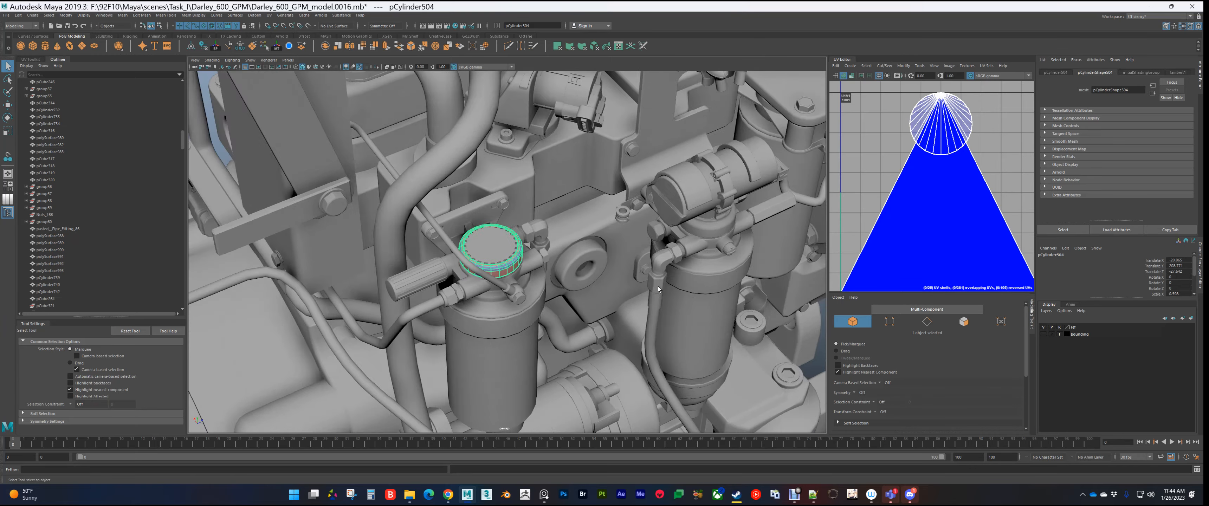
Step: Select the filter head's clamp strap together with its pins and the curved cover to compare their wireframes and UVs
{"action": "middle_click_drag", "start_coordinate": [676, 279], "coordinate": [484, 308], "text": "alt"}
{"action": "scroll", "coordinate": [484, 307], "scroll_direction": "up", "scroll_amount": 8}
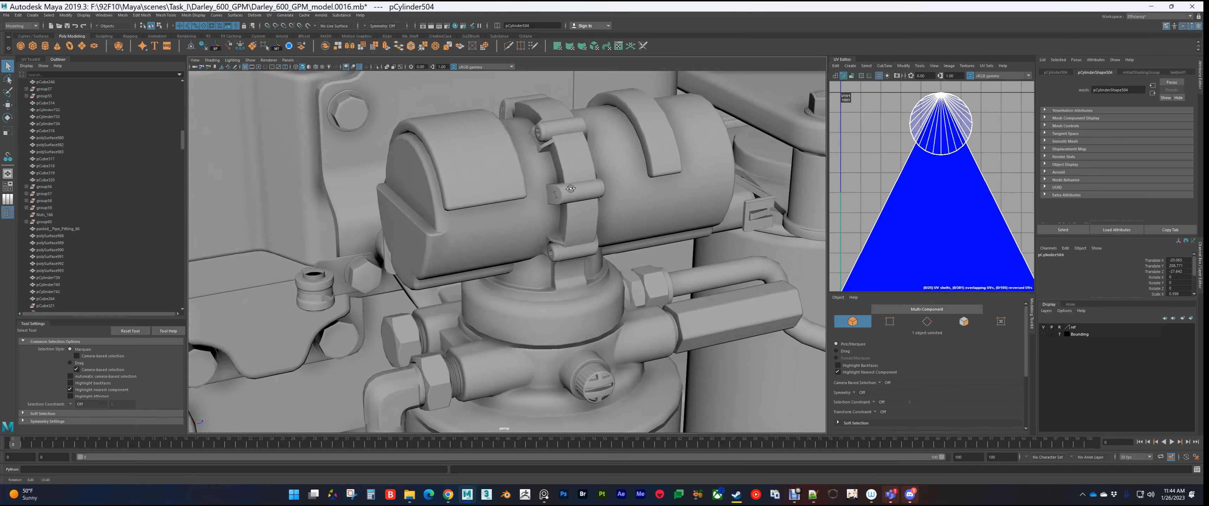
{"action": "left_click", "coordinate": [579, 160]}
{"action": "middle_click_drag", "start_coordinate": [579, 164], "coordinate": [581, 242], "text": "alt"}
{"action": "left_click", "coordinate": [579, 269], "text": "shift"}
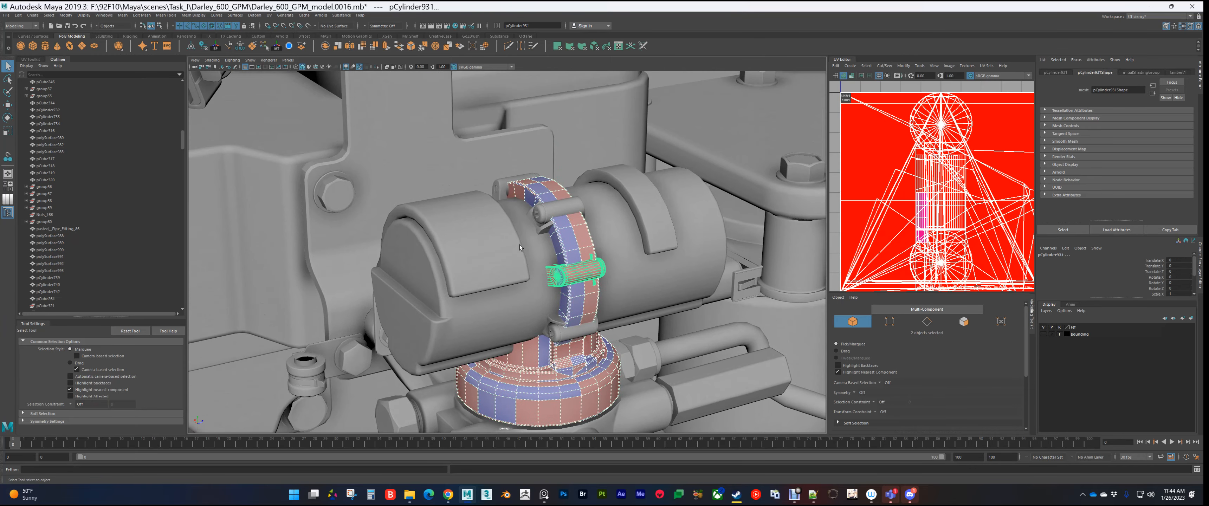
{"action": "left_click", "coordinate": [508, 241], "text": "shift"}
{"action": "left_click", "coordinate": [547, 210], "text": "shift"}
{"action": "left_click", "coordinate": [512, 184], "text": "shift"}
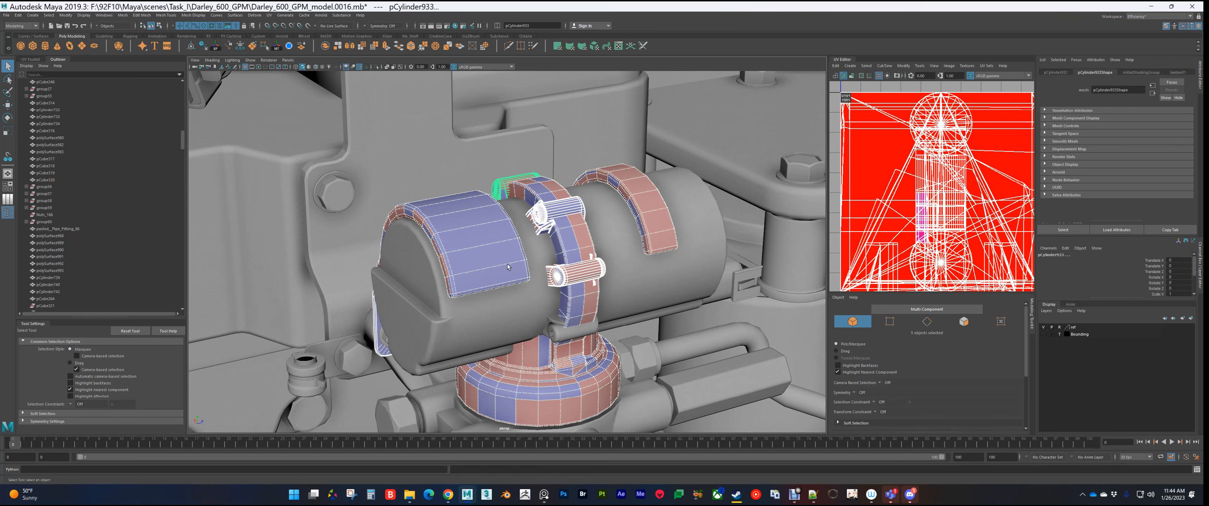
{"action": "scroll", "coordinate": [47, 261], "scroll_direction": "down", "scroll_amount": 5}
{"action": "scroll", "coordinate": [94, 272], "scroll_direction": "down", "scroll_amount": 15}
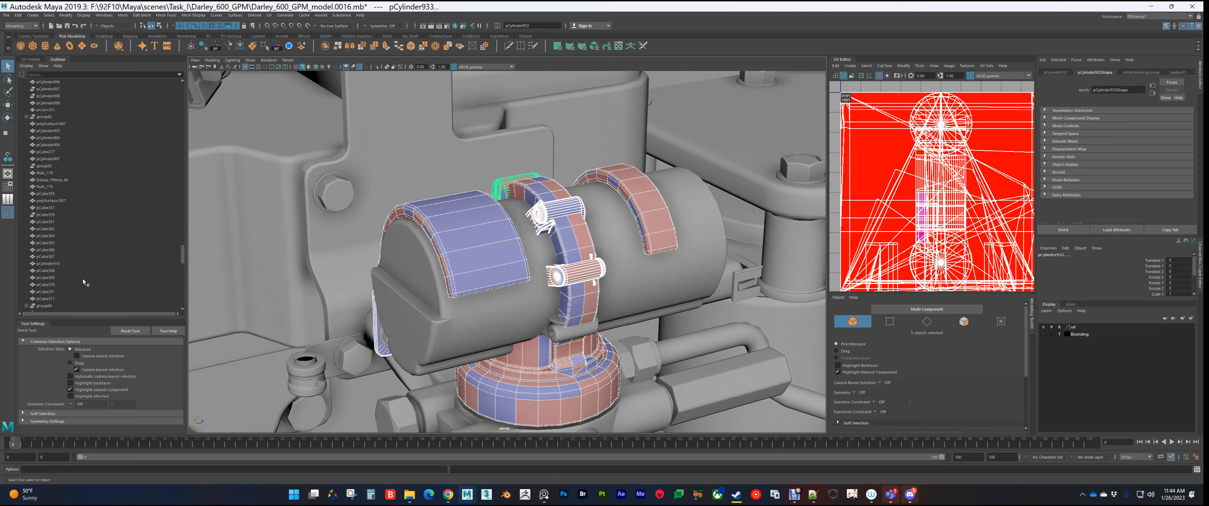
Step: Select the clamp pins pCylinder934, pCylinder933 and pCylinder931 one at a time to compare their UV layouts
{"action": "left_click_drag", "start_coordinate": [280, 252], "coordinate": [426, 265], "text": "alt"}
{"action": "left_click", "coordinate": [425, 264]}
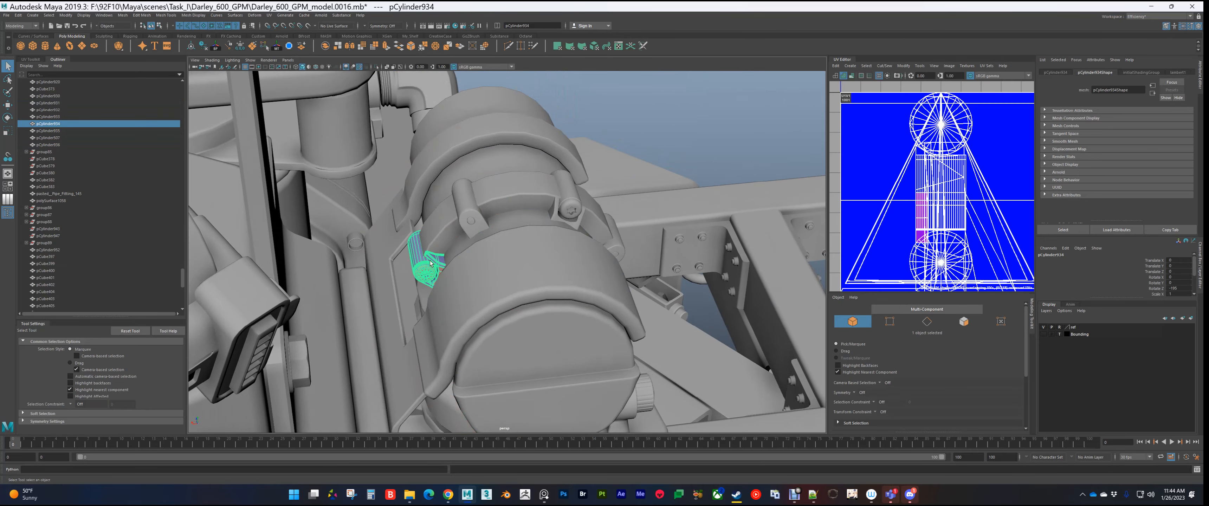
{"action": "left_click", "coordinate": [500, 191]}
{"action": "left_click", "coordinate": [585, 209]}
{"action": "left_click", "coordinate": [474, 217]}
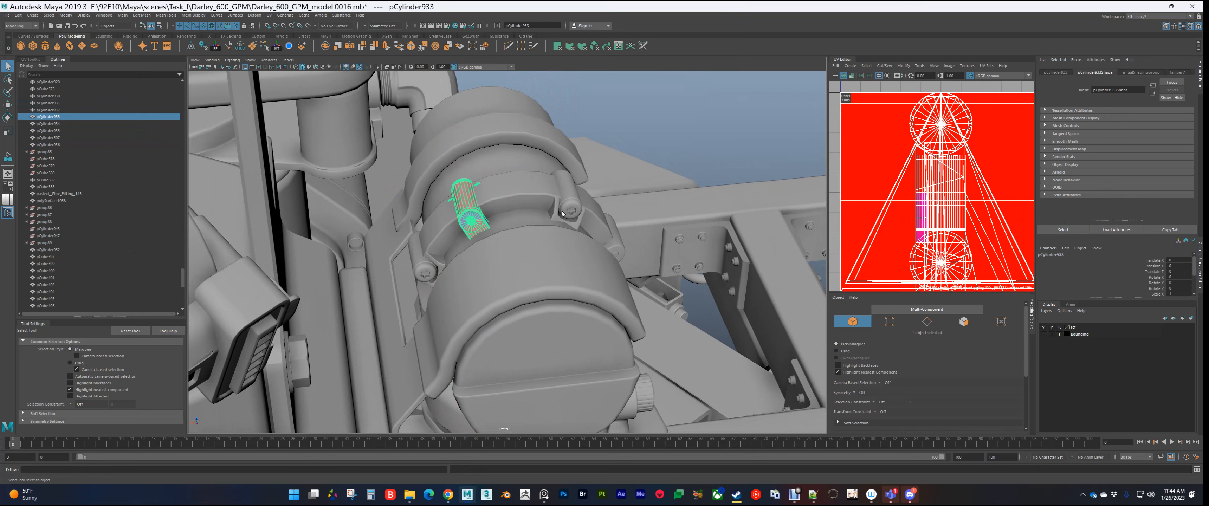
{"action": "left_click", "coordinate": [567, 202]}
{"action": "left_click", "coordinate": [615, 242]}
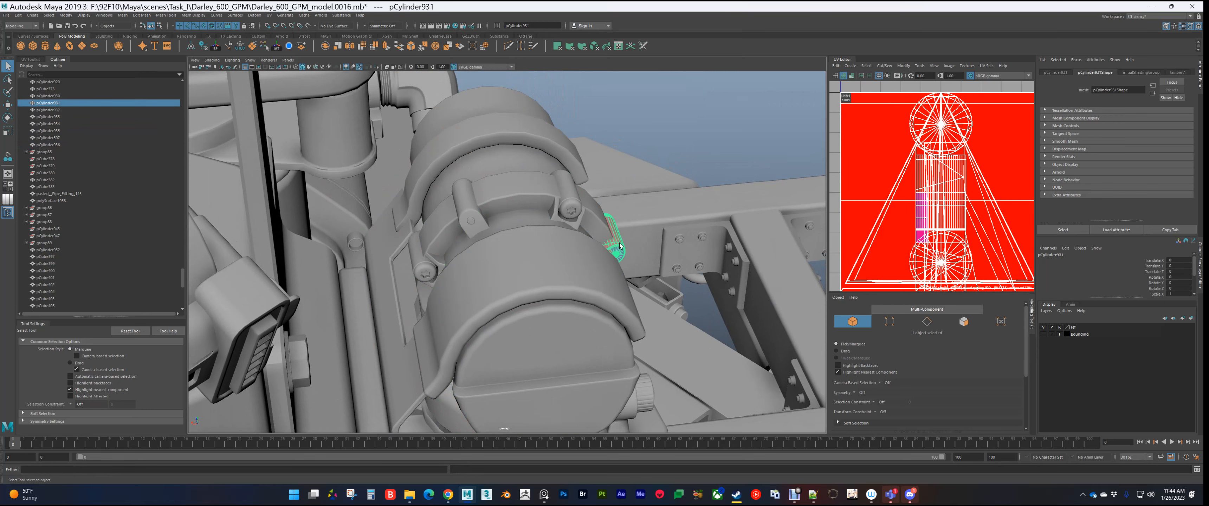
Step: Select the clamp strap and stepped base pCylinder507 and check its topology and UV layout from the side
{"action": "left_click", "coordinate": [441, 263]}
{"action": "left_click_drag", "start_coordinate": [577, 224], "coordinate": [627, 212], "text": "alt"}
{"action": "left_click", "coordinate": [627, 213]}
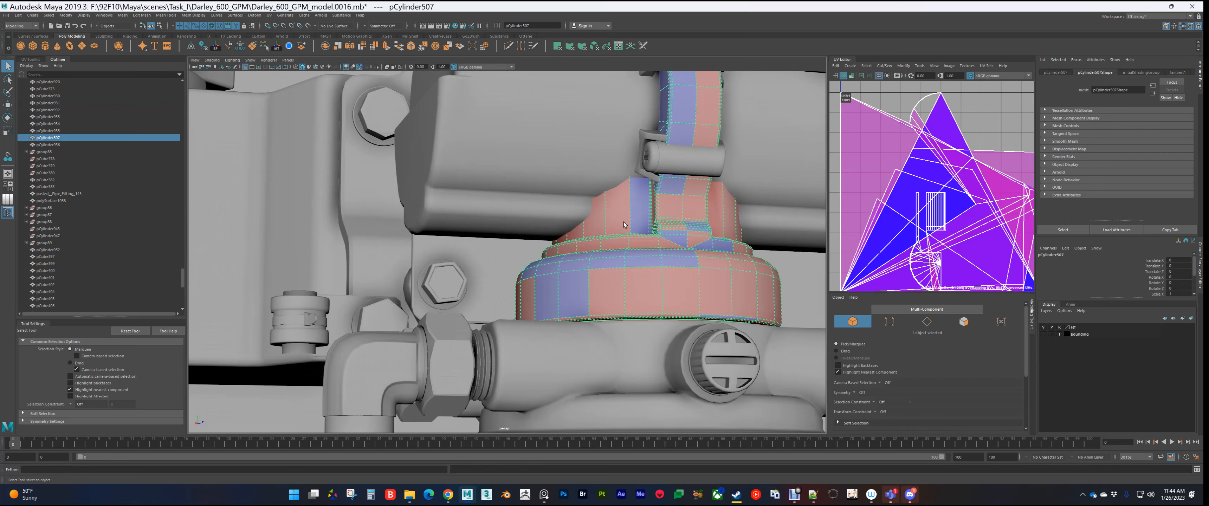
{"action": "left_click", "coordinate": [579, 175]}
{"action": "left_click", "coordinate": [623, 217]}
{"action": "scroll", "coordinate": [610, 221], "scroll_direction": "down", "scroll_amount": 7}
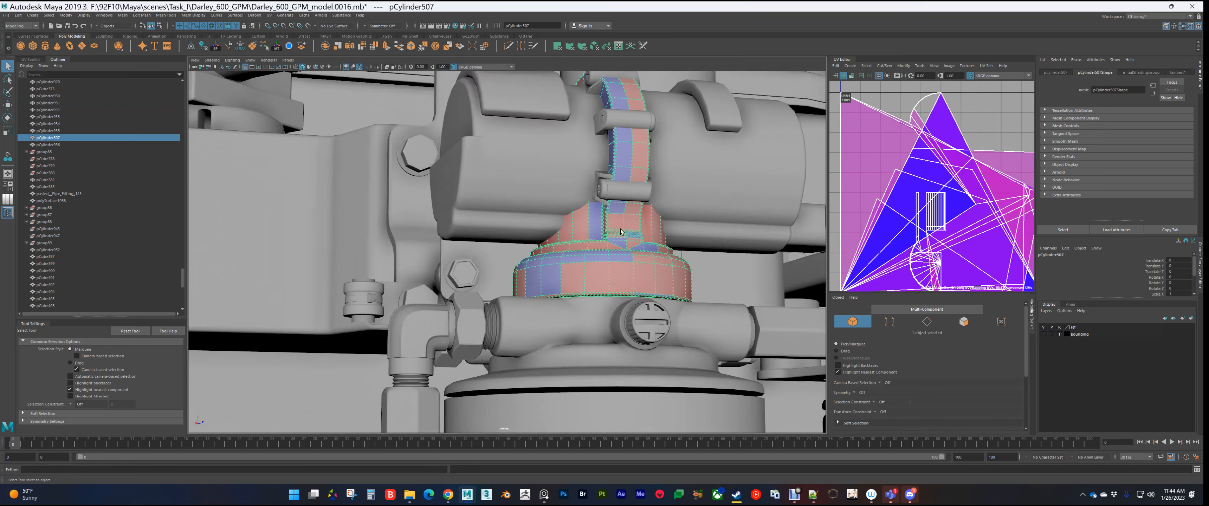
Step: Select the slotted round plug pCylinder502 on the filter head and check its dense wireframe and UV layout
{"action": "left_click_drag", "start_coordinate": [581, 231], "coordinate": [635, 287], "text": "alt"}
{"action": "left_click", "coordinate": [667, 274]}
{"action": "middle_click_drag", "start_coordinate": [667, 282], "coordinate": [531, 284], "text": "alt"}
{"action": "scroll", "coordinate": [530, 284], "scroll_direction": "up", "scroll_amount": 4}
{"action": "scroll", "coordinate": [535, 270], "scroll_direction": "up", "scroll_amount": 6}
{"action": "left_click", "coordinate": [570, 238]}
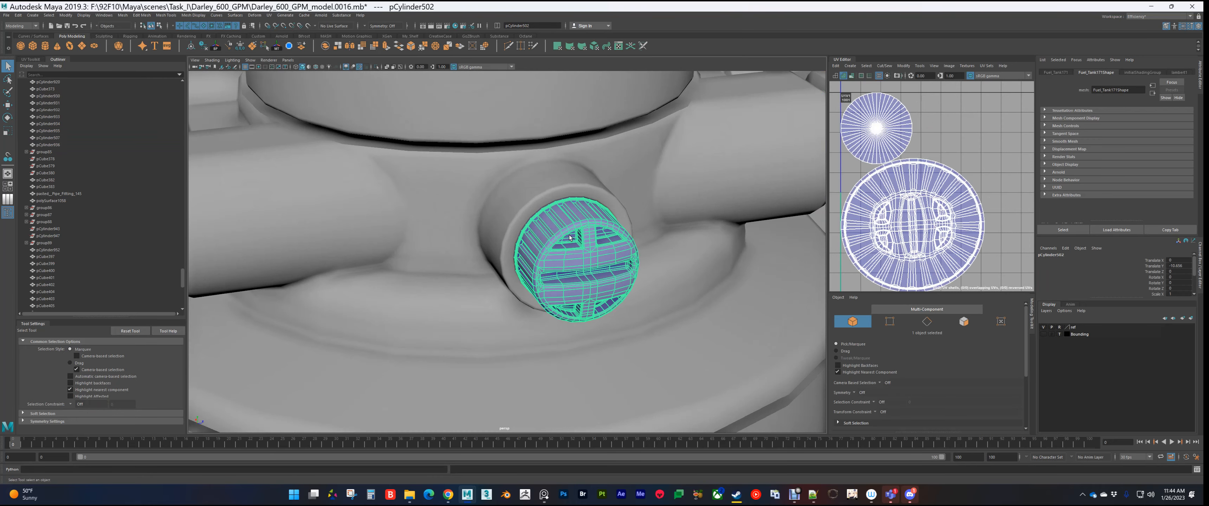
Step: Isolate the slotted plug, clear the selection to view its shading from the side, and show the whole model again
{"action": "key", "text": "ctrl+1"}
{"action": "left_click", "coordinate": [670, 277]}
{"action": "mouse_move", "coordinate": [585, 269]}
{"action": "left_mouse_down", "text": "alt"}
{"action": "mouse_move", "coordinate": [526, 245]}
{"action": "mouse_move", "coordinate": [473, 248]}
{"action": "mouse_move", "coordinate": [535, 289]}
{"action": "mouse_move", "coordinate": [608, 268]}
{"action": "left_mouse_up", "text": "alt"}
{"action": "key", "text": "ctrl+1"}
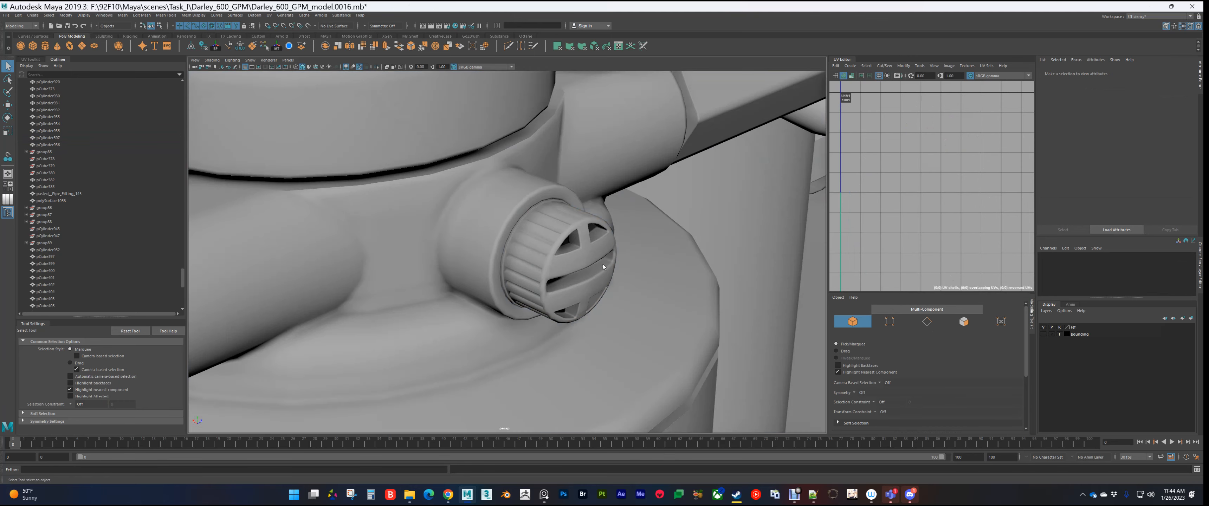
Step: Examine the fuel filters, their fittings and the bracket and housing beneath them from several angles
{"action": "scroll", "coordinate": [553, 277], "scroll_direction": "down", "scroll_amount": 6}
{"action": "scroll", "coordinate": [553, 277], "scroll_direction": "down", "scroll_amount": 6}
{"action": "middle_click_drag", "start_coordinate": [378, 324], "coordinate": [506, 214], "text": "alt"}
{"action": "scroll", "coordinate": [507, 214], "scroll_direction": "up", "scroll_amount": 2}
{"action": "scroll", "coordinate": [507, 211], "scroll_direction": "down", "scroll_amount": 4}
{"action": "middle_click_drag", "start_coordinate": [465, 157], "coordinate": [514, 202], "text": "alt"}
{"action": "left_click_drag", "start_coordinate": [515, 203], "coordinate": [444, 281], "text": "alt"}
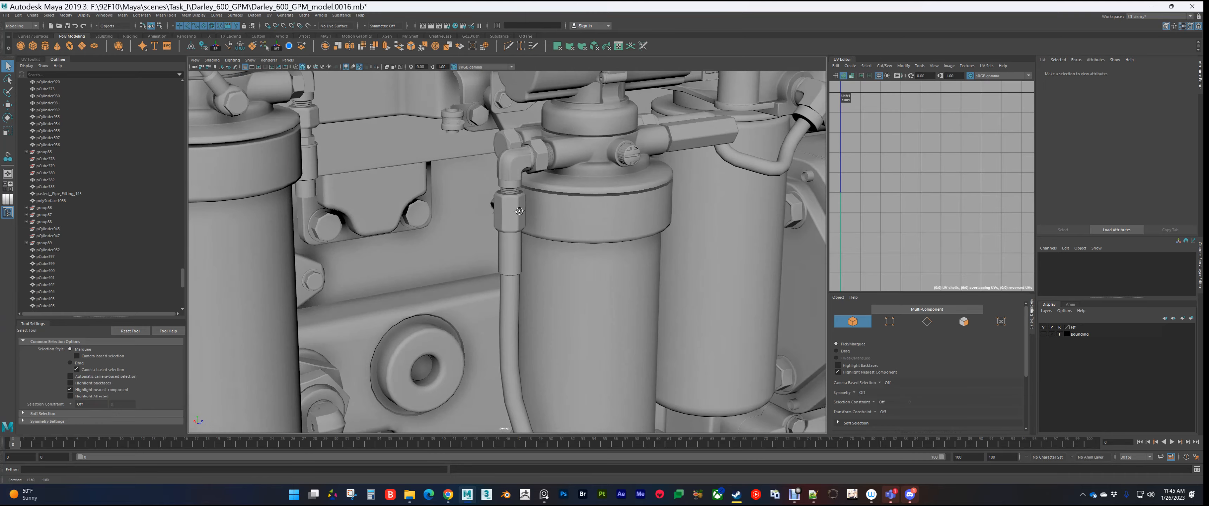
{"action": "scroll", "coordinate": [444, 281], "scroll_direction": "down", "scroll_amount": 4}
{"action": "scroll", "coordinate": [444, 281], "scroll_direction": "down", "scroll_amount": 5}
{"action": "middle_click_drag", "start_coordinate": [568, 325], "coordinate": [497, 244], "text": "alt"}
{"action": "scroll", "coordinate": [496, 245], "scroll_direction": "up", "scroll_amount": 8}
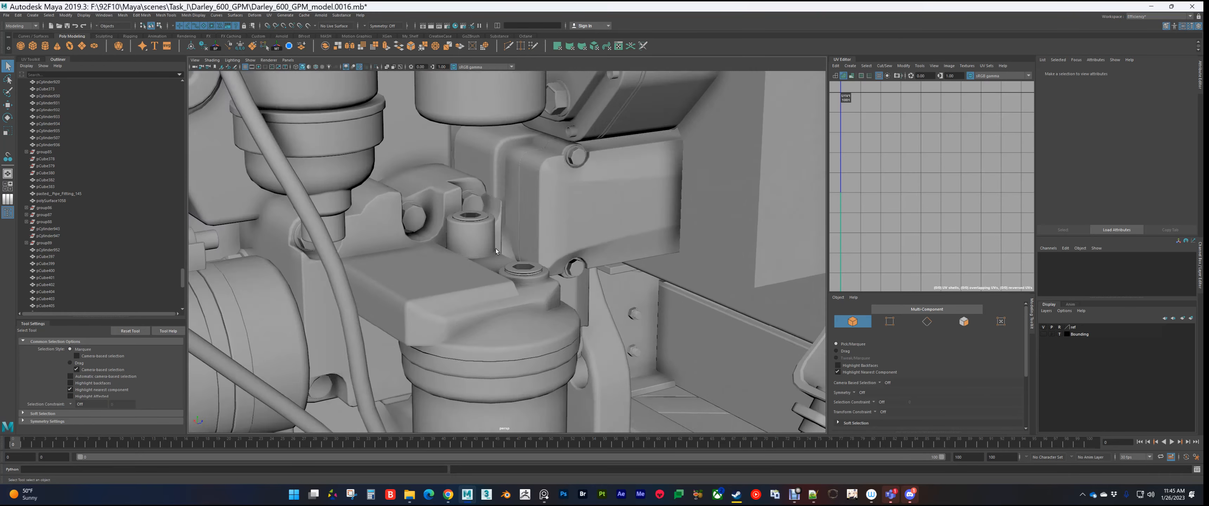
{"action": "scroll", "coordinate": [577, 227], "scroll_direction": "down", "scroll_amount": 6}
{"action": "left_click_drag", "start_coordinate": [578, 227], "coordinate": [525, 261], "text": "alt"}
{"action": "scroll", "coordinate": [524, 262], "scroll_direction": "down", "scroll_amount": 8}
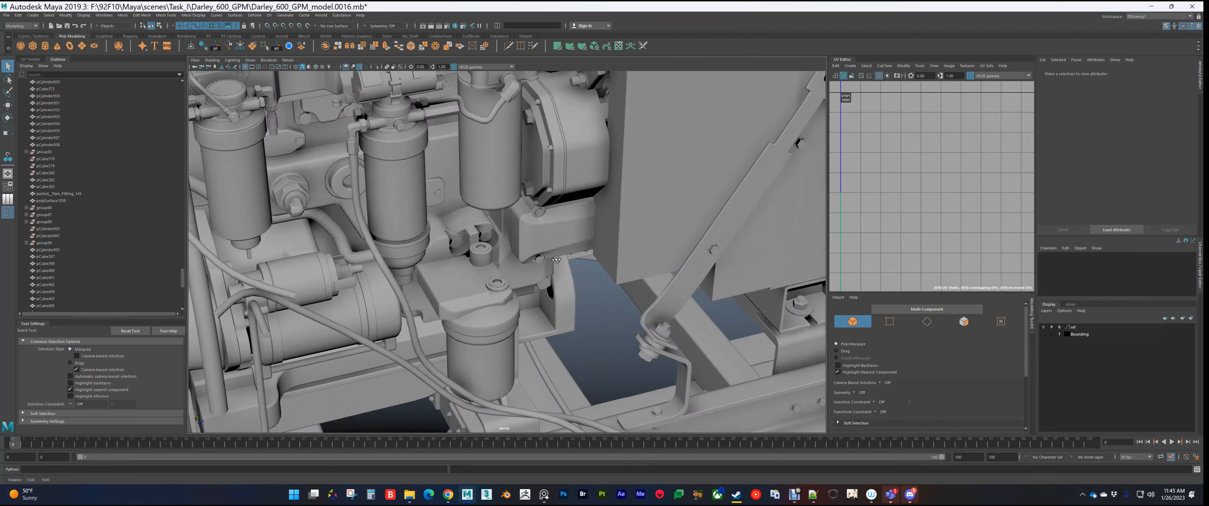
Step: Select the two cables draped over the chassis, and the crossbeam Beam_05 on its own, to check their UV layouts
{"action": "scroll", "coordinate": [631, 240], "scroll_direction": "down", "scroll_amount": 6}
{"action": "middle_click_drag", "start_coordinate": [631, 239], "coordinate": [567, 254], "text": "alt"}
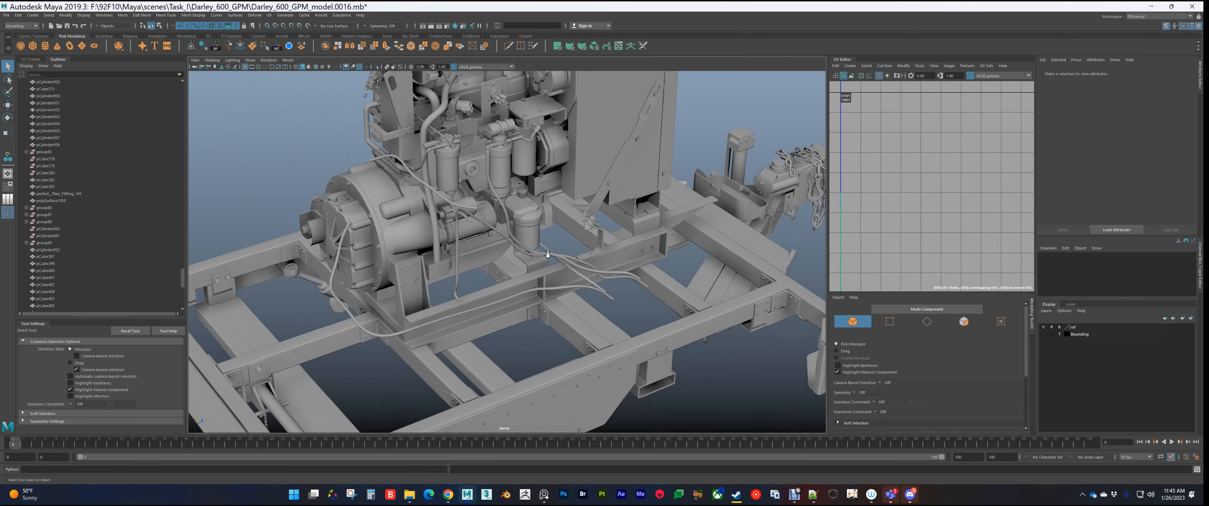
{"action": "scroll", "coordinate": [567, 254], "scroll_direction": "up", "scroll_amount": 8}
{"action": "left_click", "coordinate": [567, 252]}
{"action": "left_click", "coordinate": [581, 262], "text": "shift"}
{"action": "scroll", "coordinate": [519, 279], "scroll_direction": "down", "scroll_amount": 6}
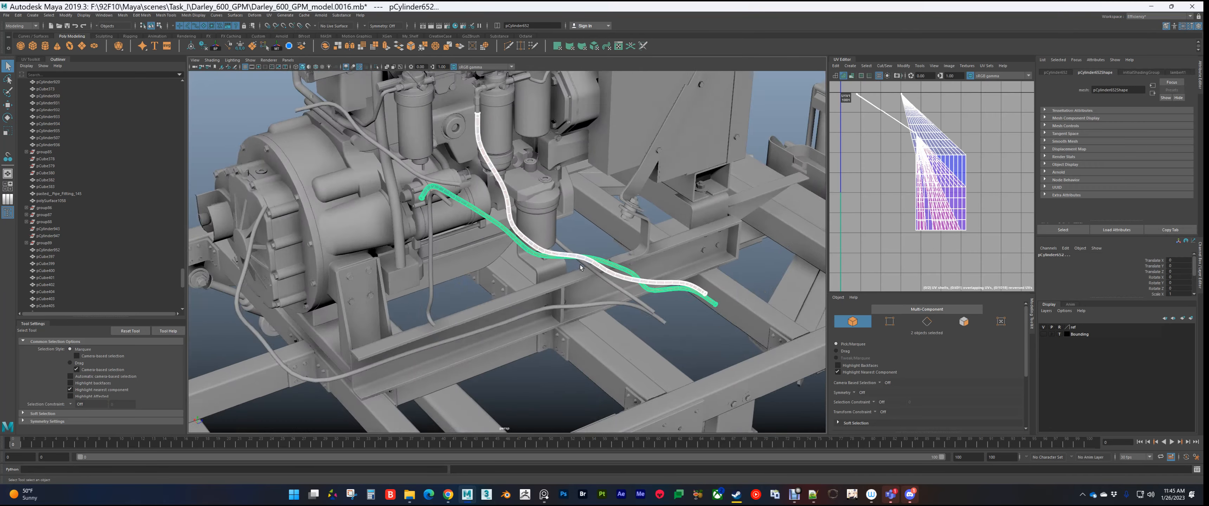
{"action": "left_click", "coordinate": [588, 234]}
{"action": "left_click_drag", "start_coordinate": [557, 268], "coordinate": [659, 255], "text": "alt"}
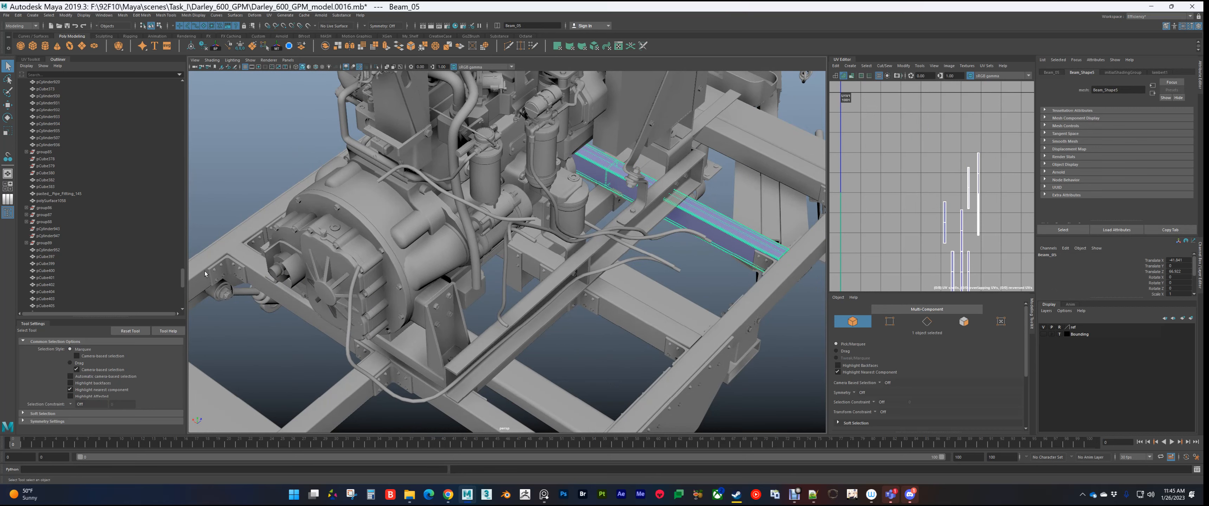
Step: Select a range of hierarchy parts through pCylinder742, and the single part pCylinder823, to check their locations and UV layouts
{"action": "scroll", "coordinate": [183, 271], "scroll_direction": "up", "scroll_amount": 10}
{"action": "left_click_drag", "start_coordinate": [184, 265], "coordinate": [186, 130]}
{"action": "left_click_drag", "start_coordinate": [66, 89], "coordinate": [70, 166]}
{"action": "left_click", "coordinate": [48, 236]}
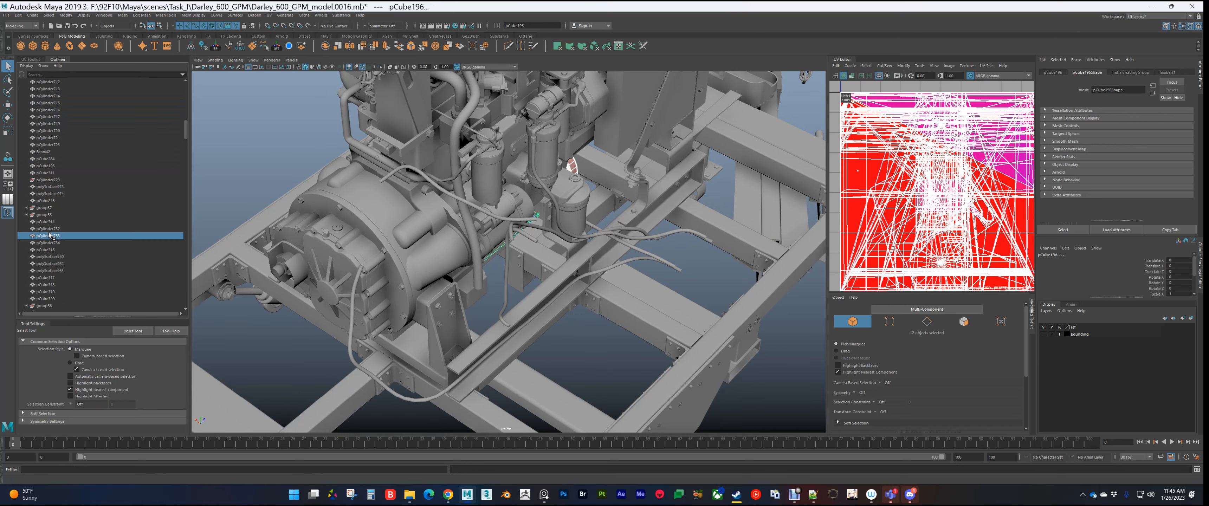
{"action": "scroll", "coordinate": [50, 235], "scroll_direction": "down", "scroll_amount": 10}
{"action": "left_click", "coordinate": [52, 187], "text": "shift"}
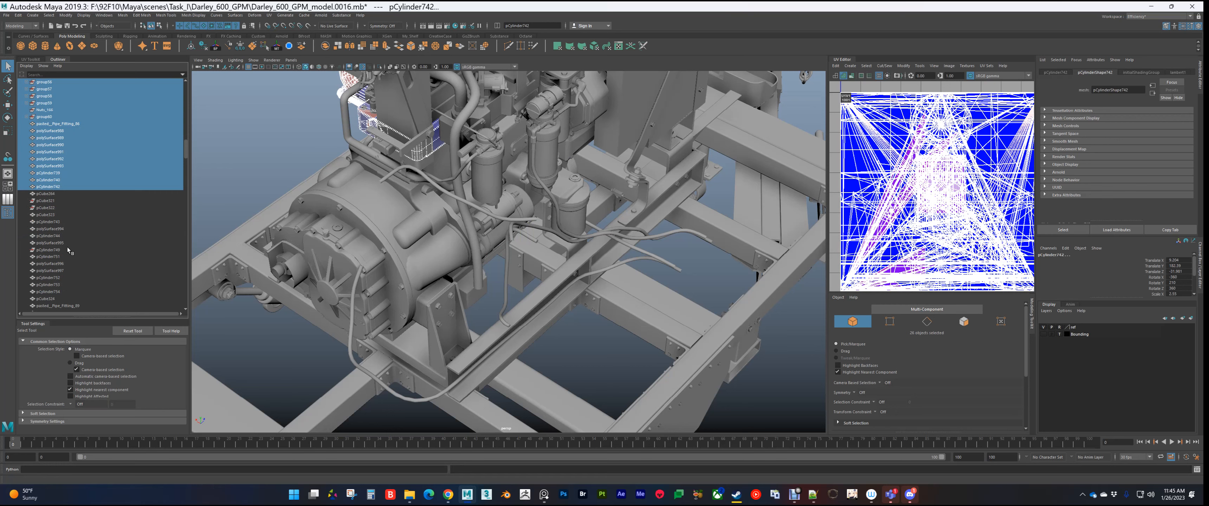
{"action": "scroll", "coordinate": [59, 273], "scroll_direction": "down", "scroll_amount": 10}
{"action": "left_click", "coordinate": [49, 109]}
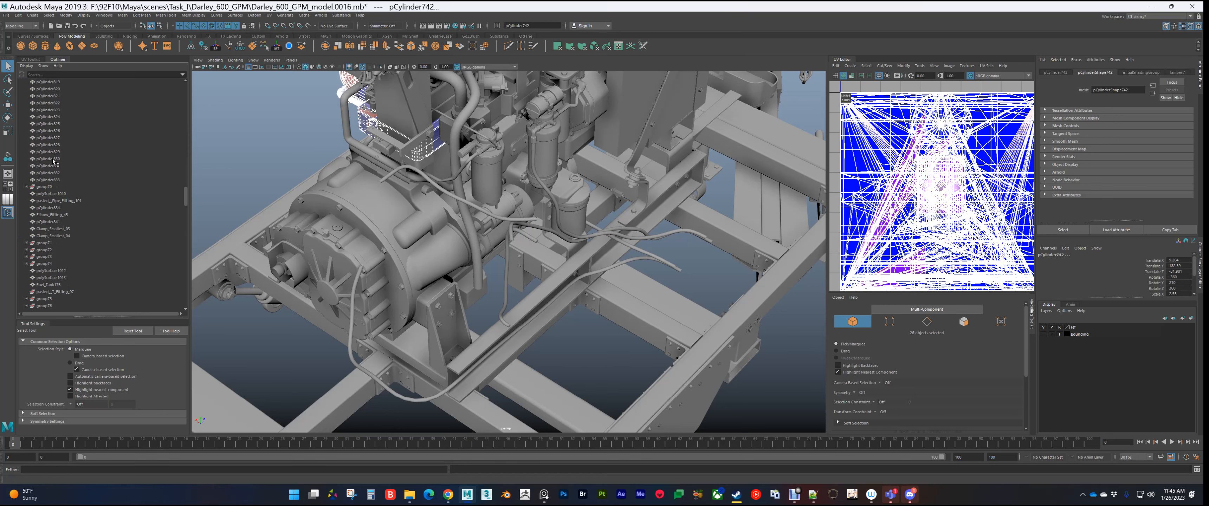
Step: Examine the engine from both sides and select the large round housing pCylinder459 to check its wireframe and UV layout
{"action": "left_click_drag", "start_coordinate": [546, 172], "coordinate": [564, 207], "text": "alt"}
{"action": "scroll", "coordinate": [78, 300], "scroll_direction": "down", "scroll_amount": 8}
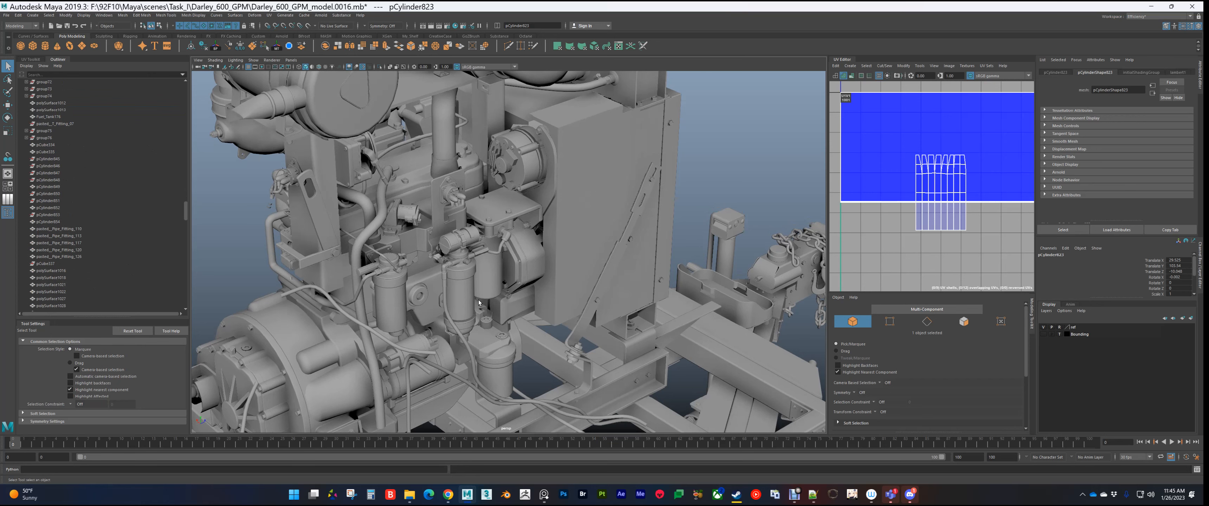
{"action": "right_click_drag", "start_coordinate": [478, 300], "coordinate": [487, 194], "text": "alt"}
{"action": "left_click", "coordinate": [335, 190]}
{"action": "left_click_drag", "start_coordinate": [625, 230], "coordinate": [410, 178], "text": "alt"}
{"action": "left_click", "coordinate": [538, 264]}
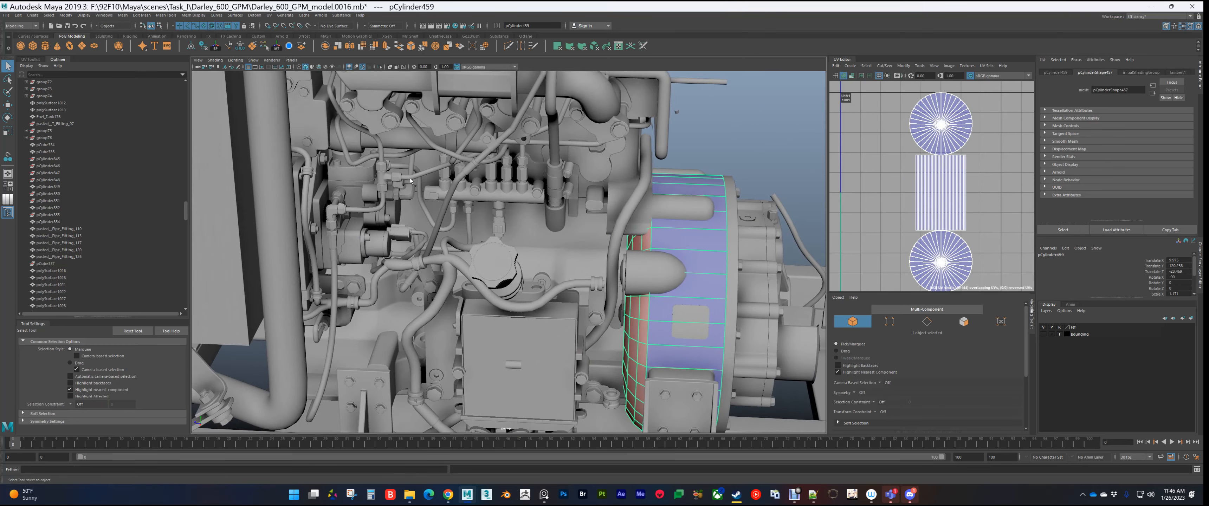
Step: Open the scene version Darley_600_GPM_model.0020.mb without saving changes to the current scene
{"action": "left_click", "coordinate": [7, 16]}
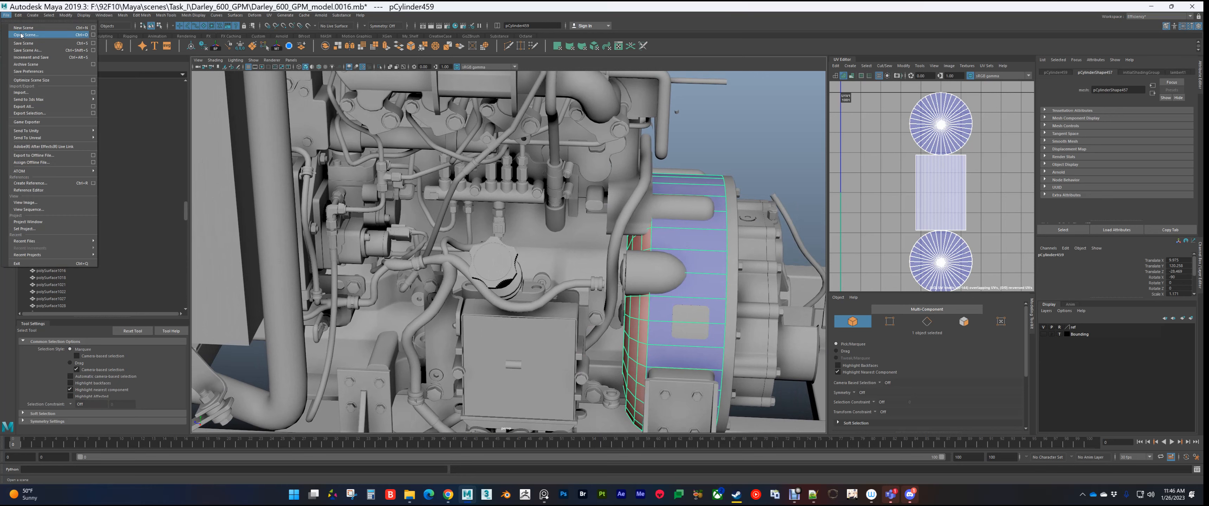
{"action": "left_click", "coordinate": [21, 34]}
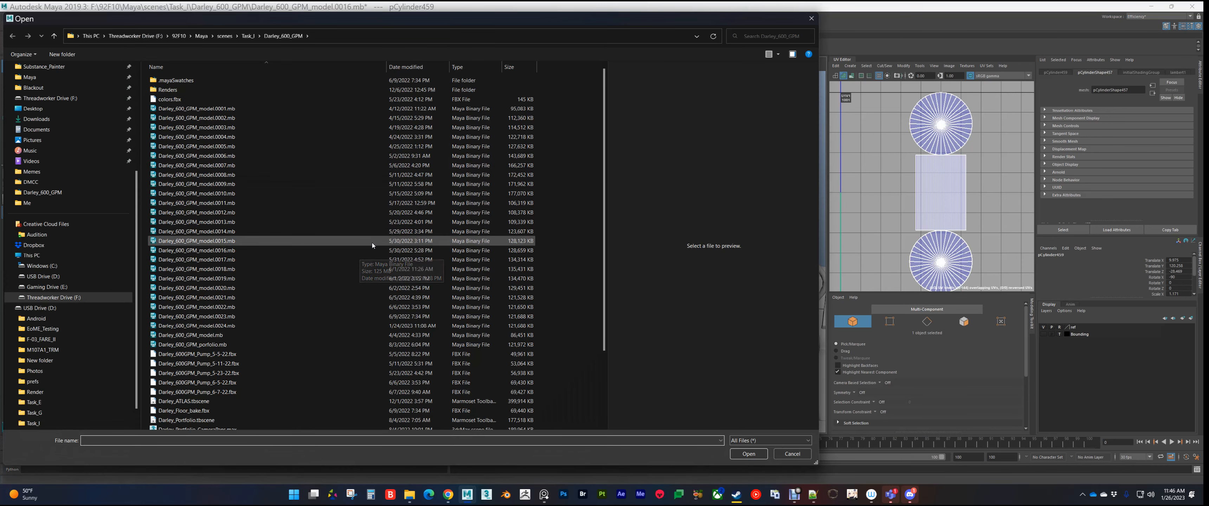
{"action": "double_click", "coordinate": [226, 288]}
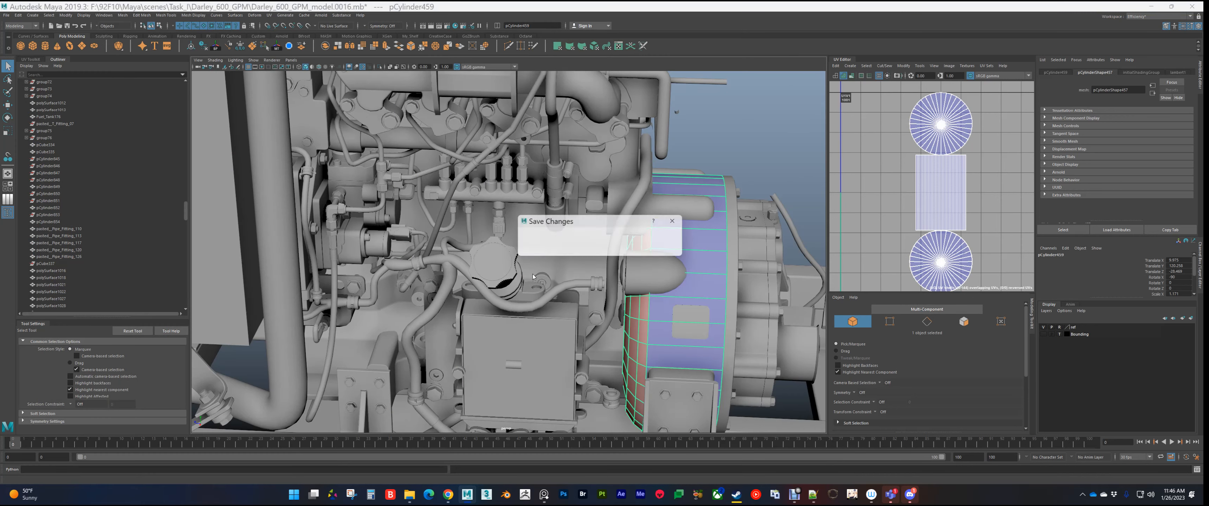
{"action": "left_click", "coordinate": [612, 252]}
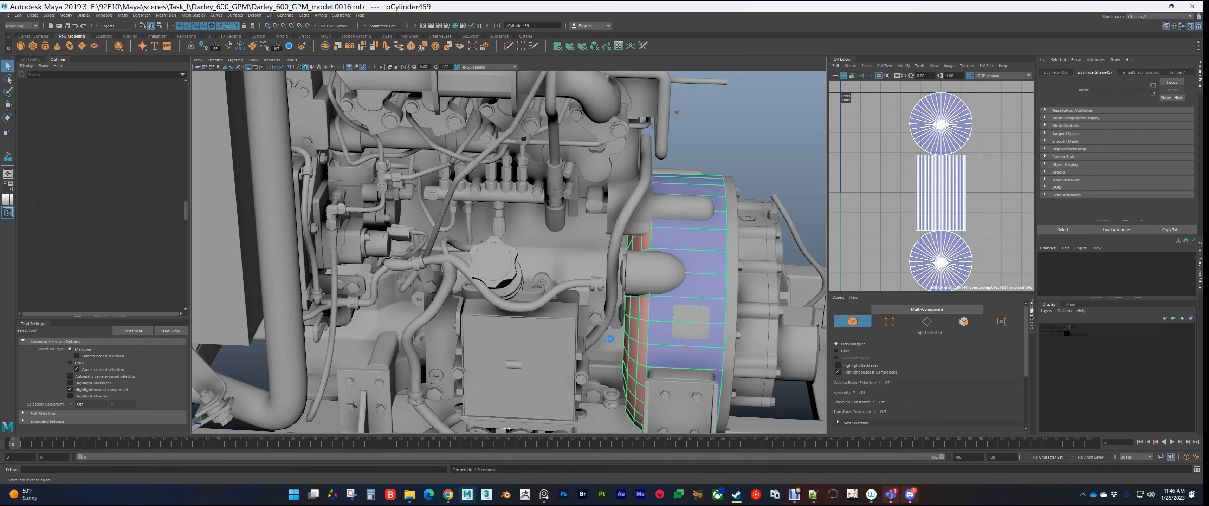
Step: Examine the isolated cabling and hoses as a whole, from several angles and up close at the thin wires
{"action": "scroll", "coordinate": [501, 264], "scroll_direction": "down", "scroll_amount": 10}
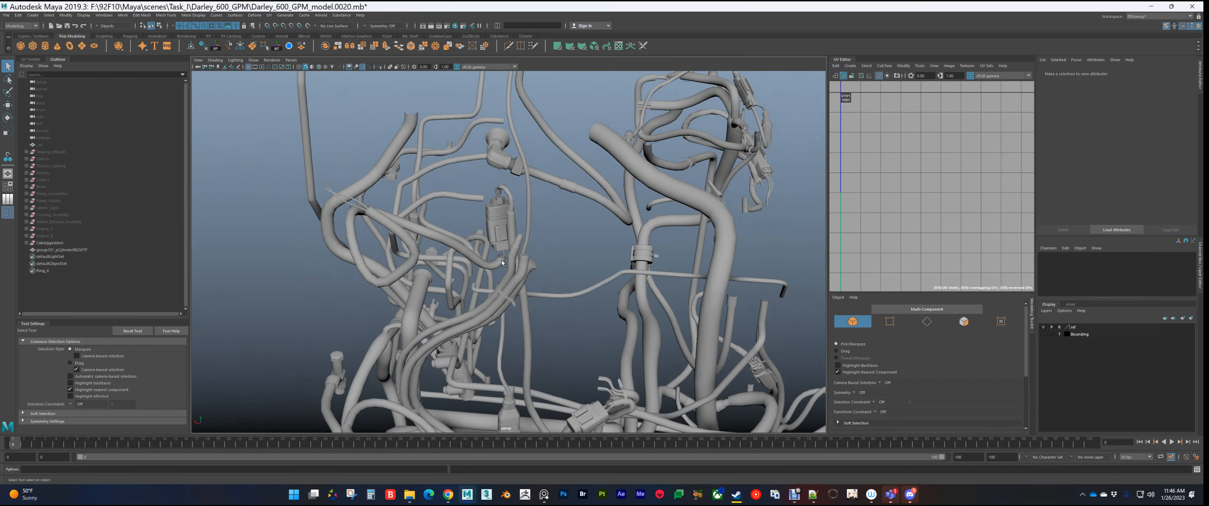
{"action": "scroll", "coordinate": [569, 268], "scroll_direction": "down", "scroll_amount": 4}
{"action": "middle_click_drag", "start_coordinate": [571, 334], "coordinate": [541, 291], "text": "alt"}
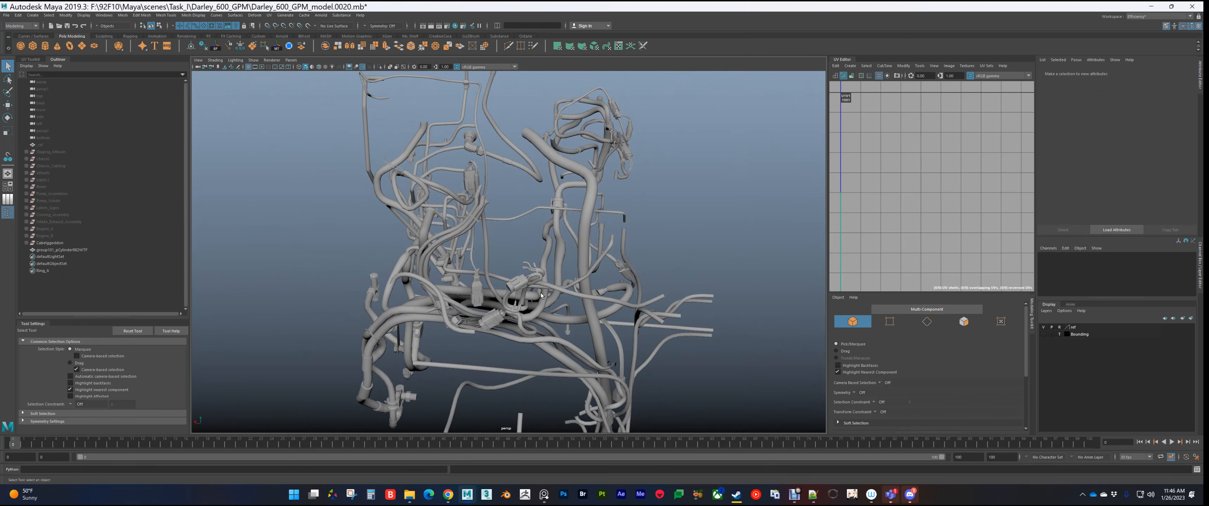
{"action": "left_click_drag", "start_coordinate": [538, 306], "coordinate": [476, 305], "text": "alt"}
{"action": "middle_click_drag", "start_coordinate": [643, 308], "coordinate": [493, 188], "text": "alt"}
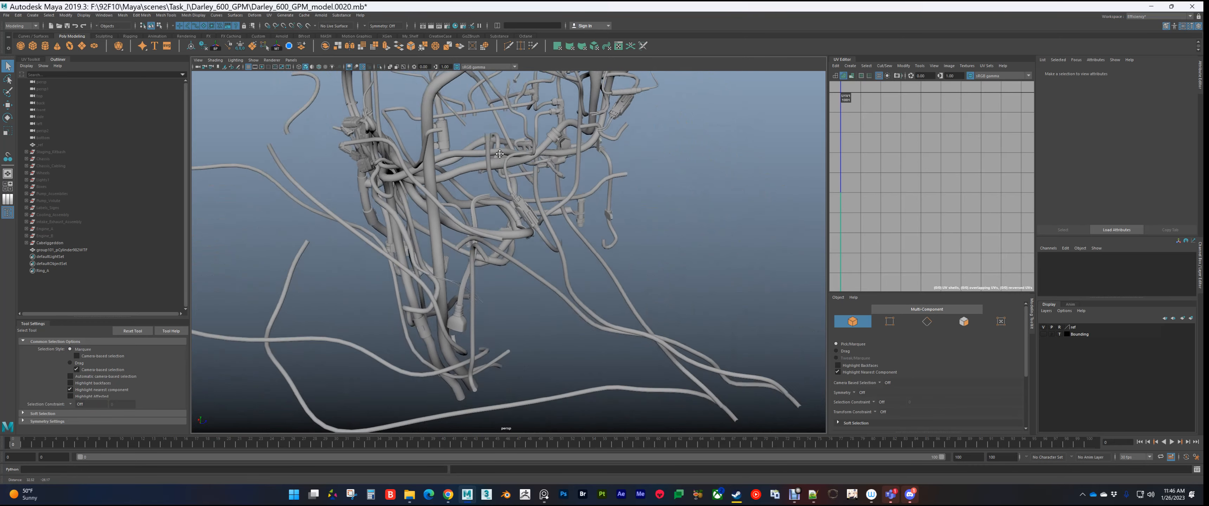
{"action": "right_click_drag", "start_coordinate": [493, 188], "coordinate": [559, 272], "text": "alt"}
{"action": "middle_click_drag", "start_coordinate": [309, 201], "coordinate": [503, 268], "text": "alt"}
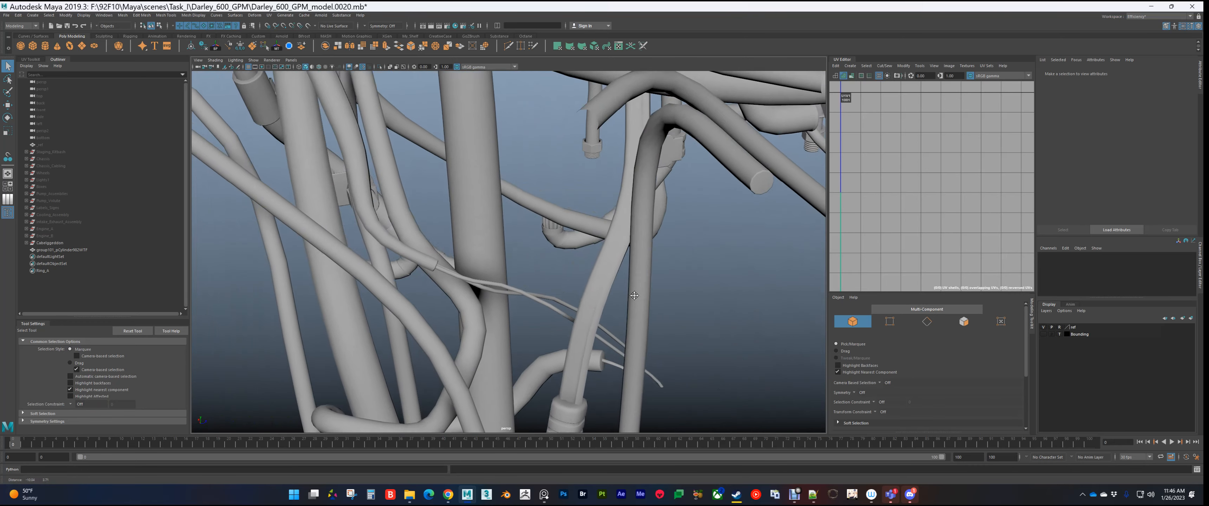
Step: Inspect the thin wires leaving their cable sleeve and select two of the cable parts together to check their UVs
{"action": "left_click_drag", "start_coordinate": [494, 266], "coordinate": [526, 272], "text": "alt"}
{"action": "left_click", "coordinate": [500, 257]}
{"action": "left_click", "coordinate": [534, 278]}
{"action": "left_click", "coordinate": [494, 230]}
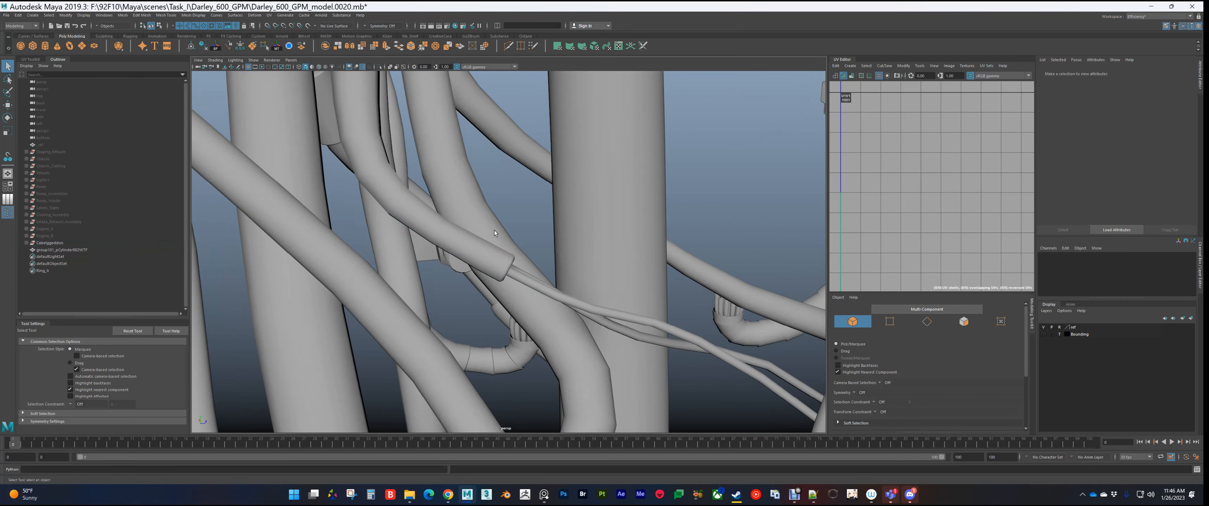
{"action": "left_click_drag", "start_coordinate": [494, 230], "coordinate": [473, 253], "text": "alt"}
{"action": "left_click", "coordinate": [481, 312]}
{"action": "left_click", "coordinate": [479, 326], "text": "shift"}
Step: Select the wires and sleeve pCylinder1200 above the connector plug, and the nearby part pCube437, to check their UV layouts
{"action": "right_click_drag", "start_coordinate": [658, 286], "coordinate": [574, 273], "text": "alt"}
{"action": "left_click_drag", "start_coordinate": [574, 273], "coordinate": [521, 300], "text": "alt"}
{"action": "right_click_drag", "start_coordinate": [521, 301], "coordinate": [582, 311], "text": "alt"}
{"action": "middle_click_drag", "start_coordinate": [582, 310], "coordinate": [520, 339], "text": "alt"}
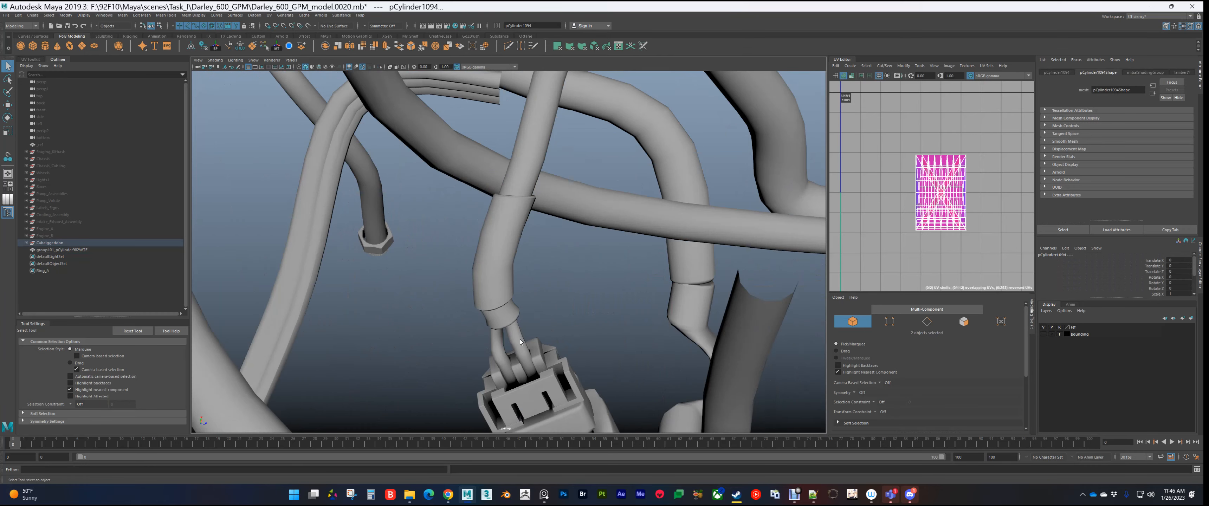
{"action": "left_click", "coordinate": [519, 339]}
{"action": "left_click", "coordinate": [494, 355]}
{"action": "left_click", "coordinate": [509, 284]}
{"action": "right_click_drag", "start_coordinate": [511, 282], "coordinate": [539, 181], "text": "alt"}
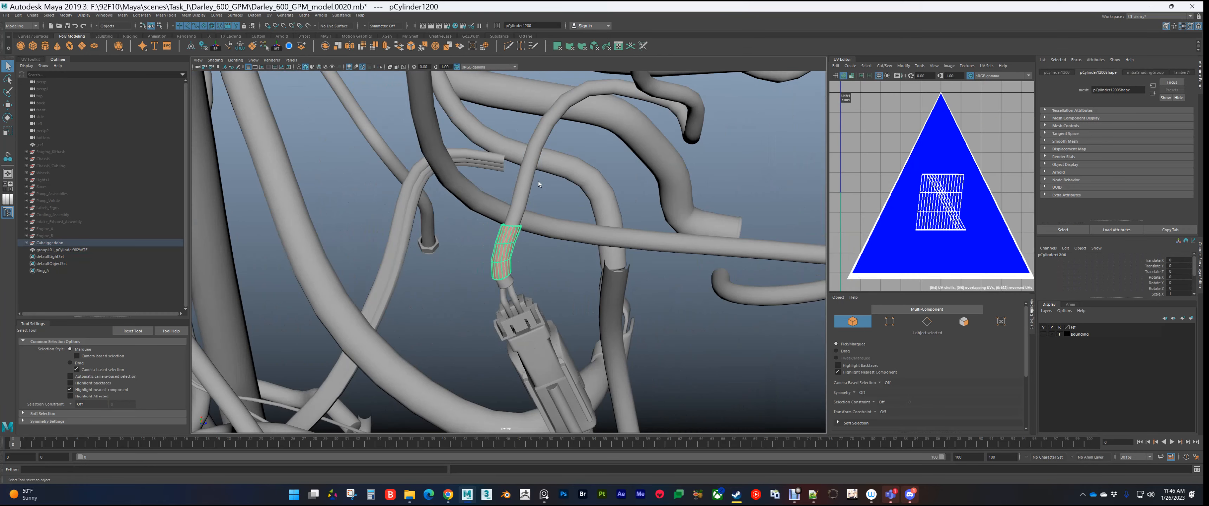
{"action": "left_click", "coordinate": [539, 181]}
{"action": "left_click", "coordinate": [499, 158]}
Step: Select the fitting Nuts_193 among the hoses, and the thick hose group84_pCylinder912, to compare their UV layouts
{"action": "right_click_drag", "start_coordinate": [610, 263], "coordinate": [559, 245], "text": "alt"}
{"action": "left_click_drag", "start_coordinate": [559, 245], "coordinate": [512, 277], "text": "alt"}
{"action": "right_click_drag", "start_coordinate": [512, 277], "coordinate": [530, 301], "text": "alt"}
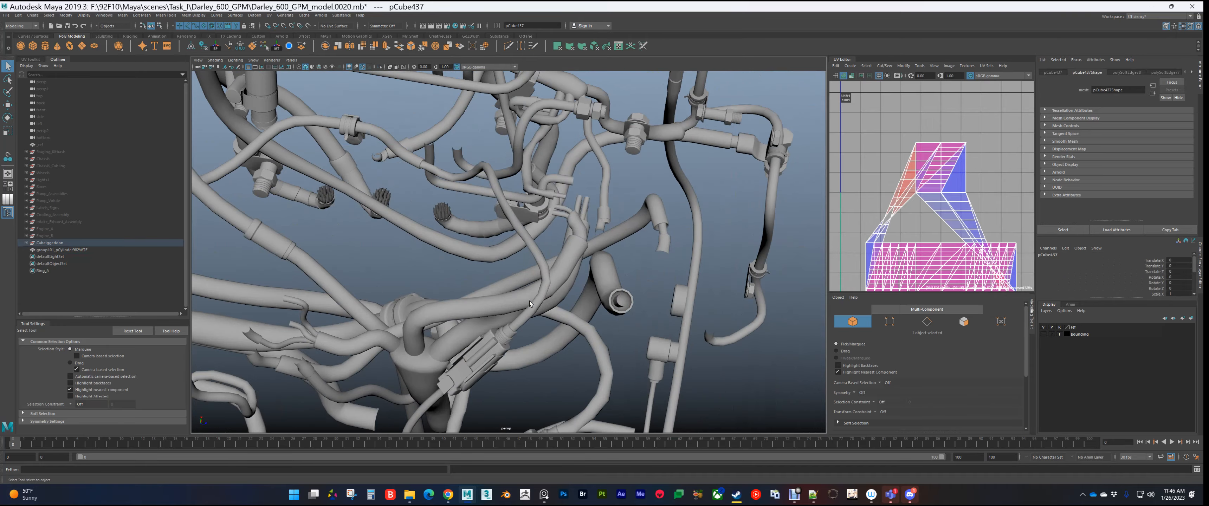
{"action": "left_click_drag", "start_coordinate": [529, 302], "coordinate": [501, 281], "text": "alt"}
{"action": "middle_click_drag", "start_coordinate": [502, 282], "coordinate": [521, 220], "text": "alt"}
{"action": "left_click", "coordinate": [540, 300]}
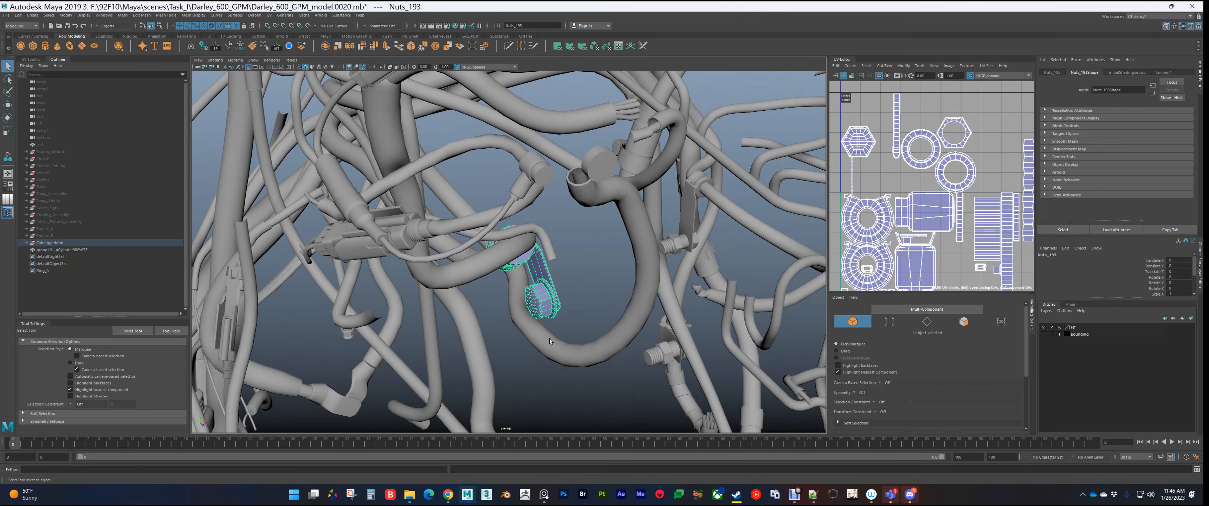
{"action": "left_click", "coordinate": [434, 243]}
{"action": "left_click_drag", "start_coordinate": [434, 244], "coordinate": [424, 250], "text": "alt"}
{"action": "middle_click_drag", "start_coordinate": [676, 295], "coordinate": [558, 211], "text": "alt"}
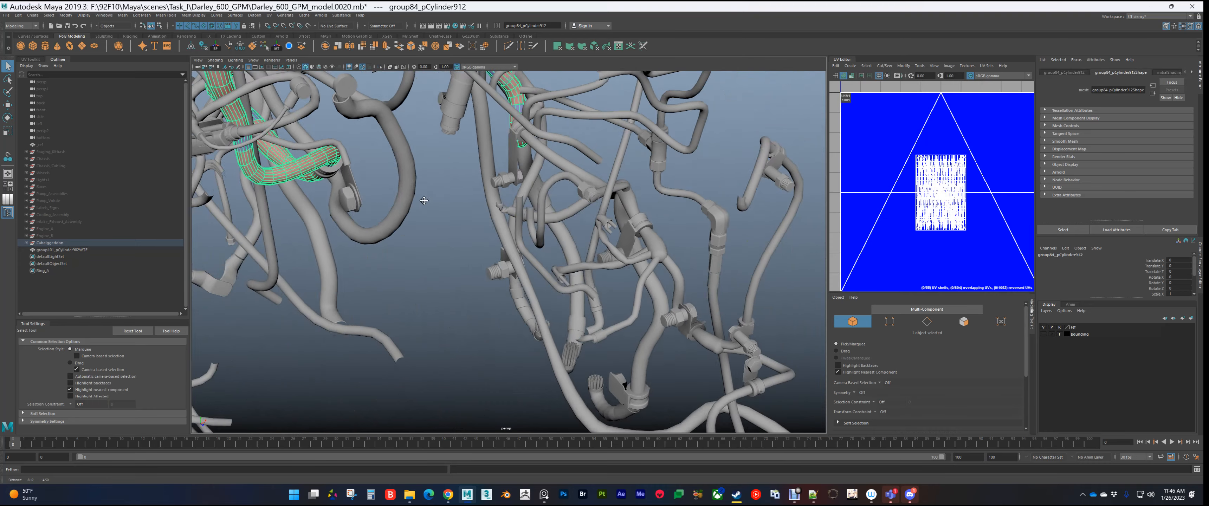
Step: Inspect the curved cable sleeve pCylinder814 and the bundled wire ends beside it, clearing the selection to view their shading
{"action": "left_click_drag", "start_coordinate": [559, 211], "coordinate": [528, 241], "text": "alt"}
{"action": "left_click_drag", "start_coordinate": [522, 322], "coordinate": [539, 337], "text": "alt"}
{"action": "left_click", "coordinate": [517, 334]}
{"action": "middle_click_drag", "start_coordinate": [539, 337], "coordinate": [501, 232], "text": "alt"}
{"action": "scroll", "coordinate": [501, 232], "scroll_direction": "up", "scroll_amount": 8}
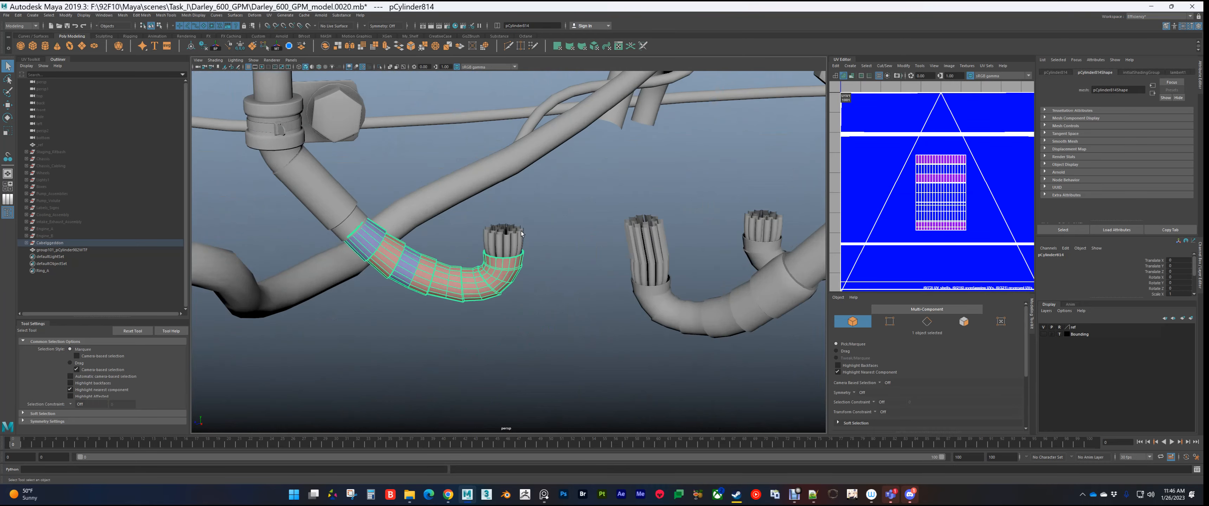
{"action": "left_click_drag", "start_coordinate": [515, 218], "coordinate": [487, 236]}
{"action": "left_click", "coordinate": [548, 264]}
{"action": "scroll", "coordinate": [547, 265], "scroll_direction": "down", "scroll_amount": 8}
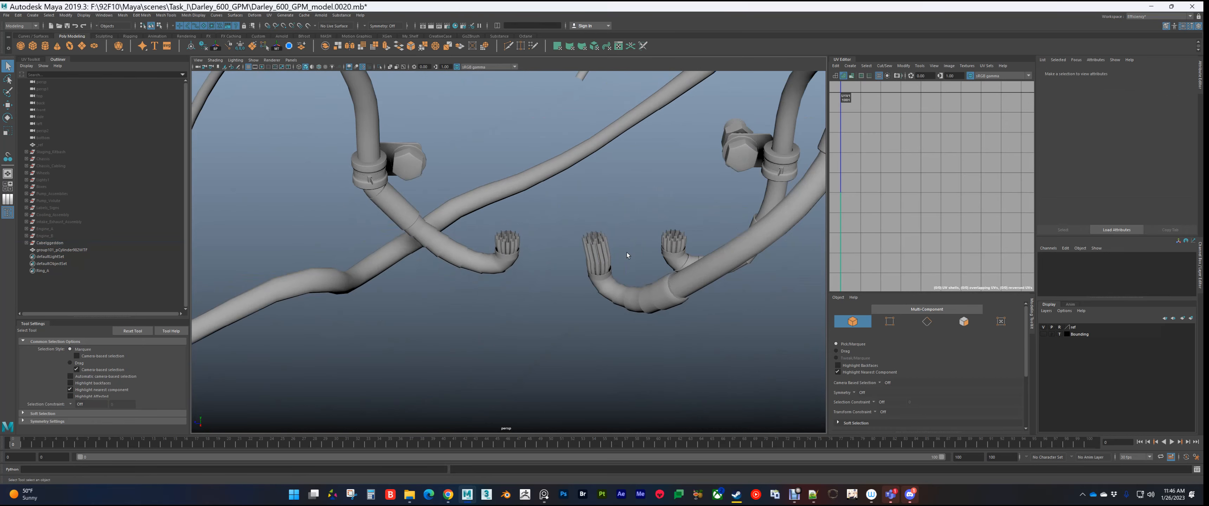
Step: Select the cable tie zip_tie_10 to check its UVs, and examine the tied wires, connectors and whole cable harness
{"action": "middle_click_drag", "start_coordinate": [723, 127], "coordinate": [529, 335], "text": "alt"}
{"action": "left_click", "coordinate": [618, 133]}
{"action": "left_click_drag", "start_coordinate": [529, 282], "coordinate": [625, 259], "text": "alt"}
{"action": "scroll", "coordinate": [625, 259], "scroll_direction": "down", "scroll_amount": 6}
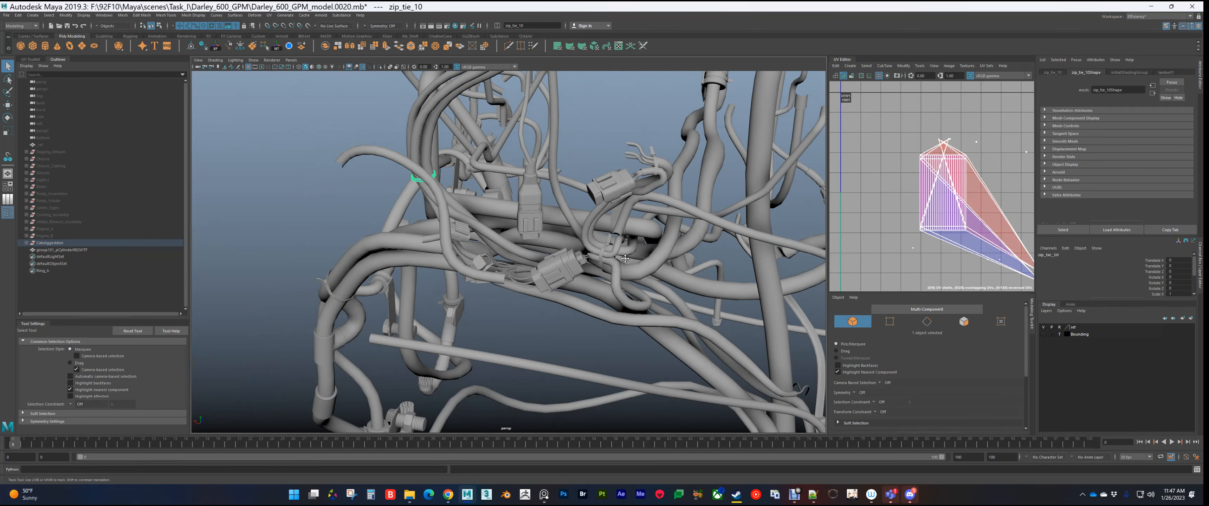
{"action": "middle_click_drag", "start_coordinate": [625, 259], "coordinate": [575, 282], "text": "alt"}
{"action": "scroll", "coordinate": [576, 263], "scroll_direction": "up", "scroll_amount": 8}
{"action": "left_click_drag", "start_coordinate": [563, 249], "coordinate": [613, 266], "text": "alt"}
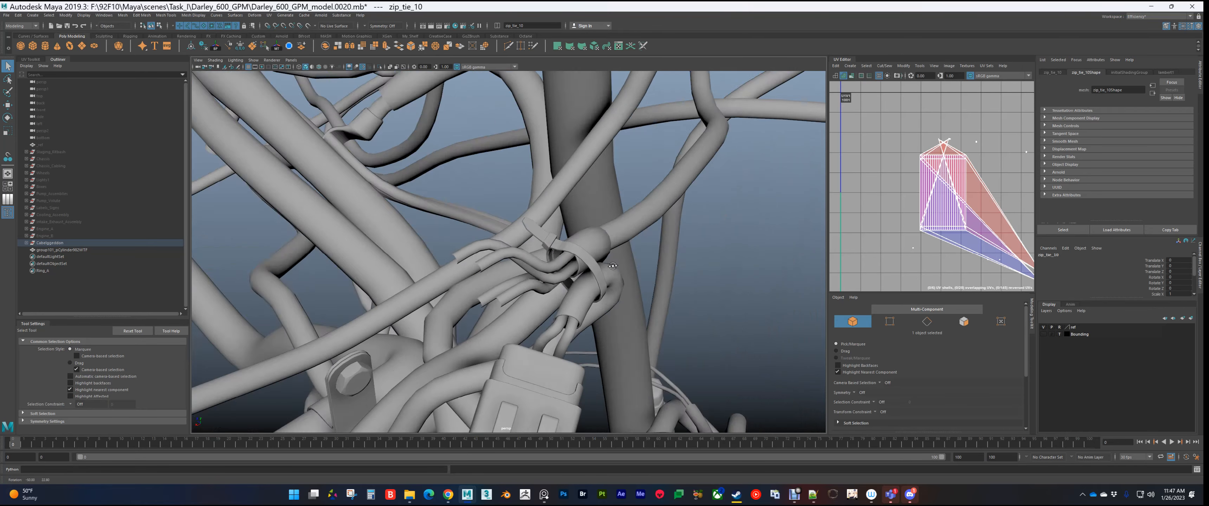
{"action": "scroll", "coordinate": [579, 252], "scroll_direction": "down", "scroll_amount": 15}
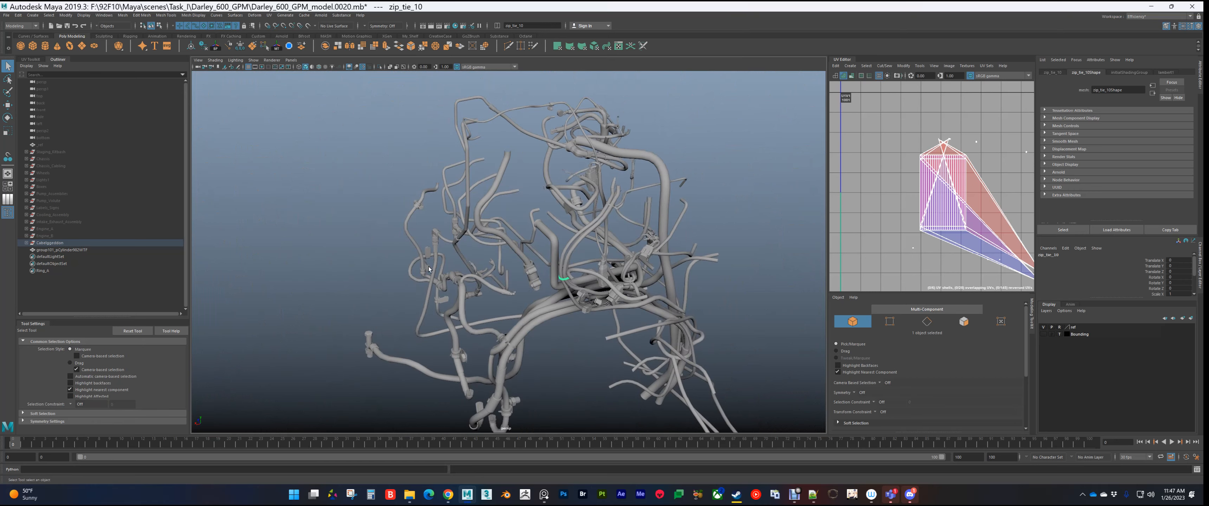
Step: Open the scene version Darley_600_GPM_model.0018.mb without saving changes and view the wiring above the round engine housing
{"action": "left_click", "coordinate": [7, 16]}
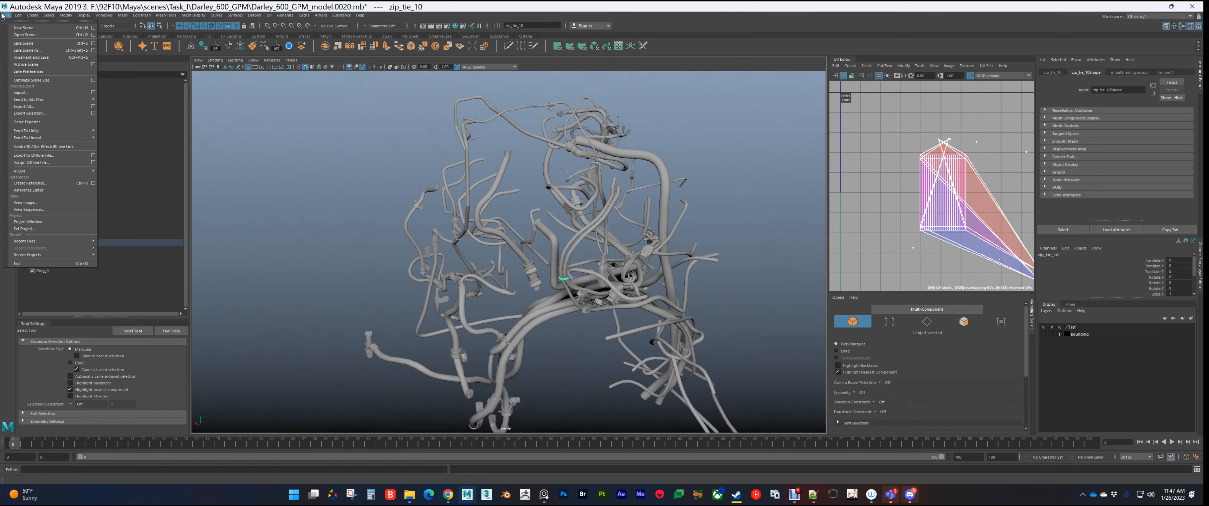
{"action": "left_click", "coordinate": [31, 36]}
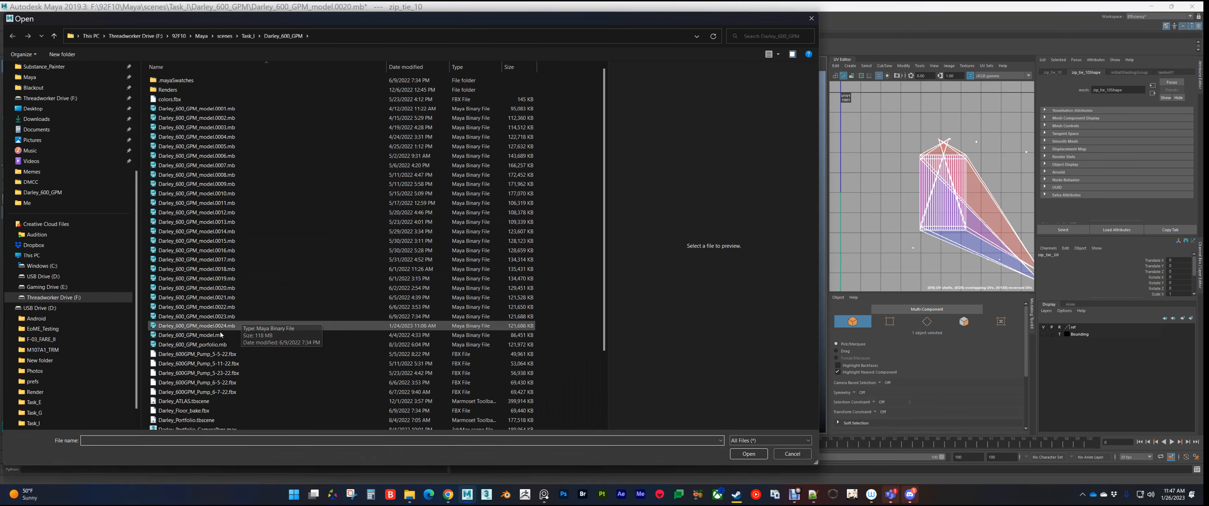
{"action": "double_click", "coordinate": [228, 272]}
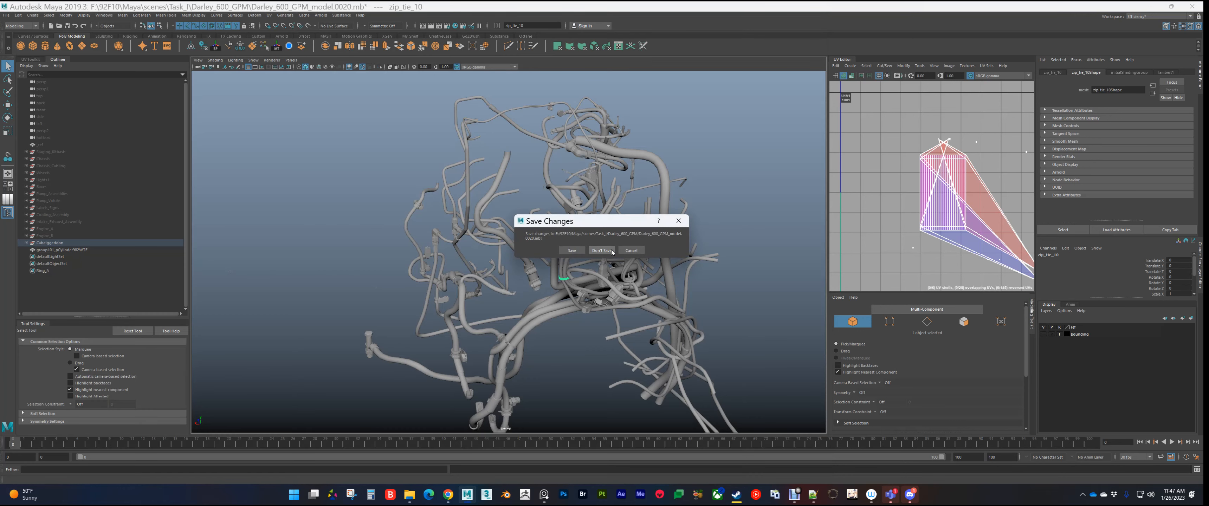
{"action": "left_click", "coordinate": [602, 252]}
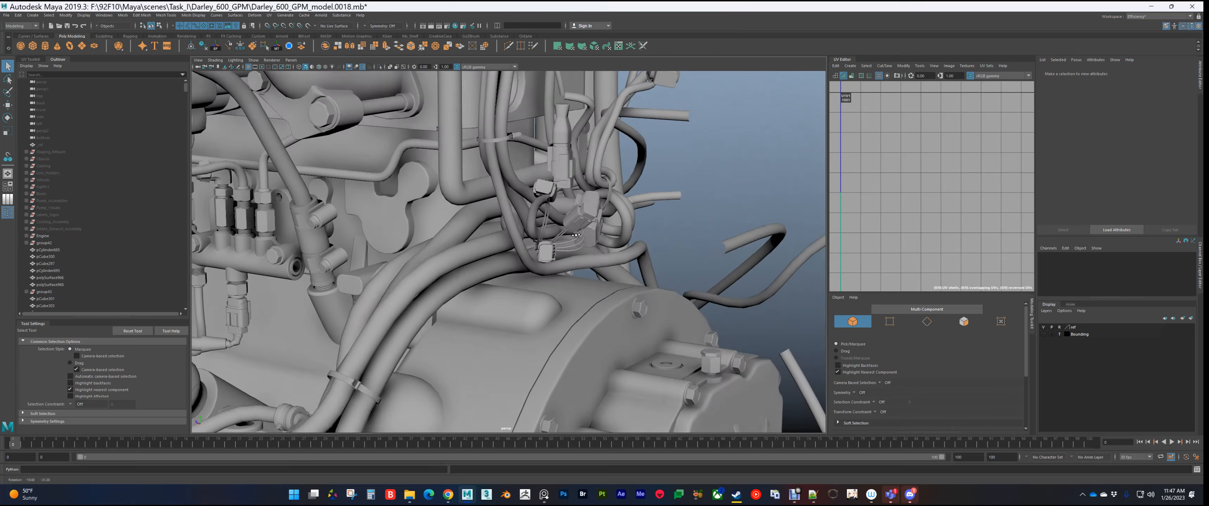
{"action": "left_click_drag", "start_coordinate": [586, 251], "coordinate": [557, 247], "text": "alt"}
Step: Open the scene version Darley_600_GPM_model.0017.mb in place of the current scene
{"action": "left_click", "coordinate": [7, 16]}
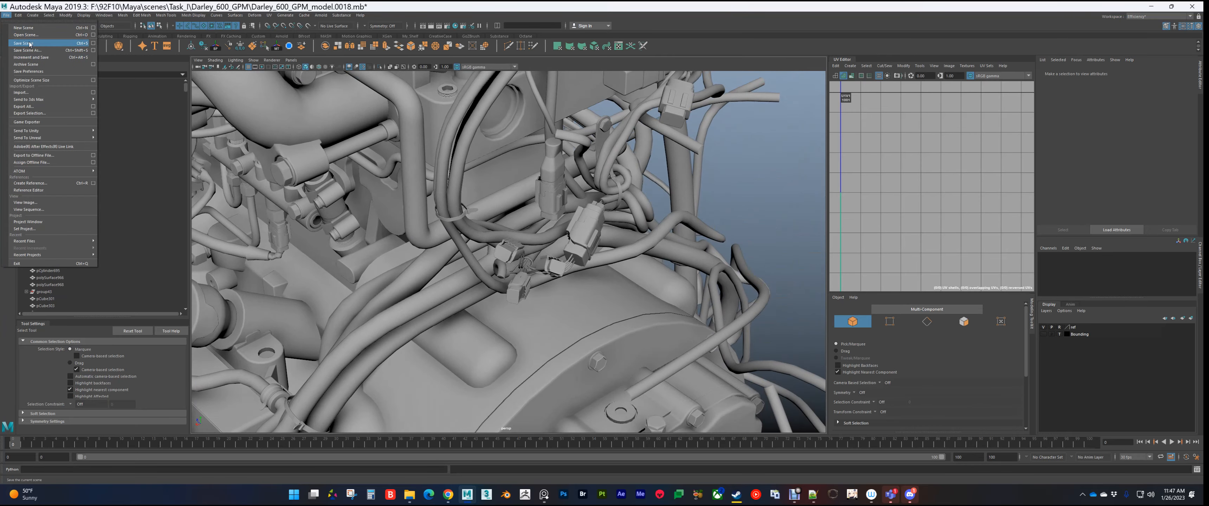
{"action": "left_click", "coordinate": [28, 34]}
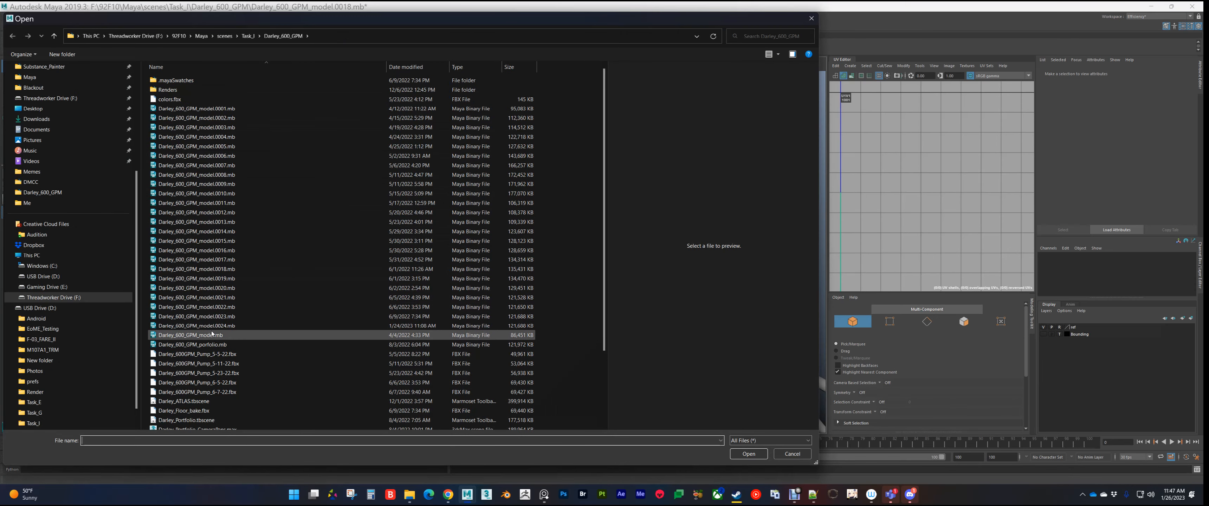
{"action": "double_click", "coordinate": [228, 254]}
Step: Select the flared cable sleeve group84_pCylinder912 and the branching cables pCylinder1258 and pCylinder1269 to check their UV layouts
{"action": "left_click", "coordinate": [469, 286]}
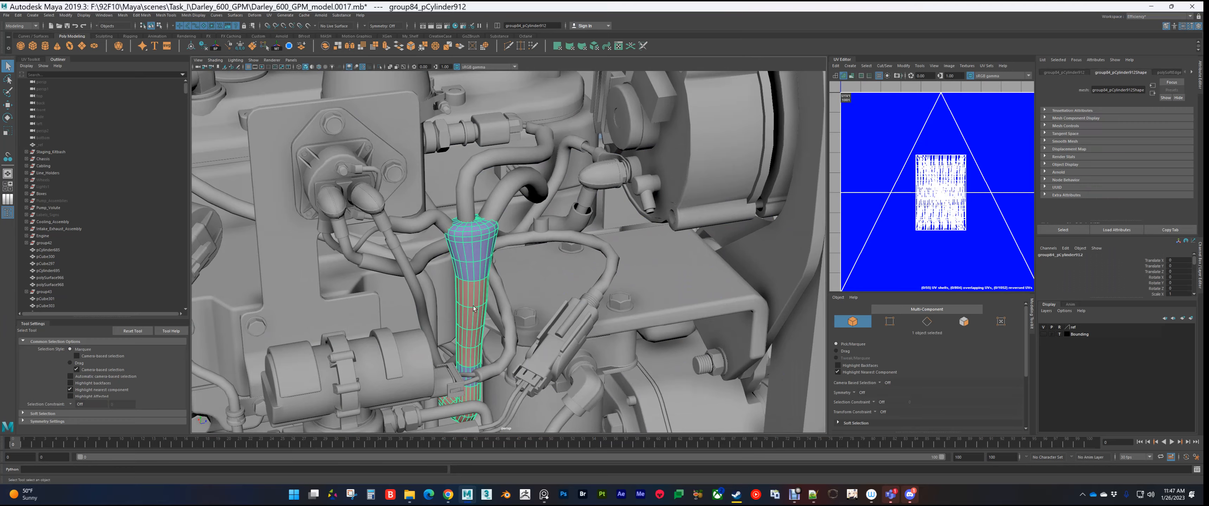
{"action": "left_click_drag", "start_coordinate": [469, 281], "coordinate": [517, 226], "text": "alt"}
{"action": "middle_click_drag", "start_coordinate": [517, 226], "coordinate": [535, 314], "text": "alt"}
{"action": "left_click", "coordinate": [497, 241]}
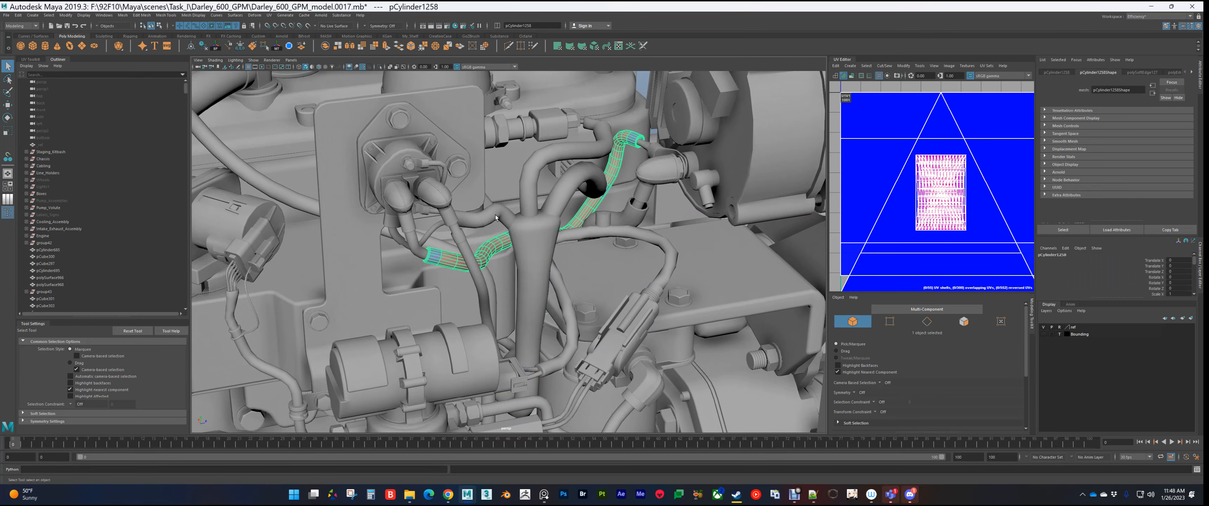
{"action": "left_click", "coordinate": [496, 211]}
{"action": "scroll", "coordinate": [505, 255], "scroll_direction": "down", "scroll_amount": 3}
{"action": "scroll", "coordinate": [505, 255], "scroll_direction": "down", "scroll_amount": 8}
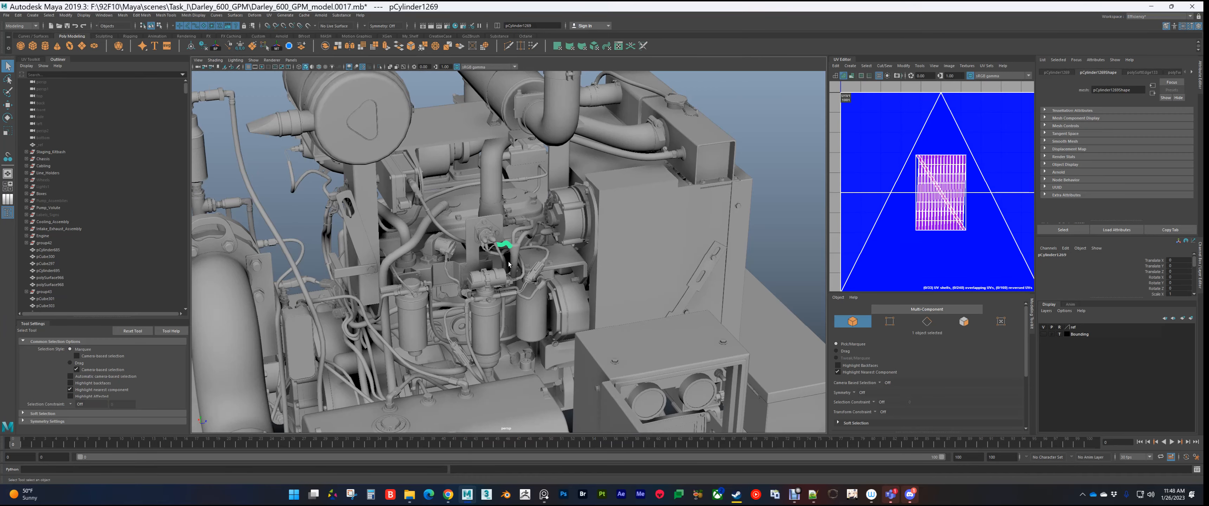
Step: Examine the cabling around the engine bracket and select the two bulb-shaped cable boots together to check their UVs
{"action": "middle_click_drag", "start_coordinate": [505, 255], "coordinate": [639, 232], "text": "alt"}
{"action": "scroll", "coordinate": [558, 203], "scroll_direction": "up", "scroll_amount": 8}
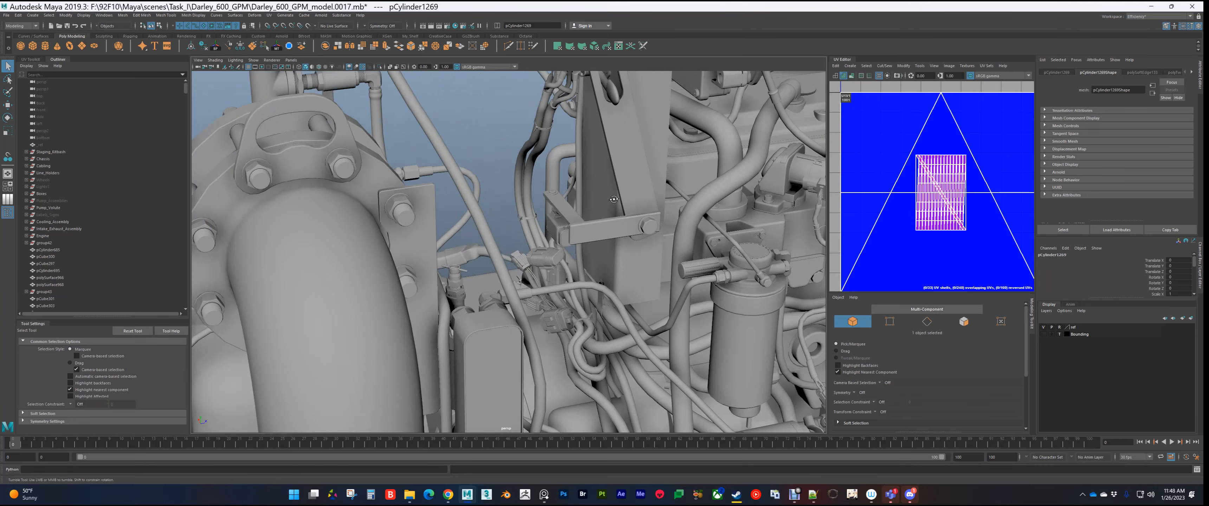
{"action": "left_click_drag", "start_coordinate": [540, 141], "coordinate": [589, 162], "text": "alt"}
{"action": "middle_click_drag", "start_coordinate": [590, 162], "coordinate": [580, 319], "text": "alt"}
{"action": "scroll", "coordinate": [597, 215], "scroll_direction": "up", "scroll_amount": 8}
{"action": "left_click", "coordinate": [648, 154]}
{"action": "left_click", "coordinate": [675, 184], "text": "shift"}
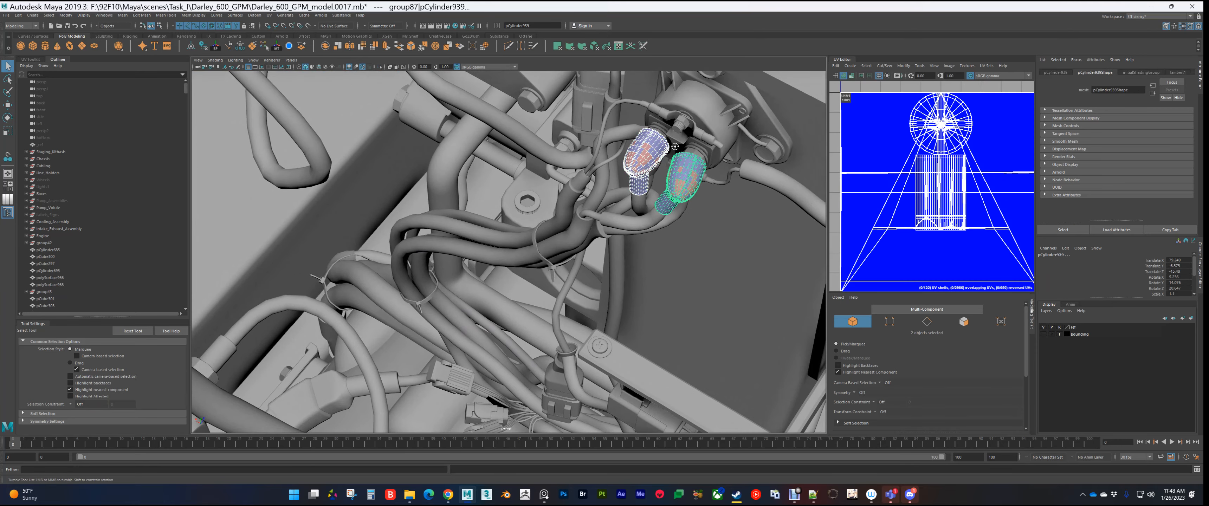
Step: Select the short cable segment pCylinder1111 below the connector bundle to check its UV layout
{"action": "left_click_drag", "start_coordinate": [674, 184], "coordinate": [742, 211], "text": "alt"}
{"action": "scroll", "coordinate": [597, 322], "scroll_direction": "down", "scroll_amount": 4}
{"action": "left_click_drag", "start_coordinate": [598, 323], "coordinate": [634, 179], "text": "alt"}
{"action": "left_click", "coordinate": [568, 253]}
{"action": "left_click_drag", "start_coordinate": [550, 254], "coordinate": [593, 268], "text": "alt"}
{"action": "left_click", "coordinate": [620, 301]}
{"action": "scroll", "coordinate": [620, 300], "scroll_direction": "down", "scroll_amount": 4}
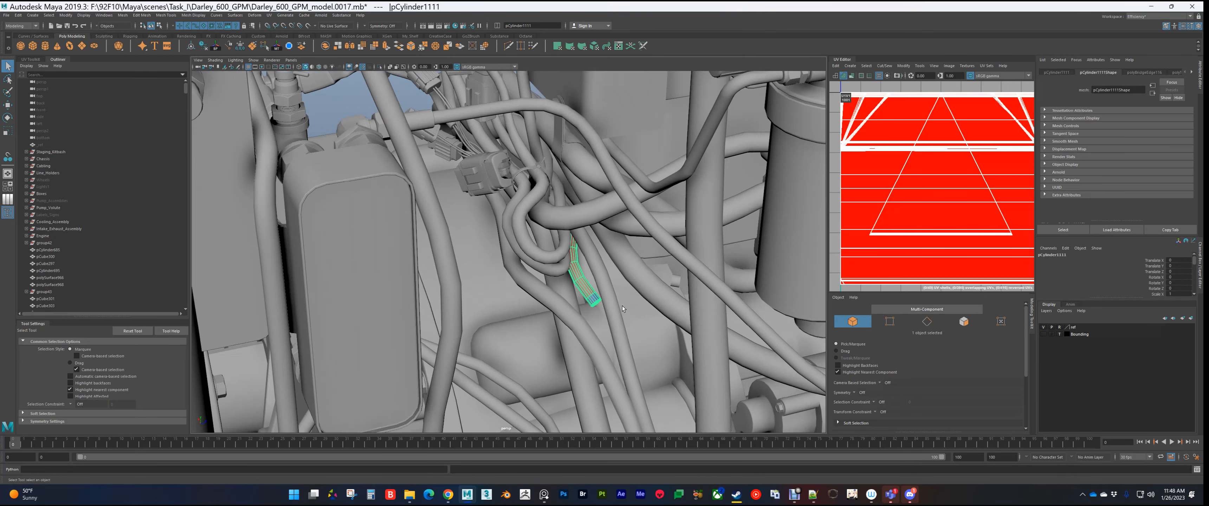
{"action": "middle_click_drag", "start_coordinate": [620, 300], "coordinate": [556, 261], "text": "alt"}
{"action": "scroll", "coordinate": [556, 261], "scroll_direction": "up", "scroll_amount": 4}
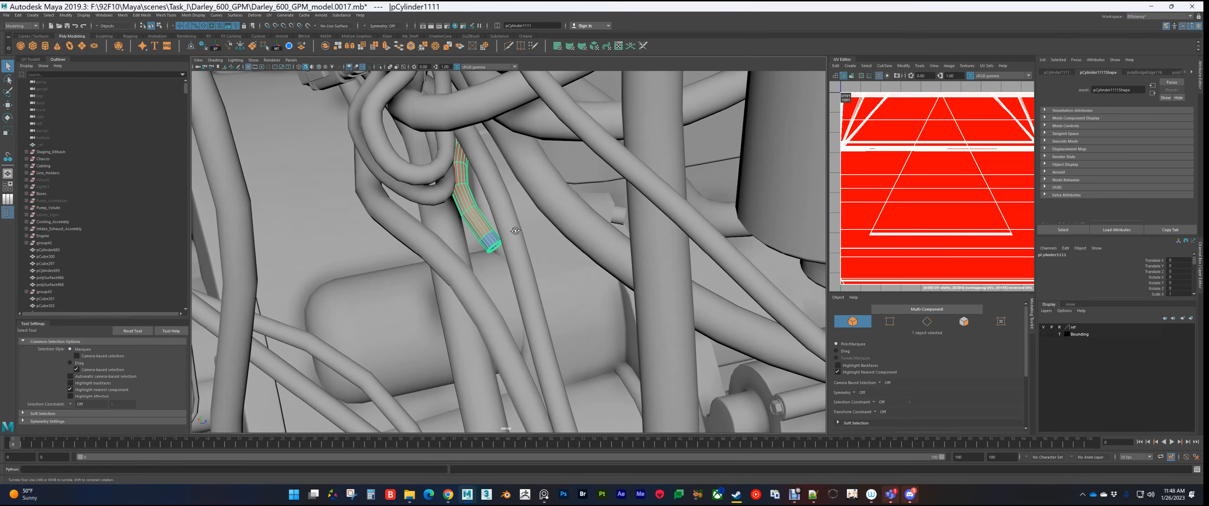
Step: Select pCylinder1112 and the long rod pasted__Pipe_Fitting_149 to check their UVs, and view the whole trailer
{"action": "left_click_drag", "start_coordinate": [513, 229], "coordinate": [562, 264], "text": "alt"}
{"action": "left_click", "coordinate": [592, 236]}
{"action": "scroll", "coordinate": [613, 242], "scroll_direction": "down", "scroll_amount": 5}
{"action": "scroll", "coordinate": [556, 269], "scroll_direction": "down", "scroll_amount": 8}
{"action": "scroll", "coordinate": [556, 269], "scroll_direction": "down", "scroll_amount": 4}
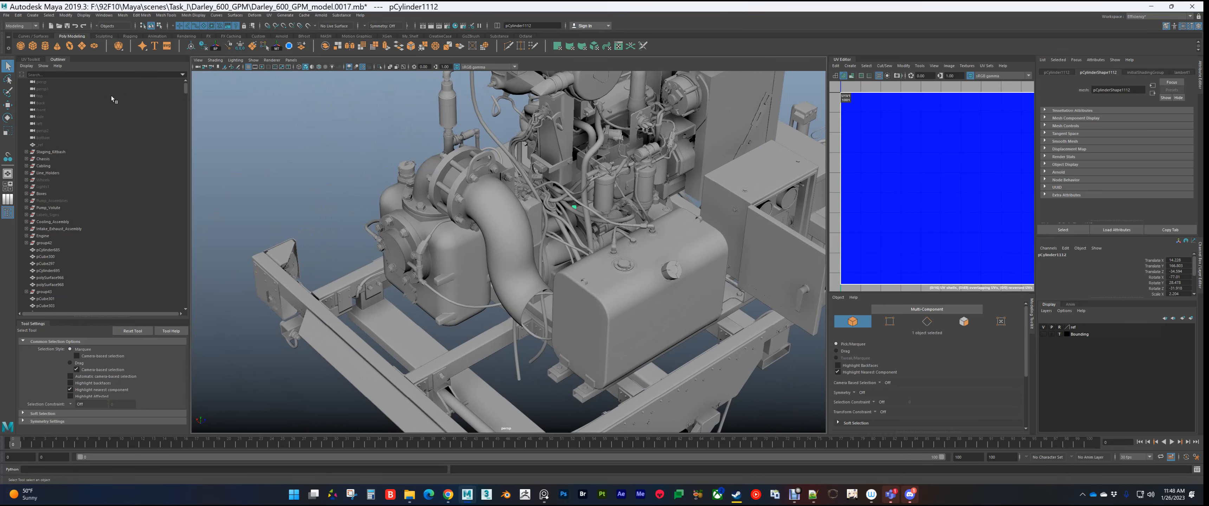
{"action": "left_click", "coordinate": [7, 15]}
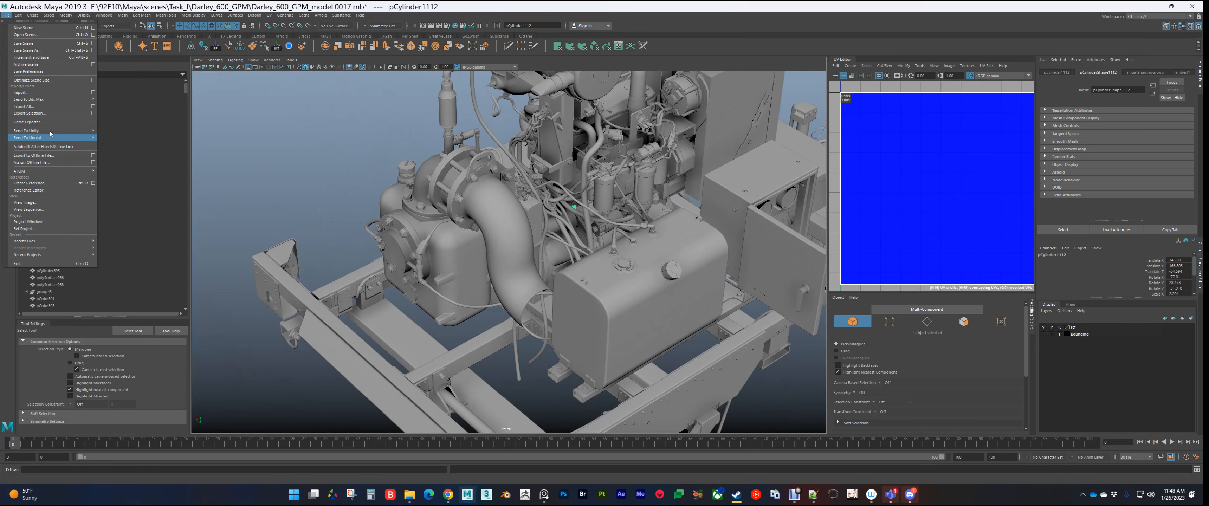
{"action": "left_click", "coordinate": [486, 219]}
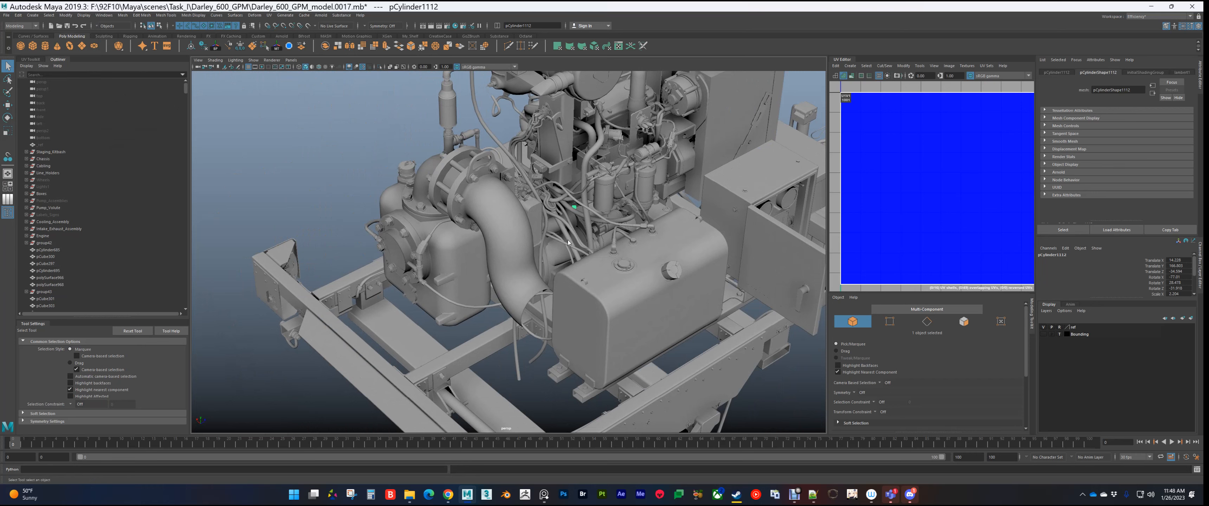
{"action": "left_click", "coordinate": [561, 239]}
{"action": "middle_click_drag", "start_coordinate": [527, 122], "coordinate": [480, 142], "text": "alt"}
{"action": "scroll", "coordinate": [467, 232], "scroll_direction": "up", "scroll_amount": 2}
{"action": "scroll", "coordinate": [488, 197], "scroll_direction": "down", "scroll_amount": 4}
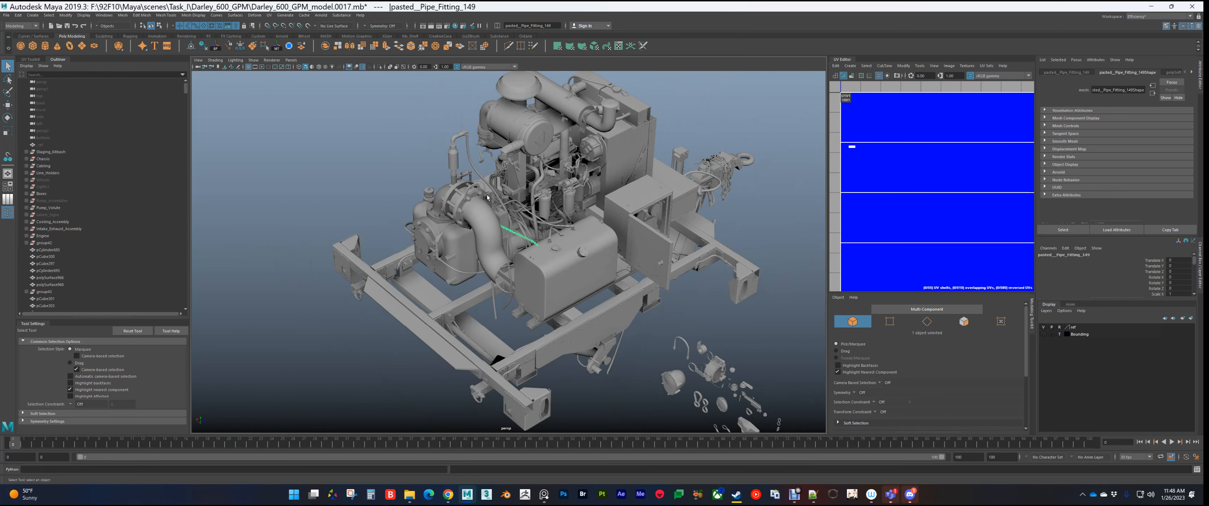
Step: Create a polygon cylinder with 24 axis divisions below the trailer frame and raise it to the height of the engine
{"action": "left_click", "coordinate": [45, 46]}
{"action": "scroll", "coordinate": [489, 345], "scroll_direction": "up", "scroll_amount": 4}
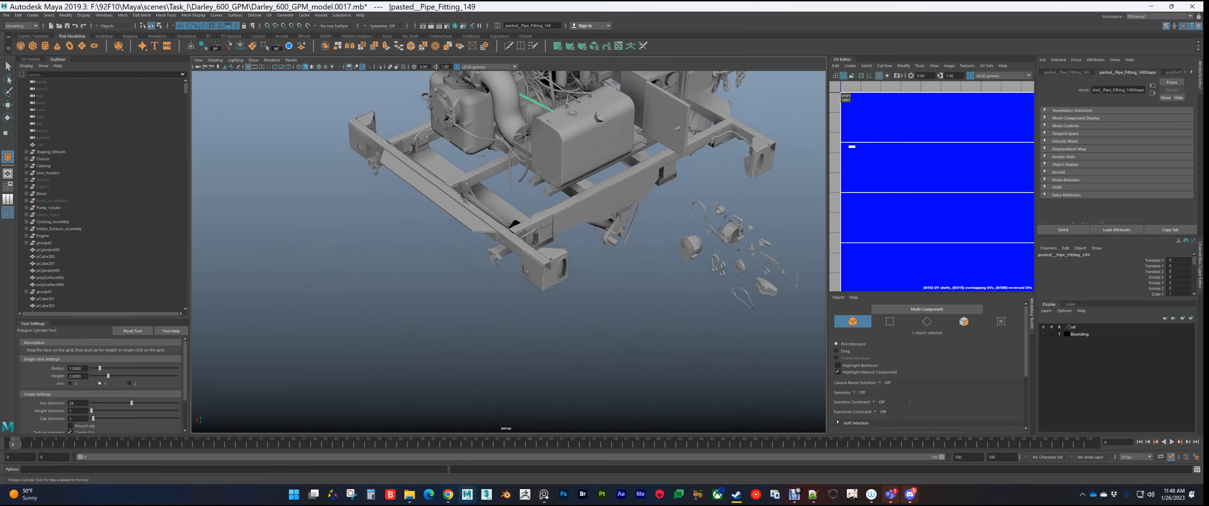
{"action": "left_click", "coordinate": [488, 345]}
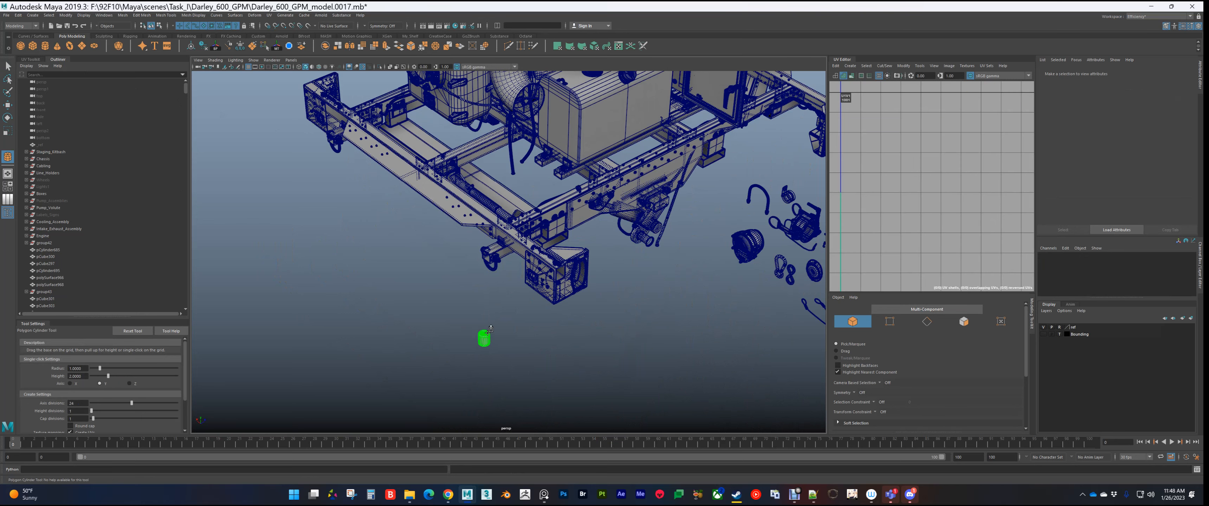
{"action": "key", "text": "w"}
{"action": "left_click_drag", "start_coordinate": [485, 312], "coordinate": [484, 67]}
{"action": "middle_click_drag", "start_coordinate": [497, 83], "coordinate": [519, 315], "text": "alt"}
{"action": "scroll", "coordinate": [519, 315], "scroll_direction": "up", "scroll_amount": 1}
{"action": "left_click_drag", "start_coordinate": [558, 289], "coordinate": [382, 193], "text": "alt"}
{"action": "middle_click_drag", "start_coordinate": [383, 193], "coordinate": [496, 212], "text": "alt"}
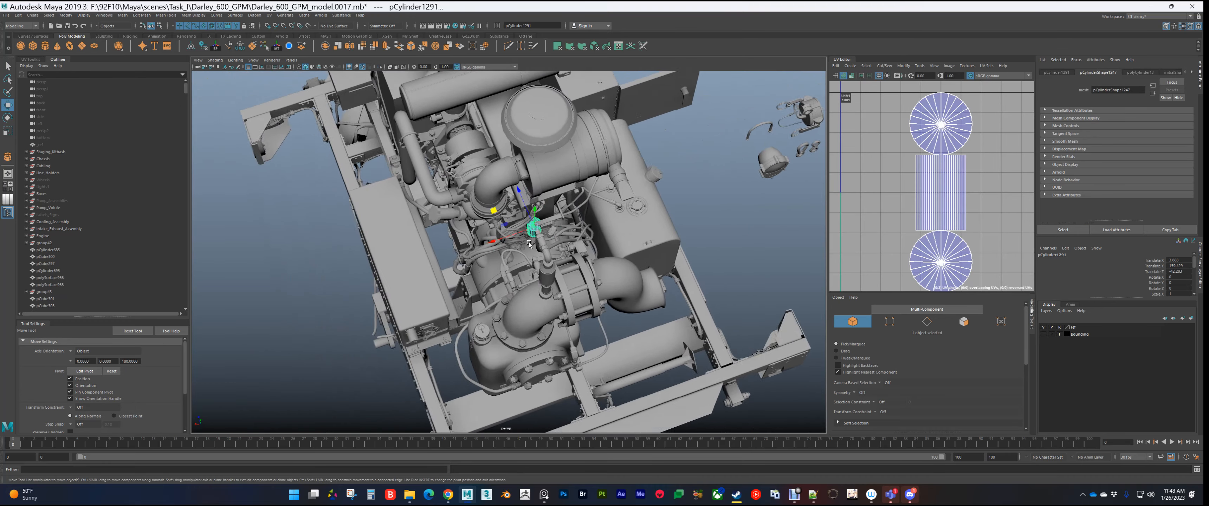
Step: Move the new cylinder into clear space beside the engine hoses and stretch it vertically into a tall tube
{"action": "scroll", "coordinate": [502, 224], "scroll_direction": "up", "scroll_amount": 5}
{"action": "left_click_drag", "start_coordinate": [509, 236], "coordinate": [567, 182], "text": "alt"}
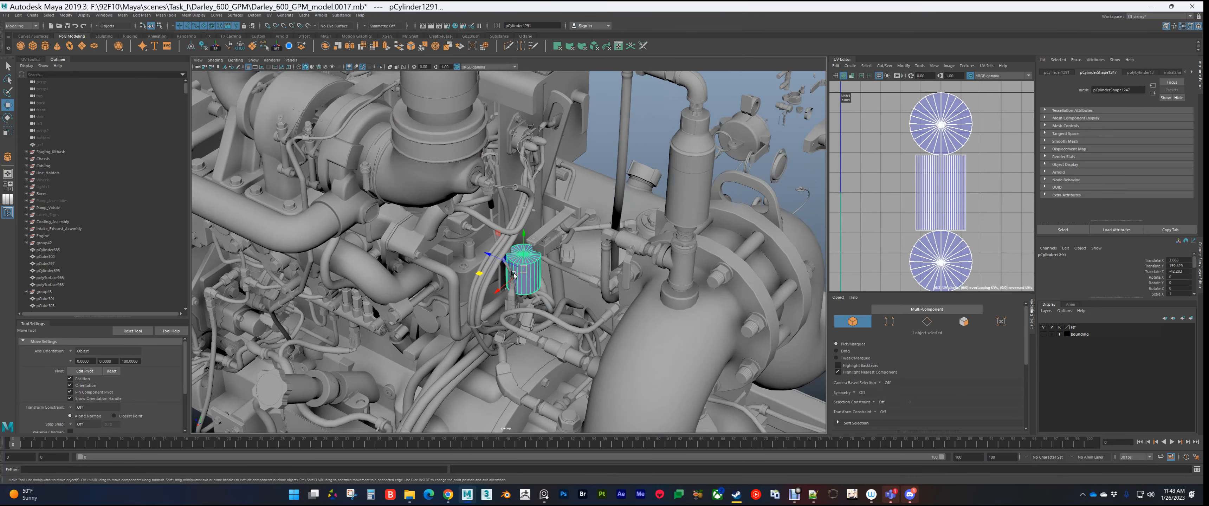
{"action": "left_click_drag", "start_coordinate": [480, 274], "coordinate": [391, 389]}
{"action": "middle_click_drag", "start_coordinate": [392, 389], "coordinate": [443, 289], "text": "alt"}
{"action": "scroll", "coordinate": [488, 305], "scroll_direction": "up", "scroll_amount": 5}
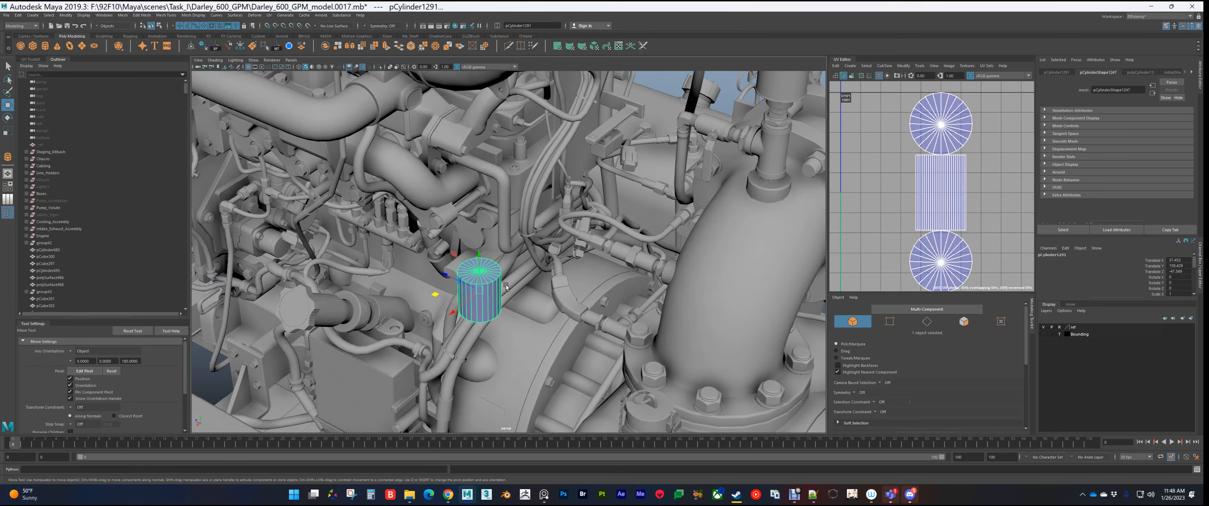
{"action": "left_click_drag", "start_coordinate": [489, 306], "coordinate": [419, 364], "text": "alt"}
{"action": "key", "text": "r"}
{"action": "key", "text": "q"}
{"action": "middle_click_drag", "start_coordinate": [420, 364], "coordinate": [467, 305], "text": "alt"}
Step: Delete the top and bottom cap faces of the cylinder, leaving an open-ended tube
{"action": "key", "text": "F11"}
{"action": "left_click", "coordinate": [478, 322]}
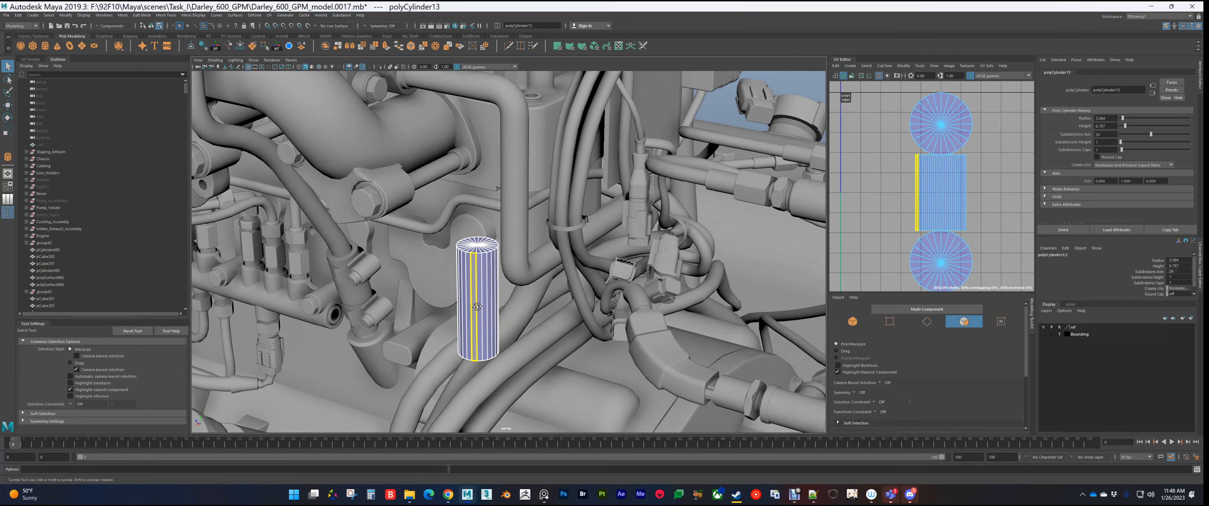
{"action": "left_click_drag", "start_coordinate": [478, 322], "coordinate": [477, 315], "text": "alt"}
{"action": "left_click_drag", "start_coordinate": [413, 181], "coordinate": [579, 390]}
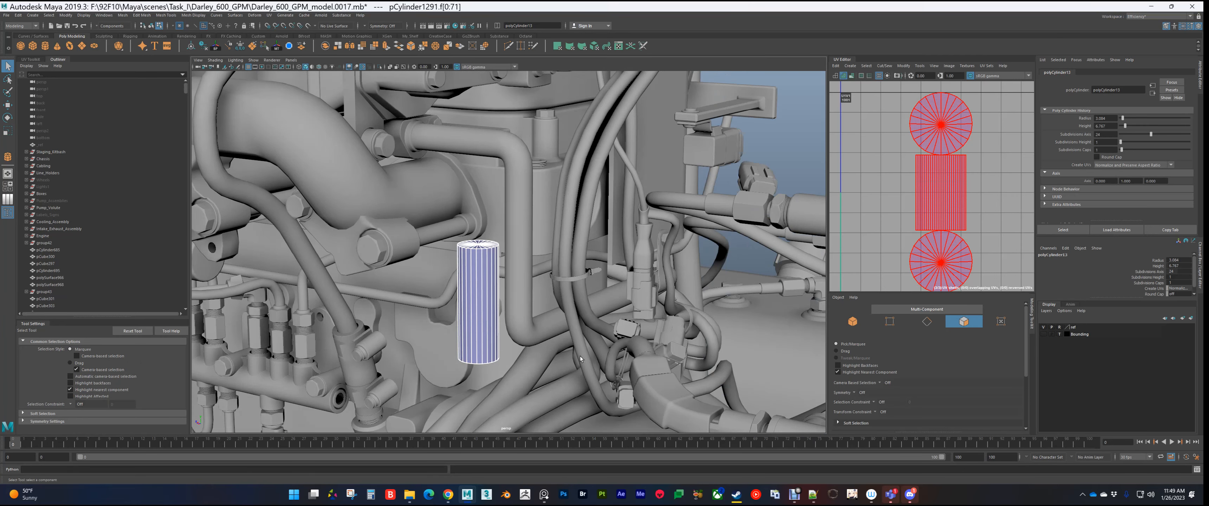
{"action": "left_click_drag", "start_coordinate": [583, 314], "coordinate": [355, 309], "text": "ctrl"}
{"action": "key", "text": "Delete"}
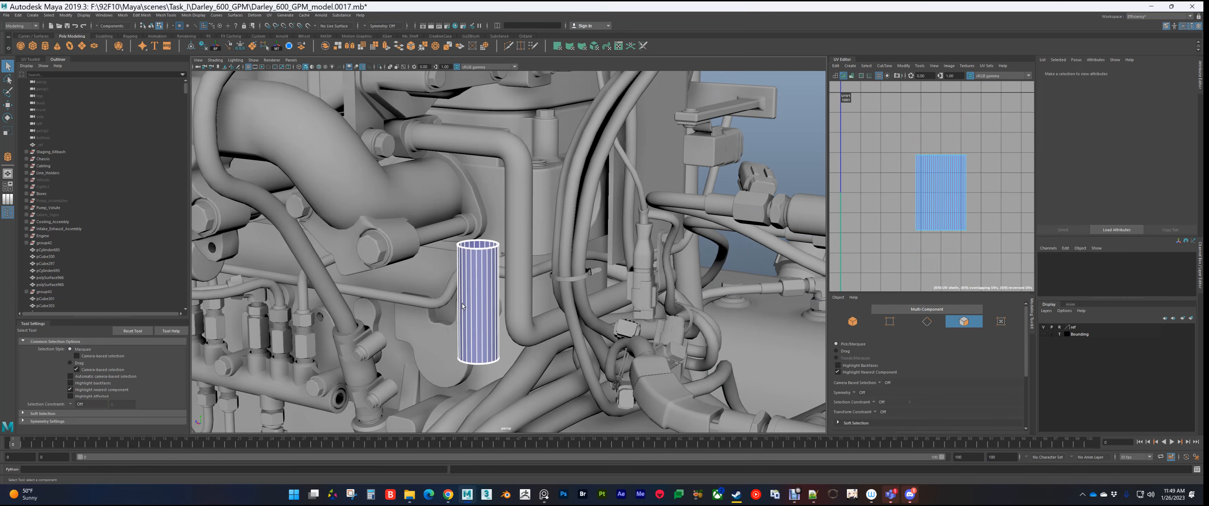
Step: Scale the open tube down along its length into a short ring-like section
{"action": "left_click_drag", "start_coordinate": [495, 320], "coordinate": [488, 310], "text": "alt"}
{"action": "key", "text": "F8"}
{"action": "left_click", "coordinate": [488, 311]}
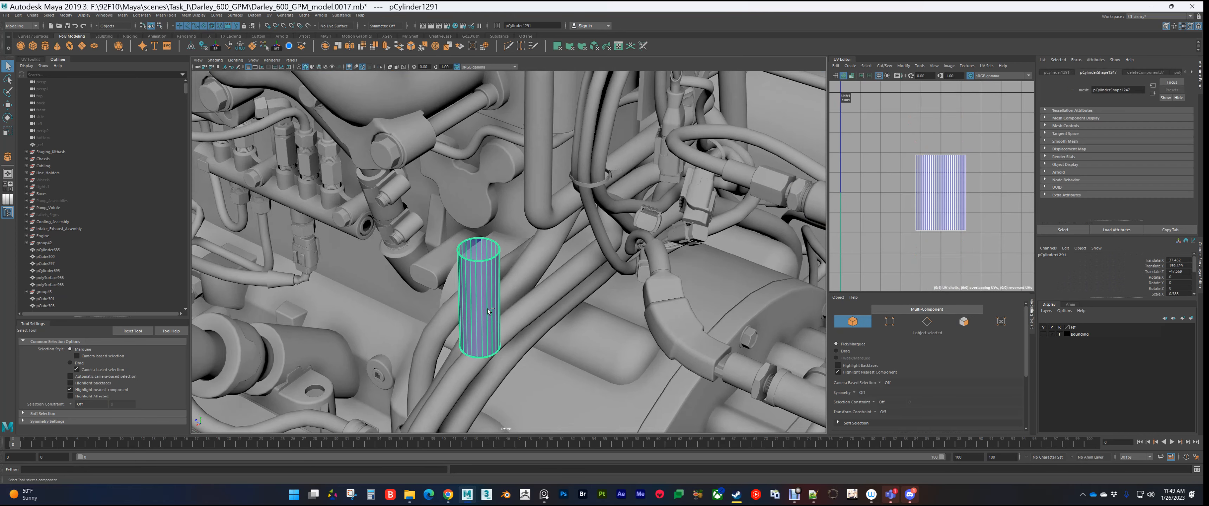
{"action": "key", "text": "w"}
{"action": "key", "text": "r"}
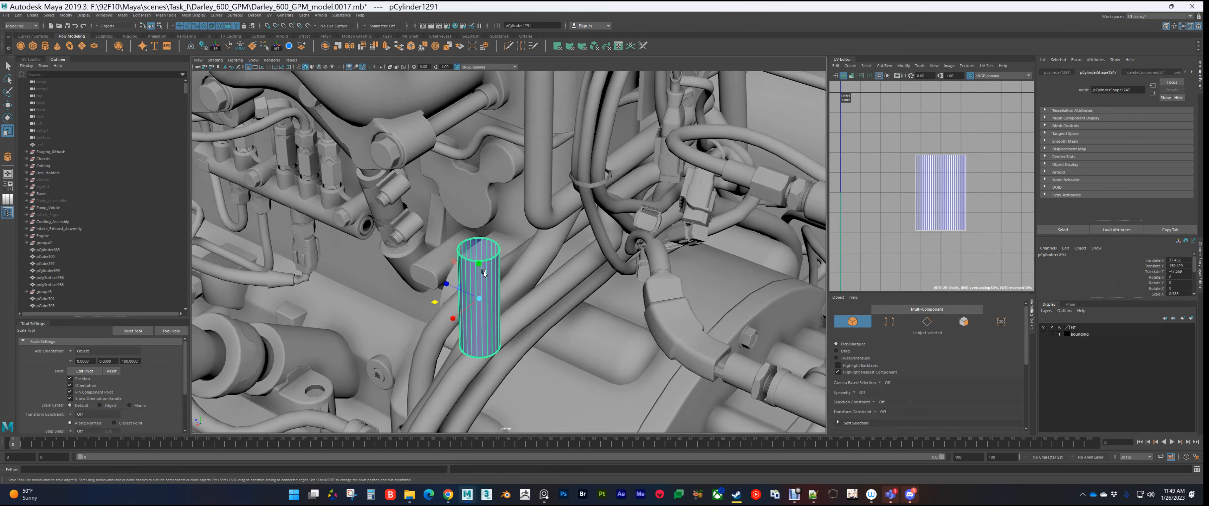
{"action": "left_click_drag", "start_coordinate": [480, 263], "coordinate": [488, 302]}
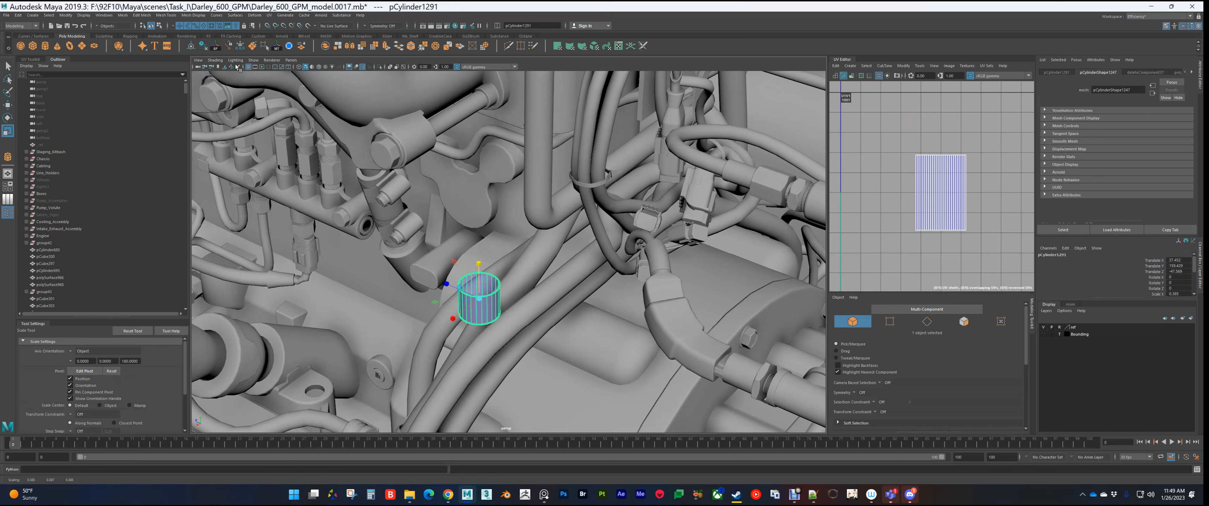
Step: Freeze the tube section's transformations and delete its construction history
{"action": "left_click", "coordinate": [191, 46]}
{"action": "left_click", "coordinate": [204, 46]}
{"action": "left_click", "coordinate": [240, 46]}
Step: Move the tube section next to the vertical wiring beside the engine and tilt it diagonally
{"action": "key", "text": "w"}
{"action": "left_click_drag", "start_coordinate": [491, 295], "coordinate": [620, 106], "text": "alt"}
{"action": "middle_click_drag", "start_coordinate": [629, 116], "coordinate": [591, 259], "text": "alt"}
{"action": "key", "text": "e"}
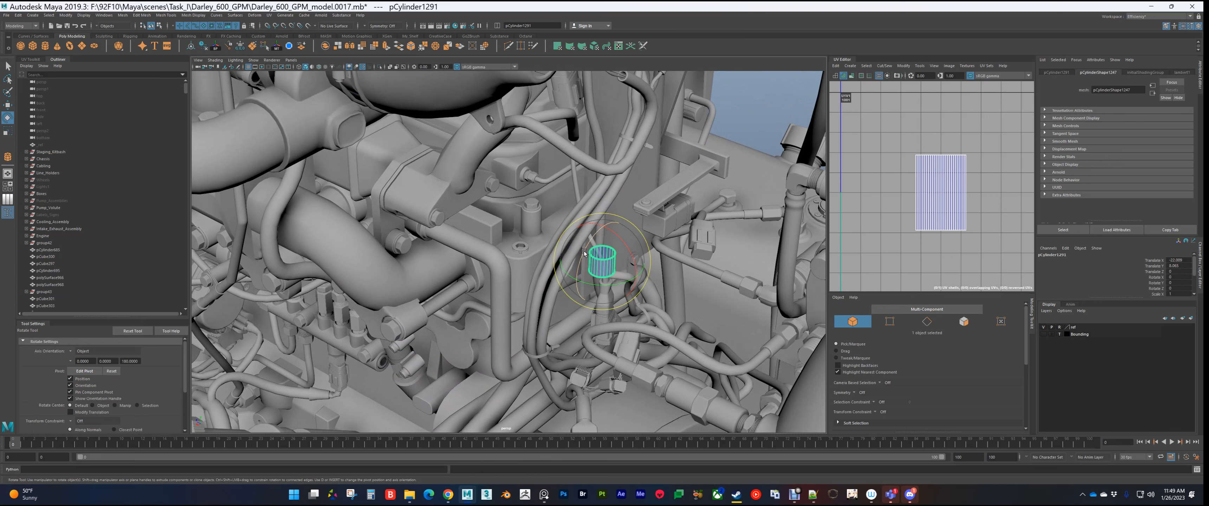
{"action": "left_click_drag", "start_coordinate": [590, 259], "coordinate": [603, 264]}
{"action": "key", "text": "w"}
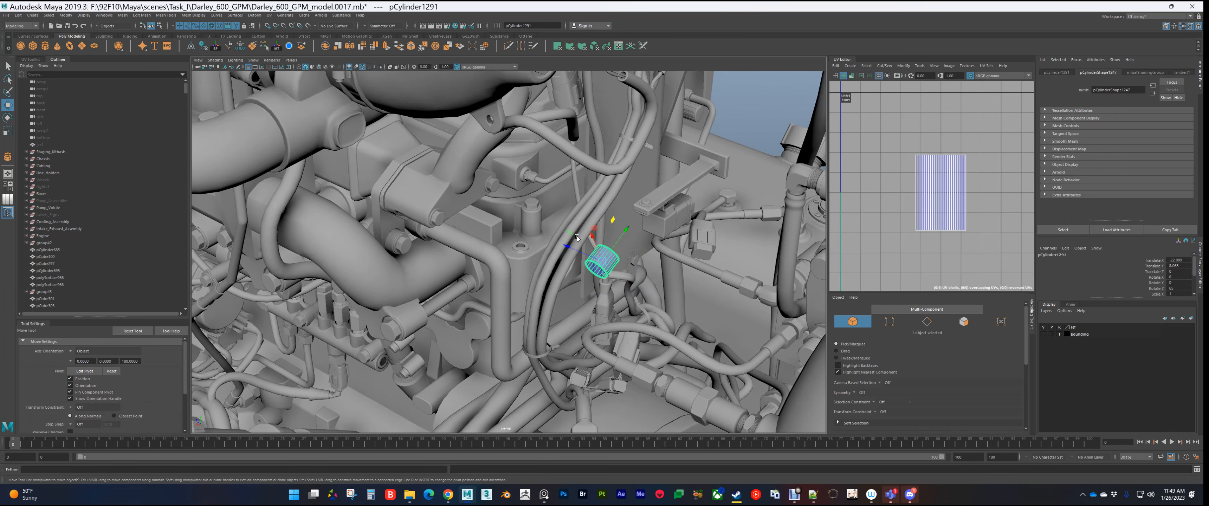
Step: Place two duplicates of the tube section, the last above the row of fuel line fittings, and rotate them along the hose path
{"action": "mouse_move", "coordinate": [595, 229]}
{"action": "left_mouse_down"}
{"action": "mouse_move", "coordinate": [675, 164]}
{"action": "mouse_move", "coordinate": [598, 136]}
{"action": "mouse_move", "coordinate": [599, 179]}
{"action": "mouse_move", "coordinate": [562, 243]}
{"action": "mouse_move", "coordinate": [569, 220]}
{"action": "mouse_move", "coordinate": [536, 244]}
{"action": "left_mouse_up"}
{"action": "scroll", "coordinate": [675, 164], "scroll_direction": "down", "scroll_amount": 2}
{"action": "key", "text": "e"}
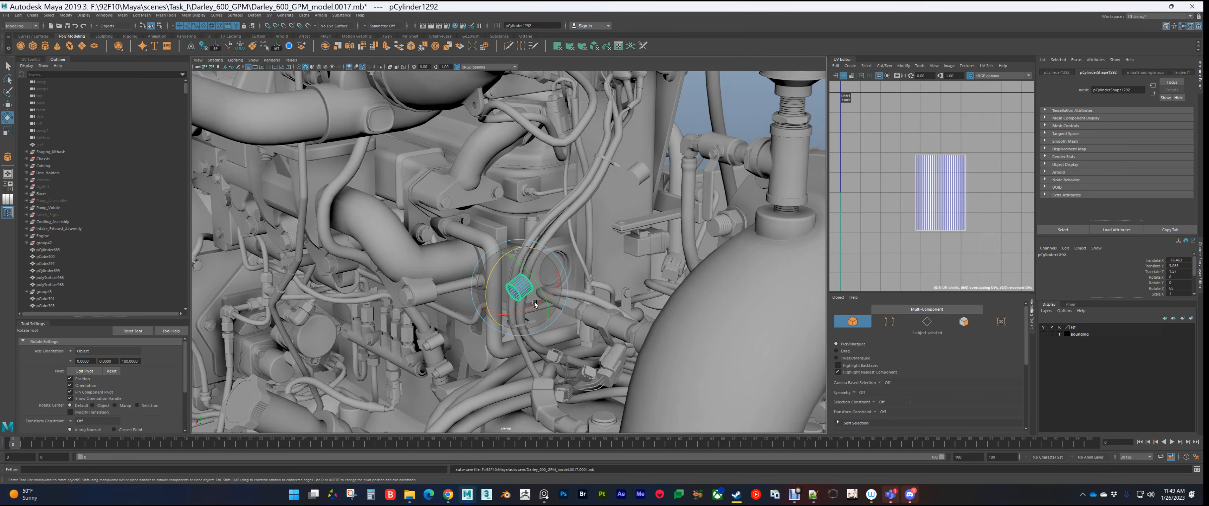
{"action": "mouse_move", "coordinate": [530, 306]}
{"action": "left_mouse_down"}
{"action": "mouse_move", "coordinate": [583, 219]}
{"action": "mouse_move", "coordinate": [376, 250]}
{"action": "mouse_move", "coordinate": [347, 238]}
{"action": "left_mouse_up"}
{"action": "key", "text": "w"}
{"action": "key", "text": "e"}
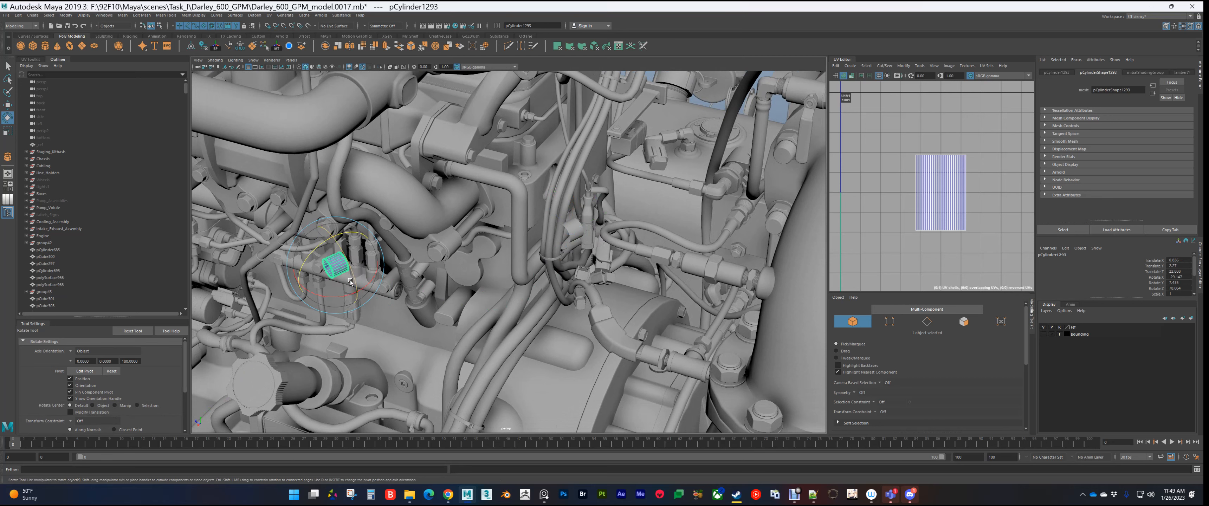
{"action": "mouse_move", "coordinate": [343, 299]}
{"action": "left_mouse_down"}
{"action": "mouse_move", "coordinate": [371, 268]}
{"action": "mouse_move", "coordinate": [356, 285]}
{"action": "left_mouse_up"}
{"action": "key", "text": "w"}
{"action": "mouse_move", "coordinate": [487, 240]}
{"action": "left_mouse_down", "text": "alt"}
{"action": "mouse_move", "coordinate": [520, 234]}
{"action": "mouse_move", "coordinate": [493, 244]}
{"action": "left_mouse_up", "text": "alt"}
Step: Combine the three tube sections into one mesh and delete its construction history
{"action": "key", "text": "ctrl+d"}
{"action": "scroll", "coordinate": [878, 357], "scroll_direction": "down", "scroll_amount": 10}
{"action": "left_click", "coordinate": [852, 317]}
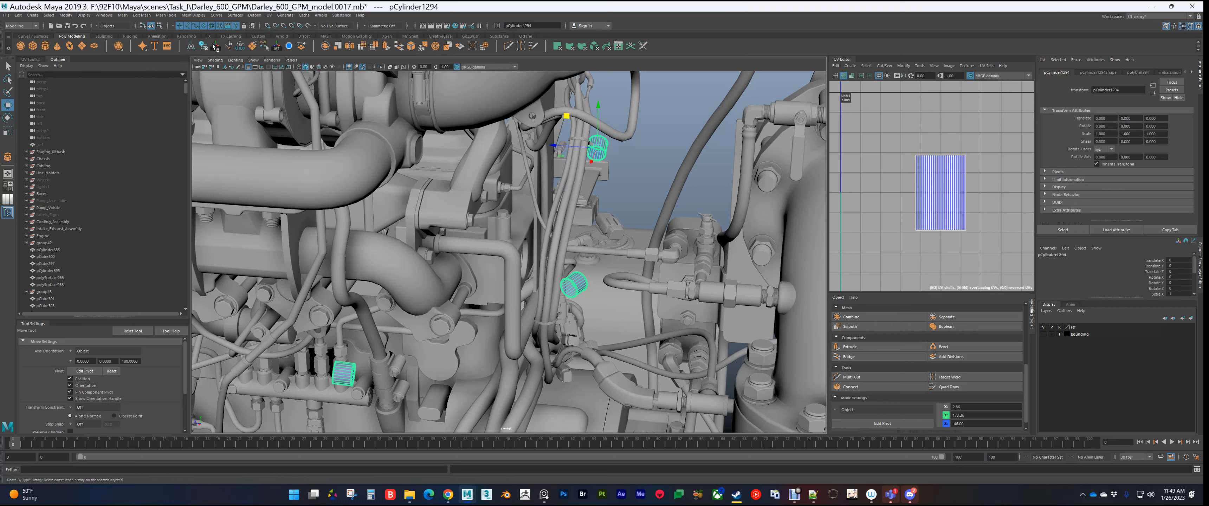
{"action": "left_click", "coordinate": [206, 46]}
Step: Select the facing open edge loops of the upper and middle tube sections and bridge them
{"action": "left_click", "coordinate": [631, 188]}
{"action": "left_click", "coordinate": [600, 151]}
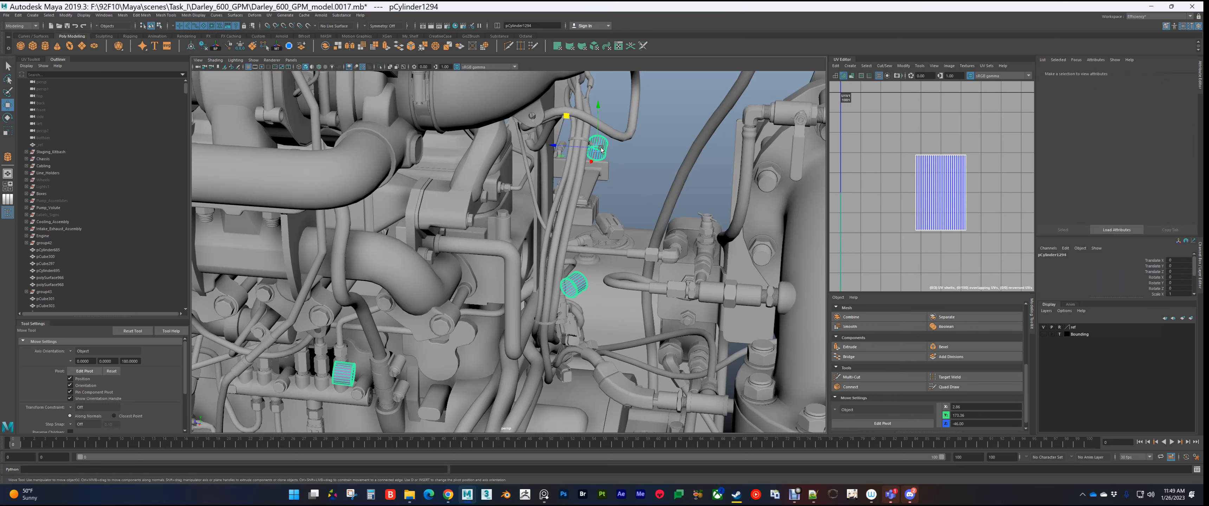
{"action": "right_click_drag", "start_coordinate": [627, 235], "coordinate": [626, 210]}
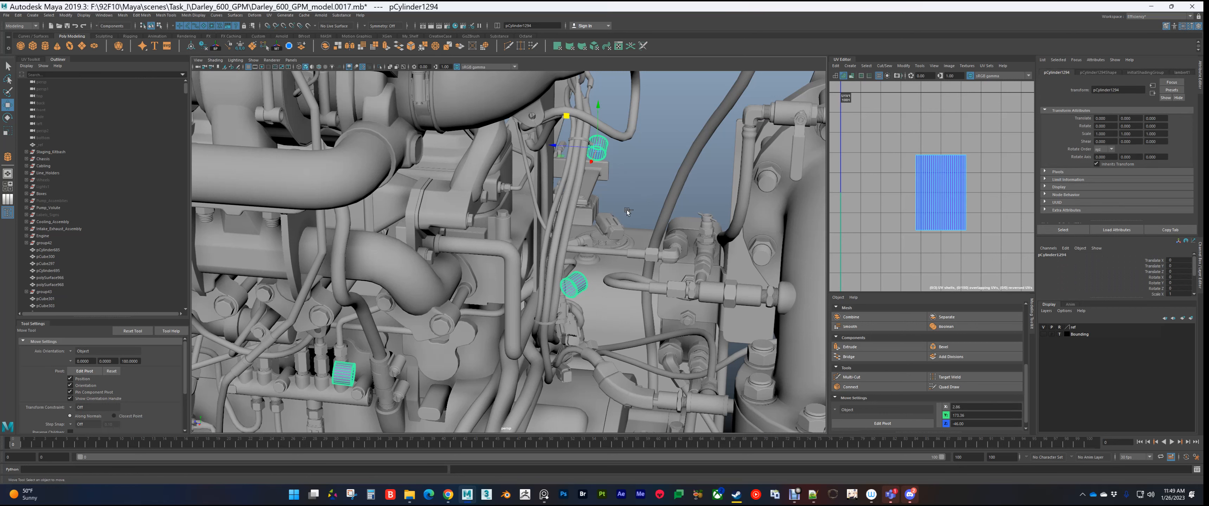
{"action": "double_click", "coordinate": [602, 148]}
{"action": "scroll", "coordinate": [679, 307], "scroll_direction": "up", "scroll_amount": 5}
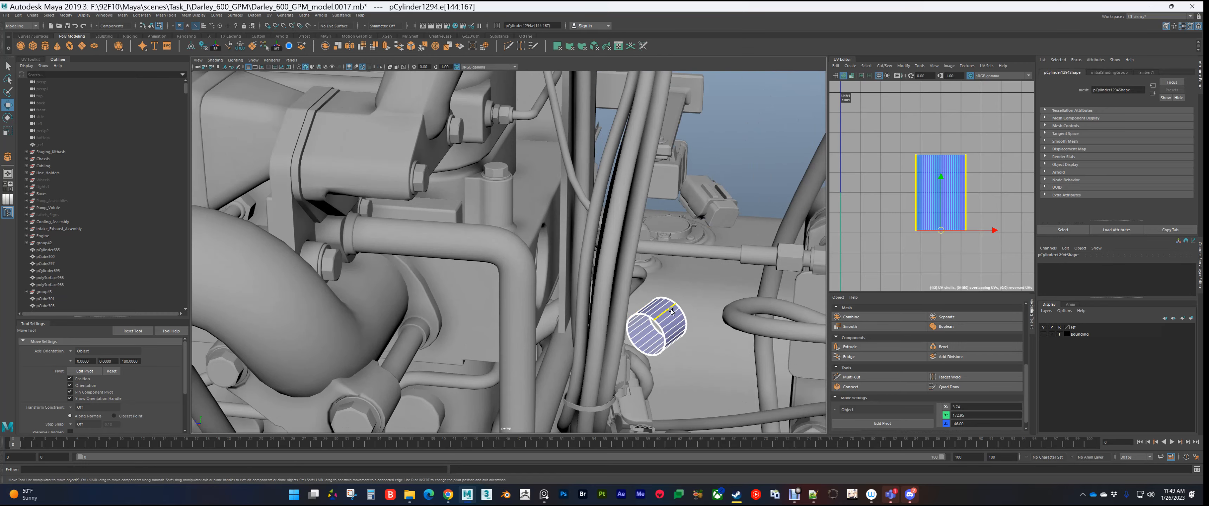
{"action": "double_click", "coordinate": [680, 304]}
{"action": "scroll", "coordinate": [676, 305], "scroll_direction": "down", "scroll_amount": 5}
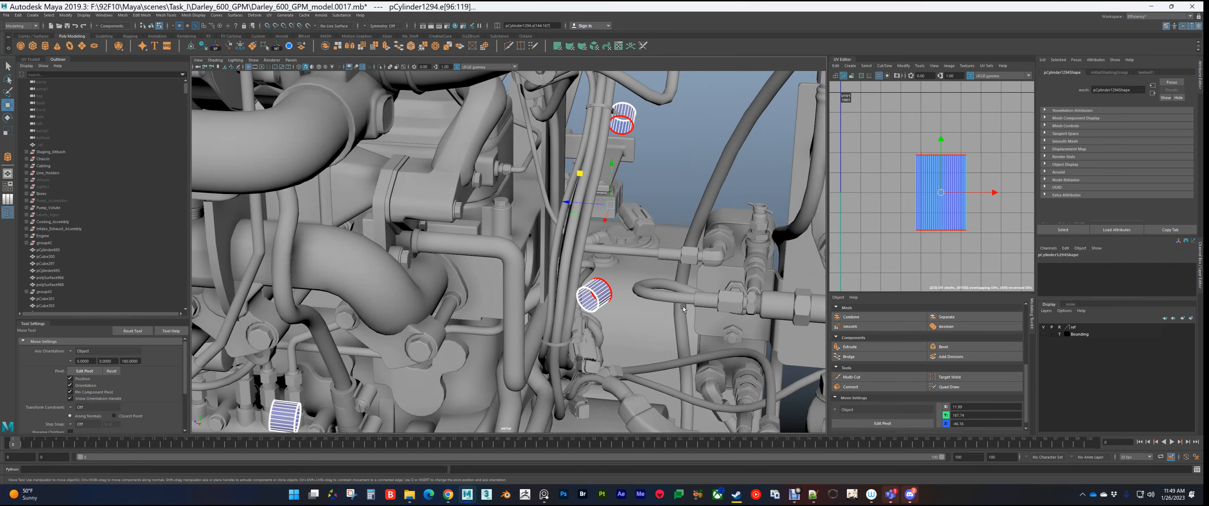
{"action": "right_click_drag", "start_coordinate": [673, 308], "coordinate": [640, 296], "text": "shift"}
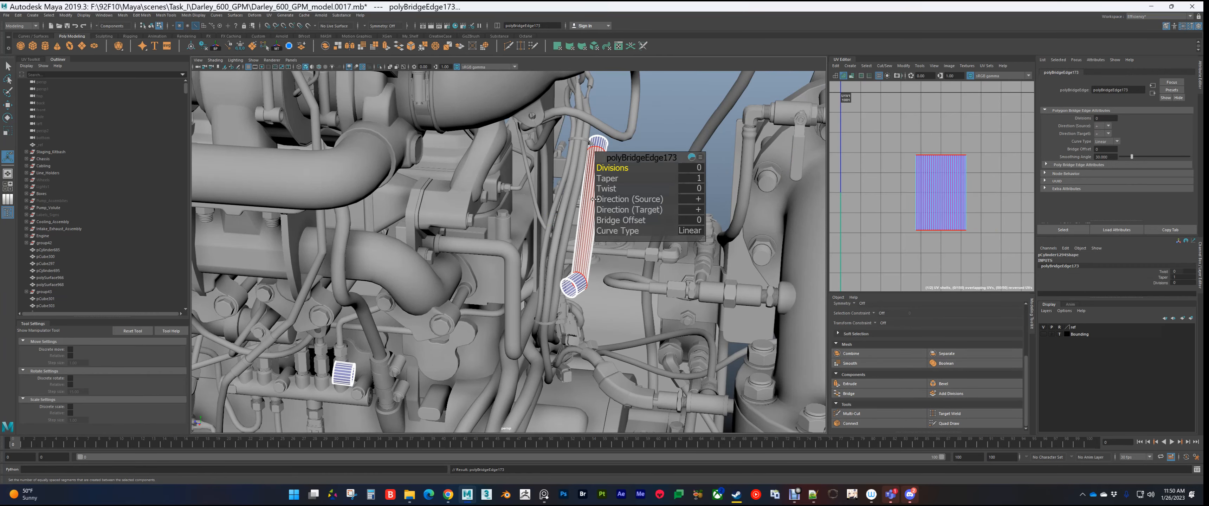
Step: Set the upper bridge to the Blend curve type with 11 divisions so the hose bends smoothly
{"action": "middle_click_drag", "start_coordinate": [588, 233], "coordinate": [453, 251], "text": "alt"}
{"action": "scroll", "coordinate": [454, 252], "scroll_direction": "up", "scroll_amount": 4}
{"action": "left_click_drag", "start_coordinate": [453, 252], "coordinate": [652, 235], "text": "alt"}
{"action": "left_click", "coordinate": [649, 234]}
{"action": "left_click_drag", "start_coordinate": [644, 171], "coordinate": [649, 171]}
{"action": "left_click_drag", "start_coordinate": [615, 168], "coordinate": [653, 176]}
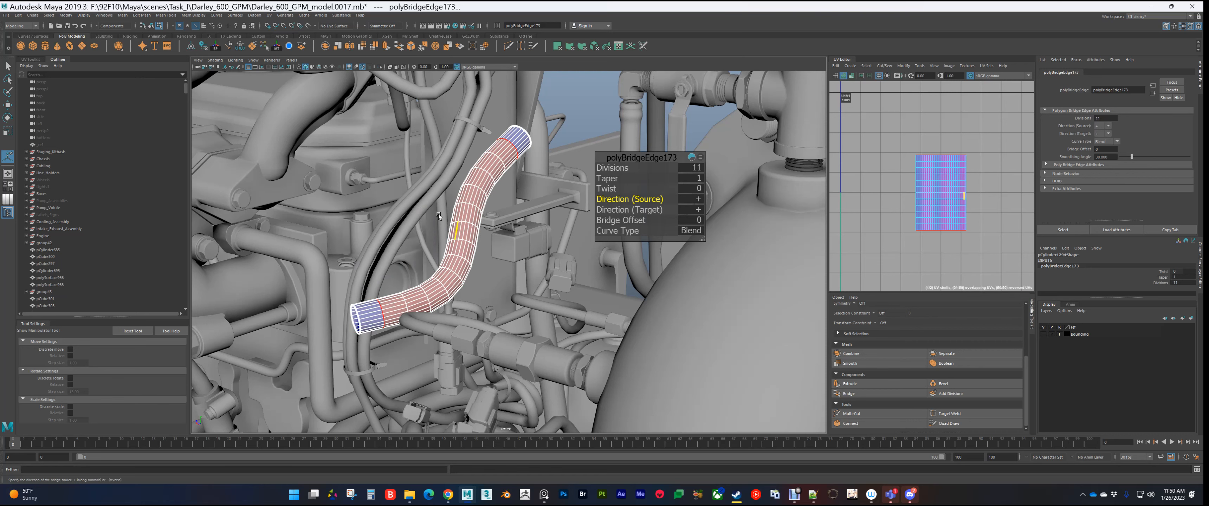
{"action": "left_click_drag", "start_coordinate": [483, 224], "coordinate": [531, 224], "text": "alt"}
{"action": "middle_click_drag", "start_coordinate": [436, 284], "coordinate": [525, 205], "text": "alt"}
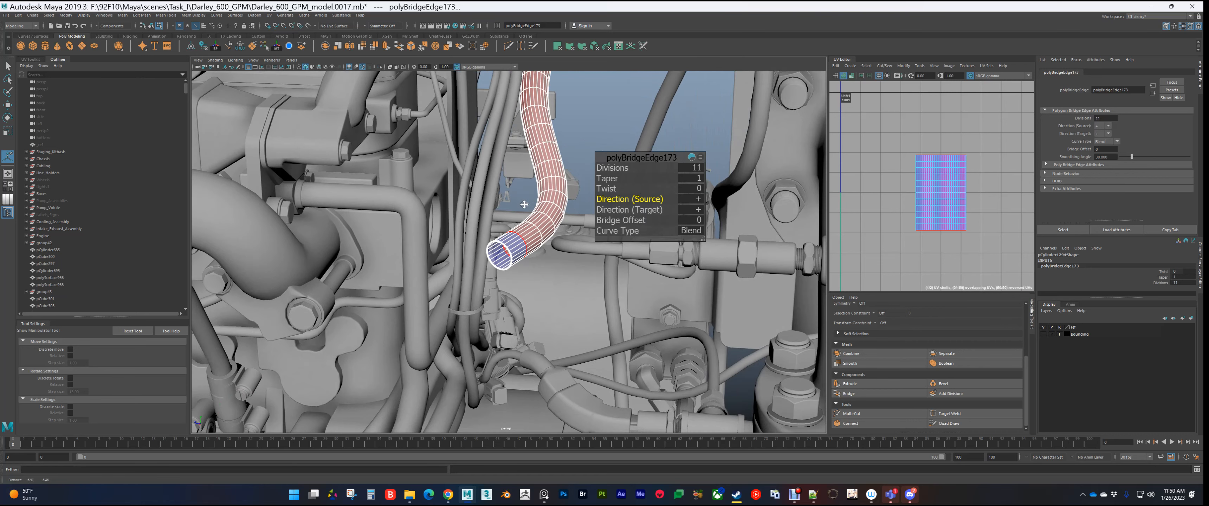
Step: Bridge the open edge loops between the middle tube section and the section above the fuel line fittings
{"action": "double_click", "coordinate": [505, 246]}
{"action": "scroll", "coordinate": [501, 258], "scroll_direction": "down", "scroll_amount": 3}
{"action": "middle_click_drag", "start_coordinate": [500, 259], "coordinate": [675, 181], "text": "alt"}
{"action": "scroll", "coordinate": [672, 183], "scroll_direction": "up", "scroll_amount": 6}
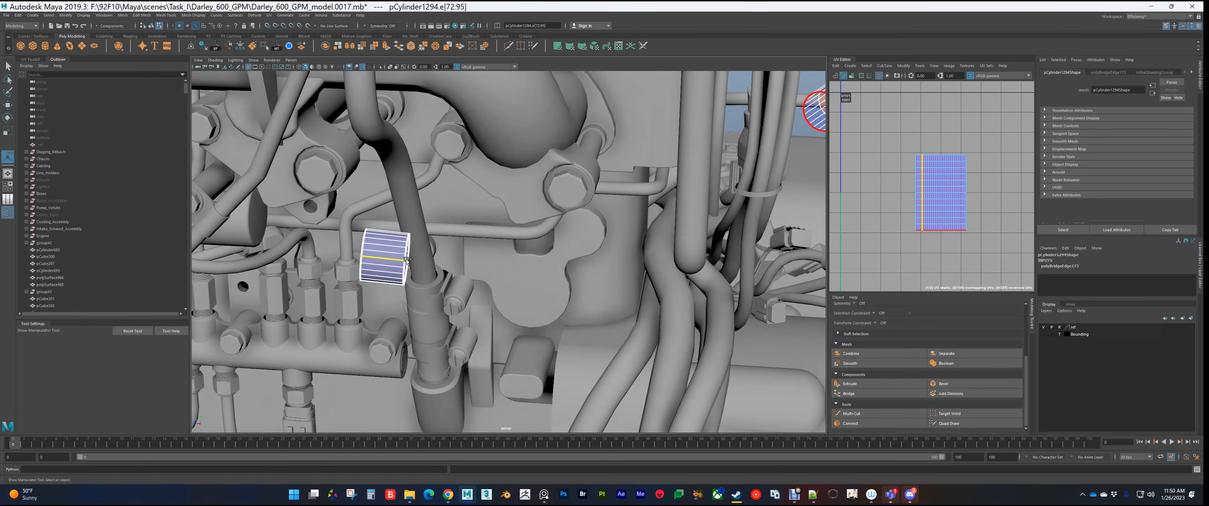
{"action": "double_click", "coordinate": [412, 257]}
{"action": "left_click_drag", "start_coordinate": [412, 257], "coordinate": [532, 252], "text": "alt"}
{"action": "scroll", "coordinate": [532, 252], "scroll_direction": "down", "scroll_amount": 2}
{"action": "middle_click_drag", "start_coordinate": [726, 155], "coordinate": [553, 246], "text": "alt"}
{"action": "scroll", "coordinate": [561, 242], "scroll_direction": "up", "scroll_amount": 5}
{"action": "double_click", "coordinate": [604, 223], "text": "shift"}
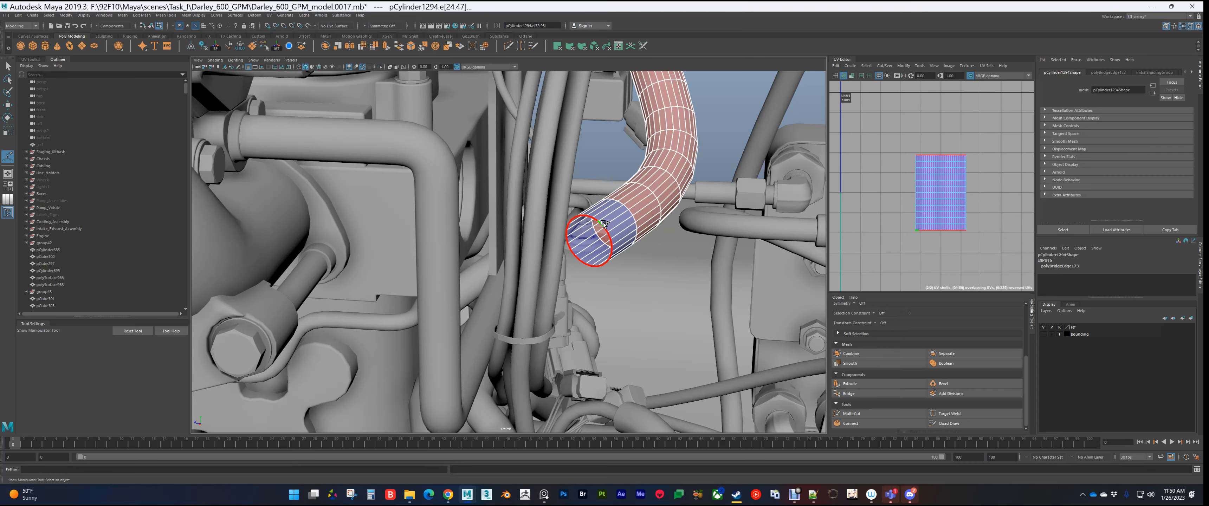
{"action": "scroll", "coordinate": [601, 252], "scroll_direction": "down", "scroll_amount": 6}
{"action": "right_click_drag", "start_coordinate": [602, 252], "coordinate": [604, 293], "text": "shift"}
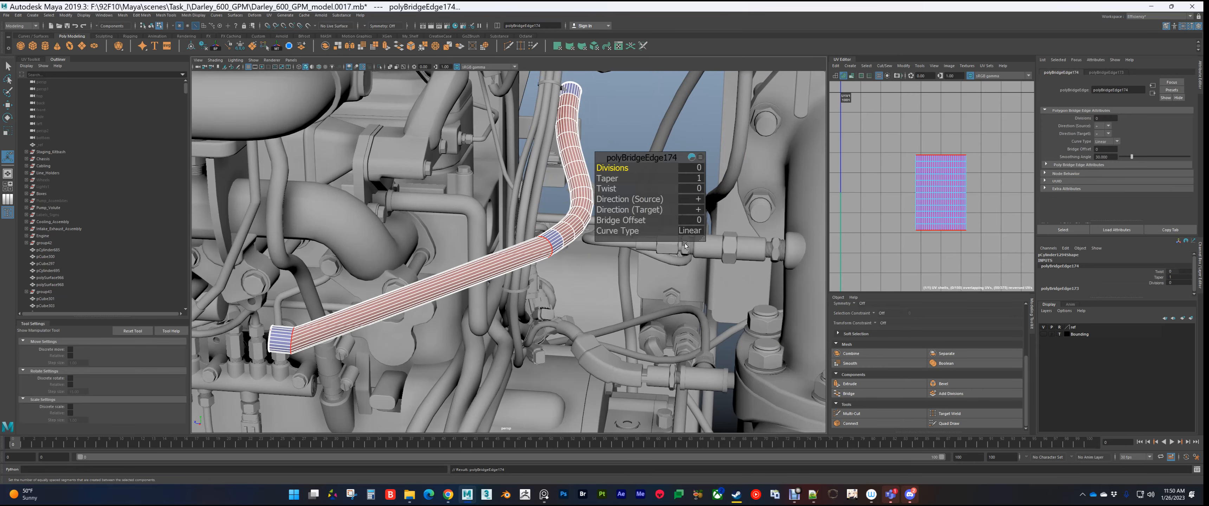
Step: Give the lower hose bridge 11 divisions and the Blend curve type
{"action": "left_click_drag", "start_coordinate": [620, 231], "coordinate": [639, 230]}
{"action": "left_click_drag", "start_coordinate": [616, 168], "coordinate": [656, 168]}
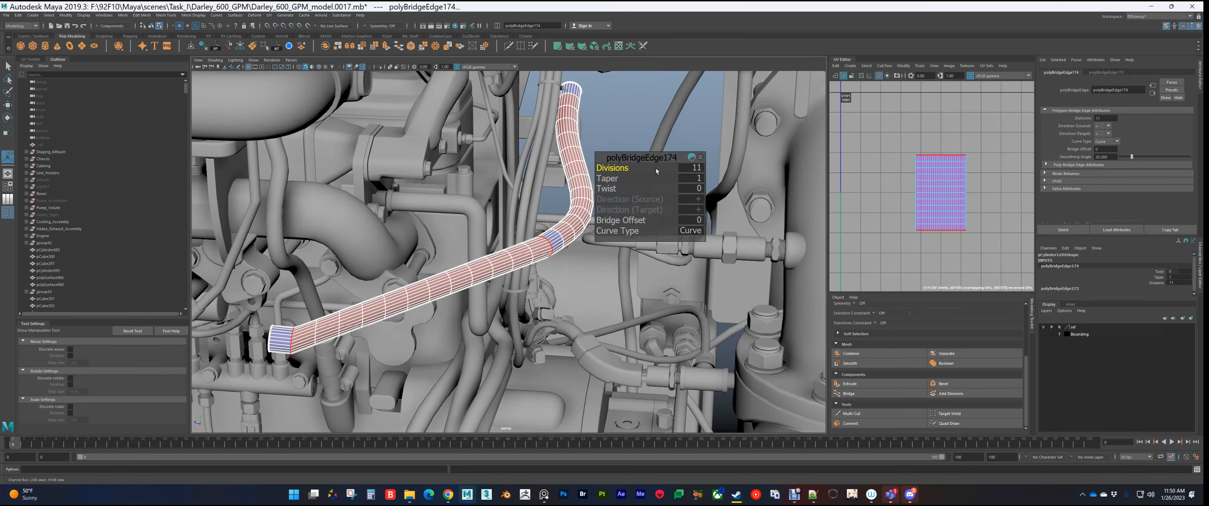
{"action": "left_click_drag", "start_coordinate": [620, 230], "coordinate": [596, 229]}
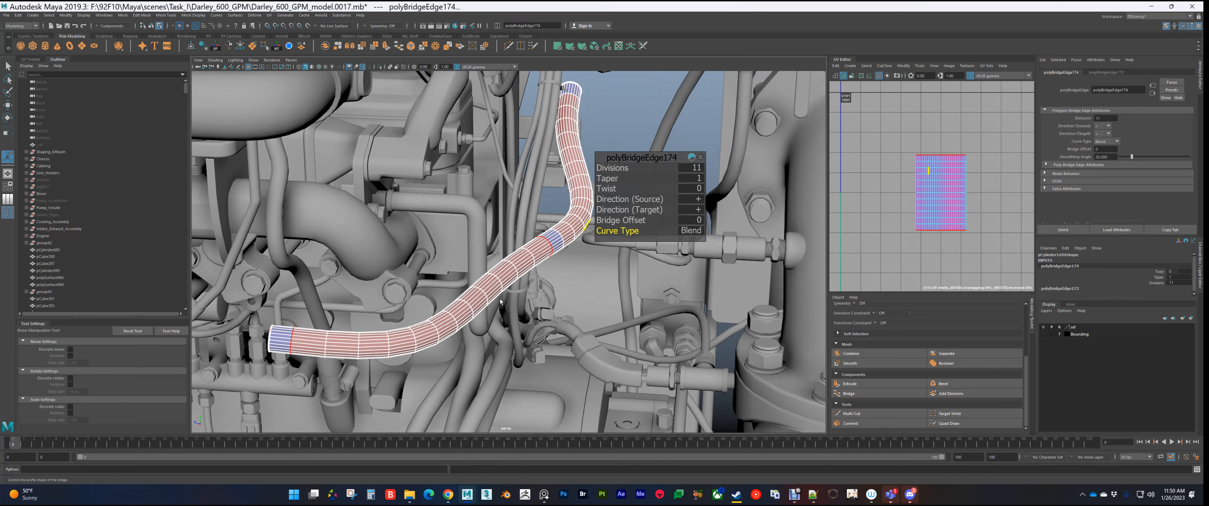
{"action": "right_click_drag", "start_coordinate": [500, 301], "coordinate": [444, 324], "text": "alt"}
{"action": "mouse_move", "coordinate": [424, 317]}
{"action": "middle_mouse_down", "text": "alt"}
{"action": "mouse_move", "coordinate": [592, 268]}
{"action": "mouse_move", "coordinate": [360, 353]}
{"action": "mouse_move", "coordinate": [509, 267]}
{"action": "mouse_move", "coordinate": [417, 322]}
{"action": "middle_mouse_up", "text": "alt"}
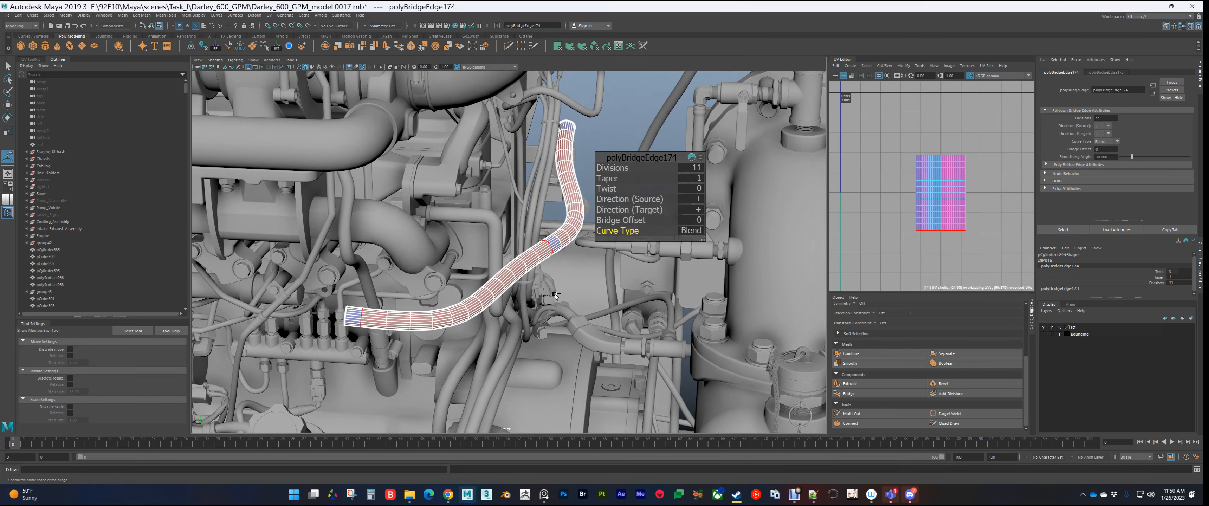
Step: Return the finished hose to object mode and select the existing bridged cable beneath the pipe for comparison
{"action": "key", "text": "q"}
{"action": "key", "text": "F8"}
{"action": "right_click_drag", "start_coordinate": [554, 294], "coordinate": [577, 256], "text": "alt"}
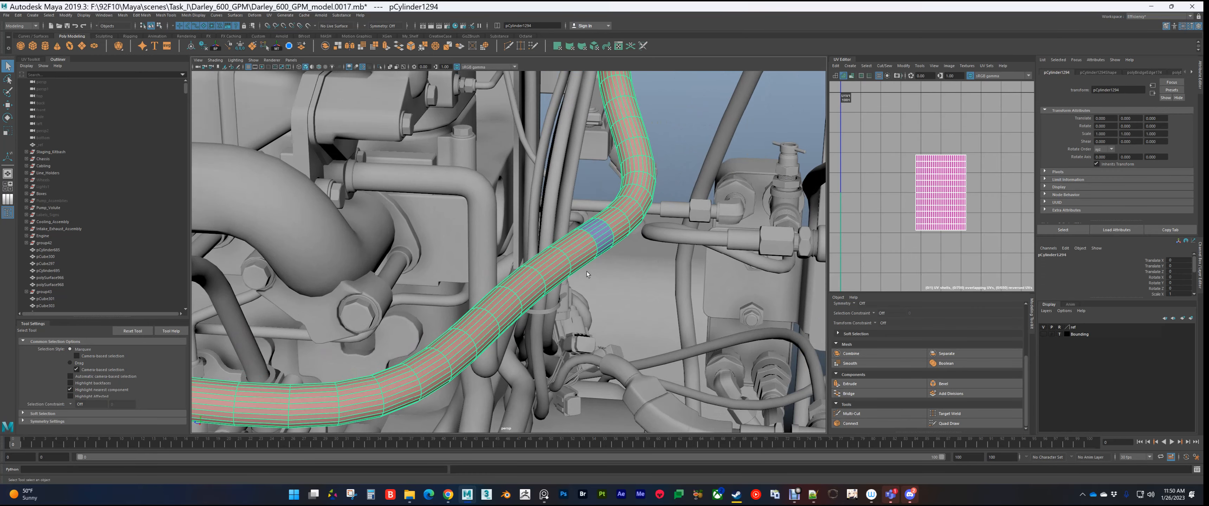
{"action": "middle_click_drag", "start_coordinate": [588, 275], "coordinate": [560, 162], "text": "alt"}
{"action": "right_click_drag", "start_coordinate": [479, 230], "coordinate": [522, 217], "text": "alt"}
{"action": "left_click", "coordinate": [520, 215]}
Step: Examine how the existing cable bends past the zip tie and connectors, then reselect the newly bridged hose
{"action": "middle_click_drag", "start_coordinate": [516, 211], "coordinate": [524, 323], "text": "alt"}
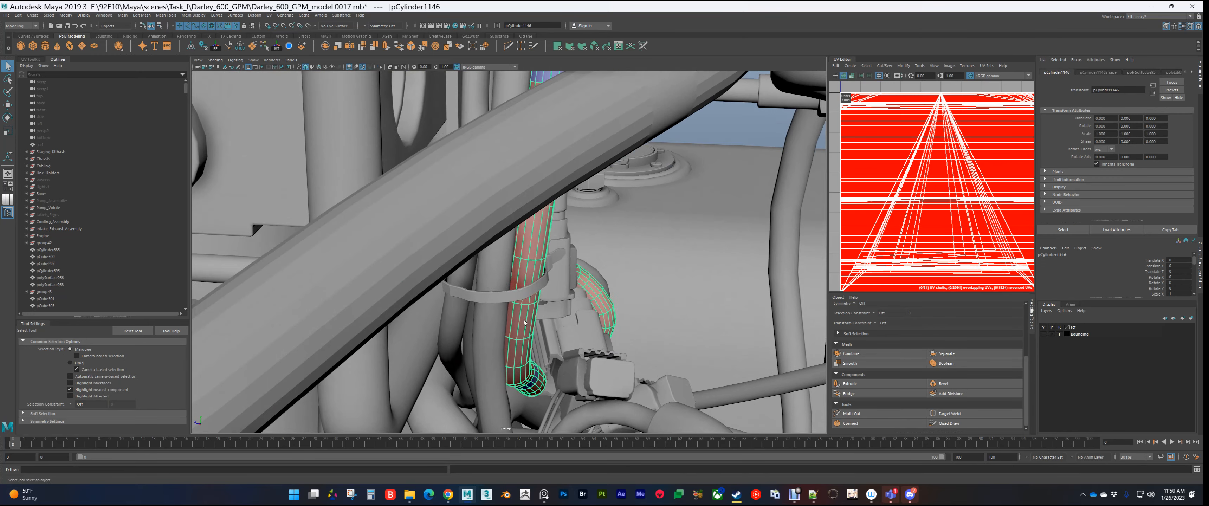
{"action": "left_click_drag", "start_coordinate": [524, 323], "coordinate": [527, 296], "text": "alt"}
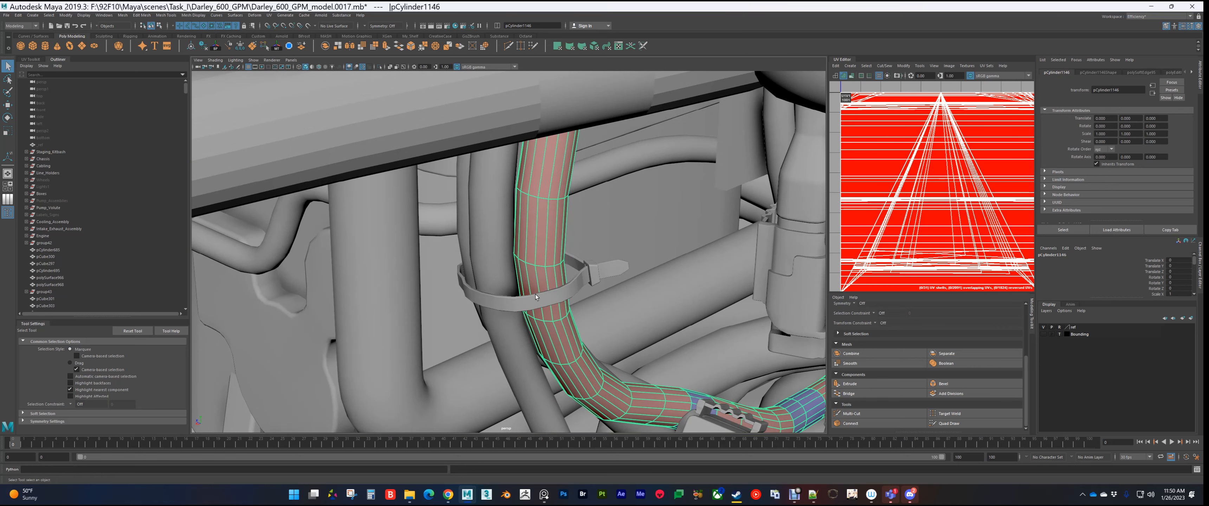
{"action": "left_click_drag", "start_coordinate": [536, 294], "coordinate": [559, 332], "text": "alt"}
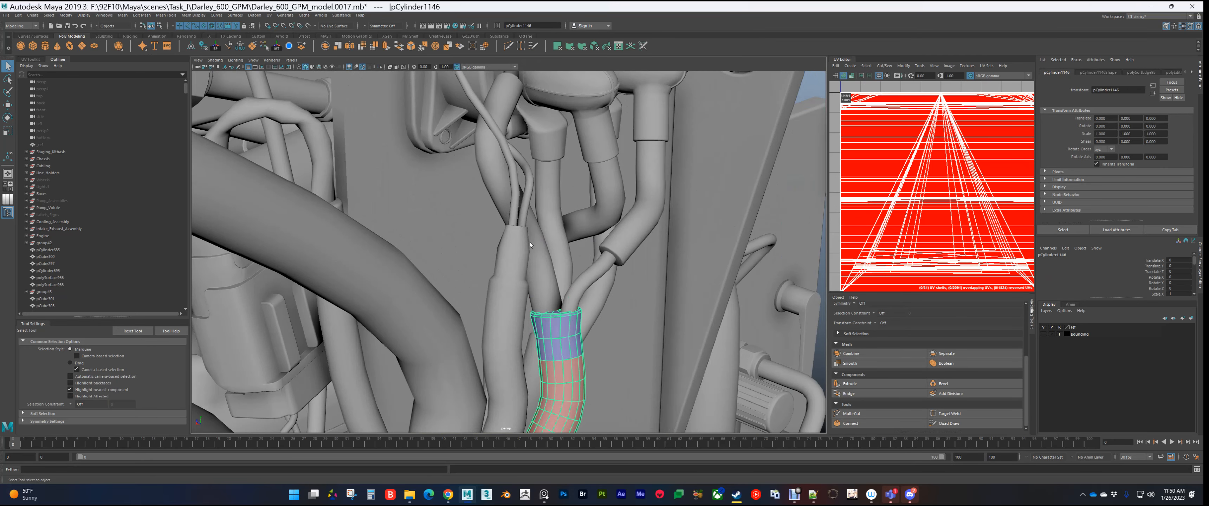
{"action": "left_click_drag", "start_coordinate": [535, 297], "coordinate": [674, 95], "text": "alt"}
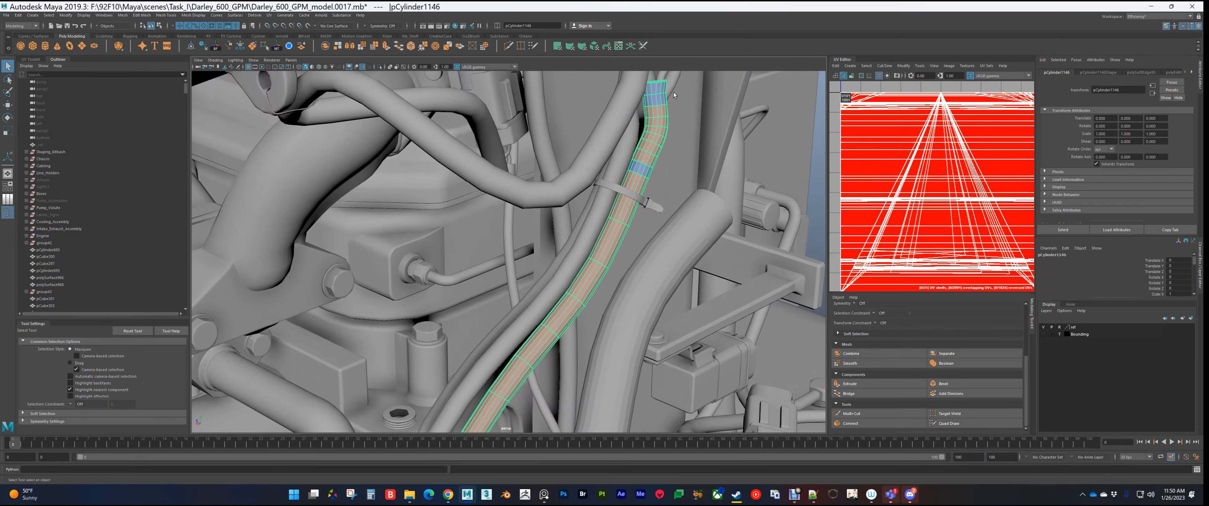
{"action": "left_click_drag", "start_coordinate": [510, 328], "coordinate": [616, 251], "text": "alt"}
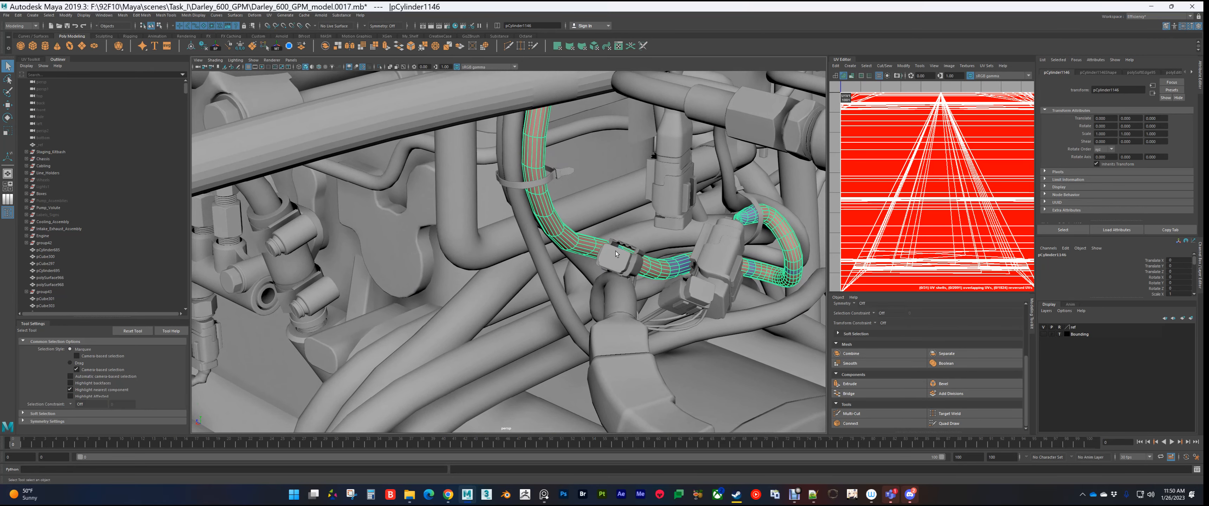
{"action": "left_click_drag", "start_coordinate": [575, 153], "coordinate": [530, 322], "text": "alt"}
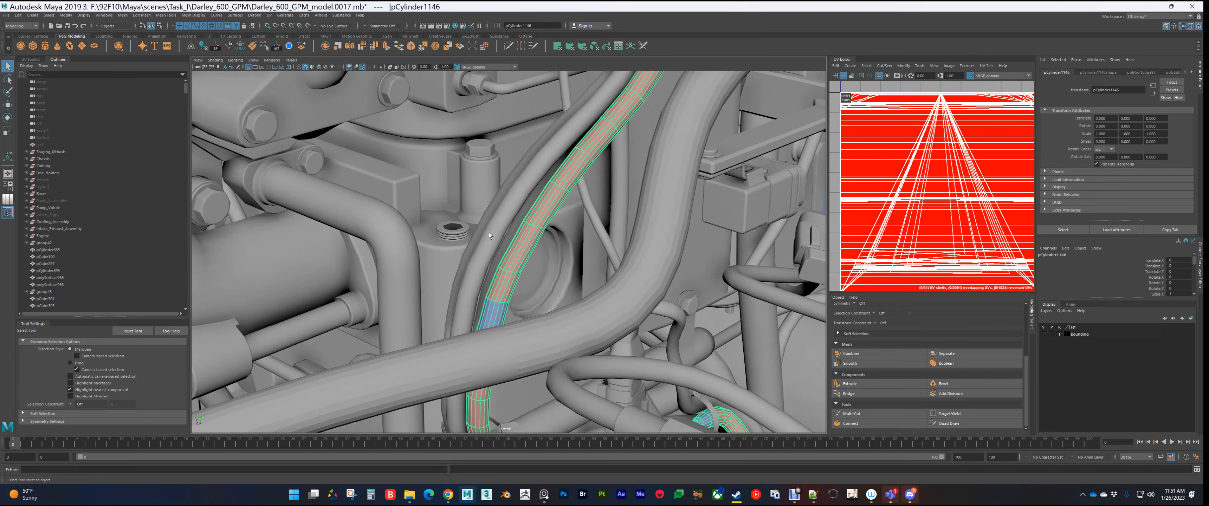
{"action": "middle_click_drag", "start_coordinate": [533, 354], "coordinate": [519, 183], "text": "alt"}
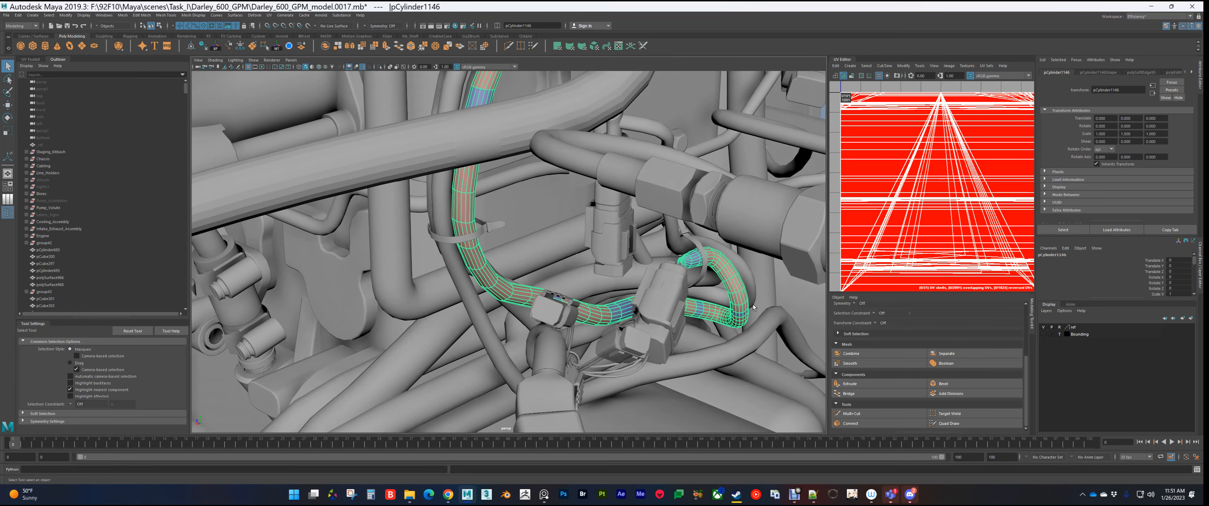
{"action": "left_click_drag", "start_coordinate": [587, 318], "coordinate": [588, 222], "text": "alt"}
{"action": "scroll", "coordinate": [564, 245], "scroll_direction": "down", "scroll_amount": 10}
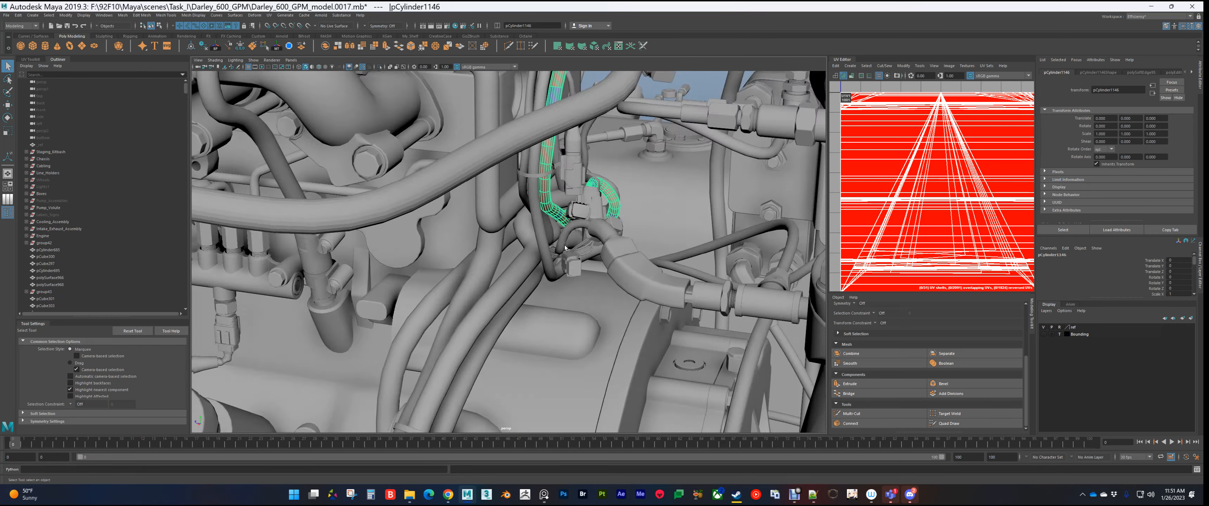
{"action": "left_click", "coordinate": [540, 268]}
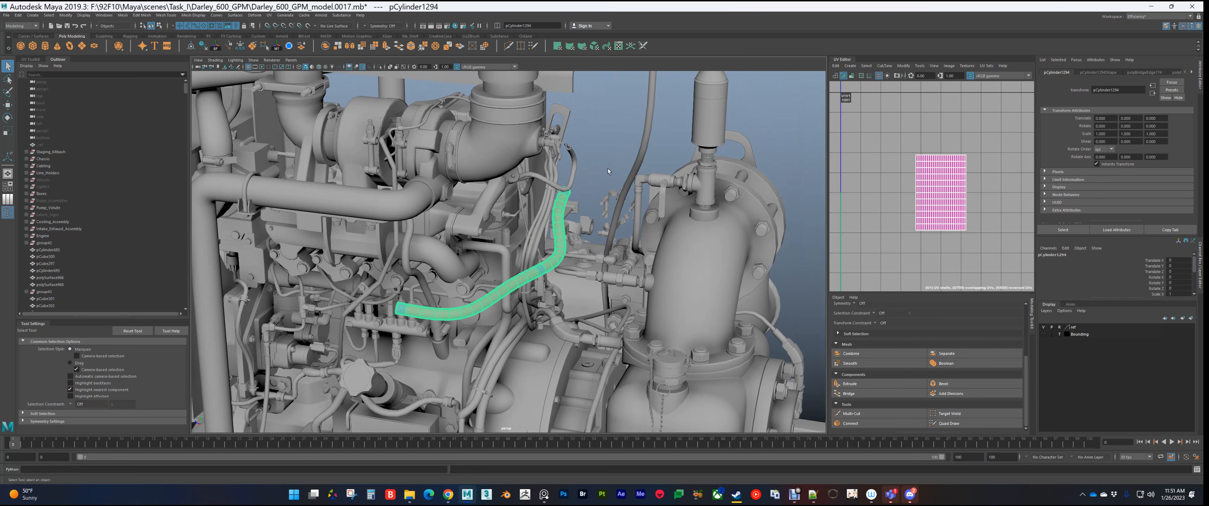
Step: Open the scene Darley_600_GPM_model.0024.mb without saving the changes to the current scene
{"action": "left_click", "coordinate": [6, 15]}
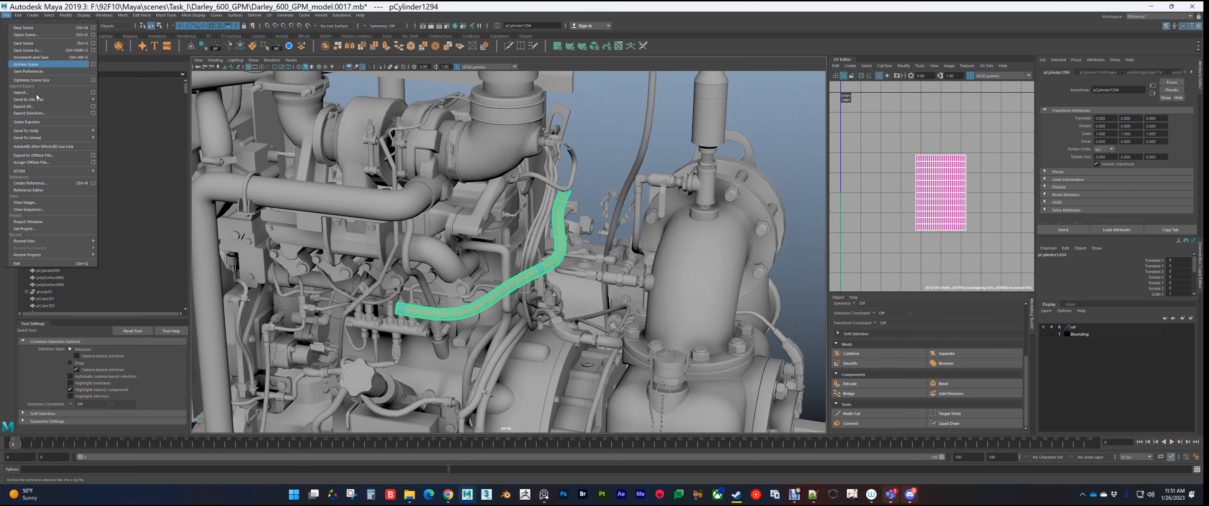
{"action": "left_click", "coordinate": [26, 35]}
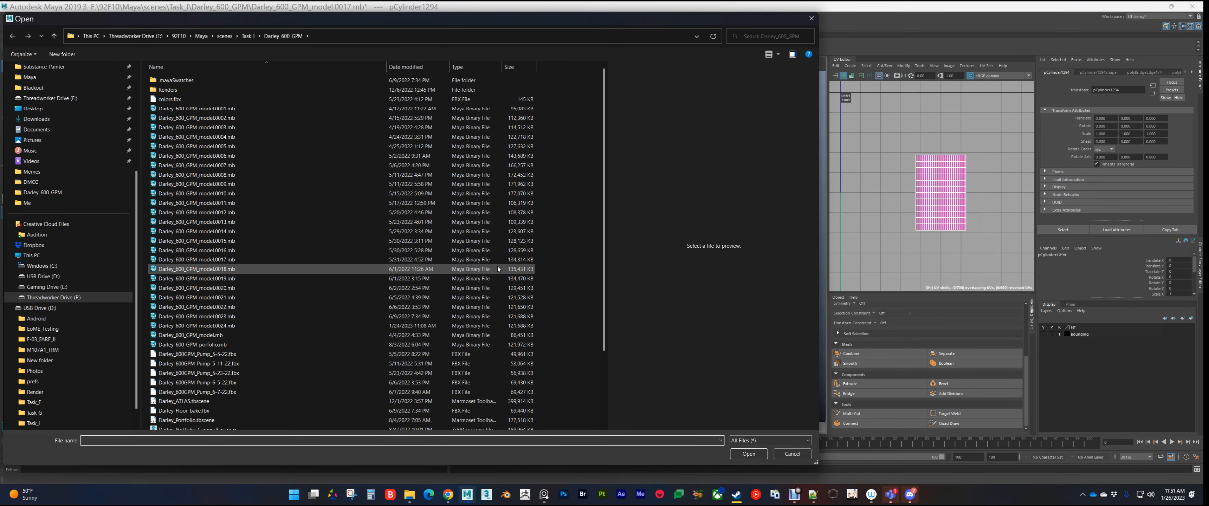
{"action": "double_click", "coordinate": [223, 326]}
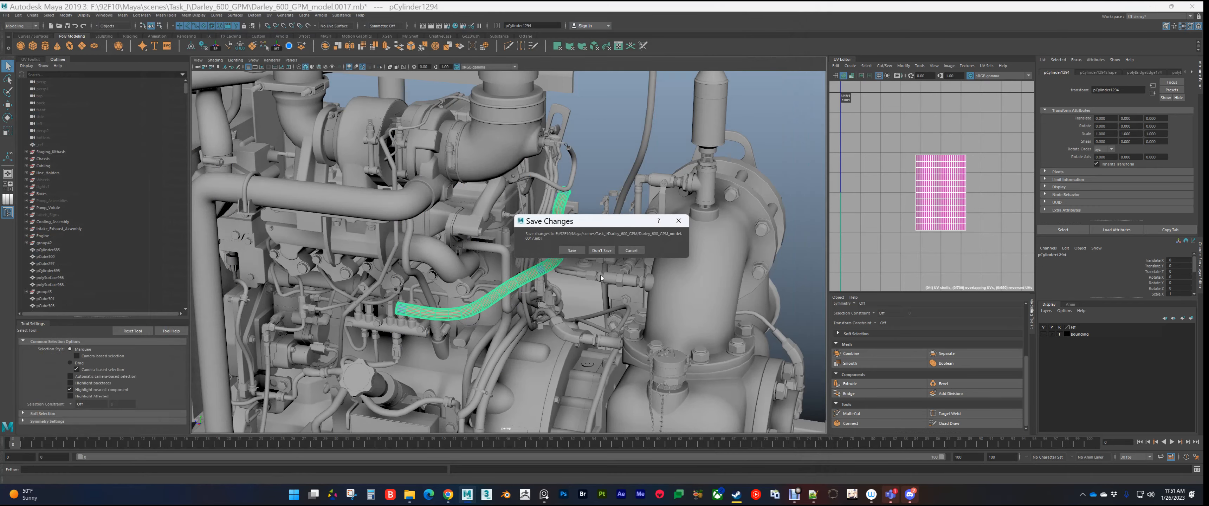
{"action": "left_click", "coordinate": [602, 250]}
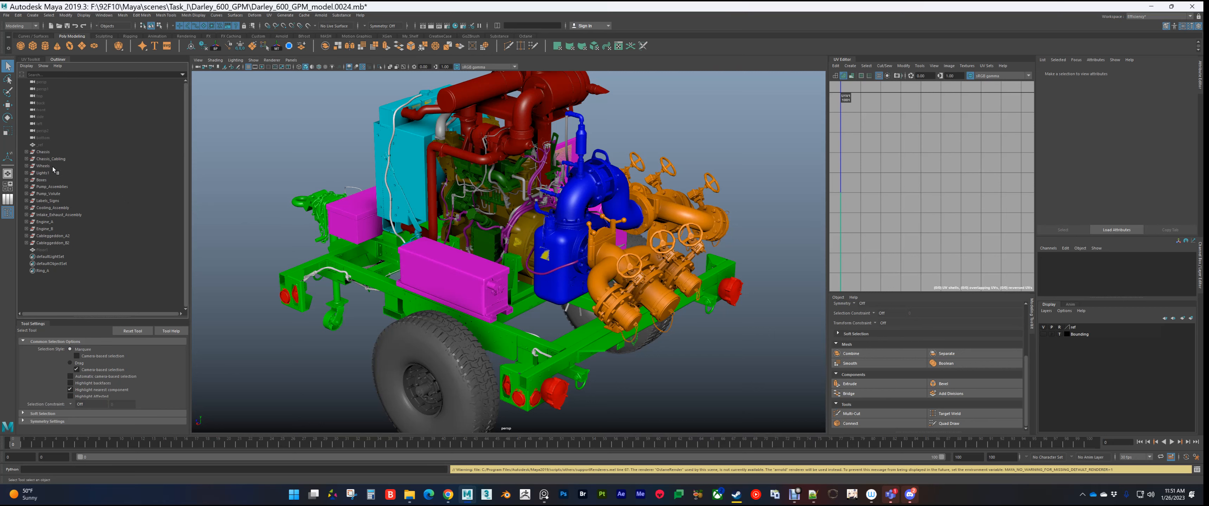
Step: Highlight all model groups from Chassis through Cableggeddon_B2, clear the selection, and examine the colour-coded trailer from both sides
{"action": "left_click", "coordinate": [42, 151]}
{"action": "left_click", "coordinate": [53, 236], "text": "shift"}
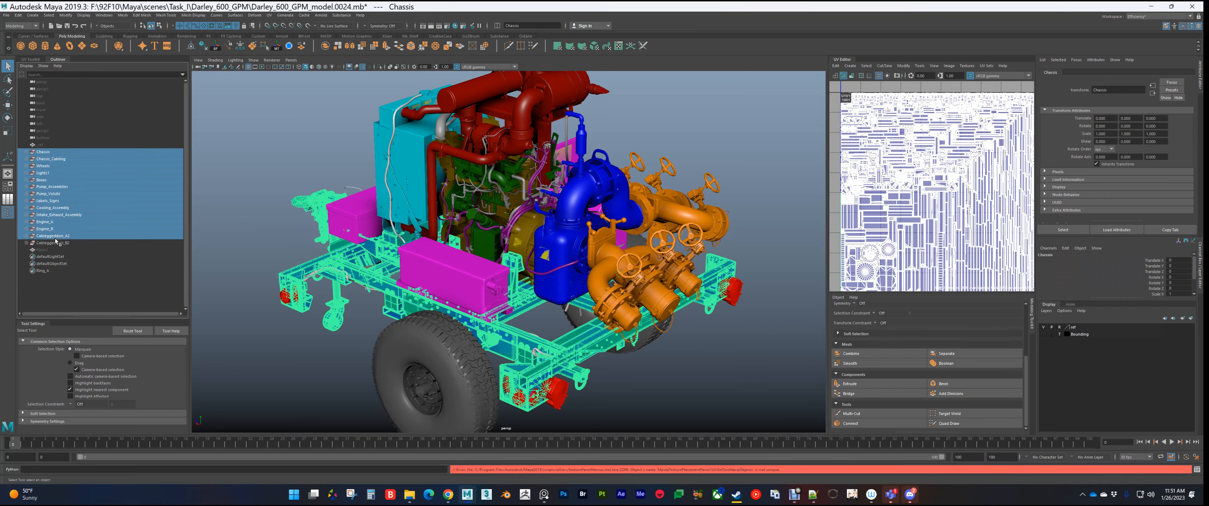
{"action": "left_click", "coordinate": [53, 243], "text": "shift"}
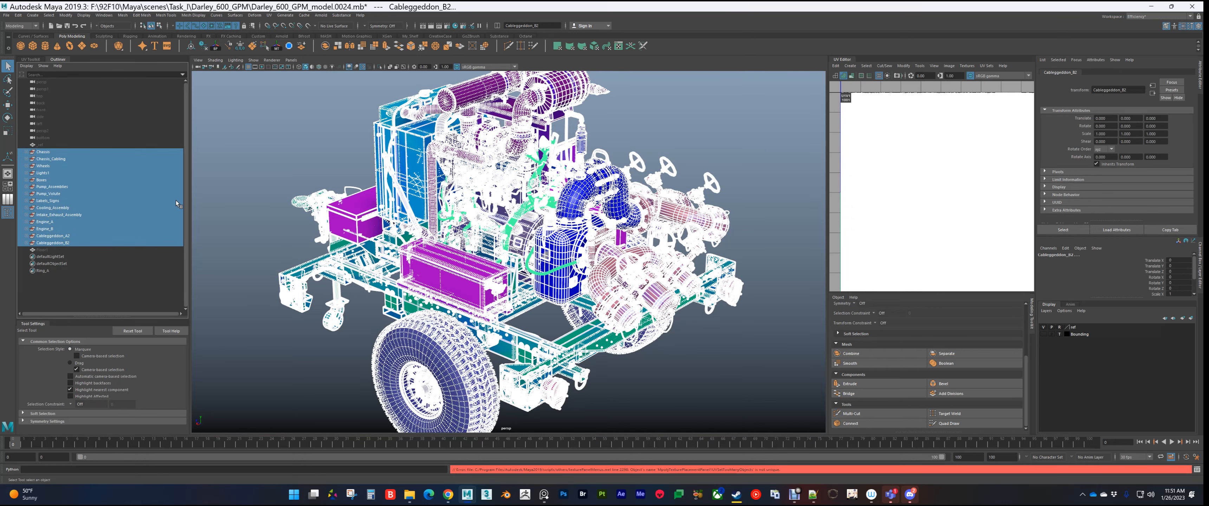
{"action": "left_click", "coordinate": [263, 229]}
{"action": "scroll", "coordinate": [617, 256], "scroll_direction": "up", "scroll_amount": 3}
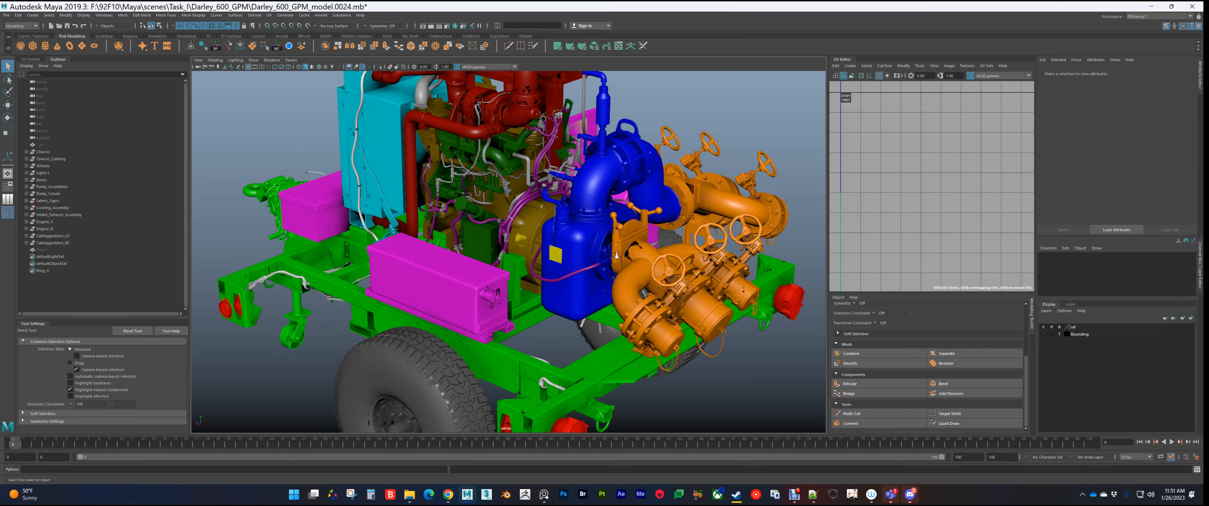
{"action": "scroll", "coordinate": [617, 256], "scroll_direction": "up", "scroll_amount": 2}
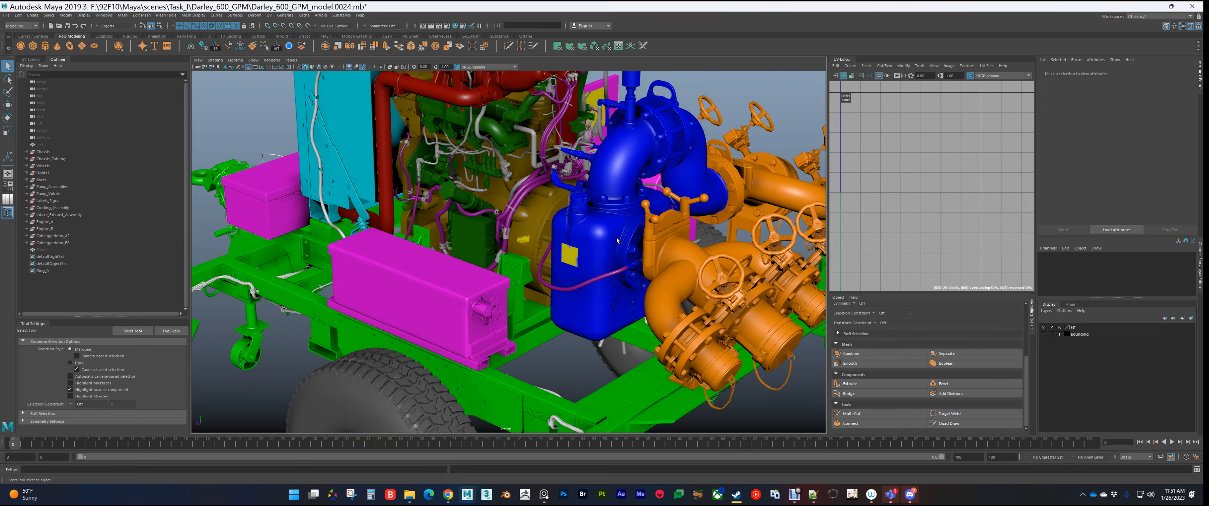
{"action": "left_click_drag", "start_coordinate": [642, 247], "coordinate": [577, 227], "text": "alt"}
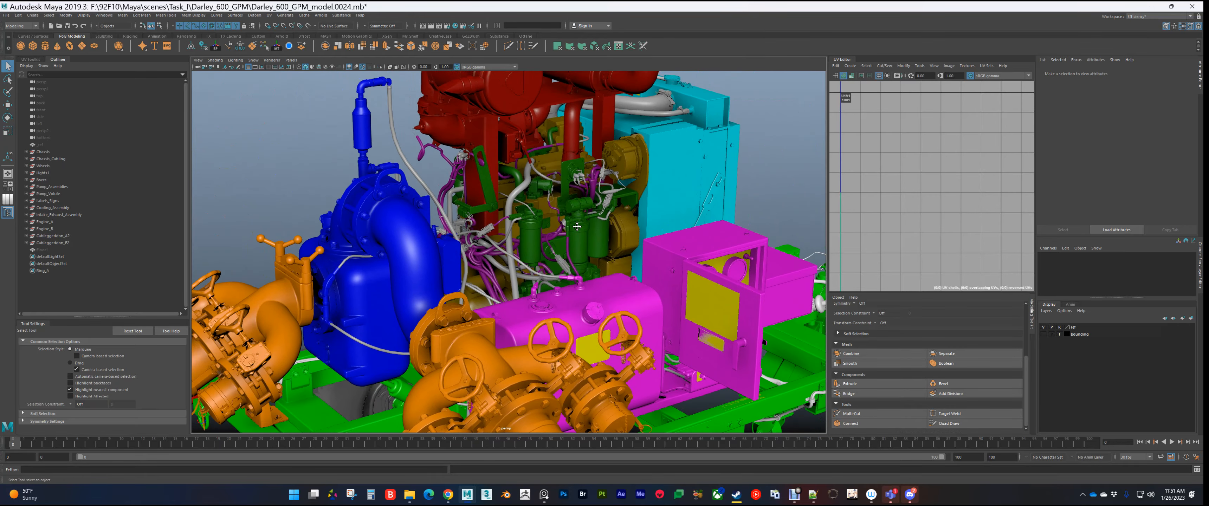
{"action": "scroll", "coordinate": [577, 226], "scroll_direction": "down", "scroll_amount": 3}
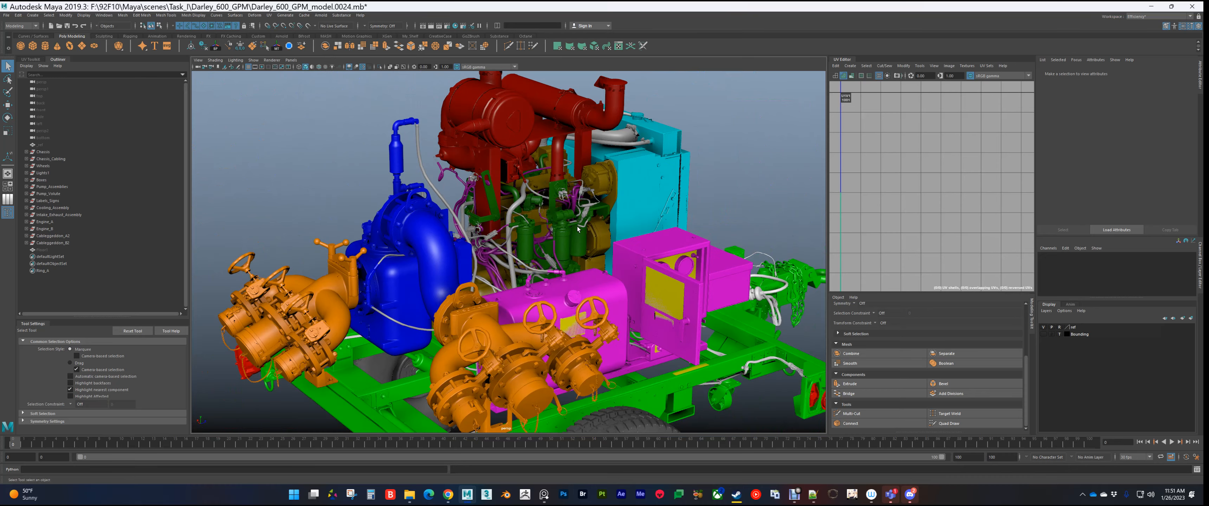
{"action": "left_click_drag", "start_coordinate": [632, 305], "coordinate": [517, 268], "text": "alt"}
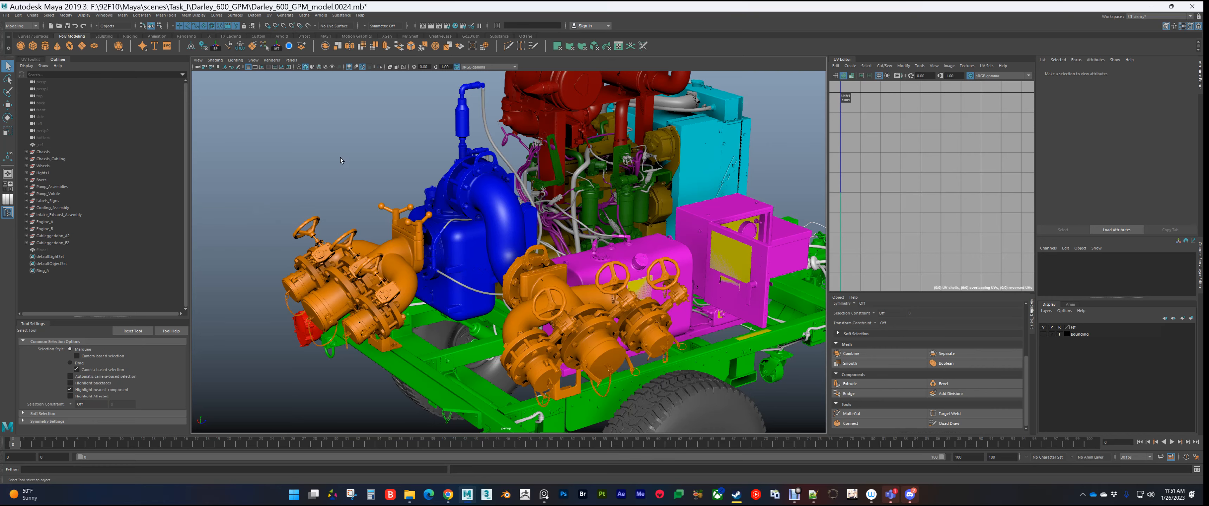
Step: Review the scene's materials in Hypershade, inspect the Engine_Assembly_A shader's properties, and minimise the window
{"action": "key", "text": "shift+t"}
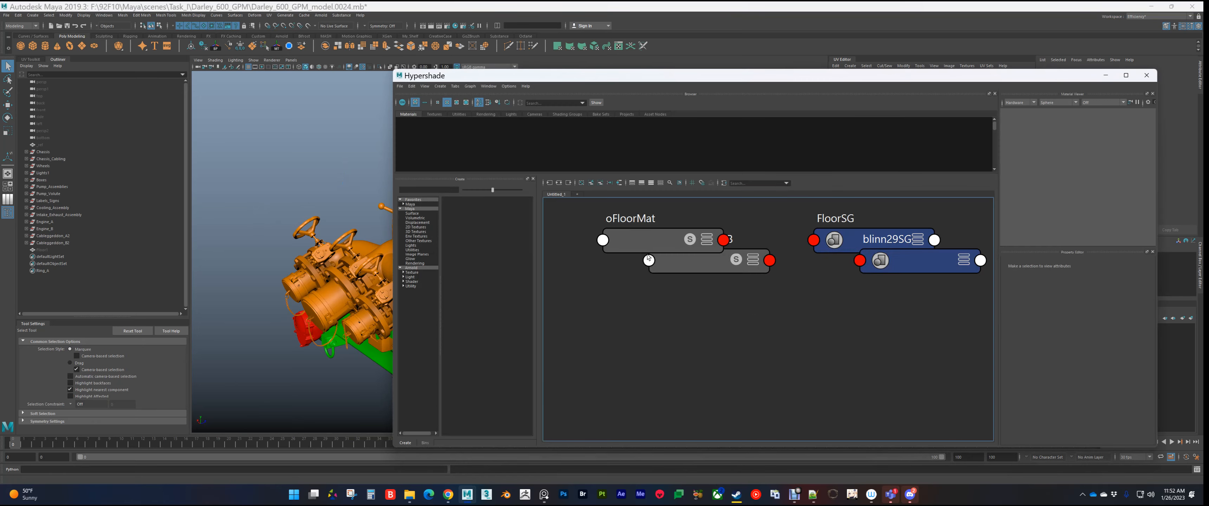
{"action": "scroll", "coordinate": [791, 298], "scroll_direction": "up", "scroll_amount": 8}
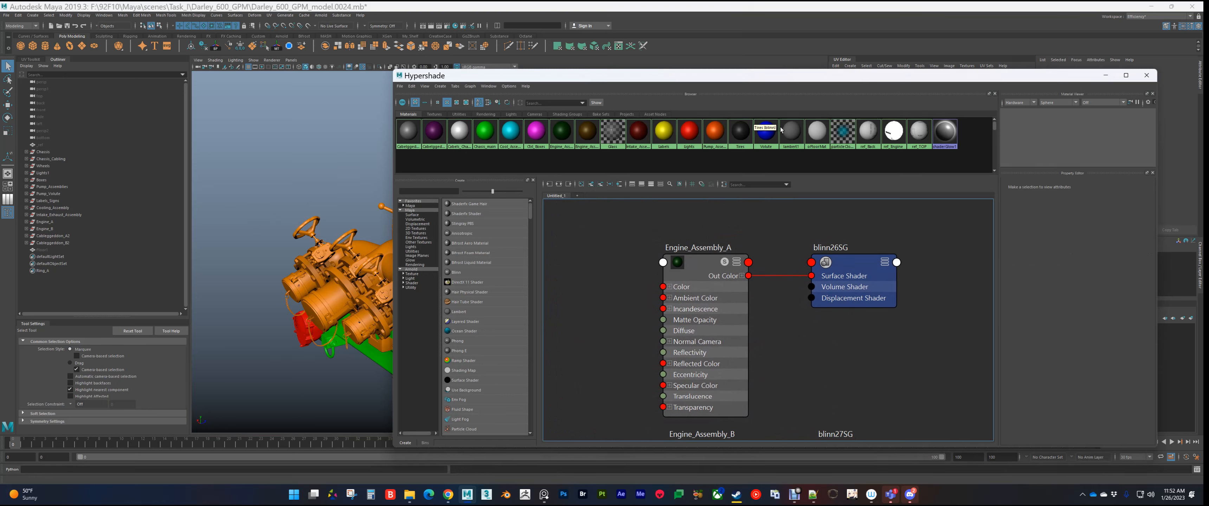
{"action": "scroll", "coordinate": [628, 322], "scroll_direction": "down", "scroll_amount": 3}
{"action": "scroll", "coordinate": [629, 322], "scroll_direction": "up", "scroll_amount": 1}
{"action": "scroll", "coordinate": [628, 322], "scroll_direction": "down", "scroll_amount": 3}
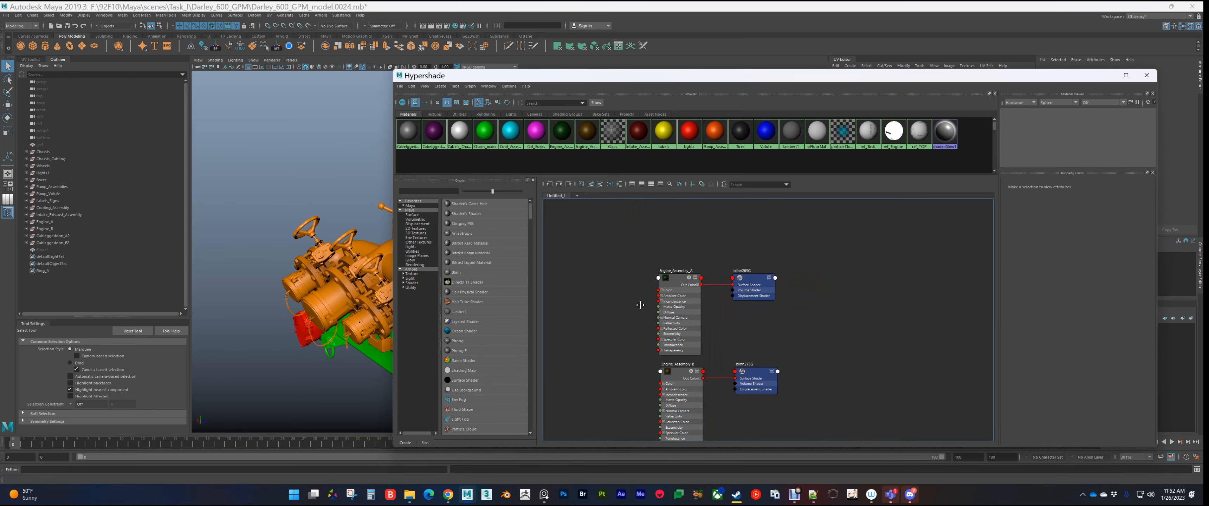
{"action": "scroll", "coordinate": [624, 245], "scroll_direction": "up", "scroll_amount": 1}
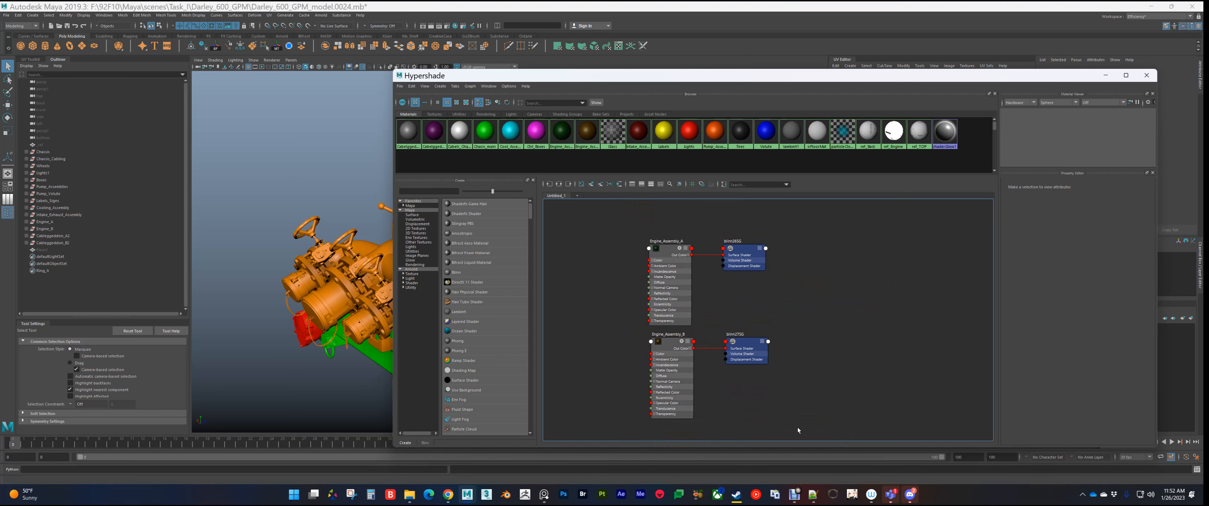
{"action": "left_click", "coordinate": [679, 245]}
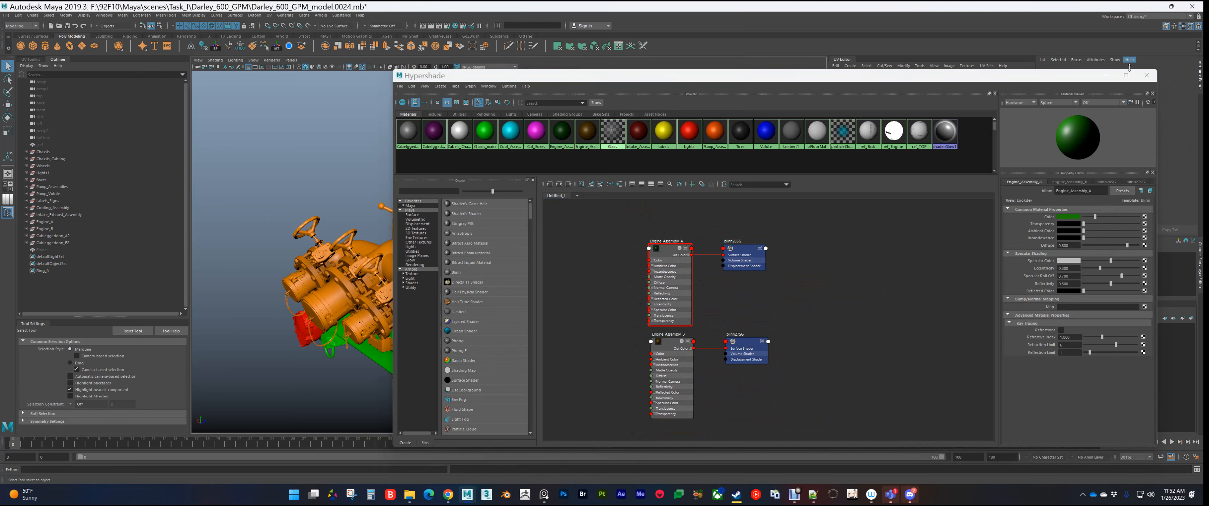
{"action": "left_click", "coordinate": [1106, 76]}
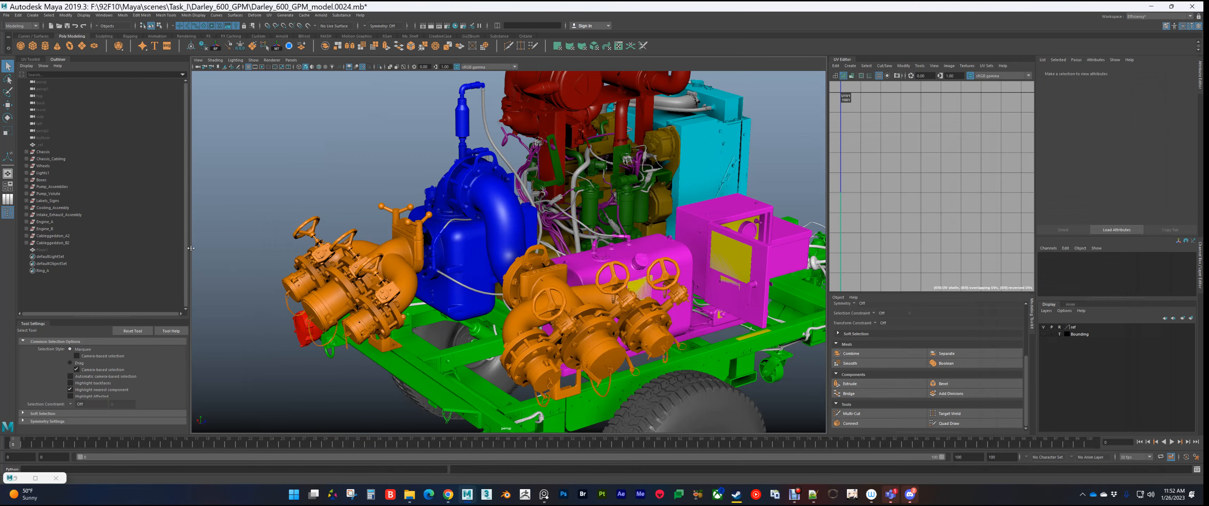
Step: Isolate the two Cableggeddon groups to view all the cabling alone, then restore the full model
{"action": "left_click", "coordinate": [64, 237]}
{"action": "left_click", "coordinate": [66, 243], "text": "shift"}
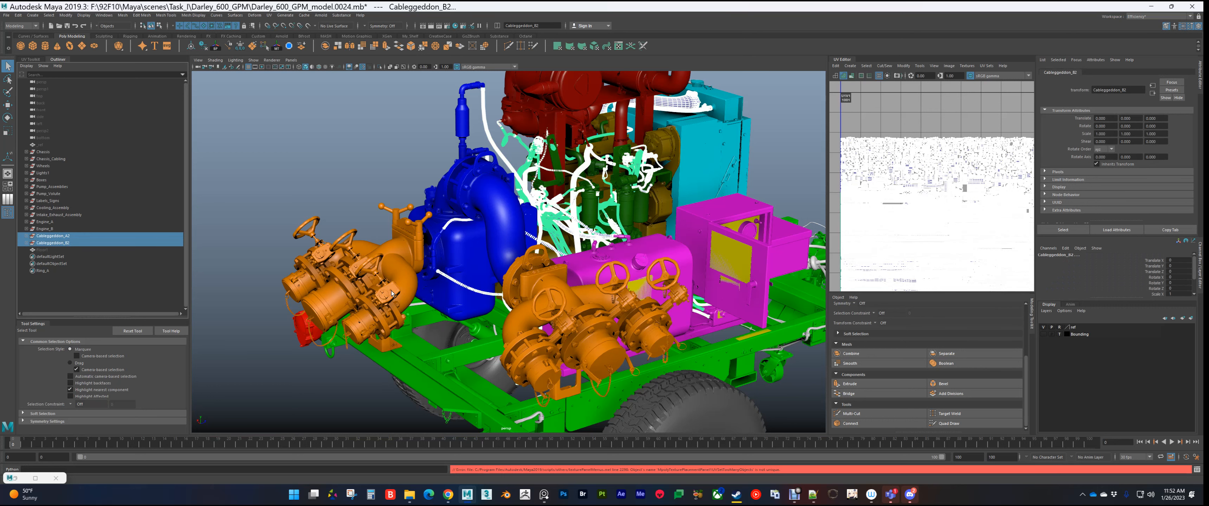
{"action": "key", "text": "ctrl+1"}
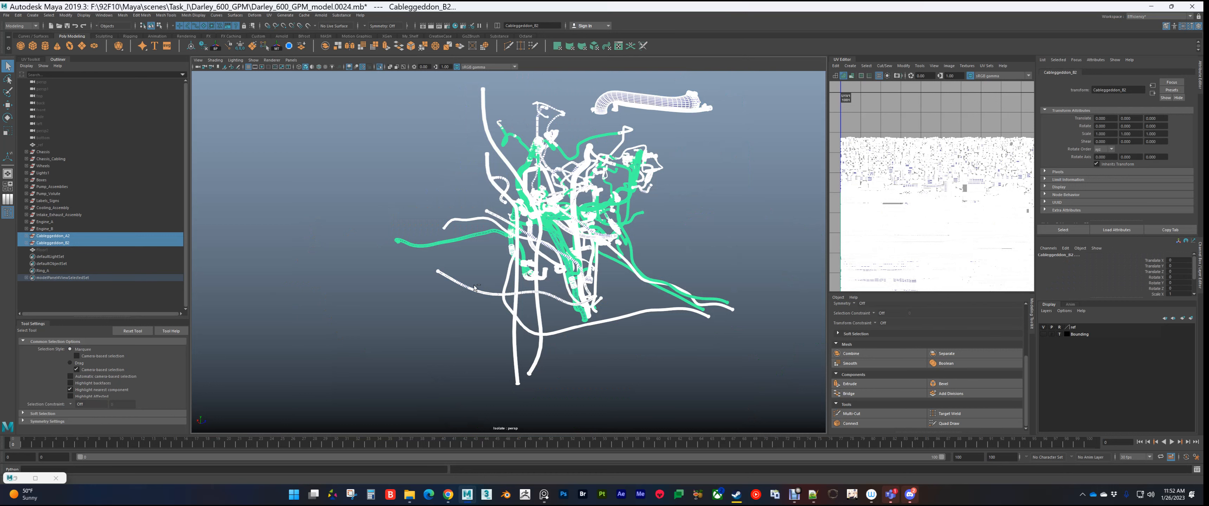
{"action": "key", "text": "ctrl+1"}
{"action": "left_click", "coordinate": [347, 327]}
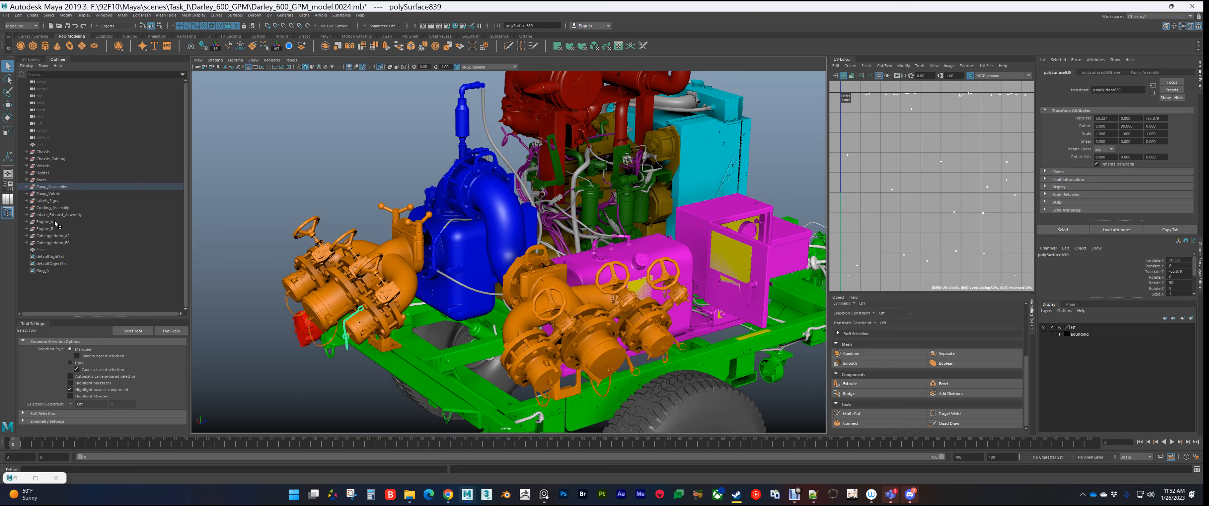
Step: Isolate the Engine_A and Engine_B groups and examine how the engine parts are split between the two materials
{"action": "left_click_drag", "start_coordinate": [52, 222], "coordinate": [52, 230]}
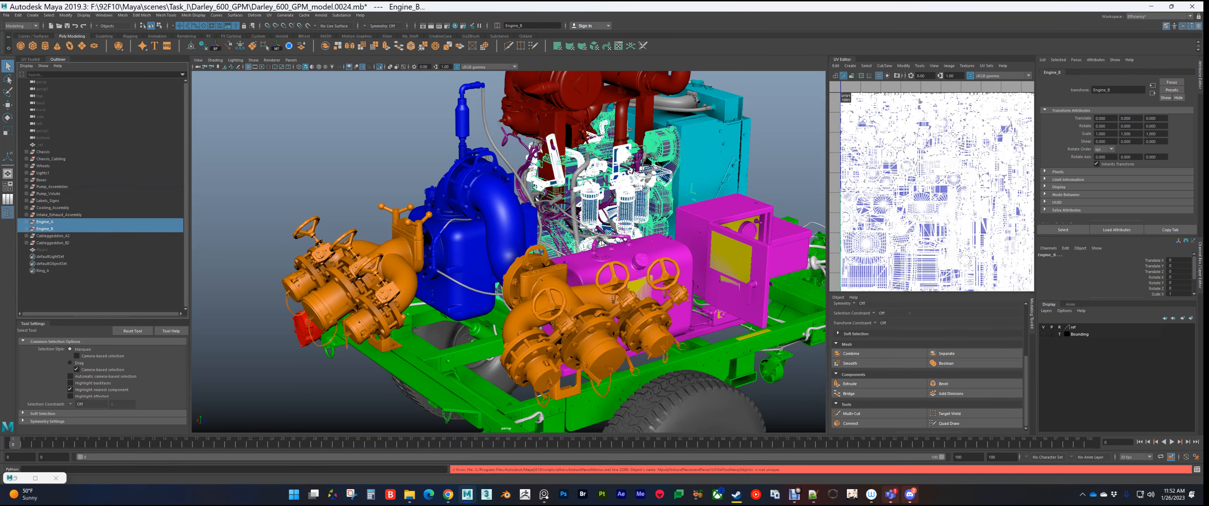
{"action": "right_click_drag", "start_coordinate": [602, 243], "coordinate": [676, 263], "text": "alt"}
{"action": "key", "text": "ctrl+1"}
{"action": "left_click", "coordinate": [757, 302]}
{"action": "middle_click_drag", "start_coordinate": [647, 194], "coordinate": [575, 299], "text": "alt"}
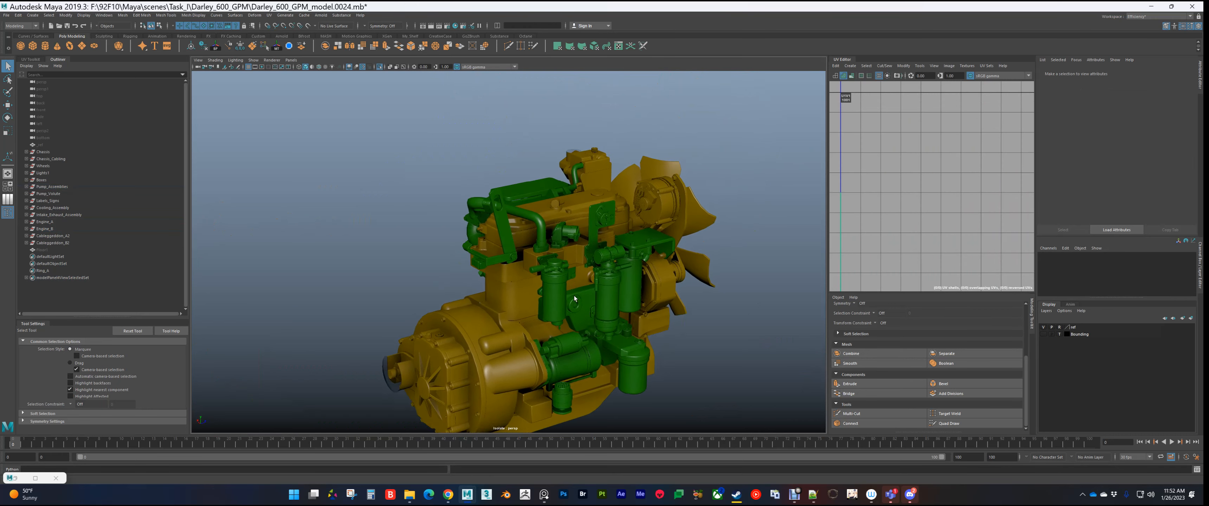
{"action": "right_click_drag", "start_coordinate": [574, 298], "coordinate": [553, 286], "text": "alt"}
{"action": "left_click_drag", "start_coordinate": [553, 285], "coordinate": [648, 277], "text": "alt"}
{"action": "middle_click_drag", "start_coordinate": [418, 296], "coordinate": [658, 201], "text": "alt"}
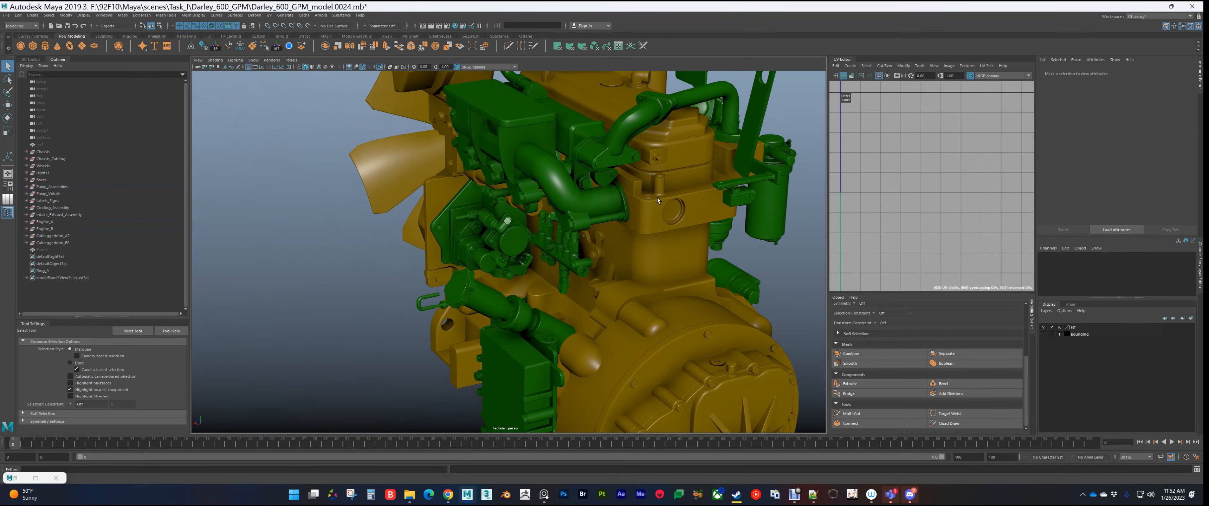
{"action": "left_click_drag", "start_coordinate": [658, 201], "coordinate": [459, 312], "text": "alt"}
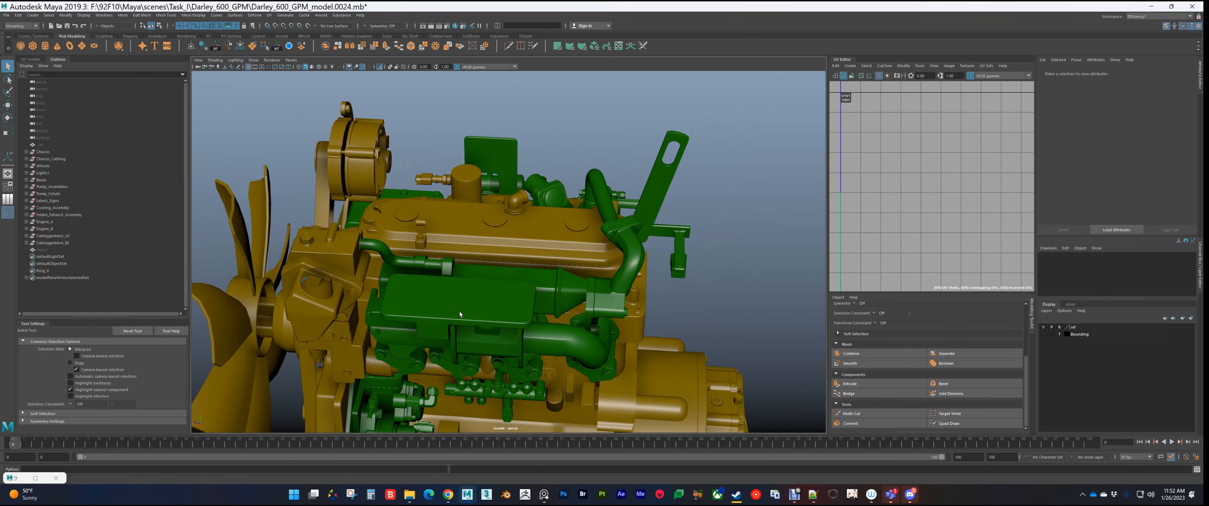
{"action": "middle_click_drag", "start_coordinate": [460, 314], "coordinate": [473, 269], "text": "alt"}
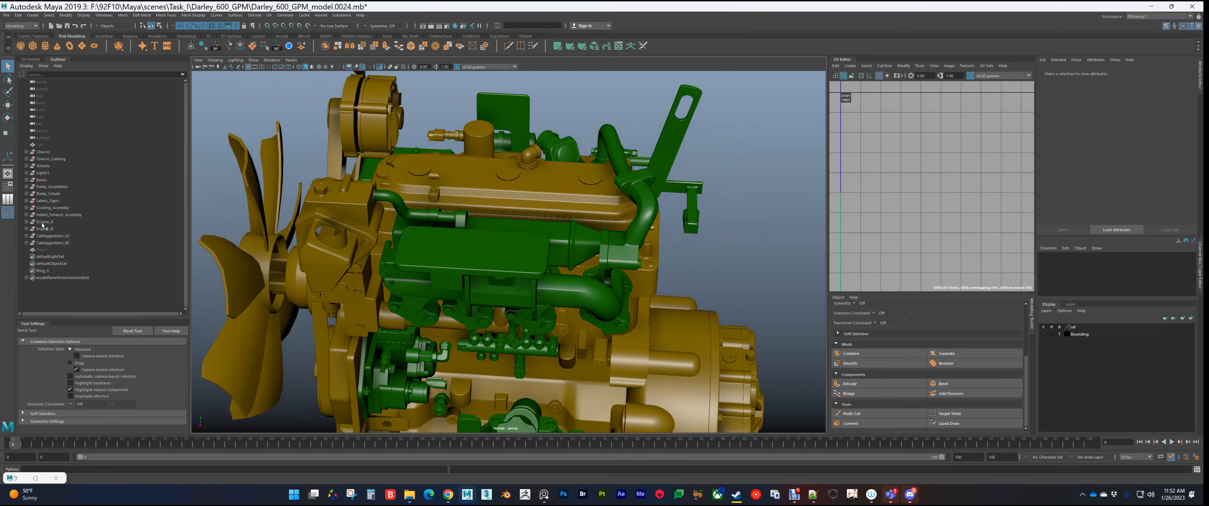
Step: Select the Engine_A group, enlarge the UV Editor, and frame the group's complete UV layout
{"action": "left_click", "coordinate": [43, 222]}
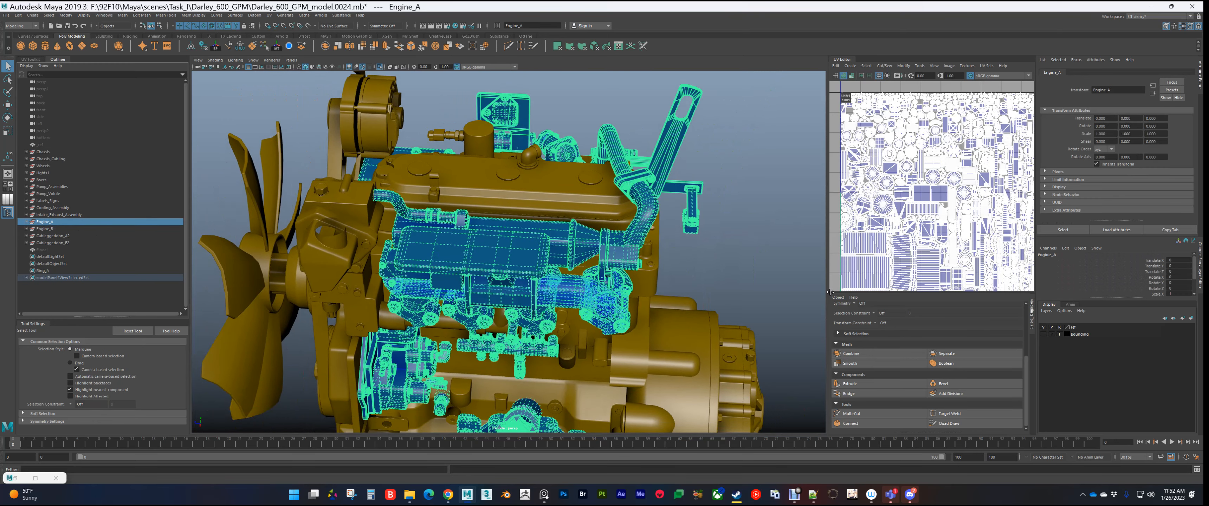
{"action": "left_click_drag", "start_coordinate": [830, 292], "coordinate": [605, 284]}
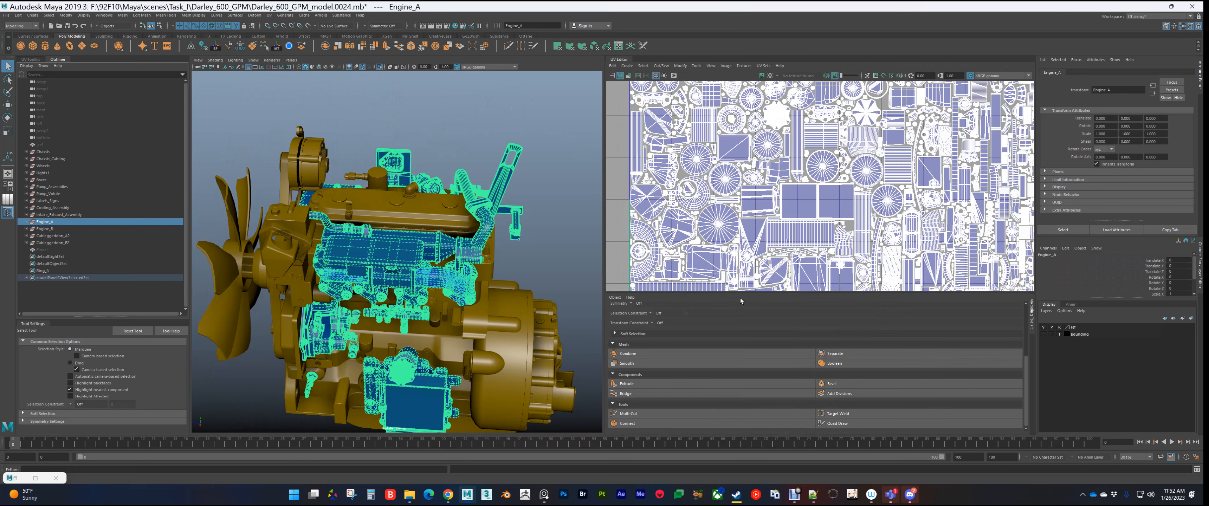
{"action": "left_click_drag", "start_coordinate": [740, 294], "coordinate": [741, 373]}
{"action": "key", "text": "f"}
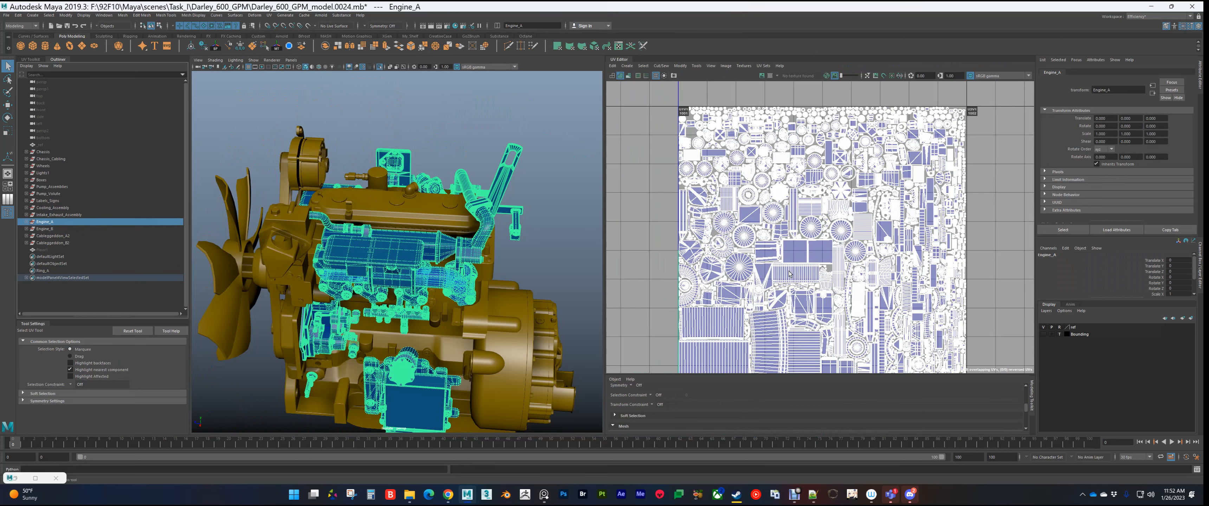
{"action": "middle_click_drag", "start_coordinate": [794, 271], "coordinate": [770, 221], "text": "alt"}
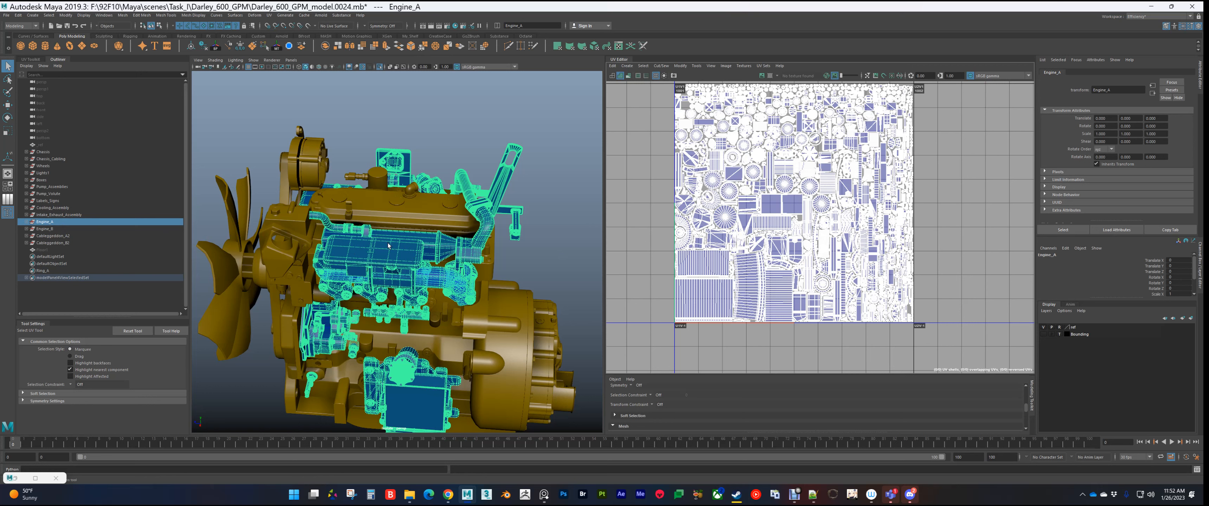
{"action": "middle_click_drag", "start_coordinate": [681, 172], "coordinate": [648, 181], "text": "alt"}
{"action": "scroll", "coordinate": [675, 208], "scroll_direction": "up", "scroll_amount": 1}
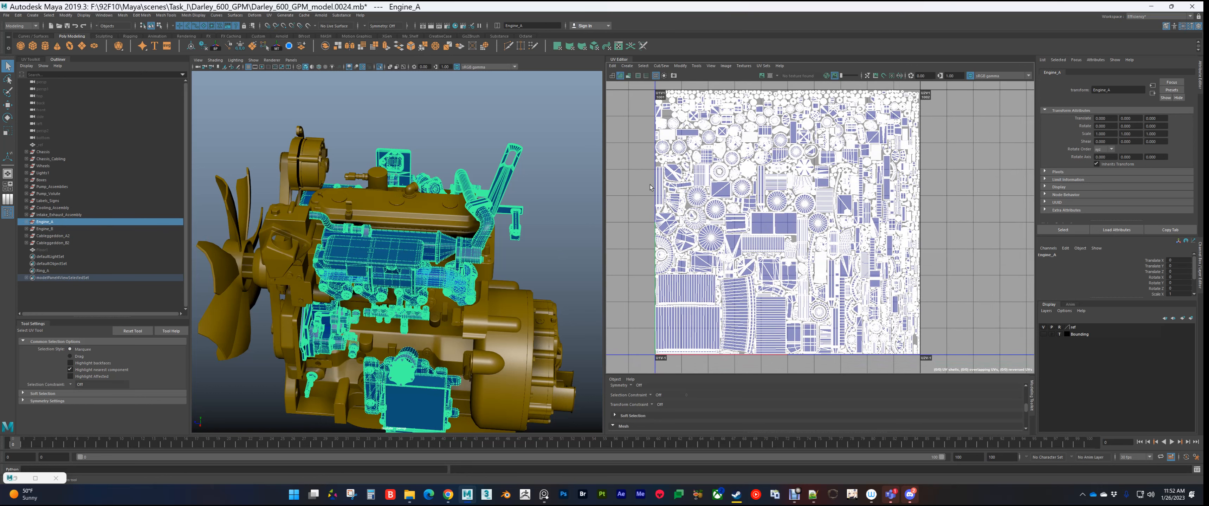
Step: Examine up close how tightly Engine_A's UV shells are packed across the layout
{"action": "scroll", "coordinate": [745, 184], "scroll_direction": "up", "scroll_amount": 5}
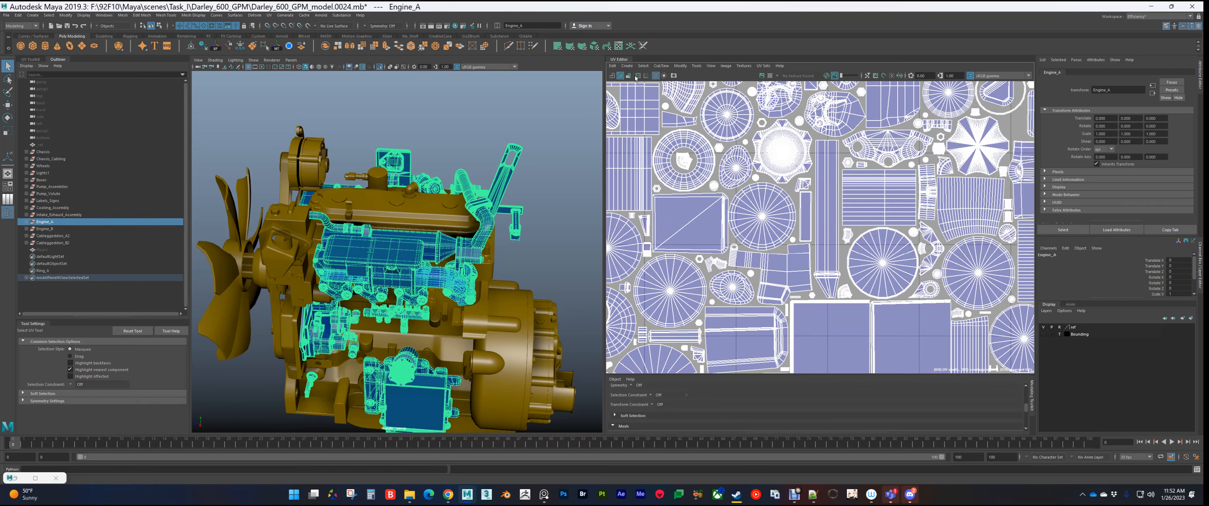
{"action": "left_click", "coordinate": [621, 75]}
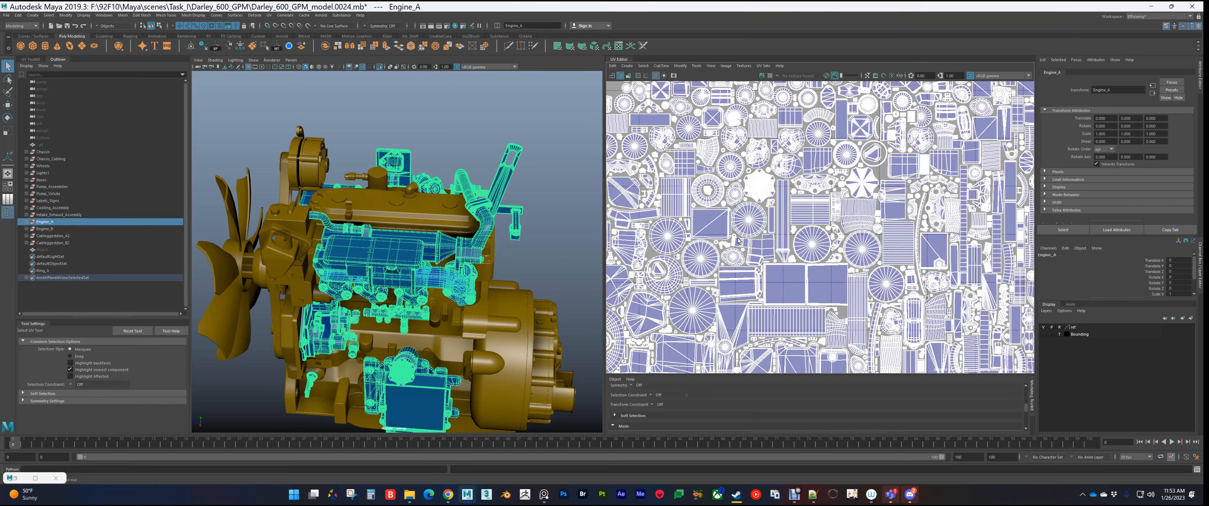
{"action": "scroll", "coordinate": [733, 257], "scroll_direction": "up", "scroll_amount": 6}
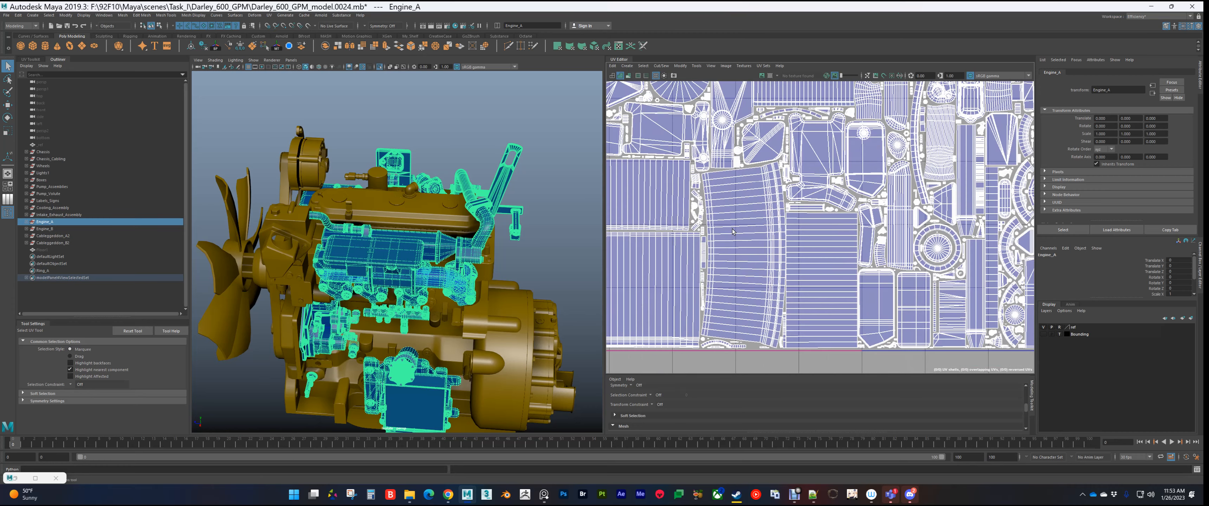
{"action": "scroll", "coordinate": [748, 294], "scroll_direction": "up", "scroll_amount": 2}
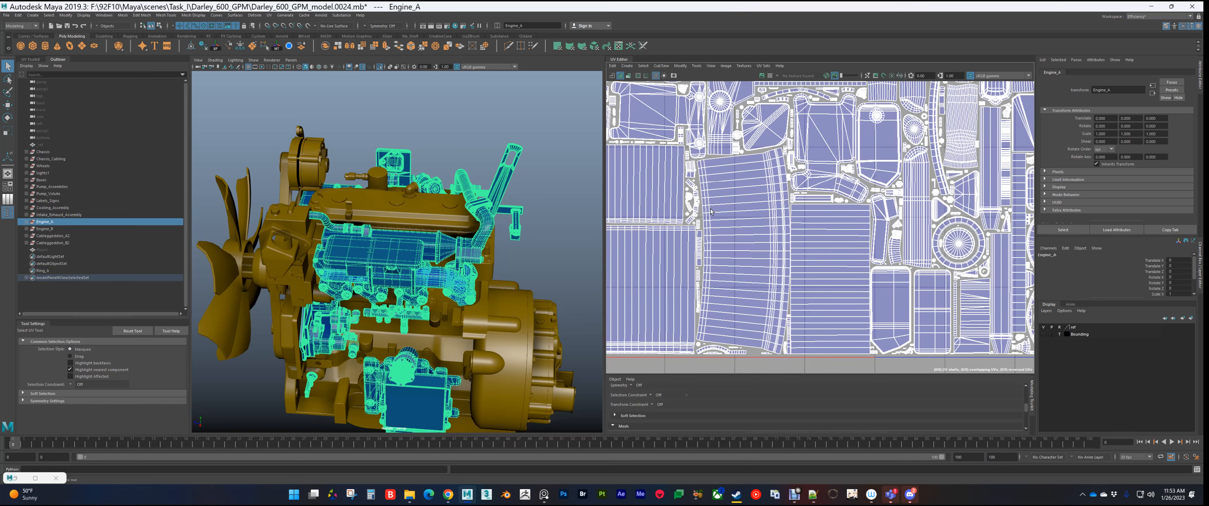
{"action": "middle_click_drag", "start_coordinate": [710, 265], "coordinate": [821, 210], "text": "alt"}
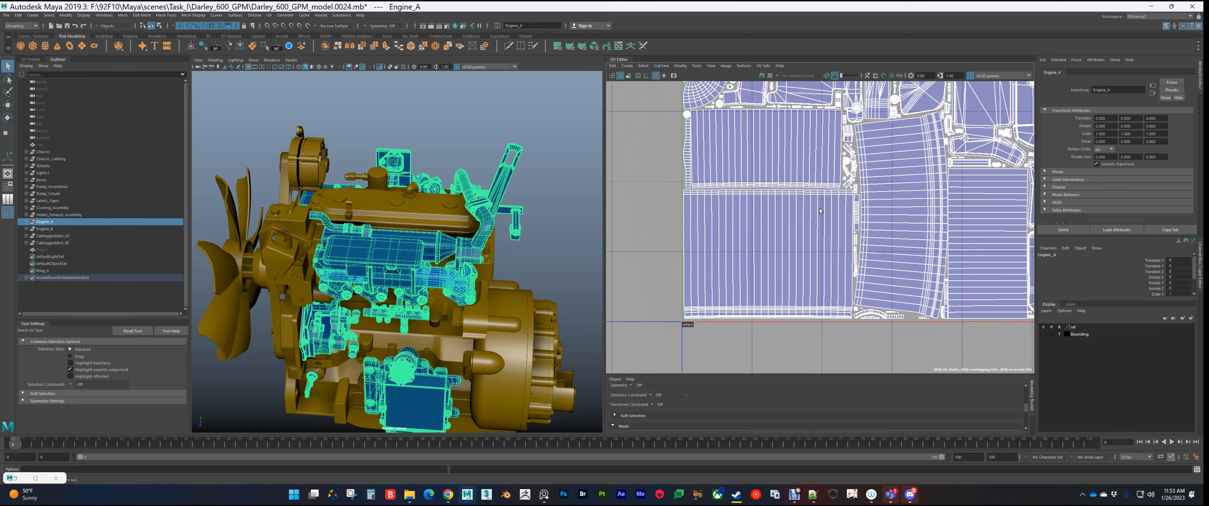
{"action": "right_click_drag", "start_coordinate": [762, 211], "coordinate": [714, 245], "text": "alt"}
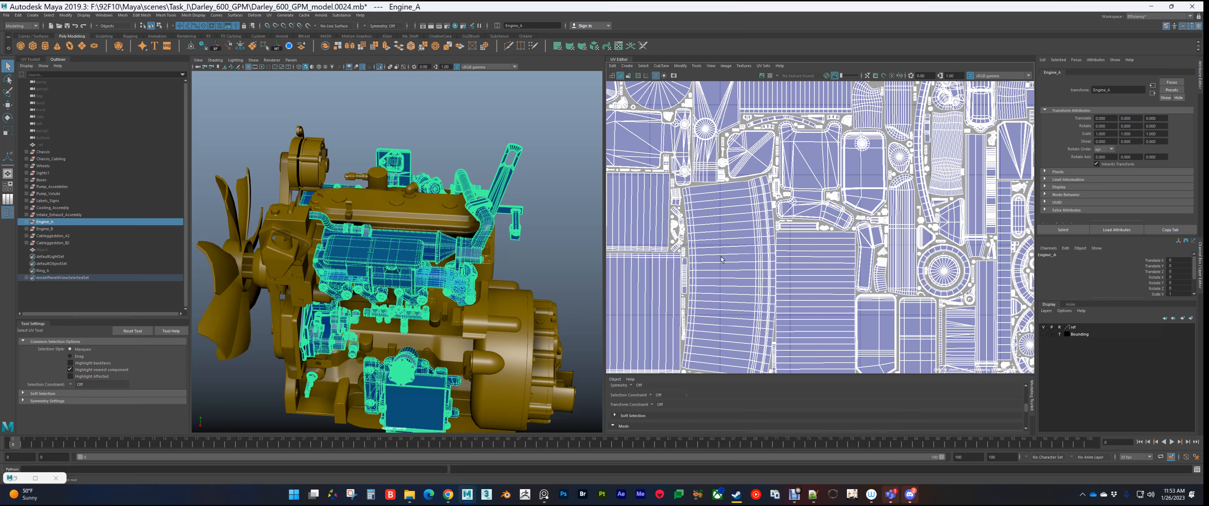
{"action": "scroll", "coordinate": [806, 202], "scroll_direction": "down", "scroll_amount": 10}
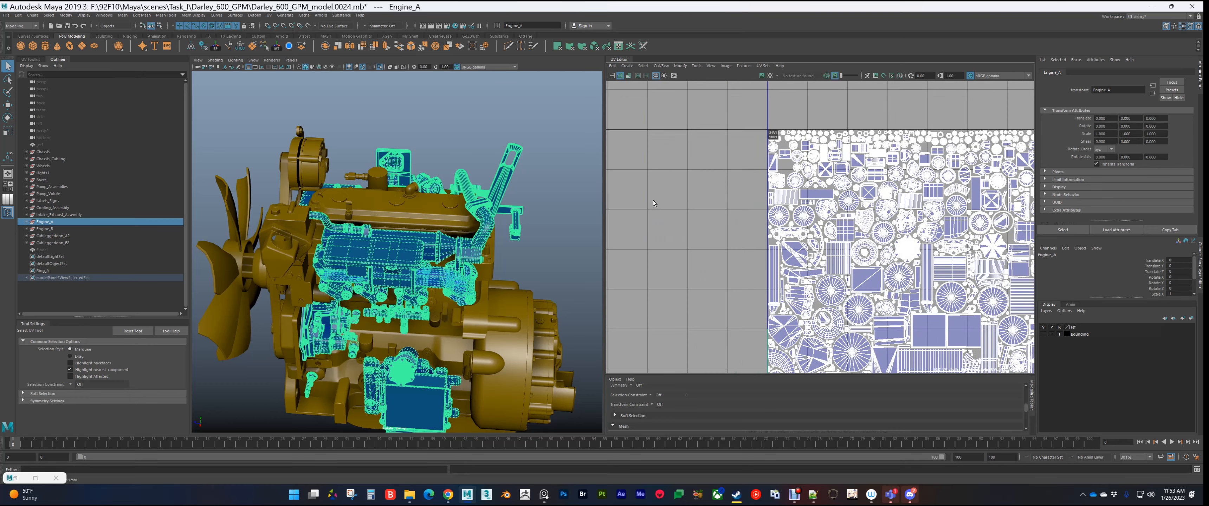
Step: Clear the selection, show the full trailer model again, and examine its drawbar end
{"action": "left_click", "coordinate": [581, 162]}
{"action": "scroll", "coordinate": [525, 239], "scroll_direction": "down", "scroll_amount": 3}
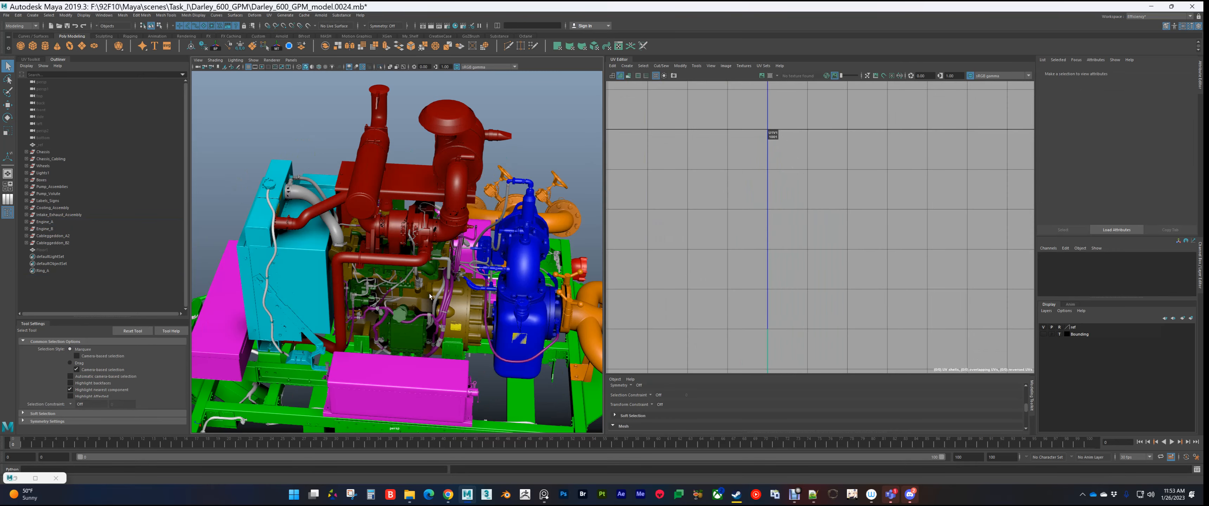
{"action": "left_click_drag", "start_coordinate": [429, 294], "coordinate": [490, 152], "text": "alt"}
{"action": "middle_click_drag", "start_coordinate": [505, 279], "coordinate": [505, 196], "text": "alt"}
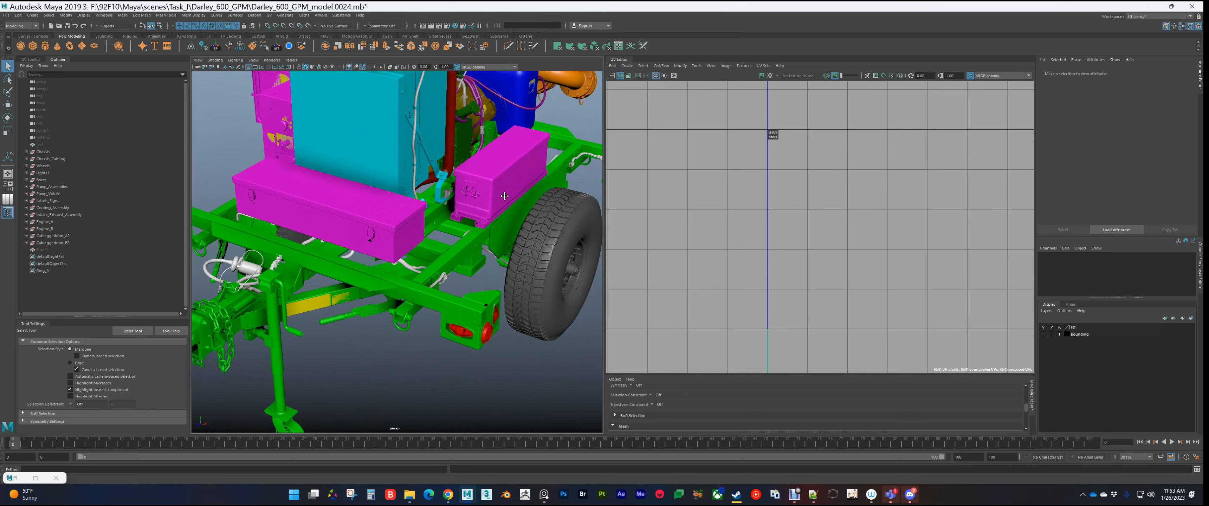
{"action": "left_click_drag", "start_coordinate": [505, 195], "coordinate": [368, 299], "text": "alt"}
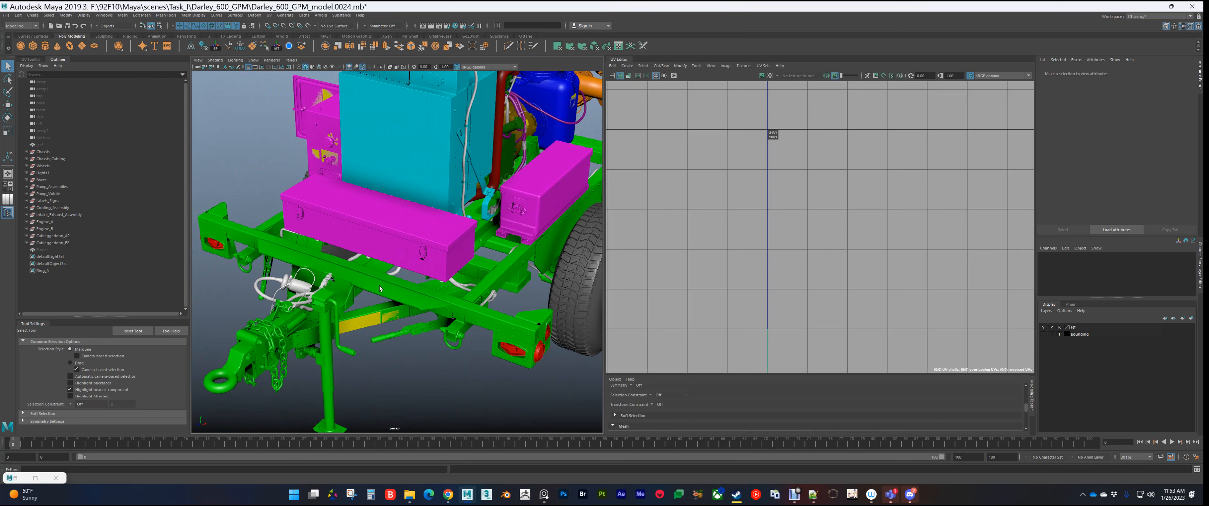
{"action": "left_click_drag", "start_coordinate": [440, 207], "coordinate": [538, 233], "text": "alt"}
Step: Review the colour materials in Hypershade, minimise the window, and view the trailer's control-panel side
{"action": "right_click_drag", "start_coordinate": [537, 235], "coordinate": [536, 250]}
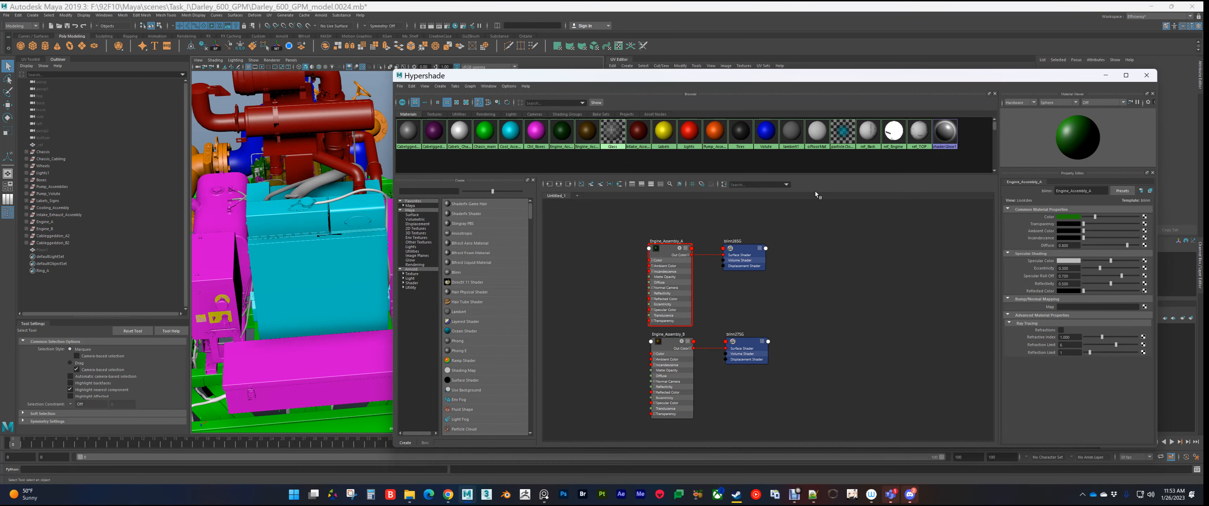
{"action": "left_click", "coordinate": [1106, 75]}
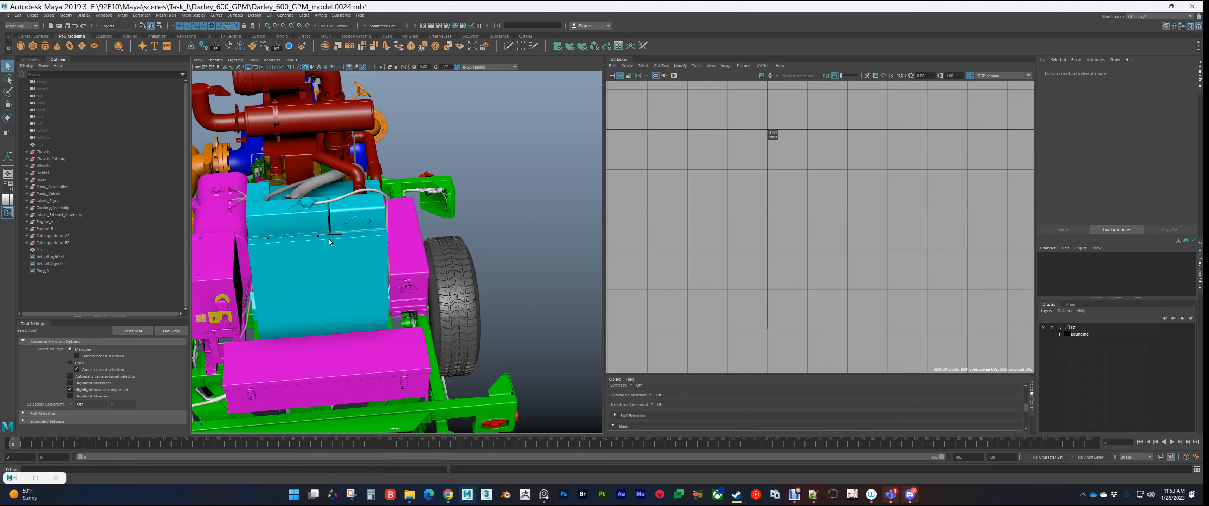
{"action": "scroll", "coordinate": [328, 239], "scroll_direction": "down", "scroll_amount": 2}
{"action": "middle_click_drag", "start_coordinate": [329, 239], "coordinate": [446, 223], "text": "alt"}
{"action": "left_click_drag", "start_coordinate": [446, 223], "coordinate": [488, 213], "text": "alt"}
{"action": "middle_click_drag", "start_coordinate": [487, 213], "coordinate": [535, 142], "text": "alt"}
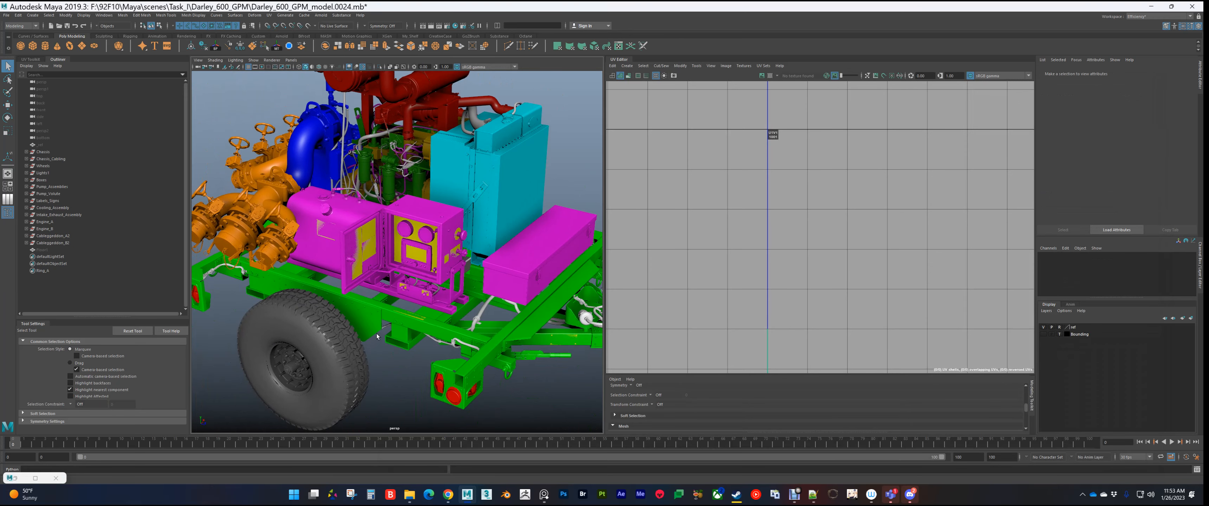
Step: Narrow the UV Editor to widen the viewport, and examine the complete trailer from the opposite side with the pump and valves
{"action": "scroll", "coordinate": [412, 293], "scroll_direction": "up", "scroll_amount": 6}
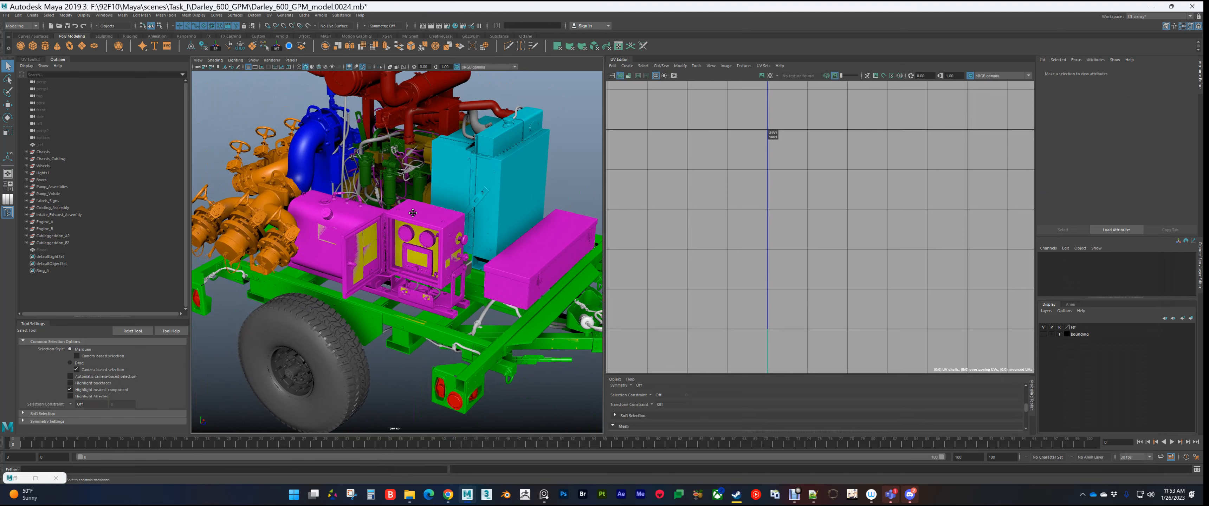
{"action": "left_click_drag", "start_coordinate": [605, 310], "coordinate": [775, 311]}
{"action": "scroll", "coordinate": [606, 300], "scroll_direction": "down", "scroll_amount": 4}
{"action": "middle_click_drag", "start_coordinate": [606, 300], "coordinate": [433, 327], "text": "alt"}
{"action": "scroll", "coordinate": [571, 257], "scroll_direction": "down", "scroll_amount": 3}
{"action": "left_click_drag", "start_coordinate": [433, 327], "coordinate": [695, 263], "text": "alt"}
{"action": "scroll", "coordinate": [515, 248], "scroll_direction": "down", "scroll_amount": 3}
{"action": "middle_click_drag", "start_coordinate": [514, 245], "coordinate": [511, 264], "text": "alt"}
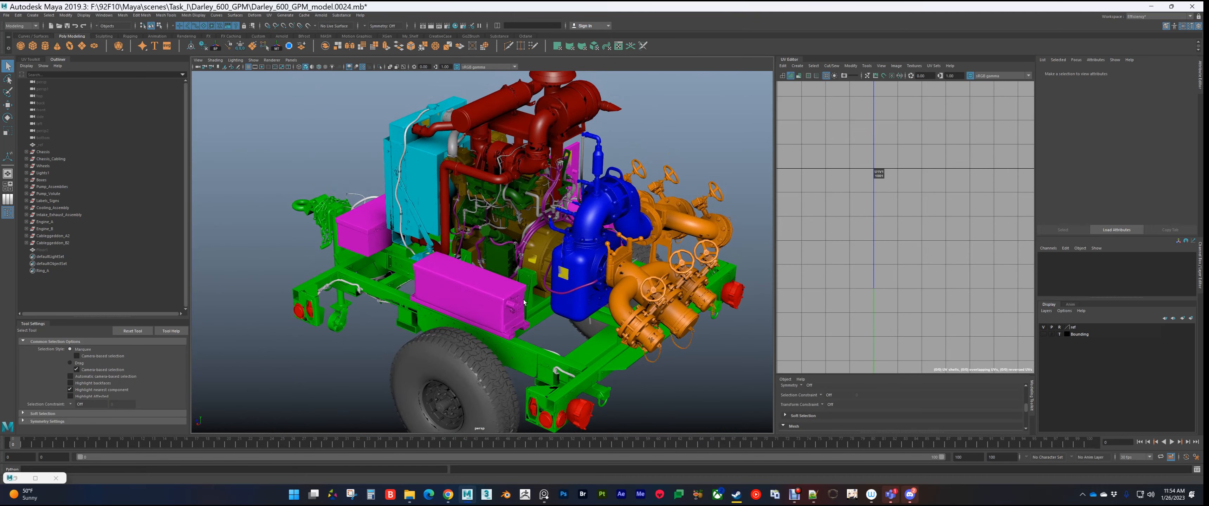
{"action": "scroll", "coordinate": [511, 264], "scroll_direction": "down", "scroll_amount": 3}
{"action": "middle_click_drag", "start_coordinate": [486, 295], "coordinate": [517, 284], "text": "alt"}
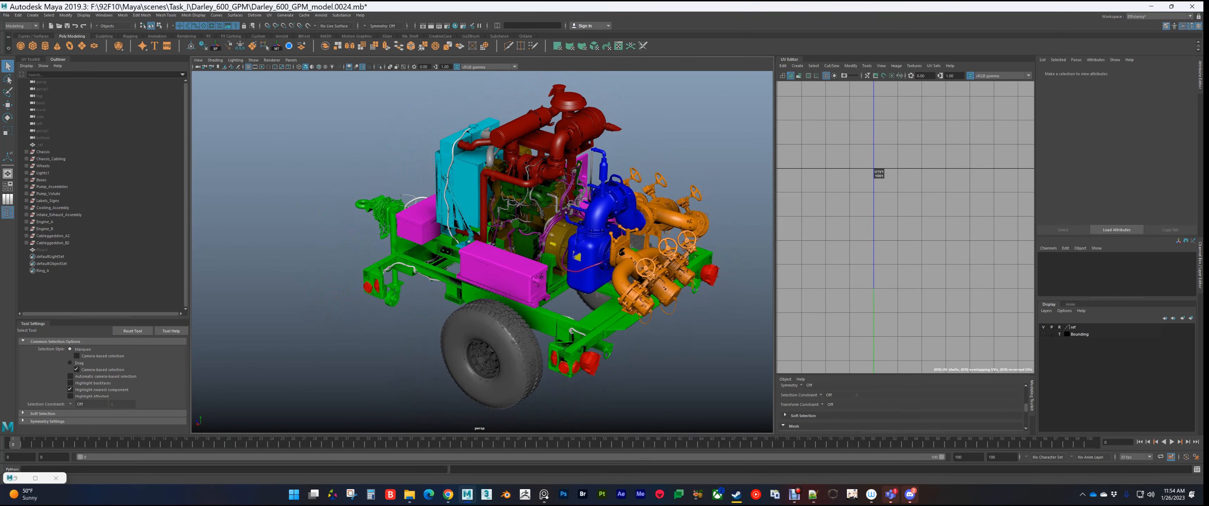